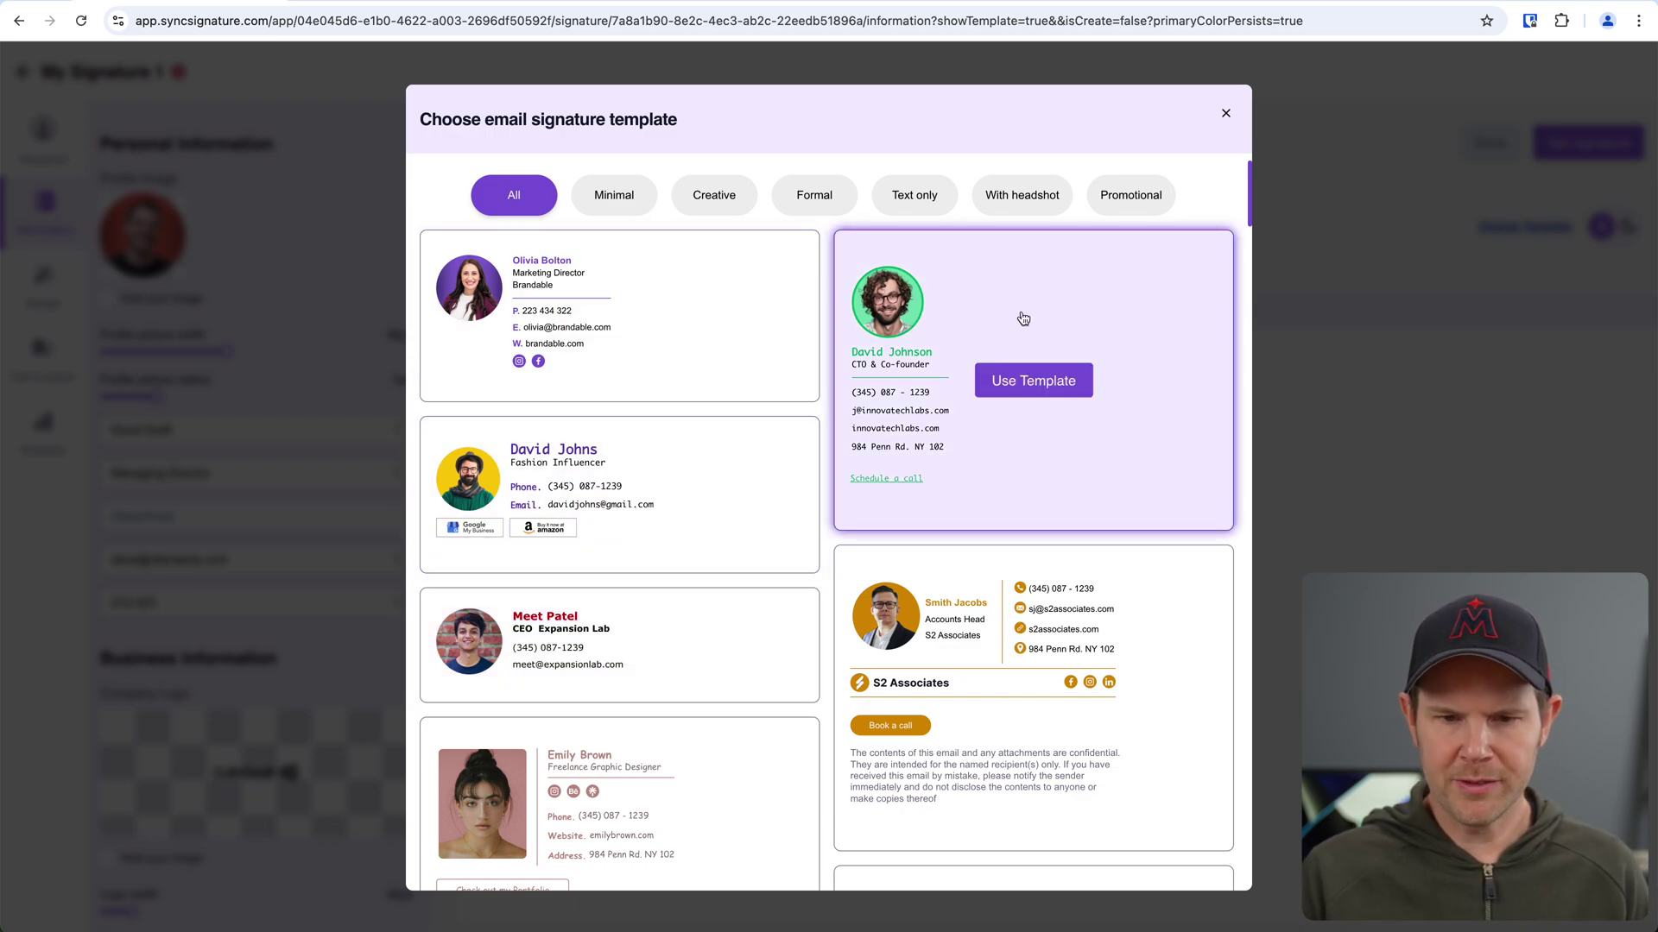
# Browse the full gallery of email signature templates to compare the available layouts.
pyautogui.scroll(-2, 670, 692)
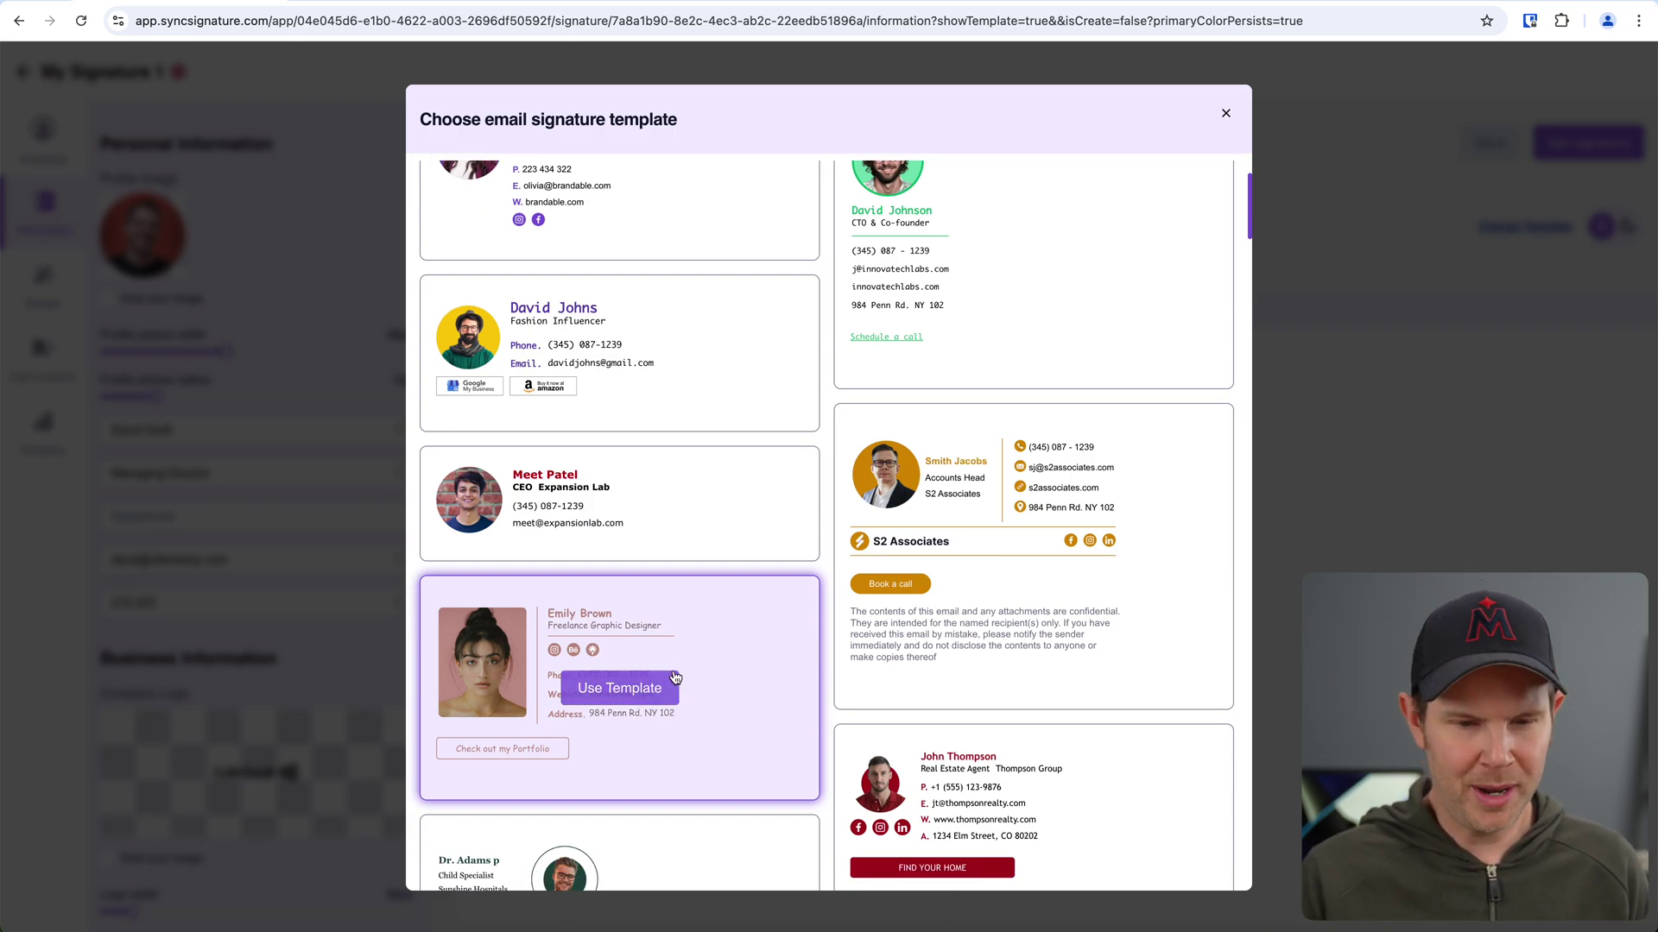
pyautogui.scroll(-7, 675, 677)
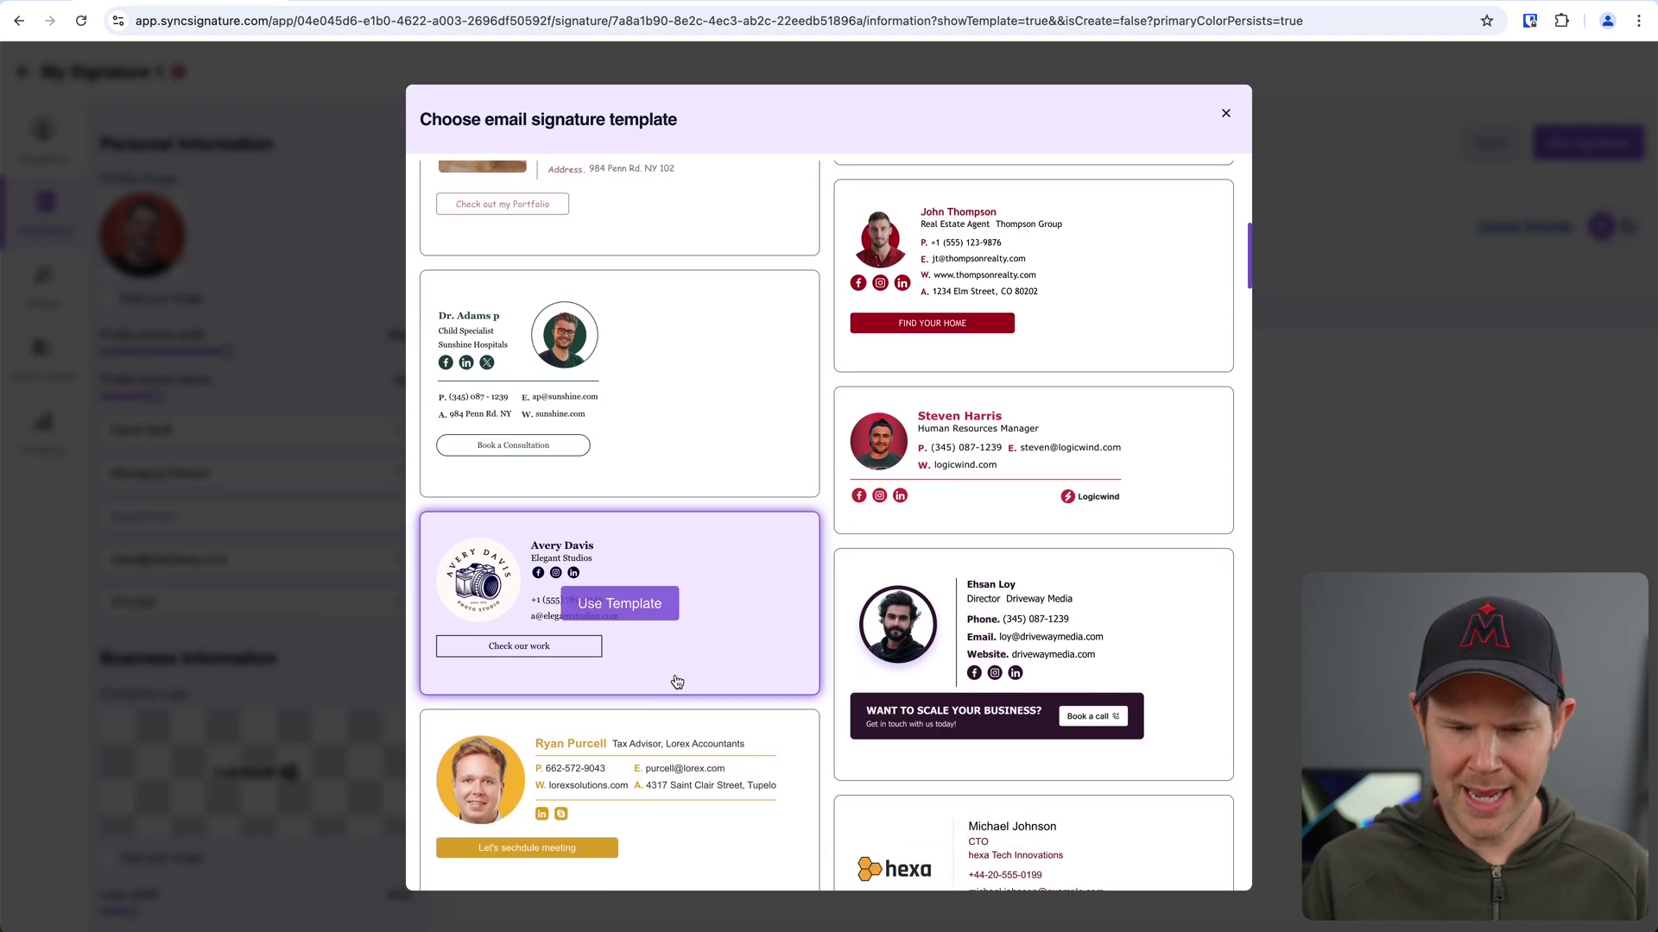
pyautogui.scroll(-4, 677, 682)
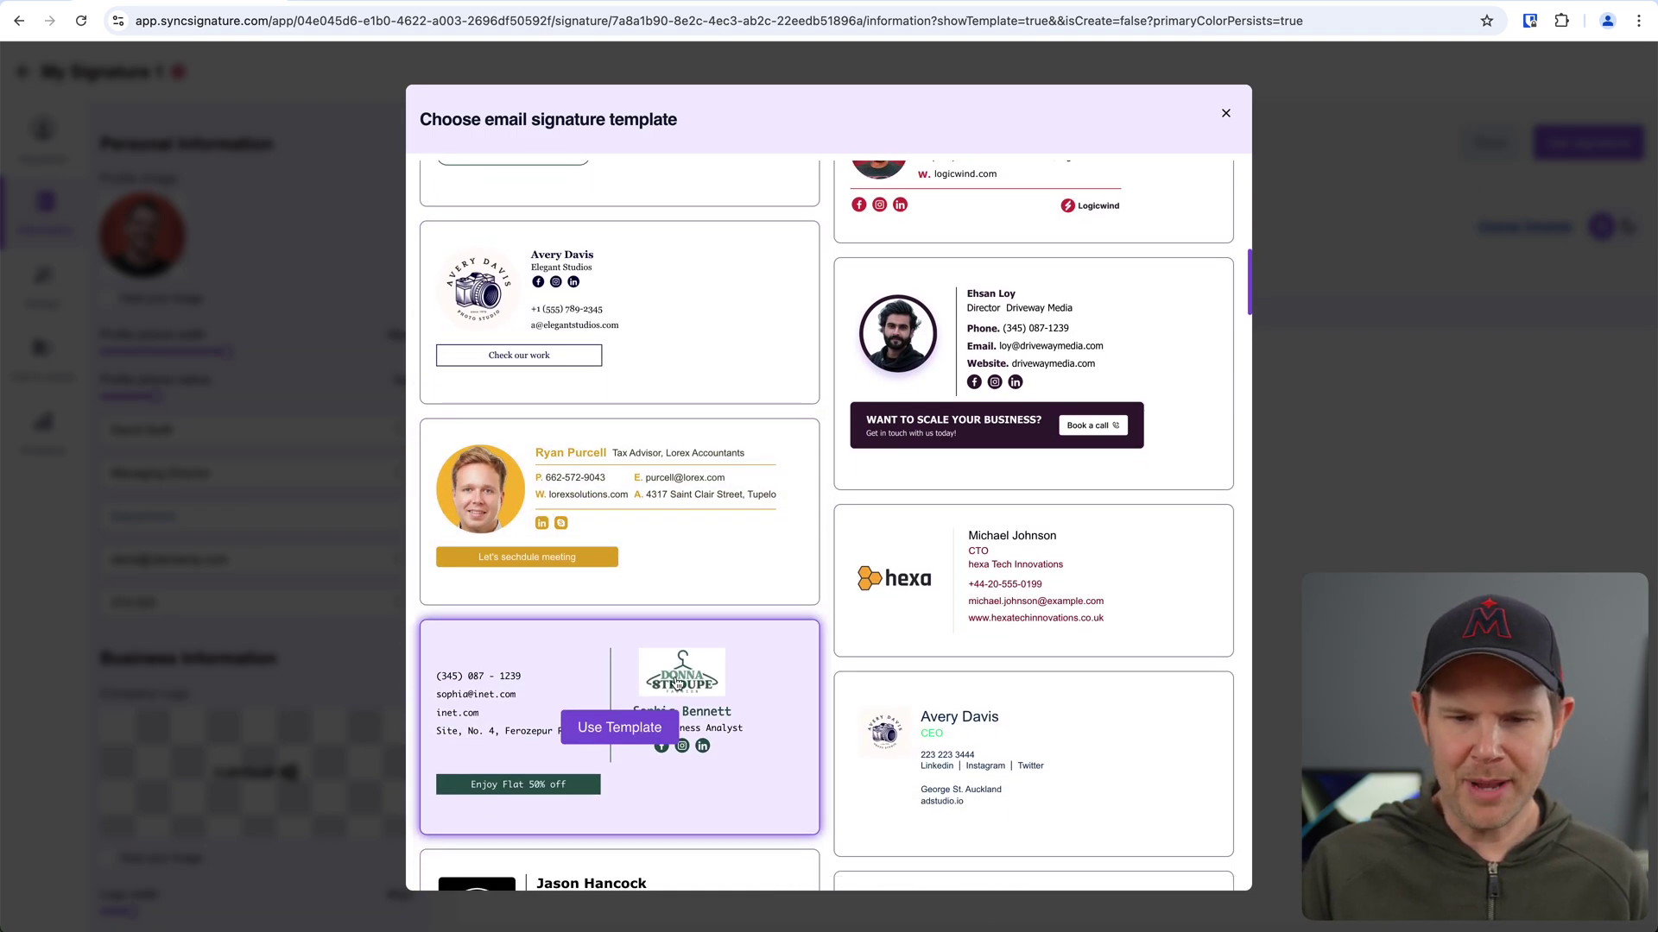
pyautogui.scroll(-3, 677, 682)
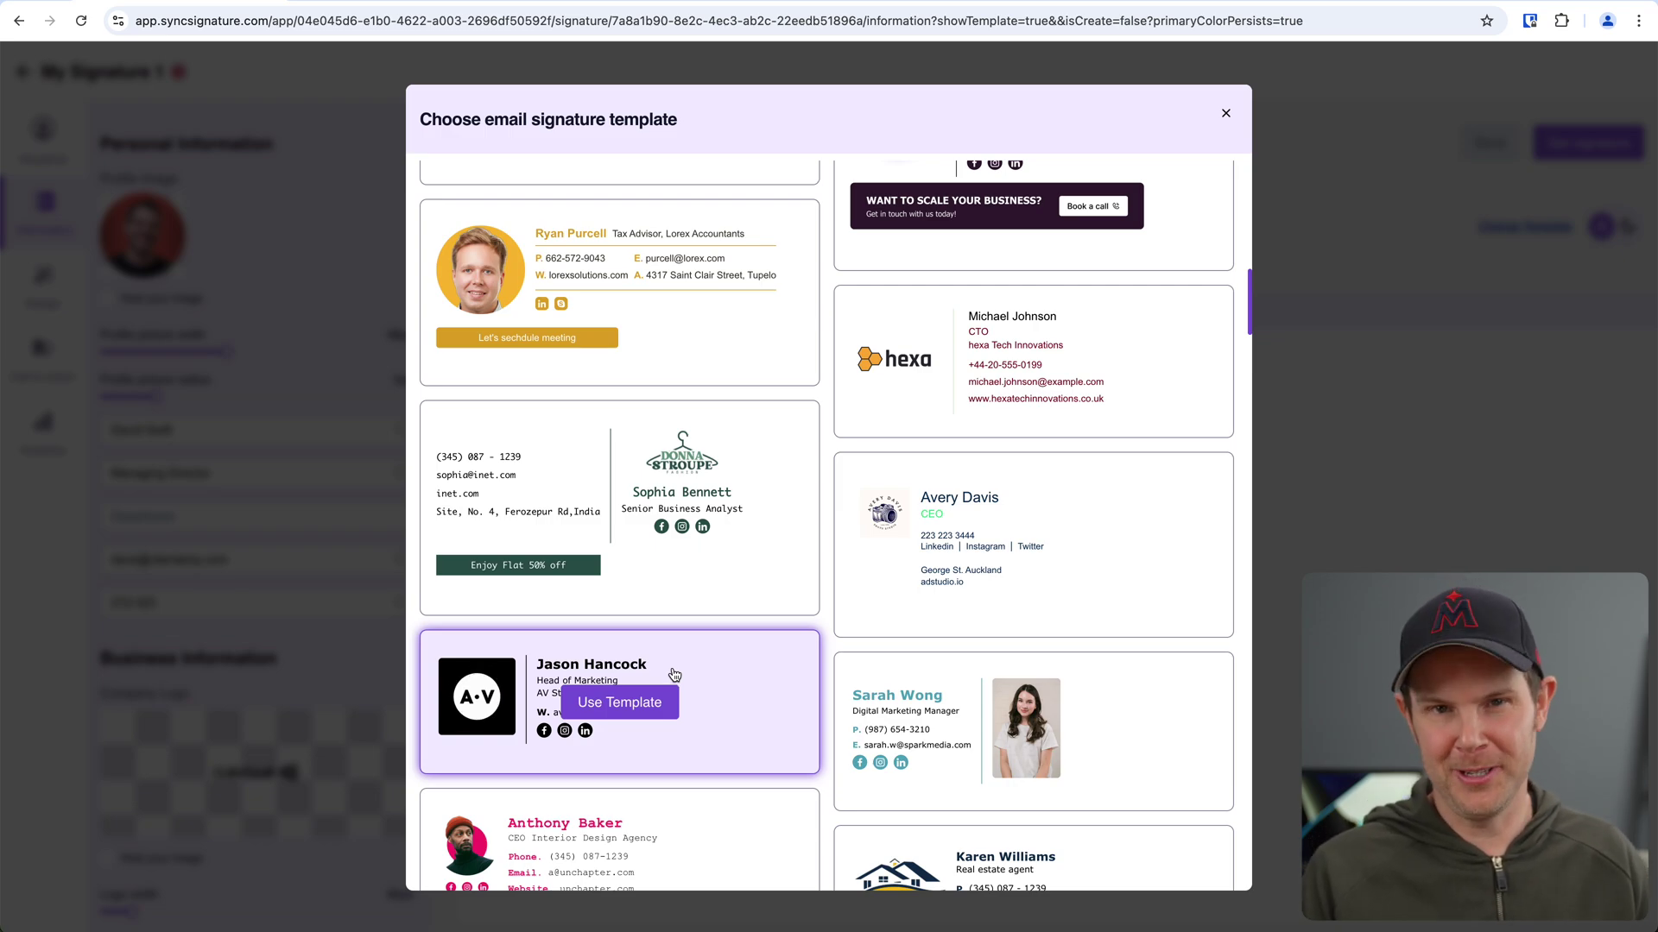
pyautogui.scroll(2, 674, 674)
pyautogui.scroll(-4, 674, 674)
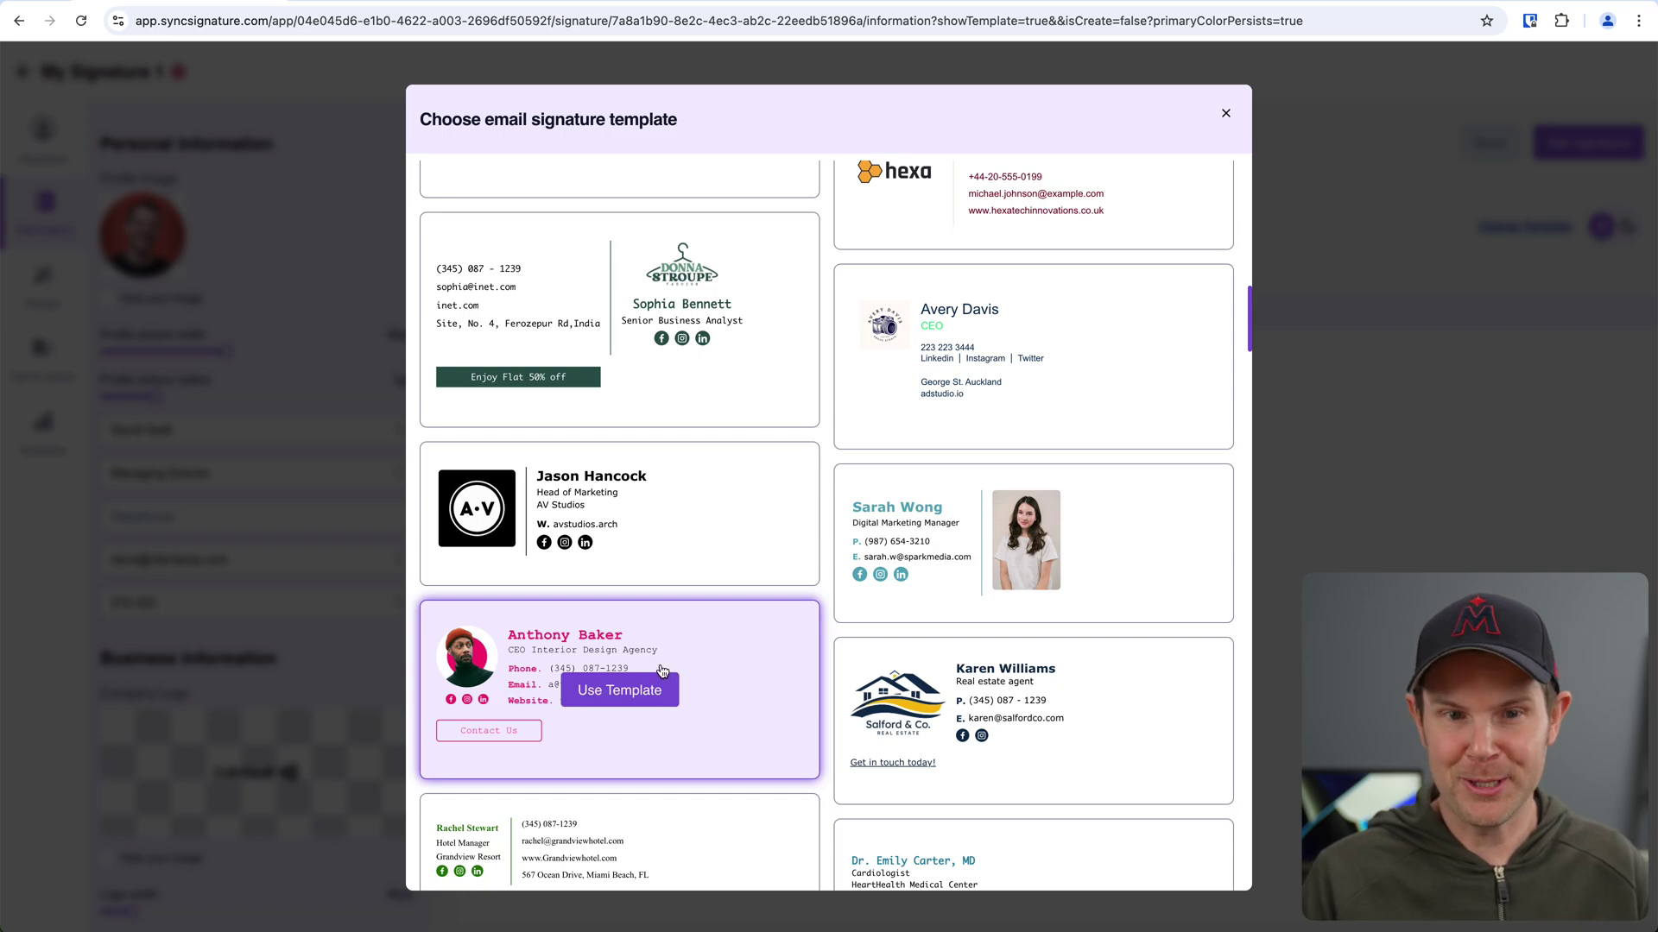
pyautogui.scroll(-5, 665, 673)
pyautogui.scroll(-7, 661, 673)
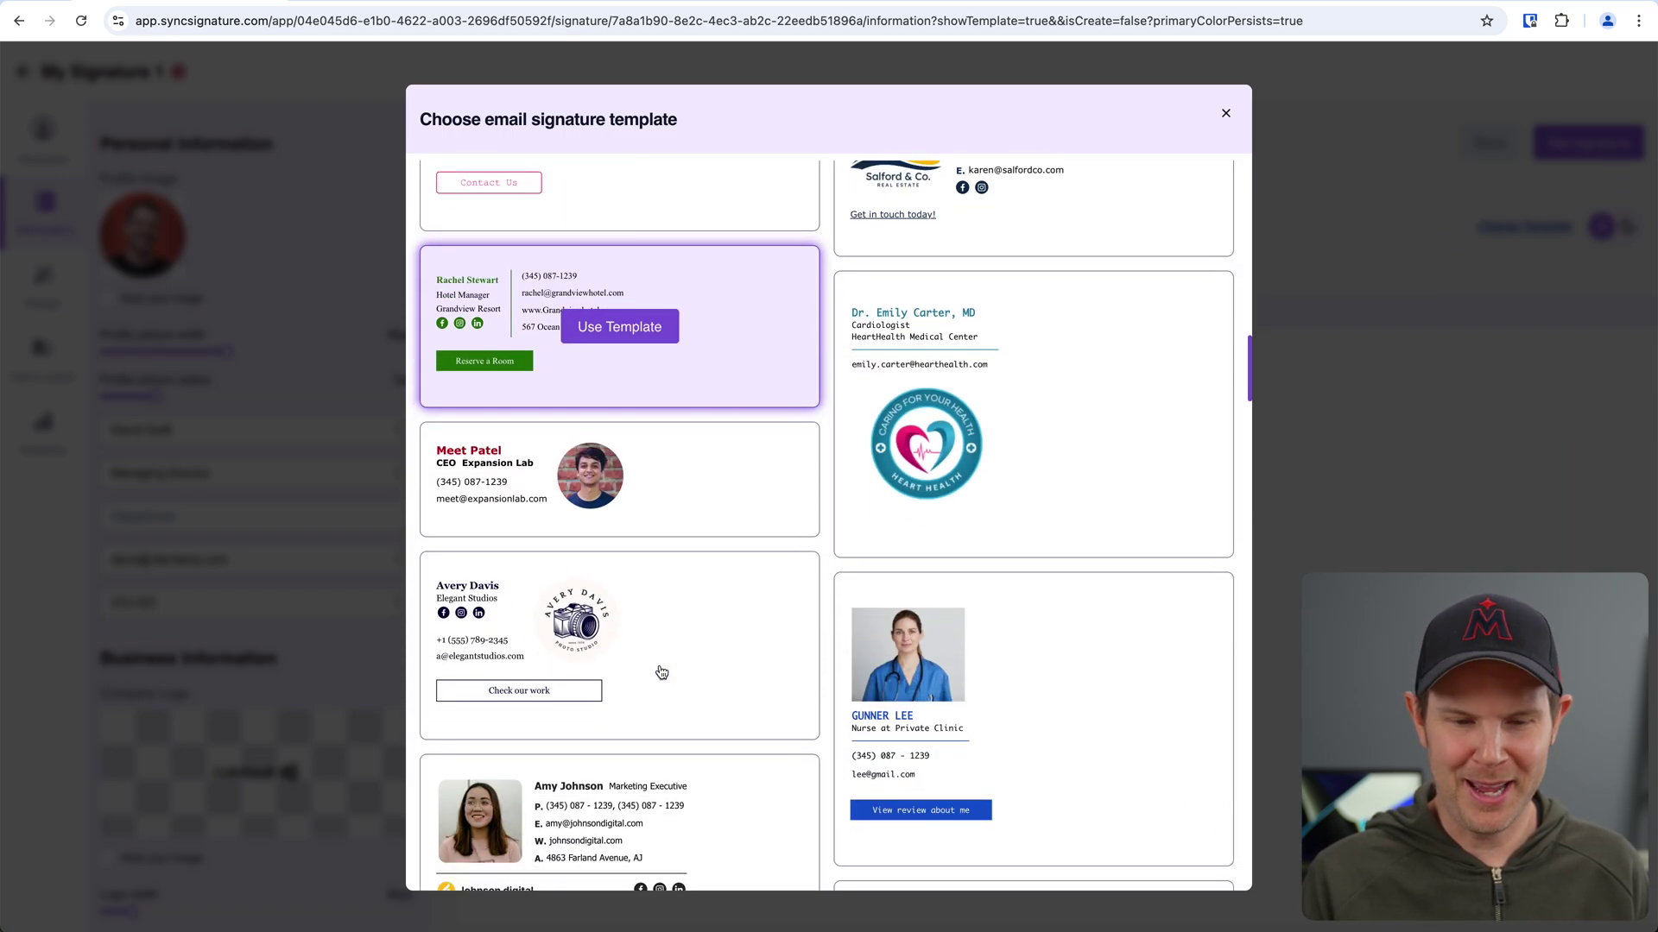
pyautogui.scroll(-5, 660, 672)
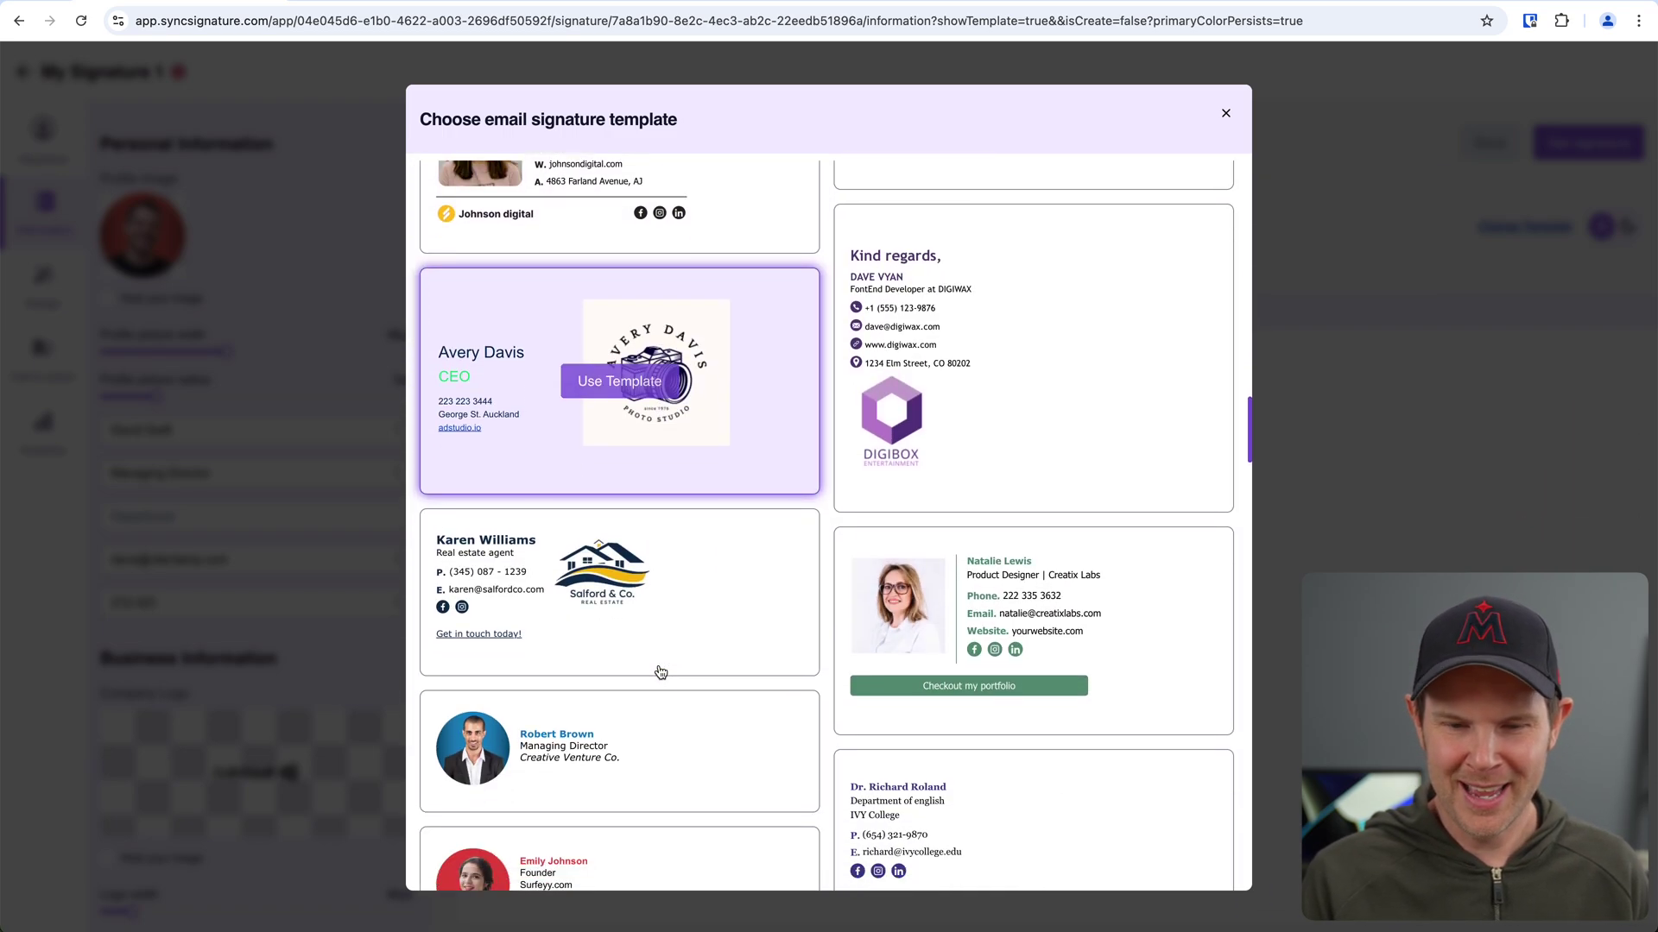
pyautogui.scroll(-5, 658, 668)
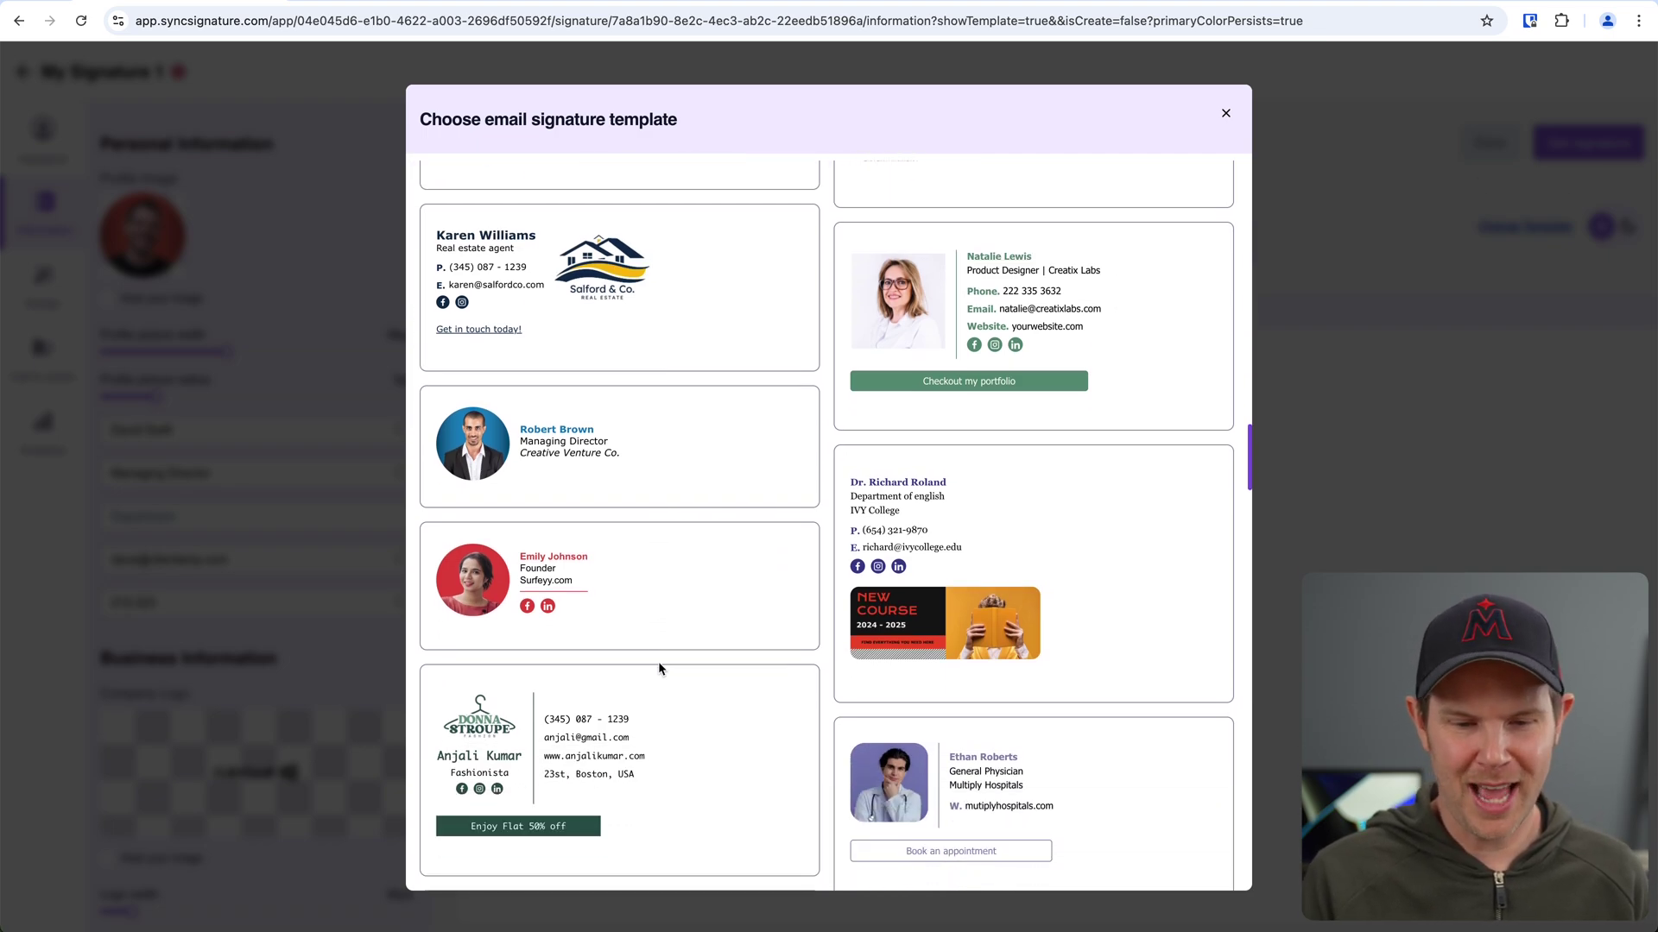
pyautogui.scroll(-7, 660, 669)
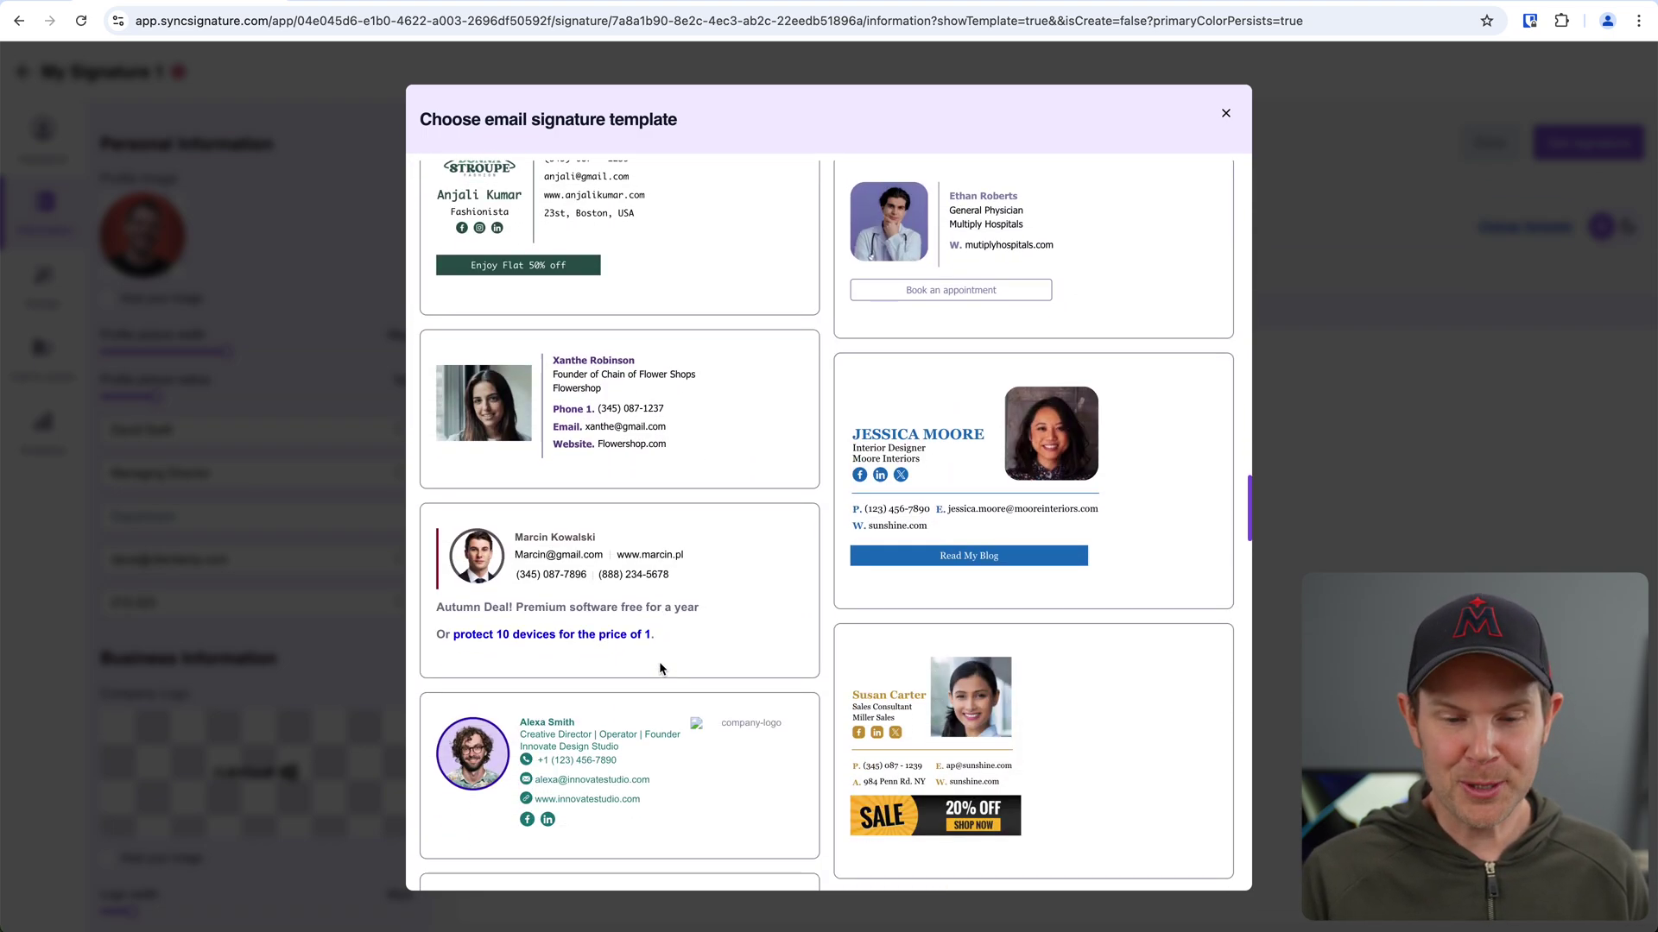
pyautogui.scroll(-6, 660, 669)
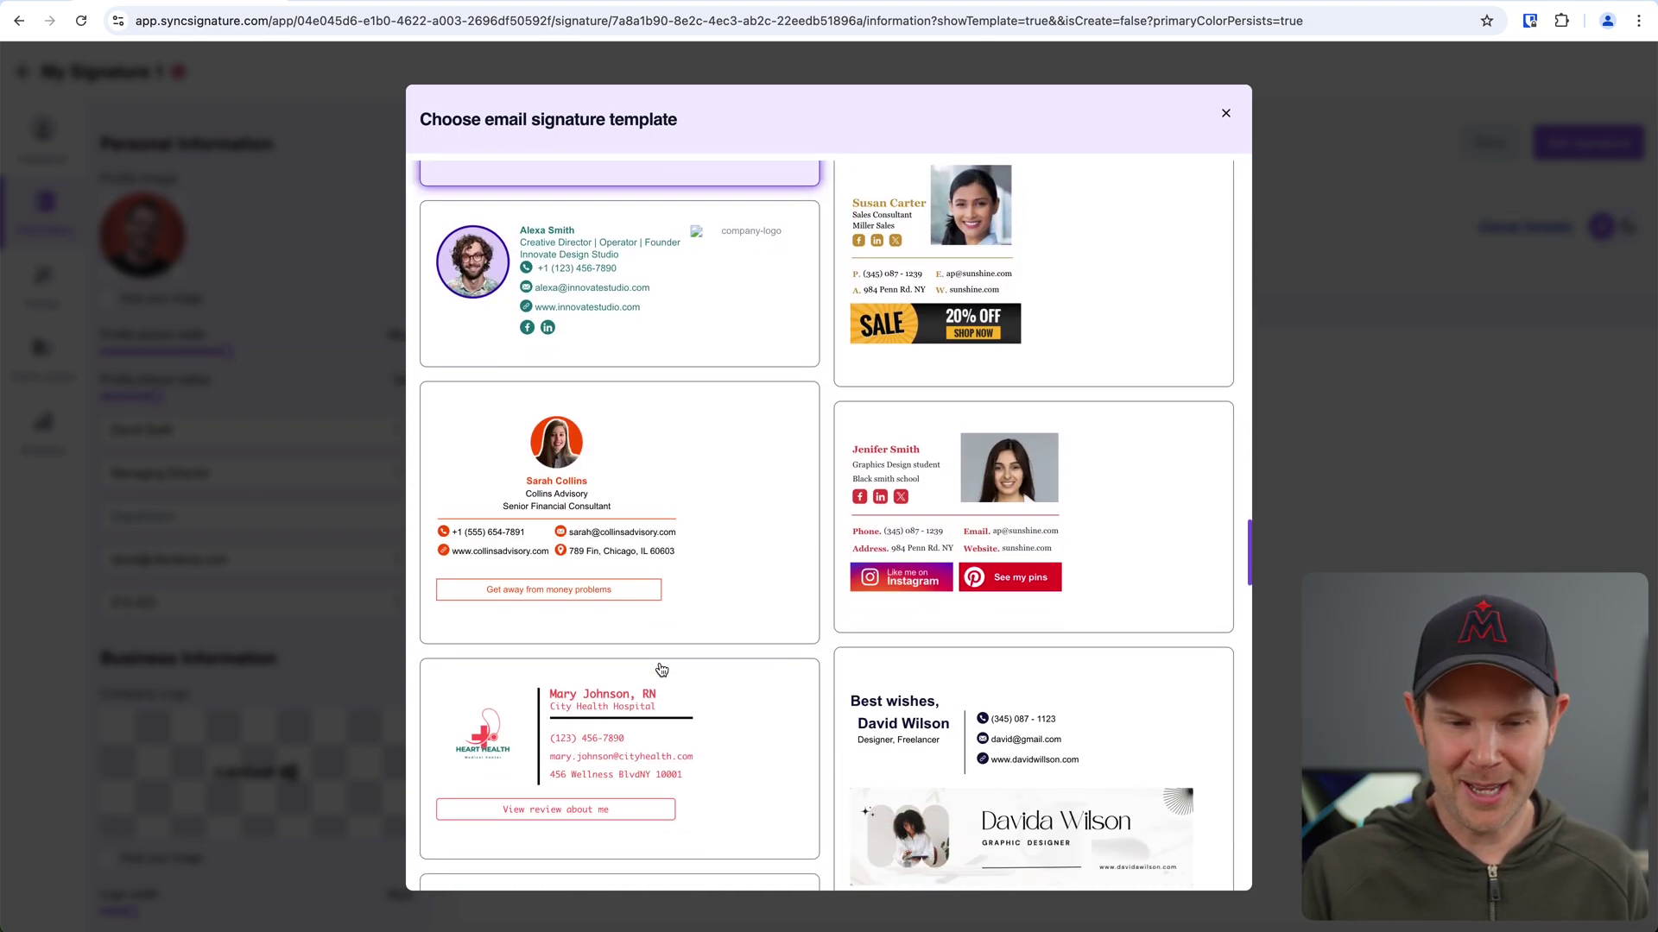
pyautogui.scroll(-3, 660, 669)
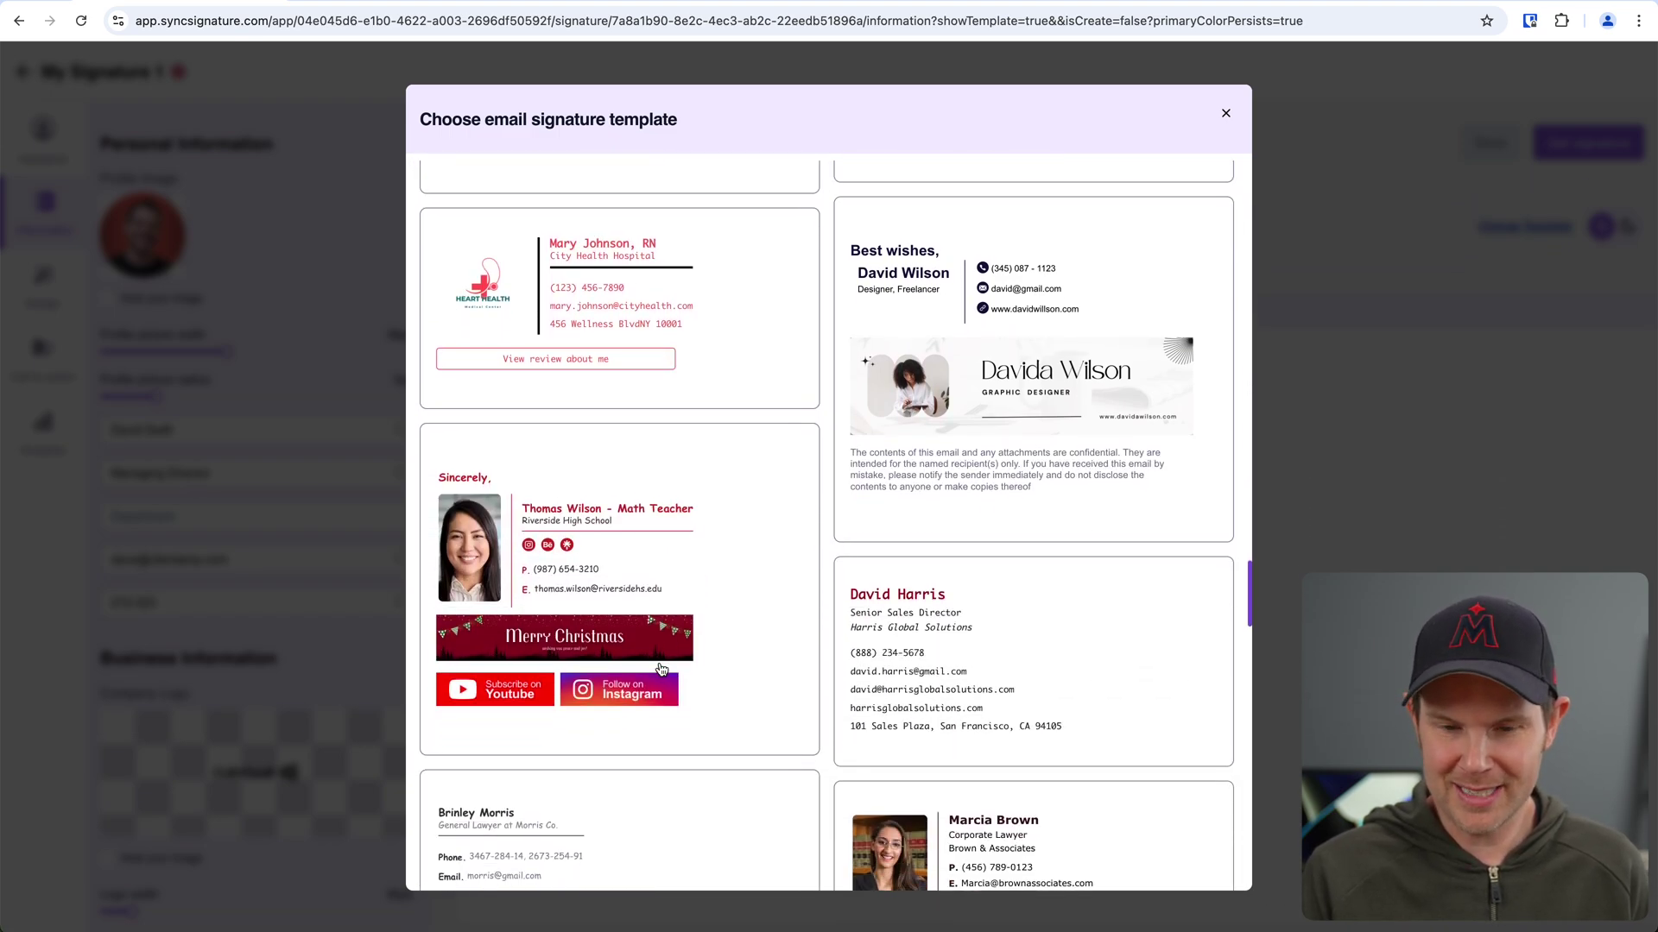
pyautogui.scroll(-7, 739, 773)
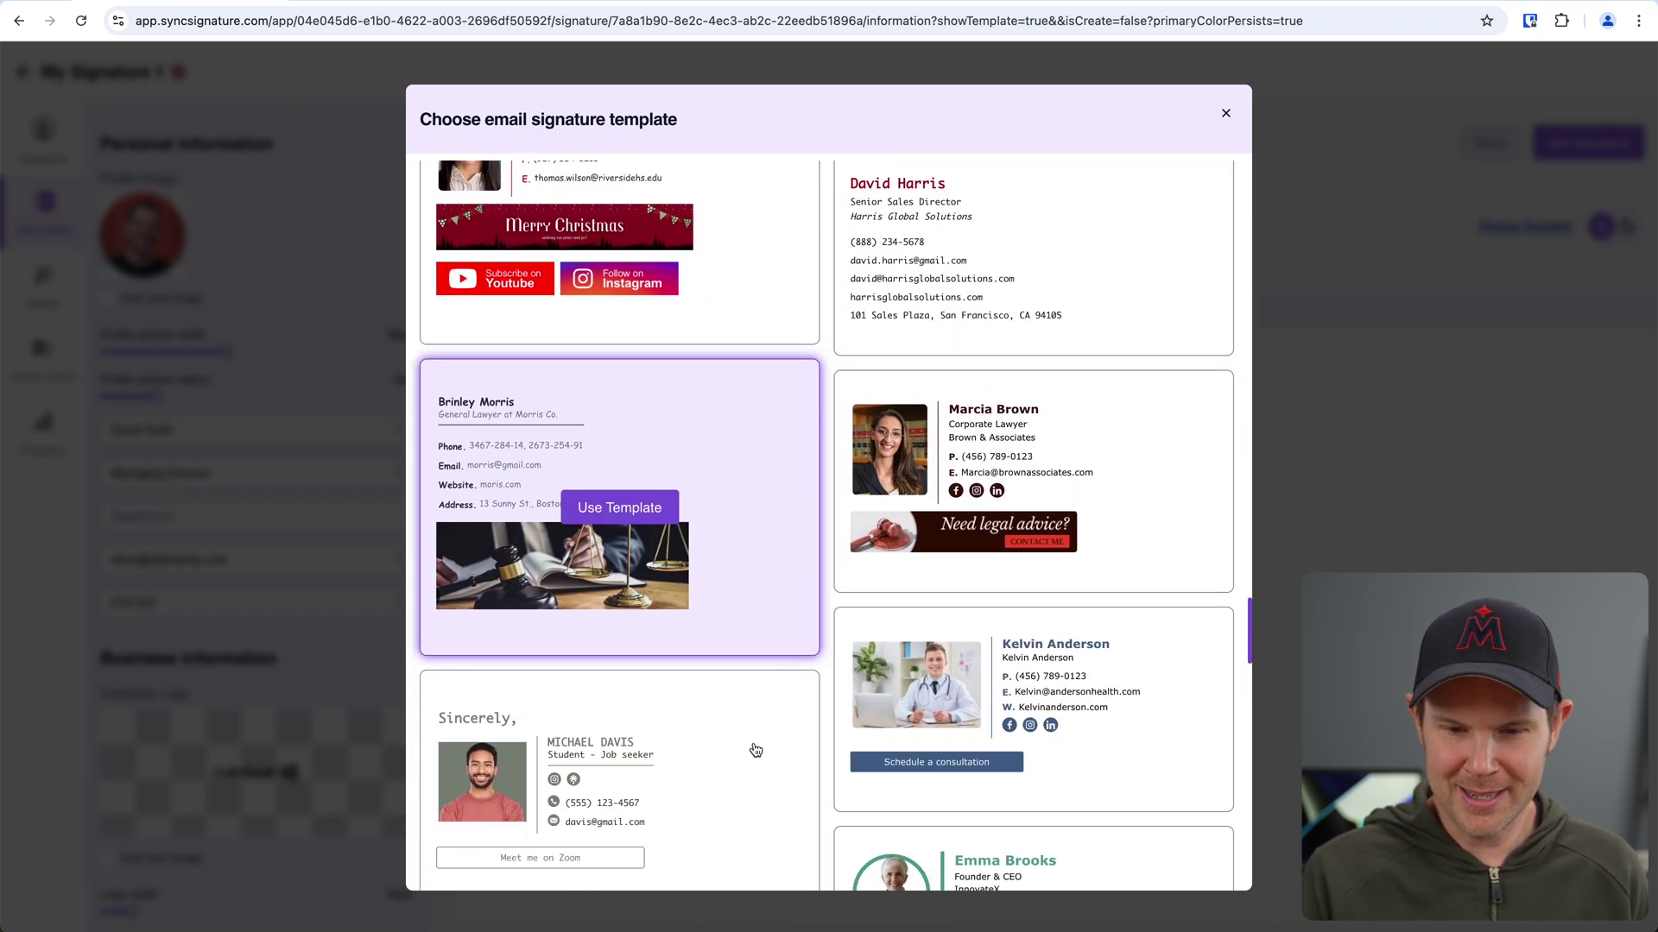
pyautogui.scroll(-4, 757, 750)
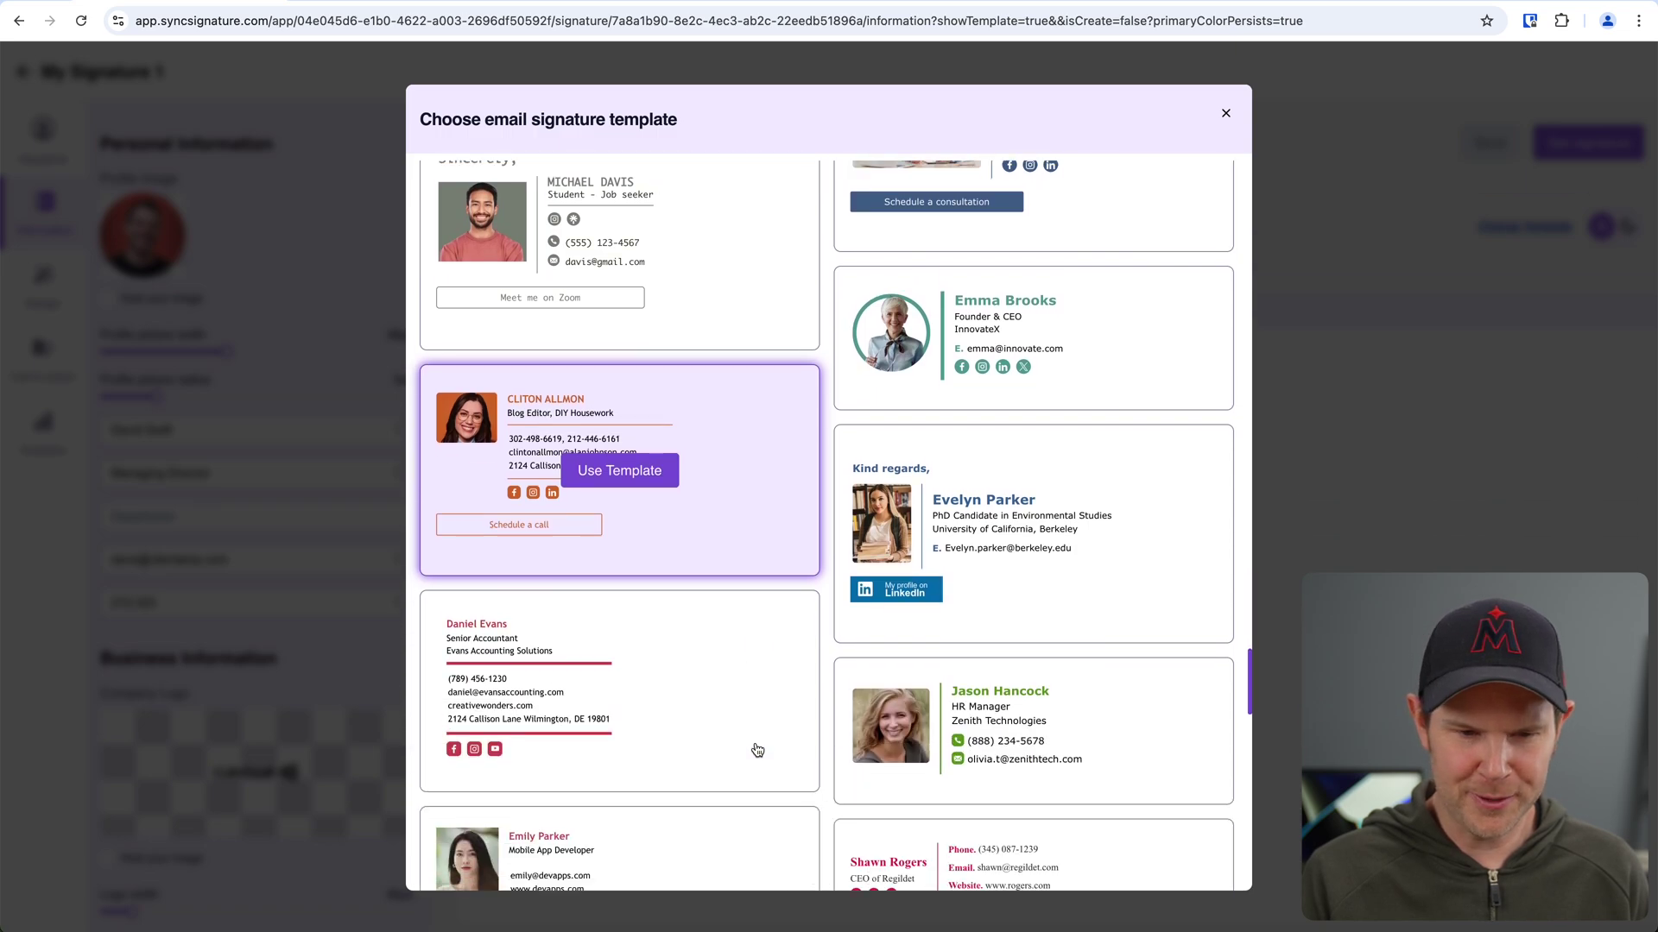
pyautogui.scroll(-3, 708, 649)
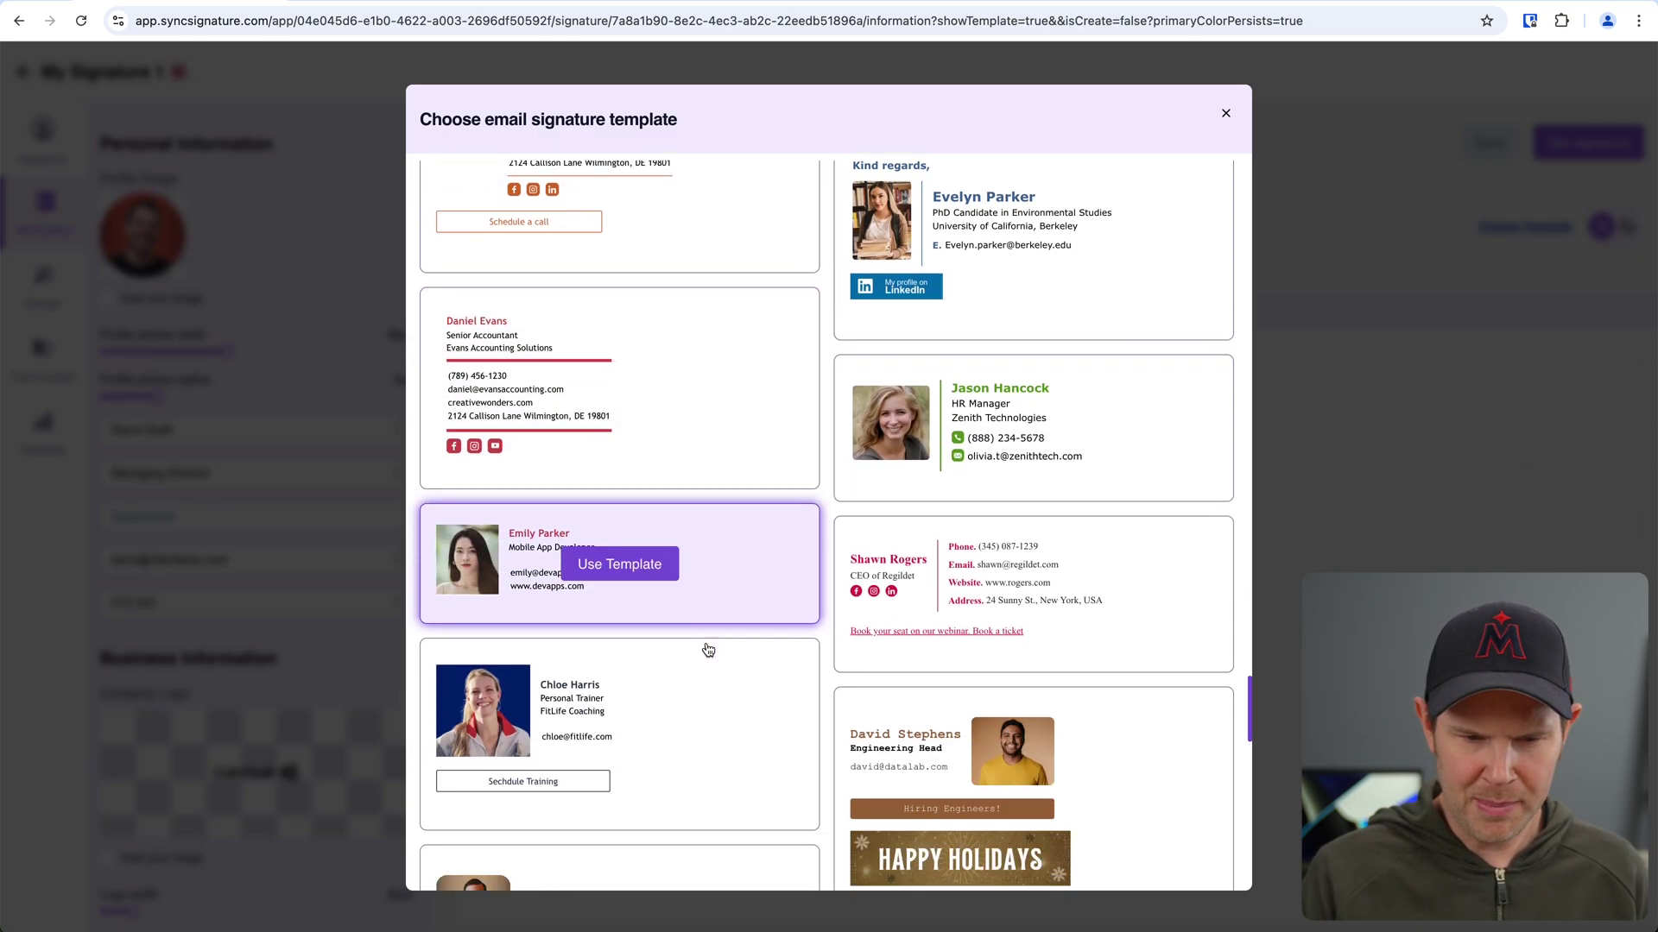
pyautogui.scroll(-4, 703, 649)
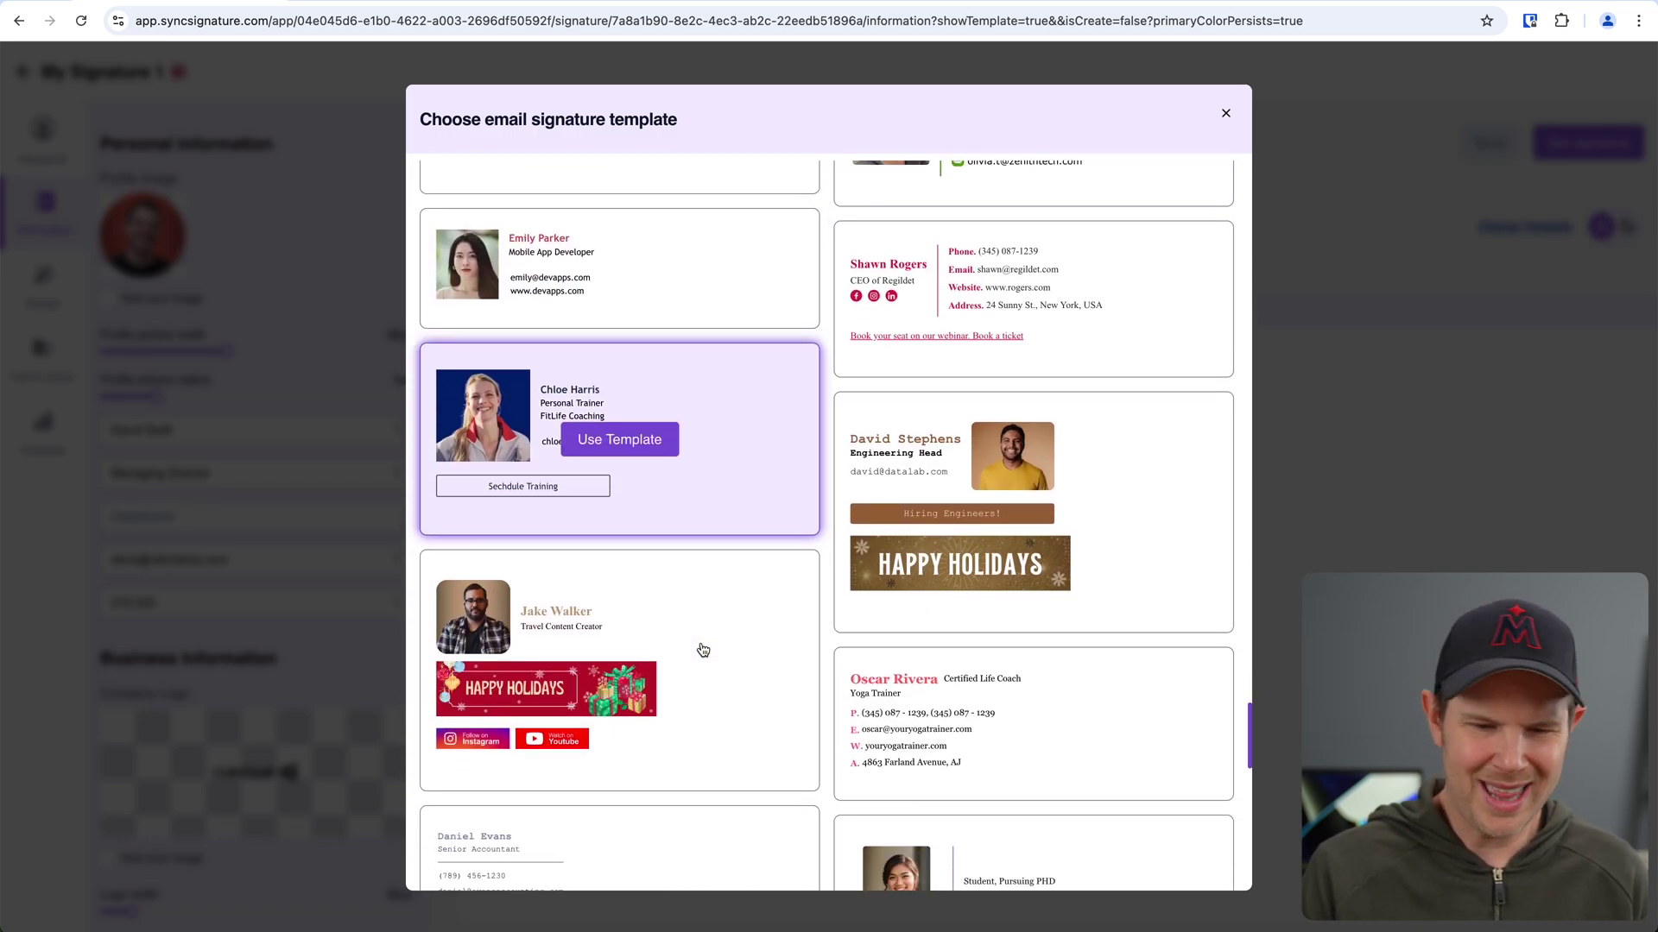
pyautogui.scroll(-7, 705, 649)
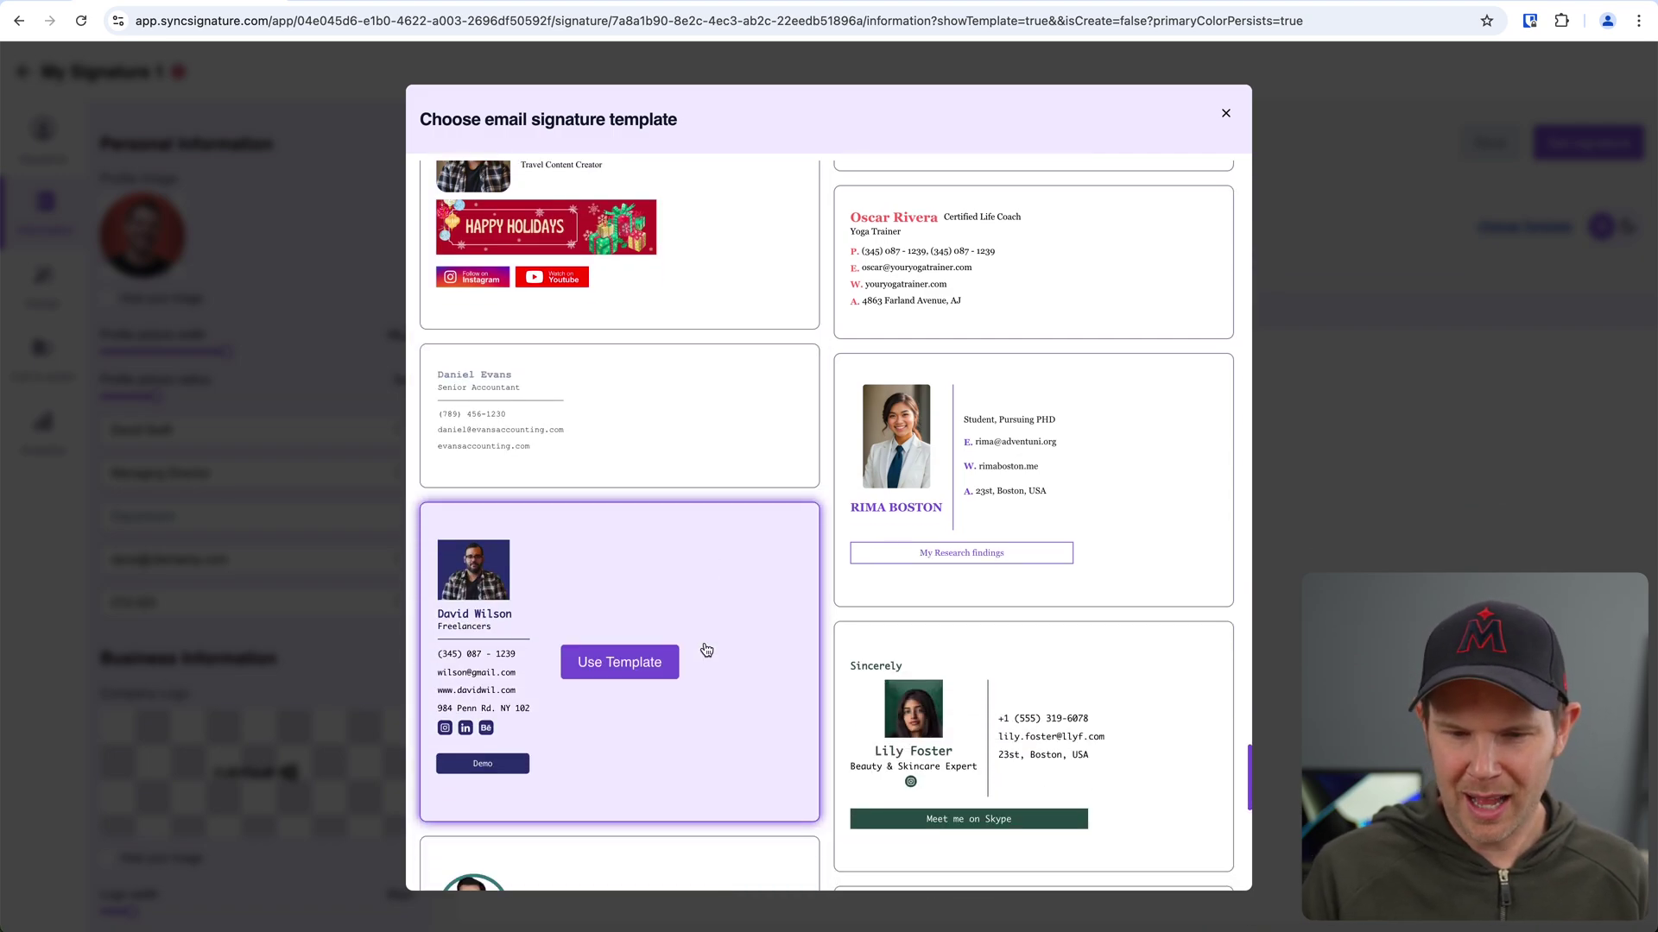
pyautogui.scroll(-5, 706, 650)
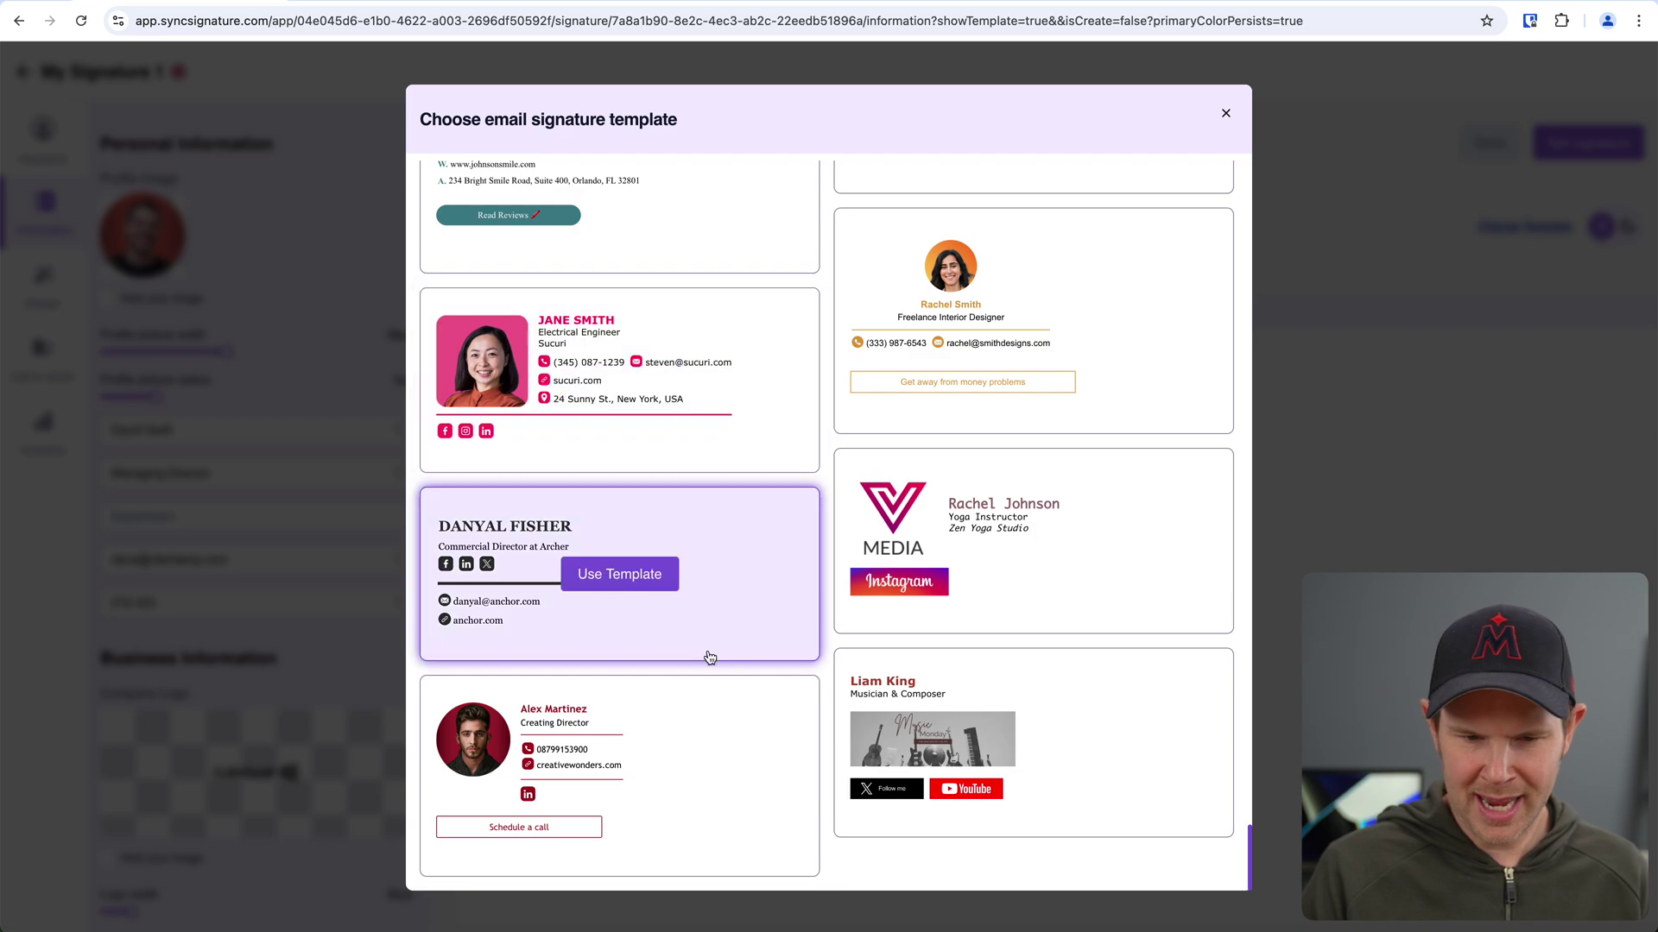
pyautogui.scroll(15, 710, 652)
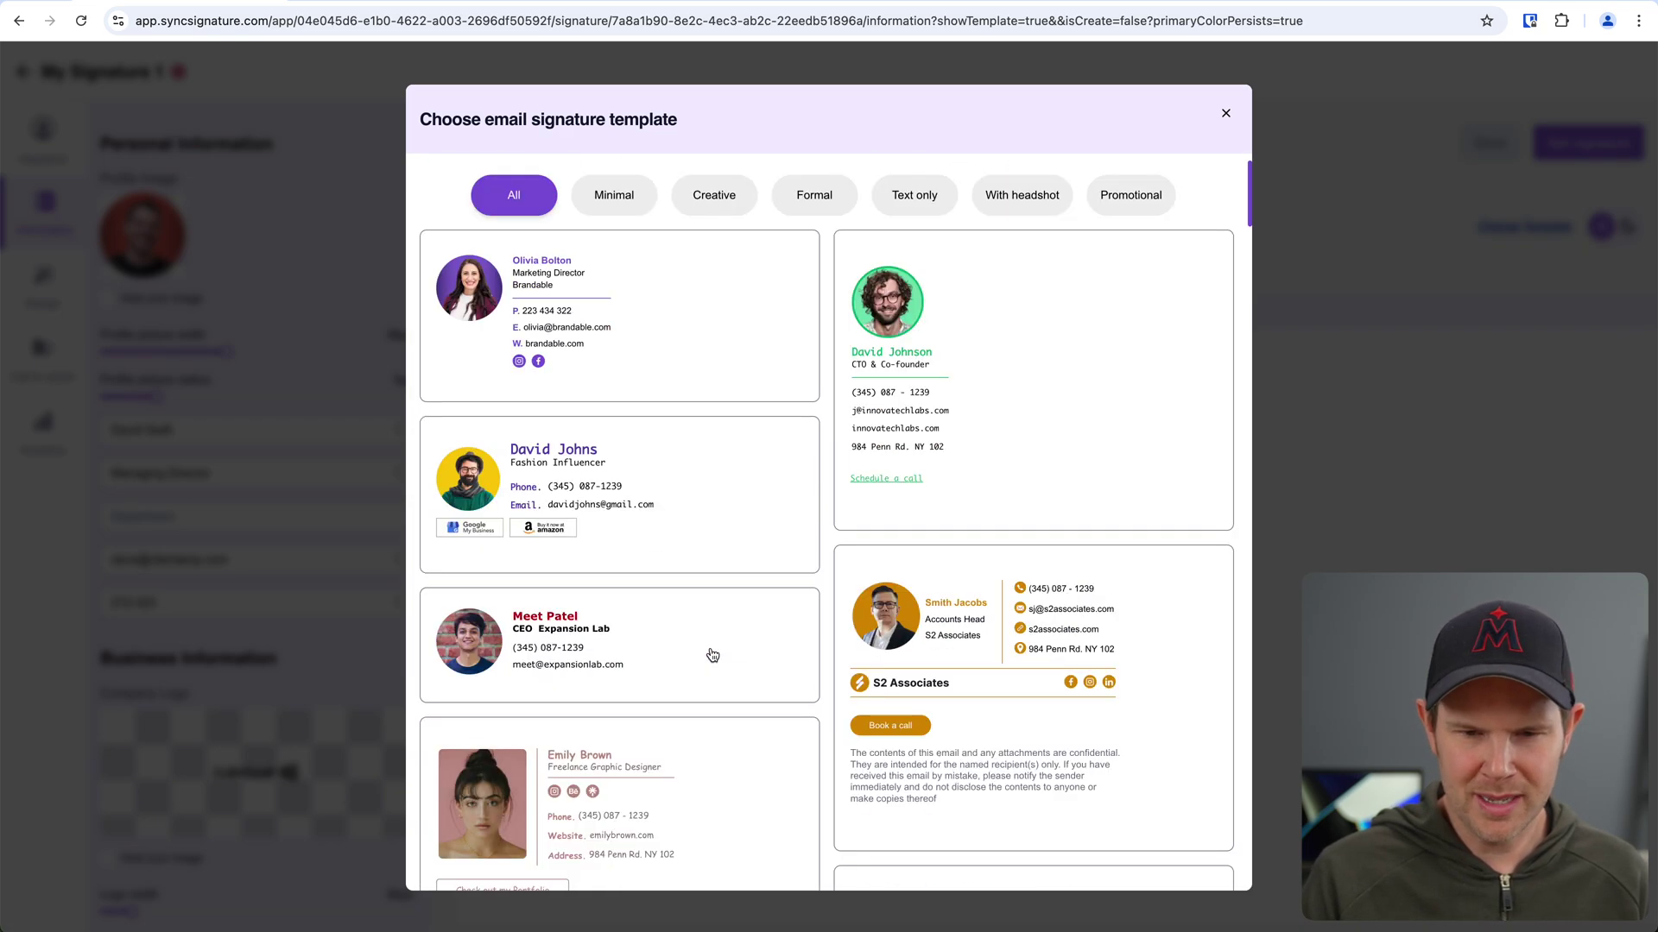
# Apply the red real estate agent template that has a FIND YOUR HOME button and circular headshot.
pyautogui.moveTo(713, 654)
pyautogui.scroll(-3, 709, 652)
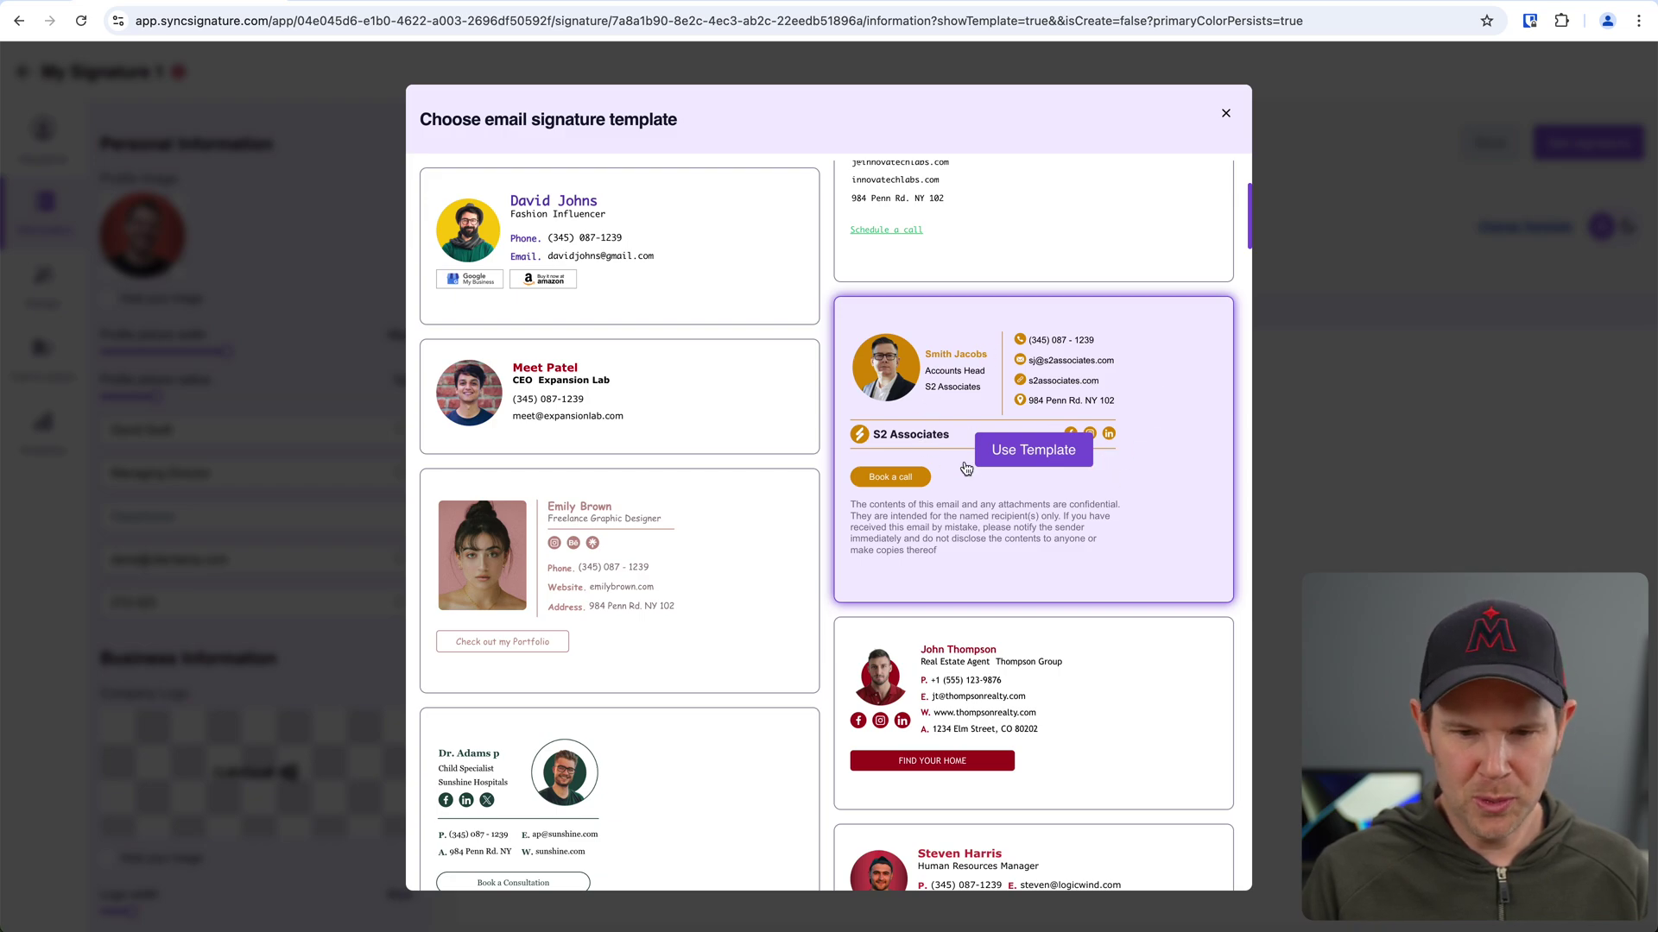
pyautogui.scroll(-1, 949, 679)
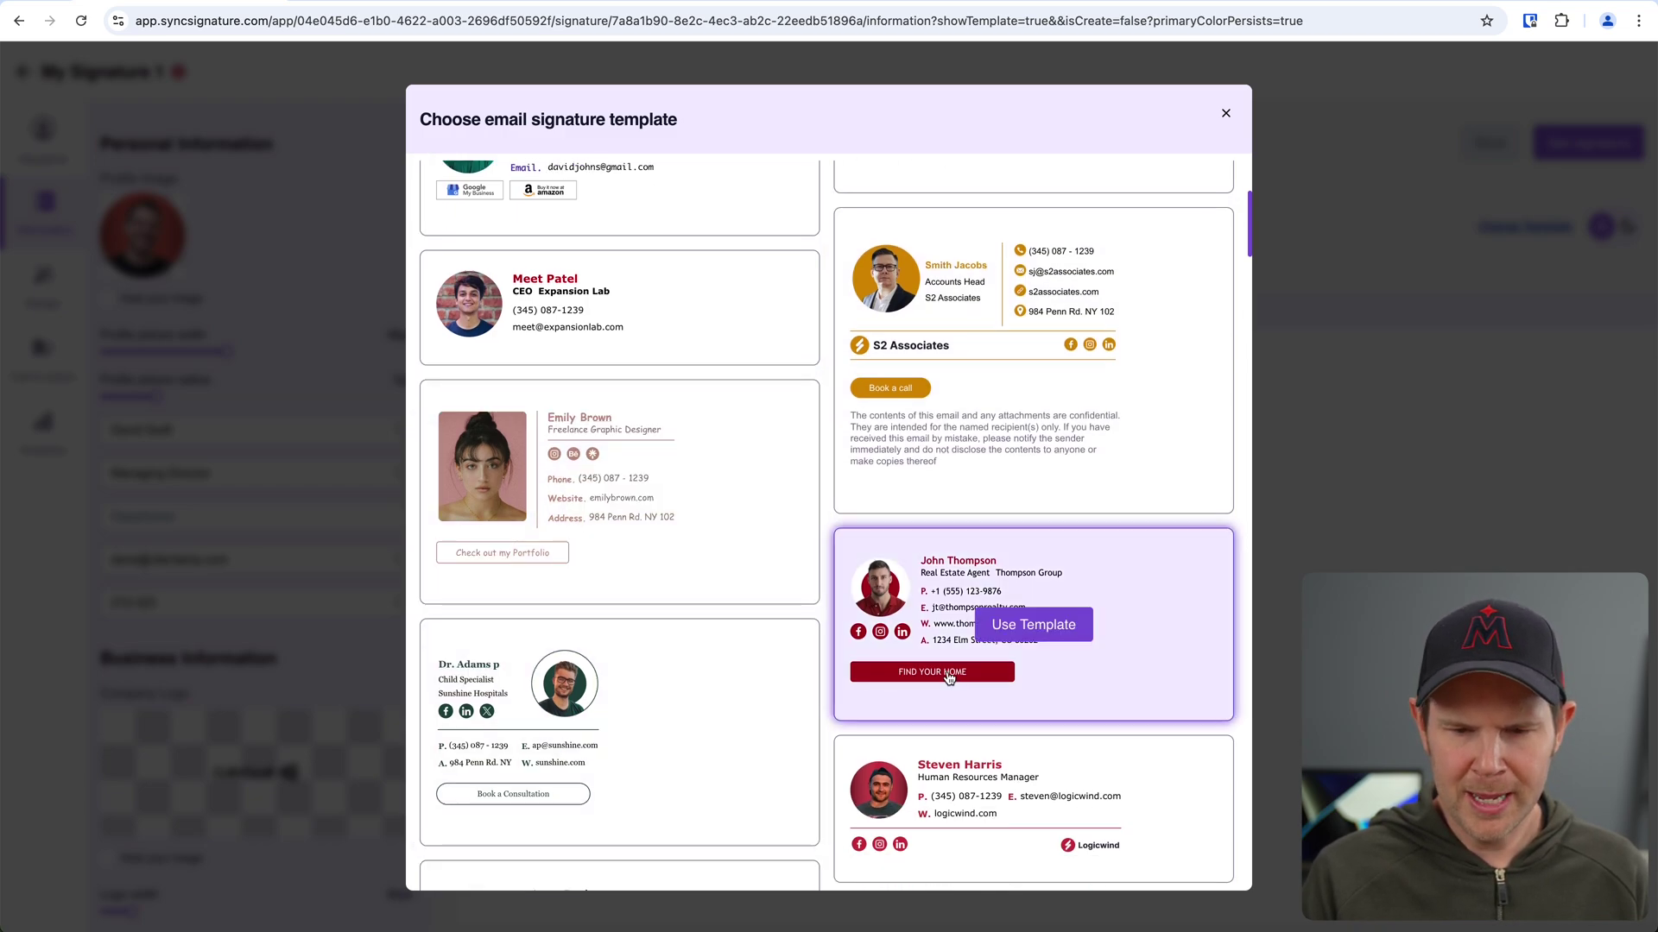
pyautogui.click(1043, 627)
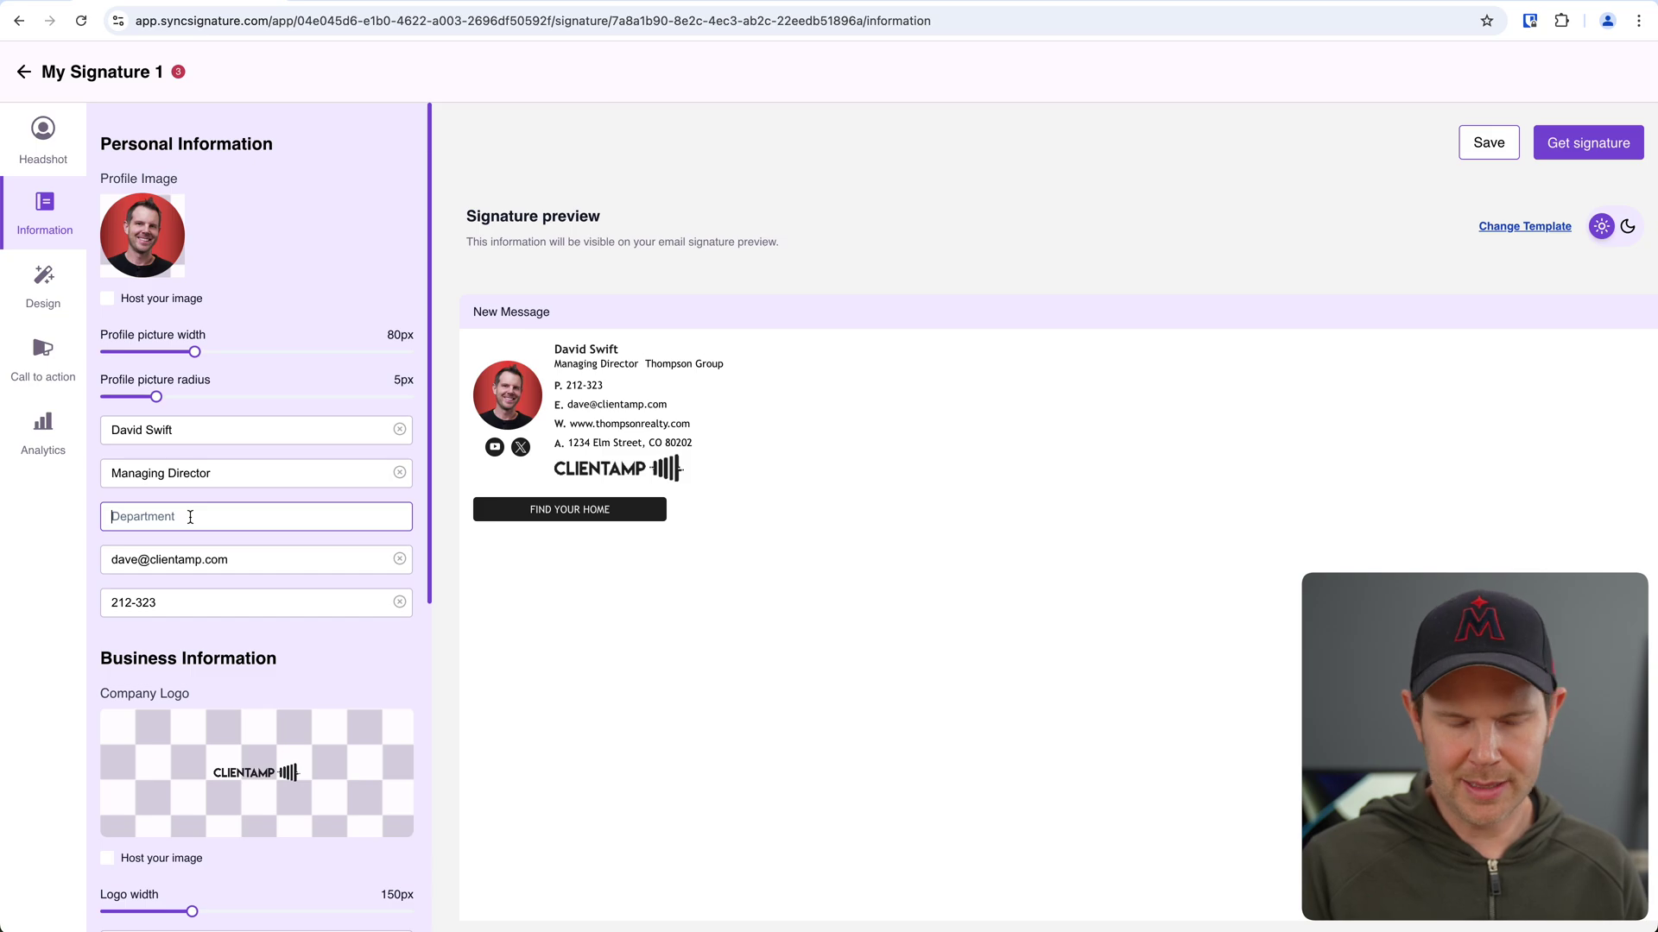
# Set the department to Content Creation and replace the company name with Client Amp.
pyautogui.write('Content Creation')
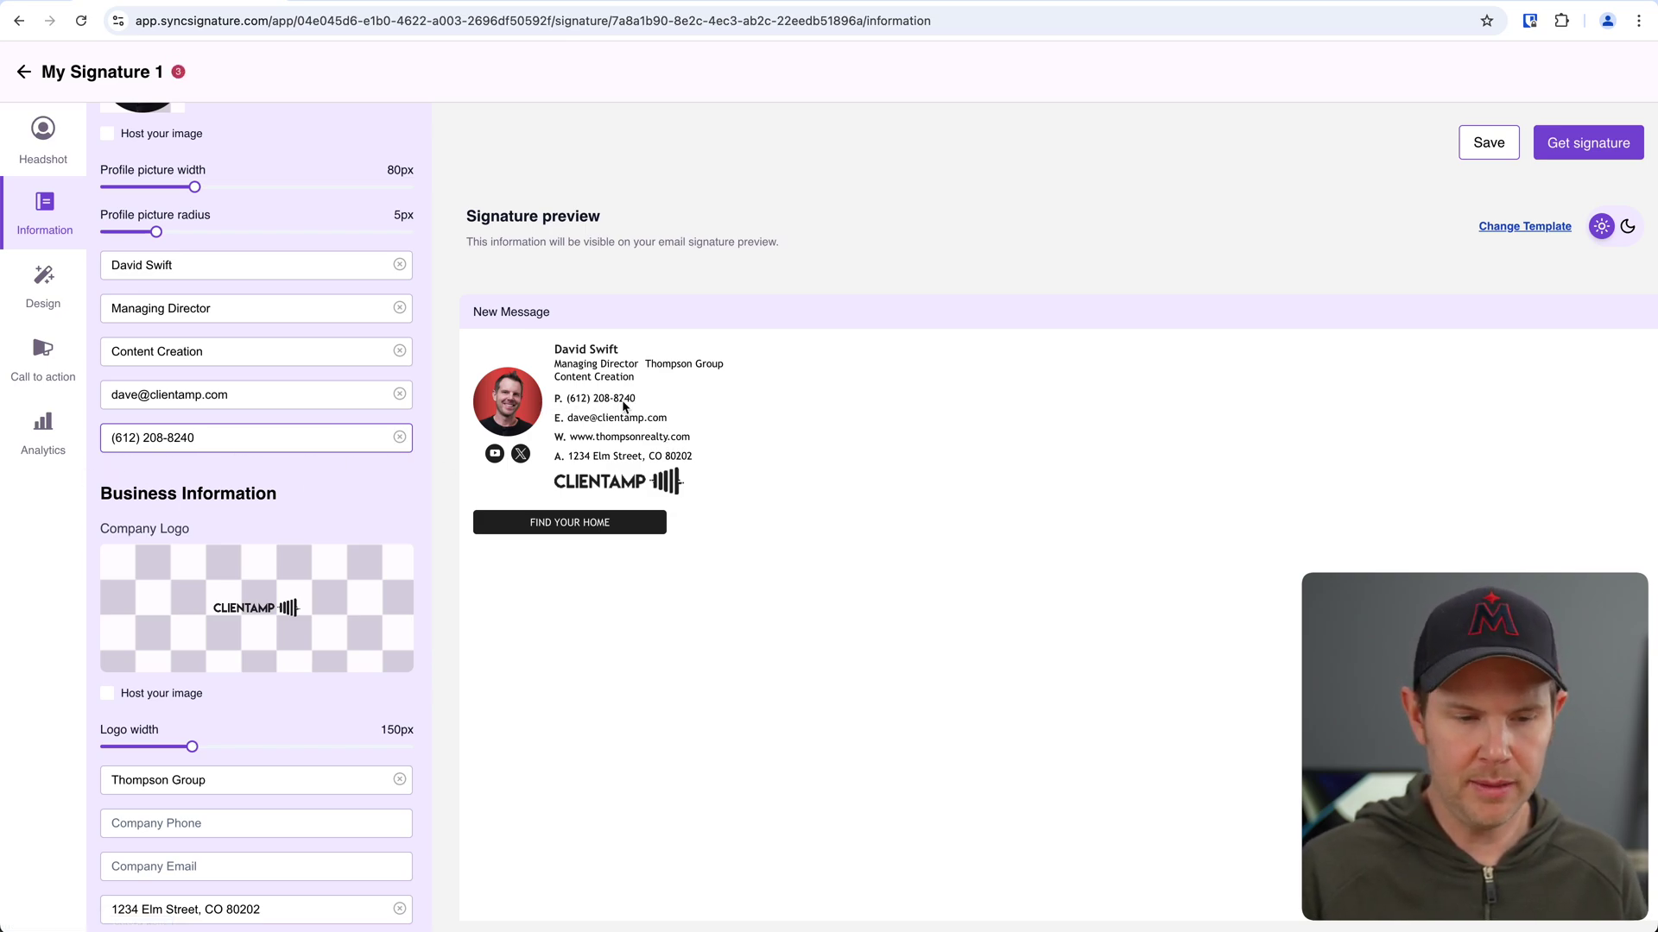
pyautogui.click(713, 366)
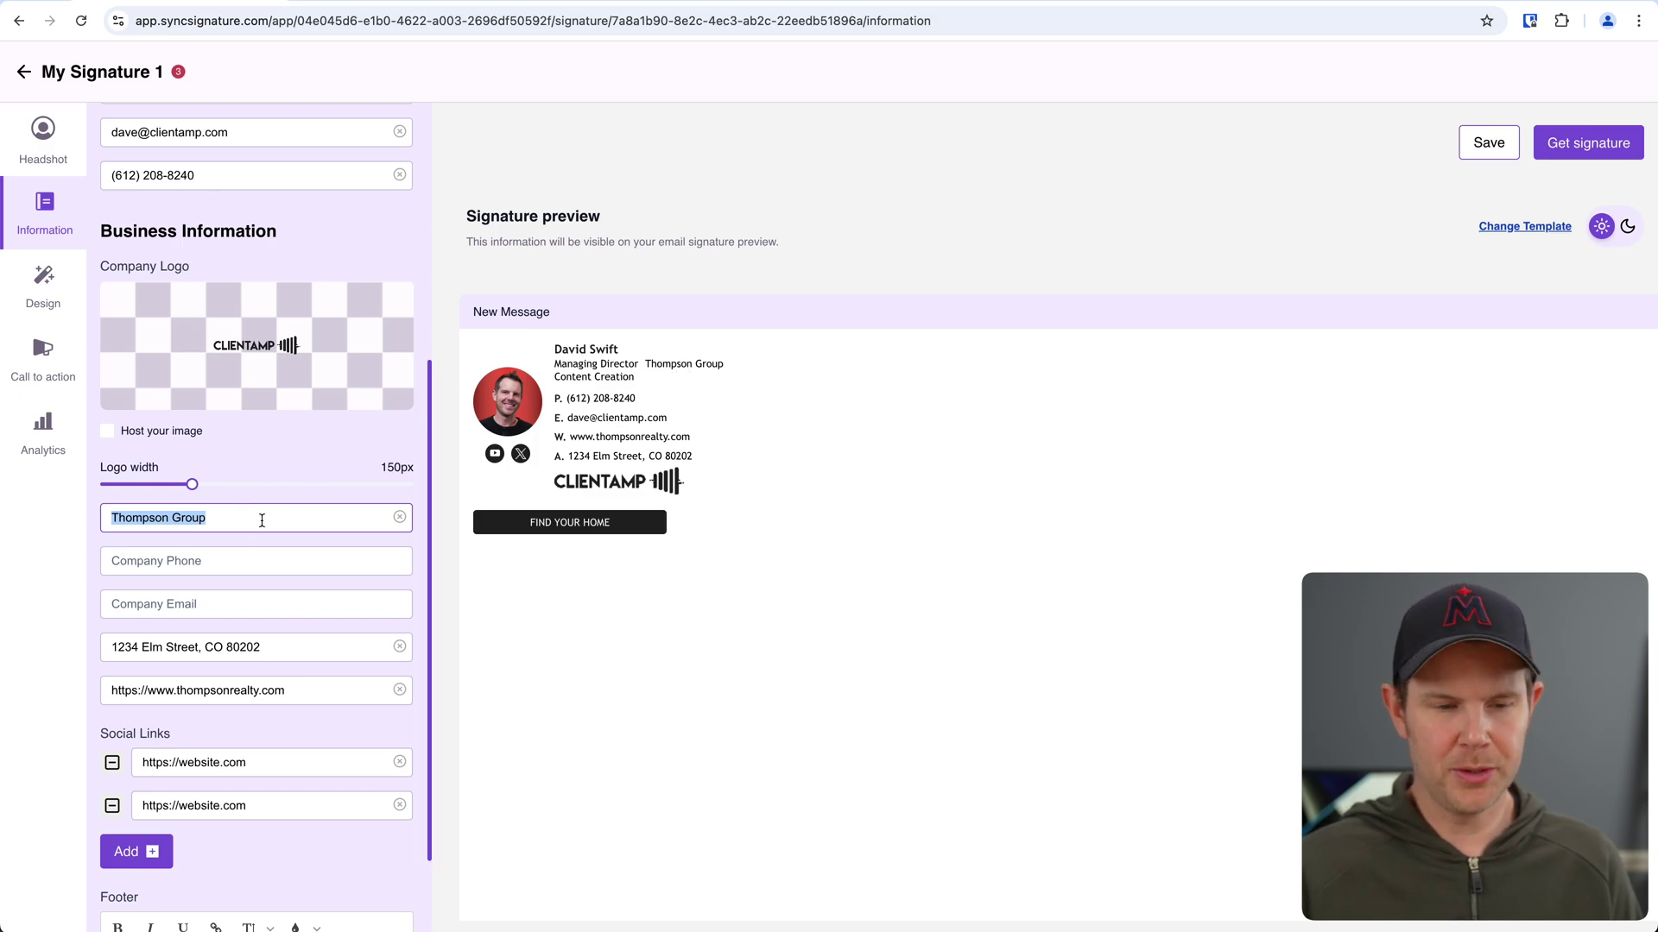
pyautogui.write('Clien')
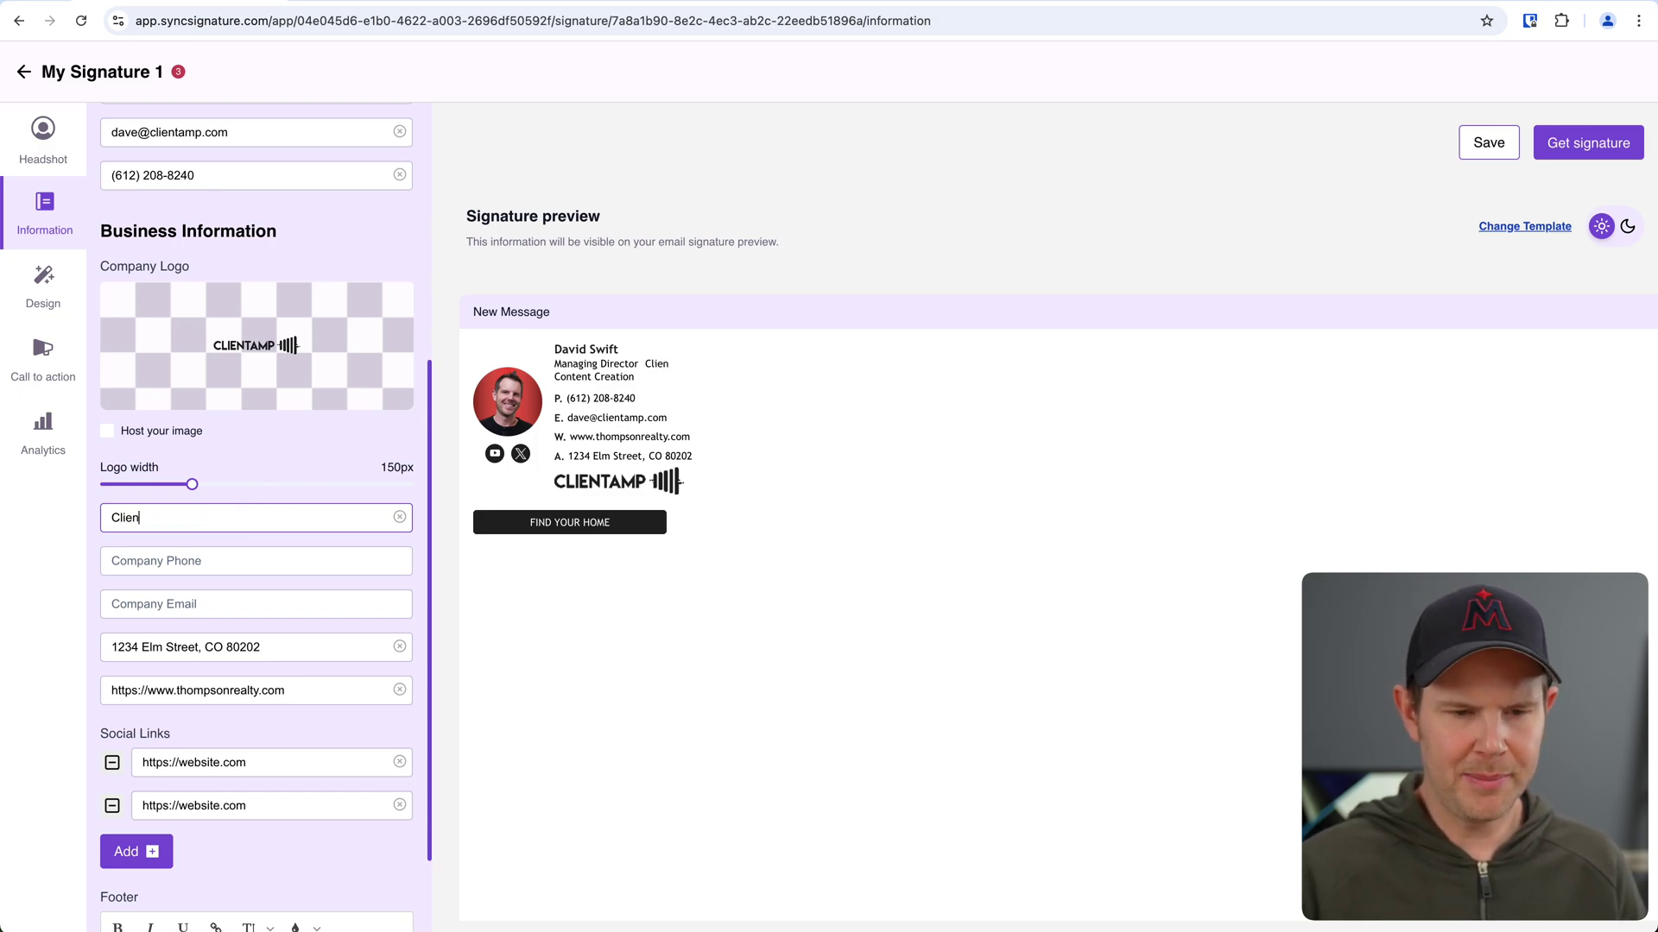
pyautogui.write('t Amp')
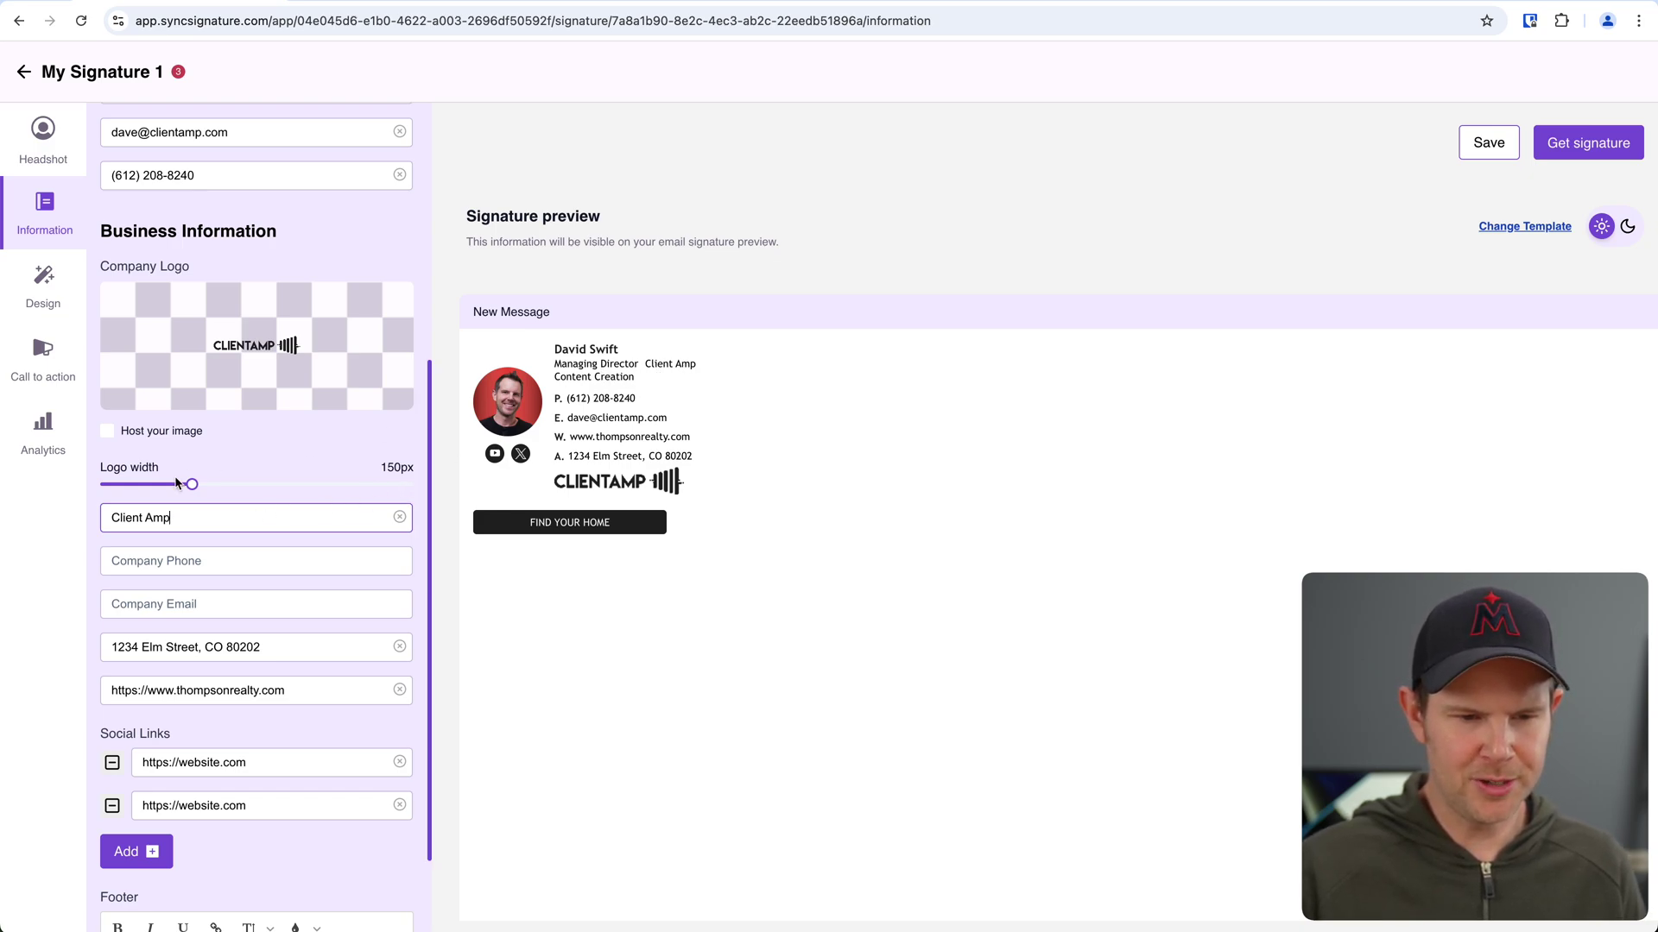
# Clear the company address and replace the website with clientamp.com.
pyautogui.tripleClick(293, 649)
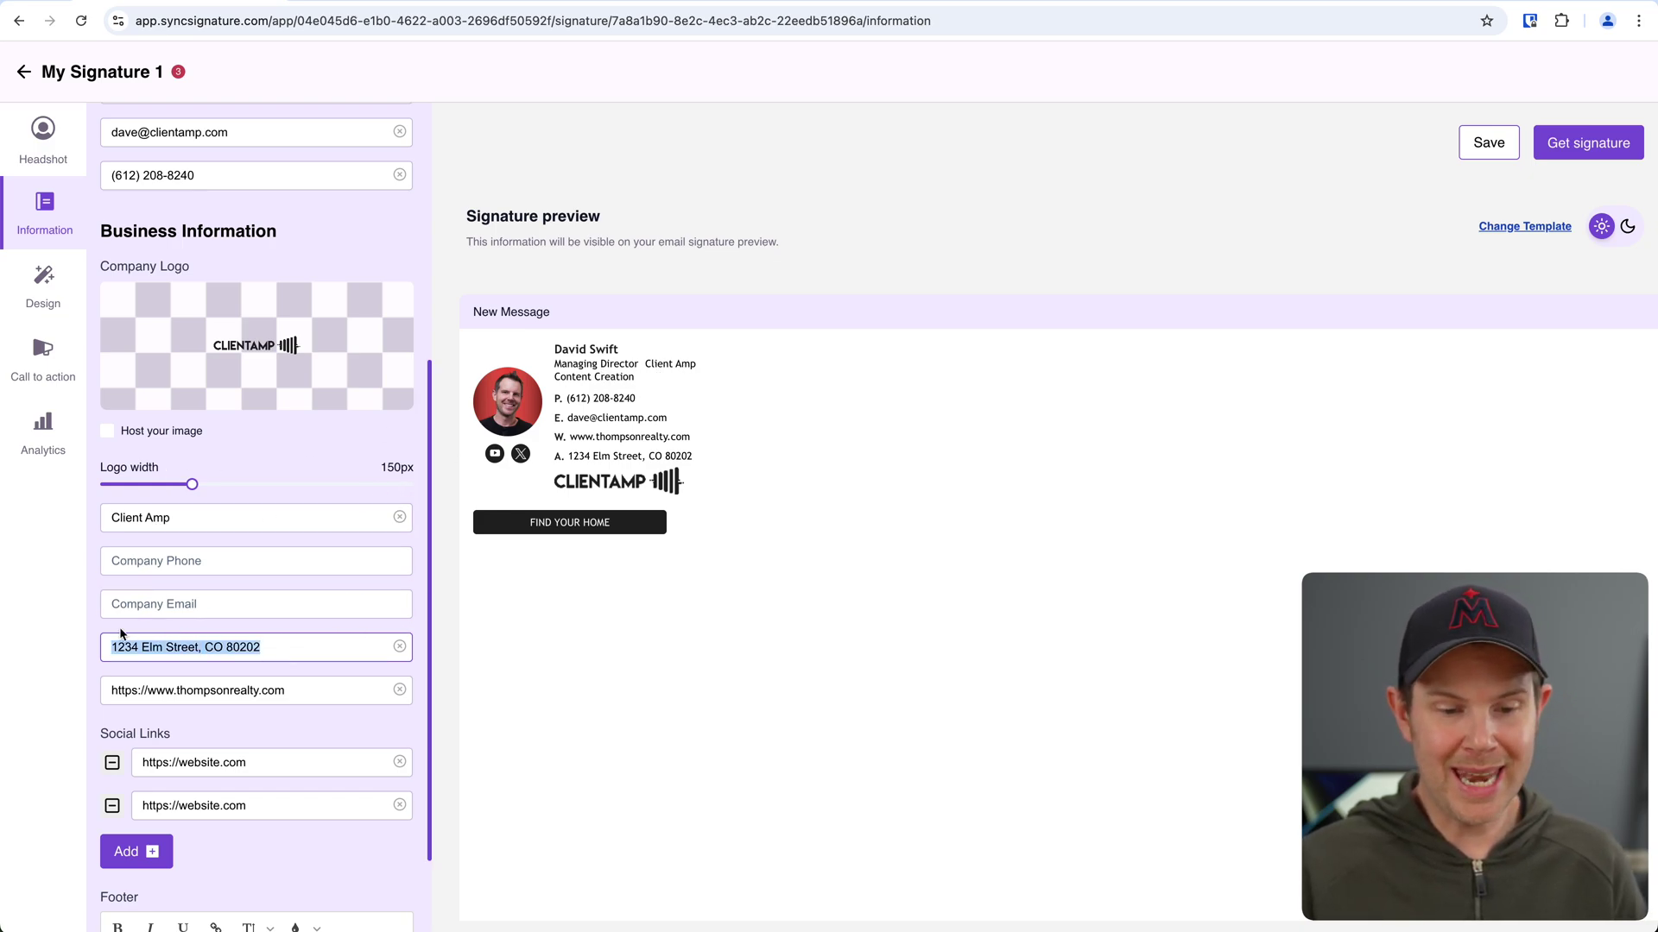
pyautogui.click(399, 647)
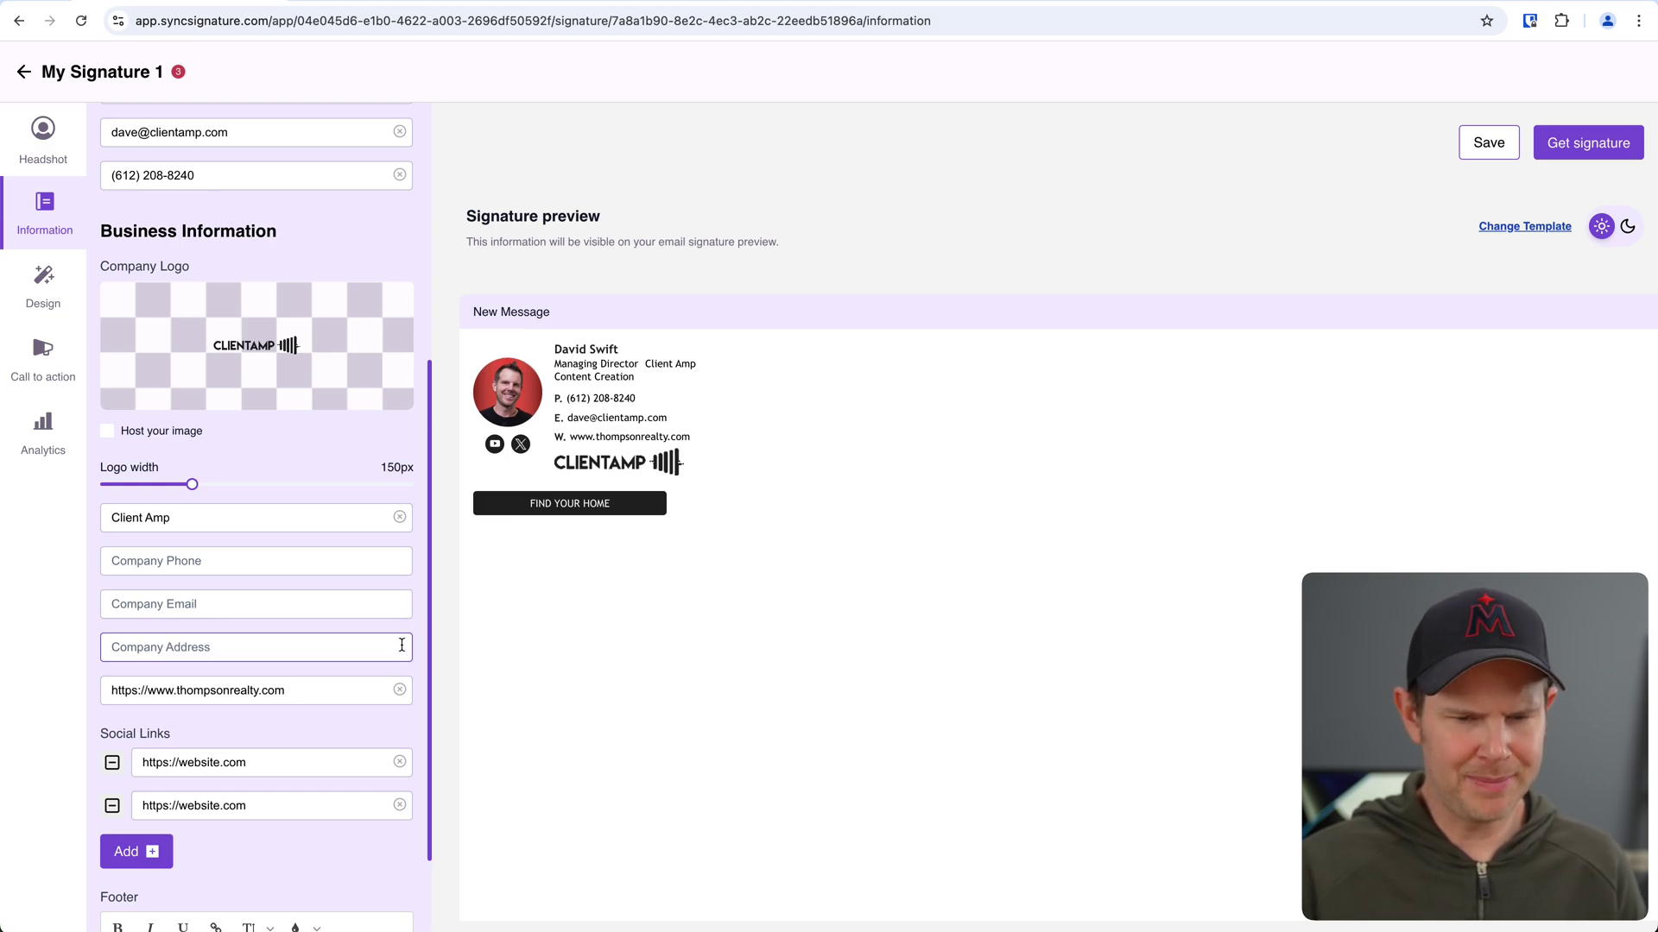
pyautogui.click(399, 690)
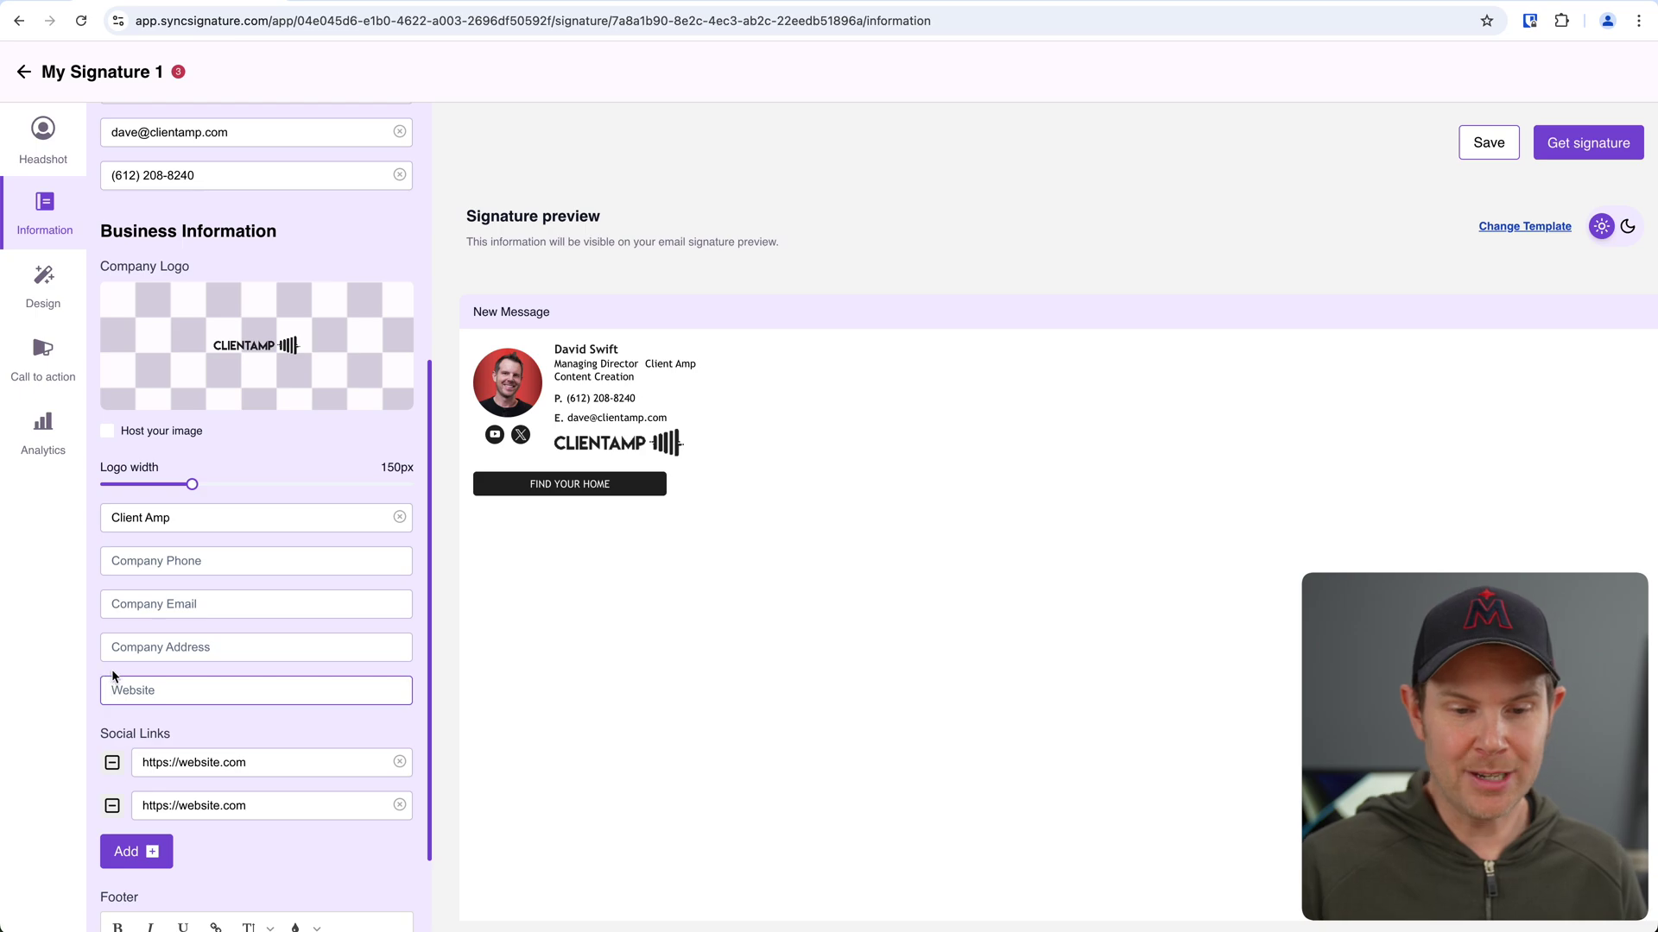
pyautogui.write('clientamp.co')
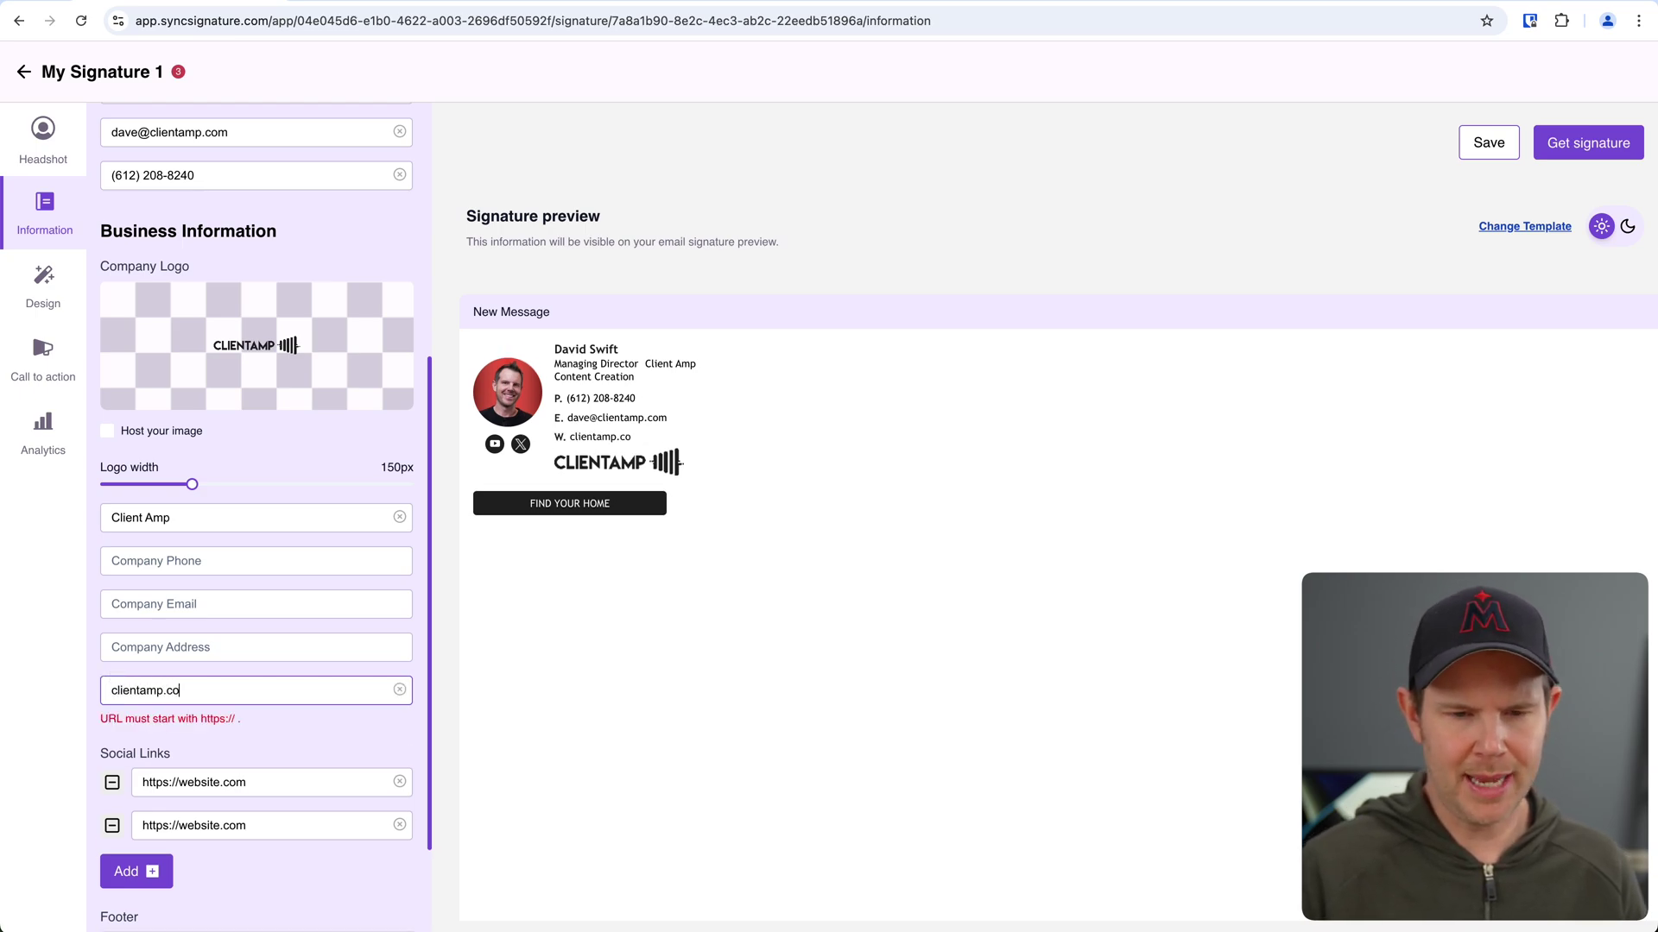
pyautogui.write('m')
# Cut and re-paste the YouTube channel URL in the first social link, and clear the Facebook group URL from the second one.
pyautogui.scroll(-2, 142, 750)
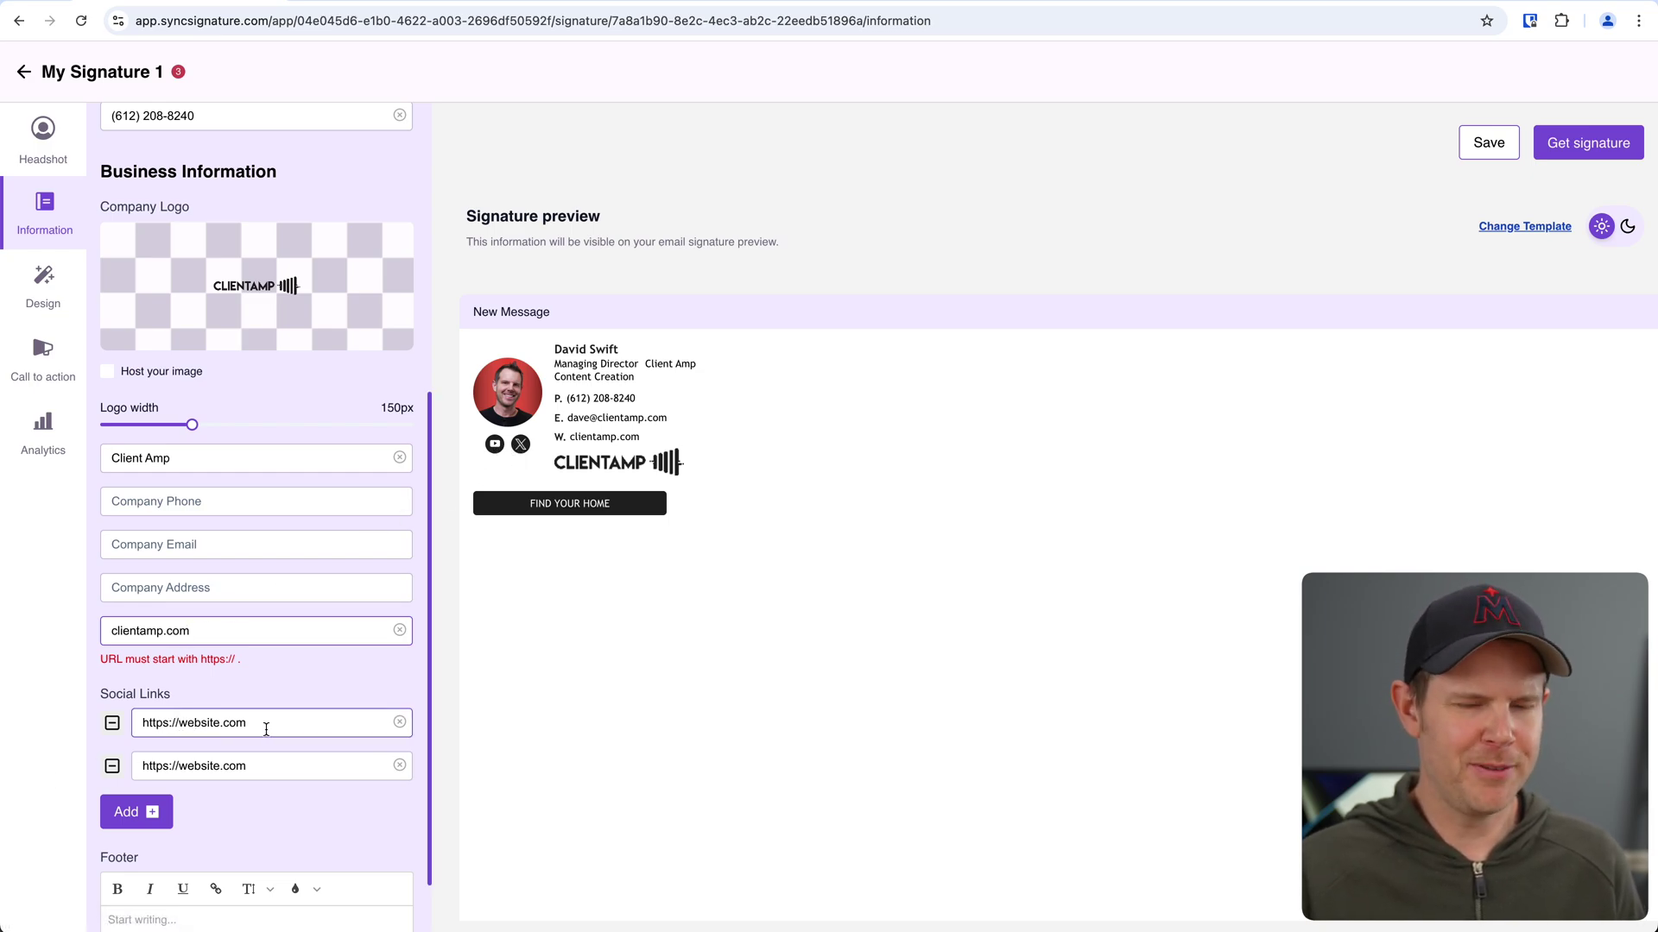
pyautogui.scroll(-2, 266, 729)
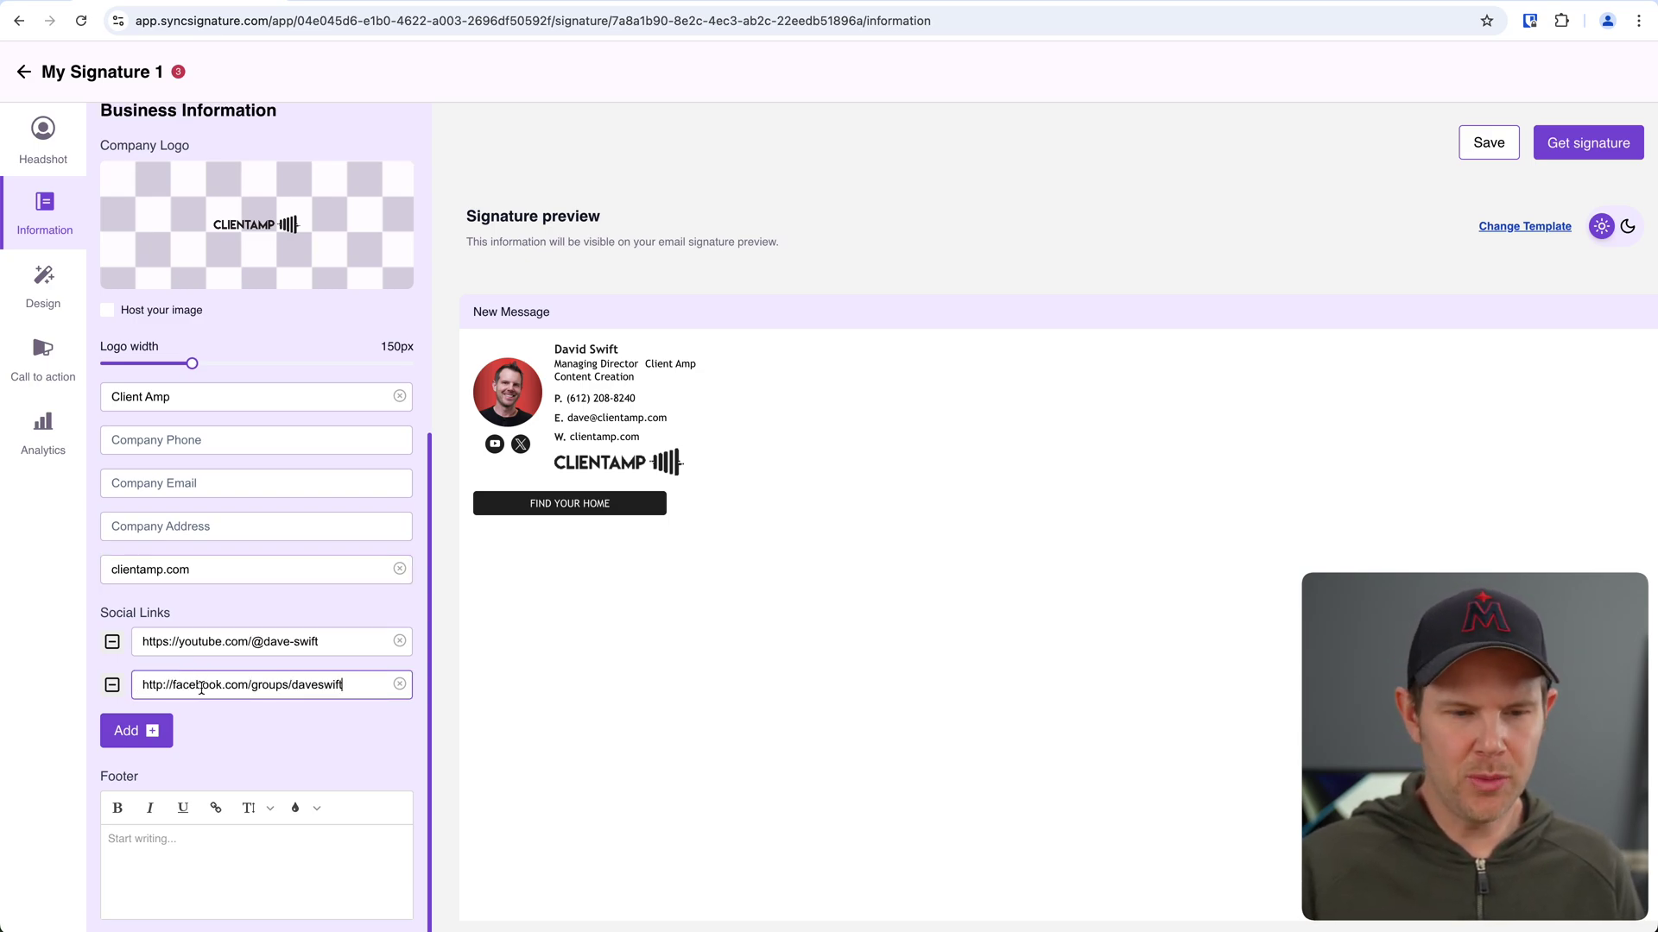
pyautogui.click(365, 638)
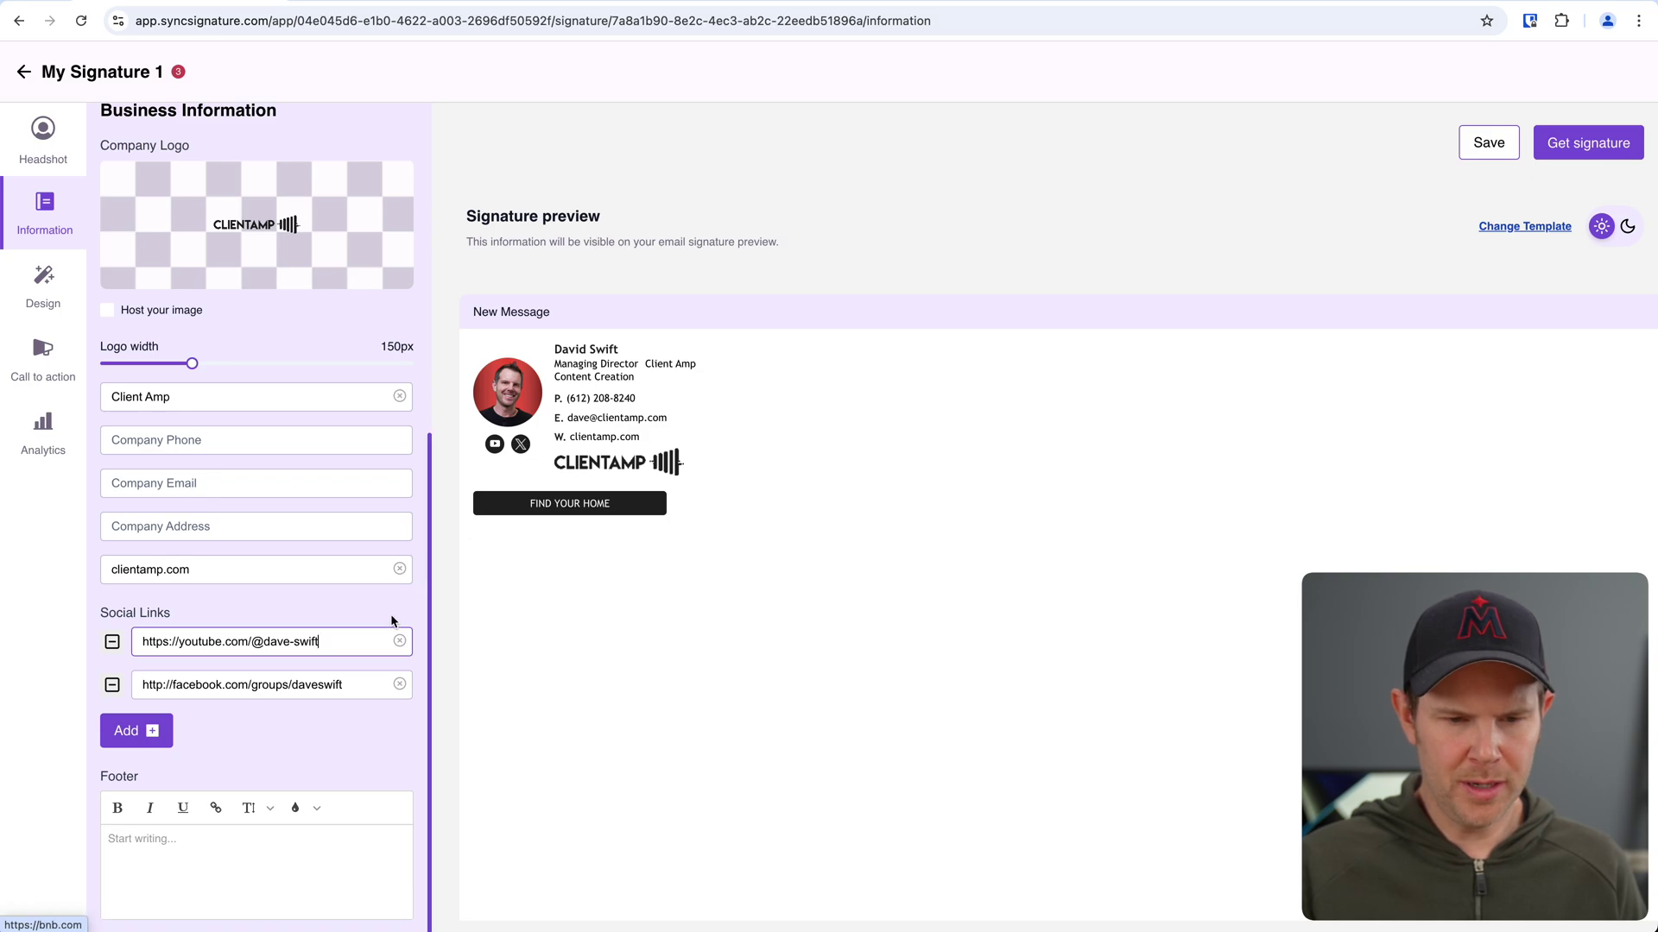
pyautogui.moveTo(351, 645); pyautogui.dragTo(35, 654)
pyautogui.press('super+c')
pyautogui.press('BackSpace')
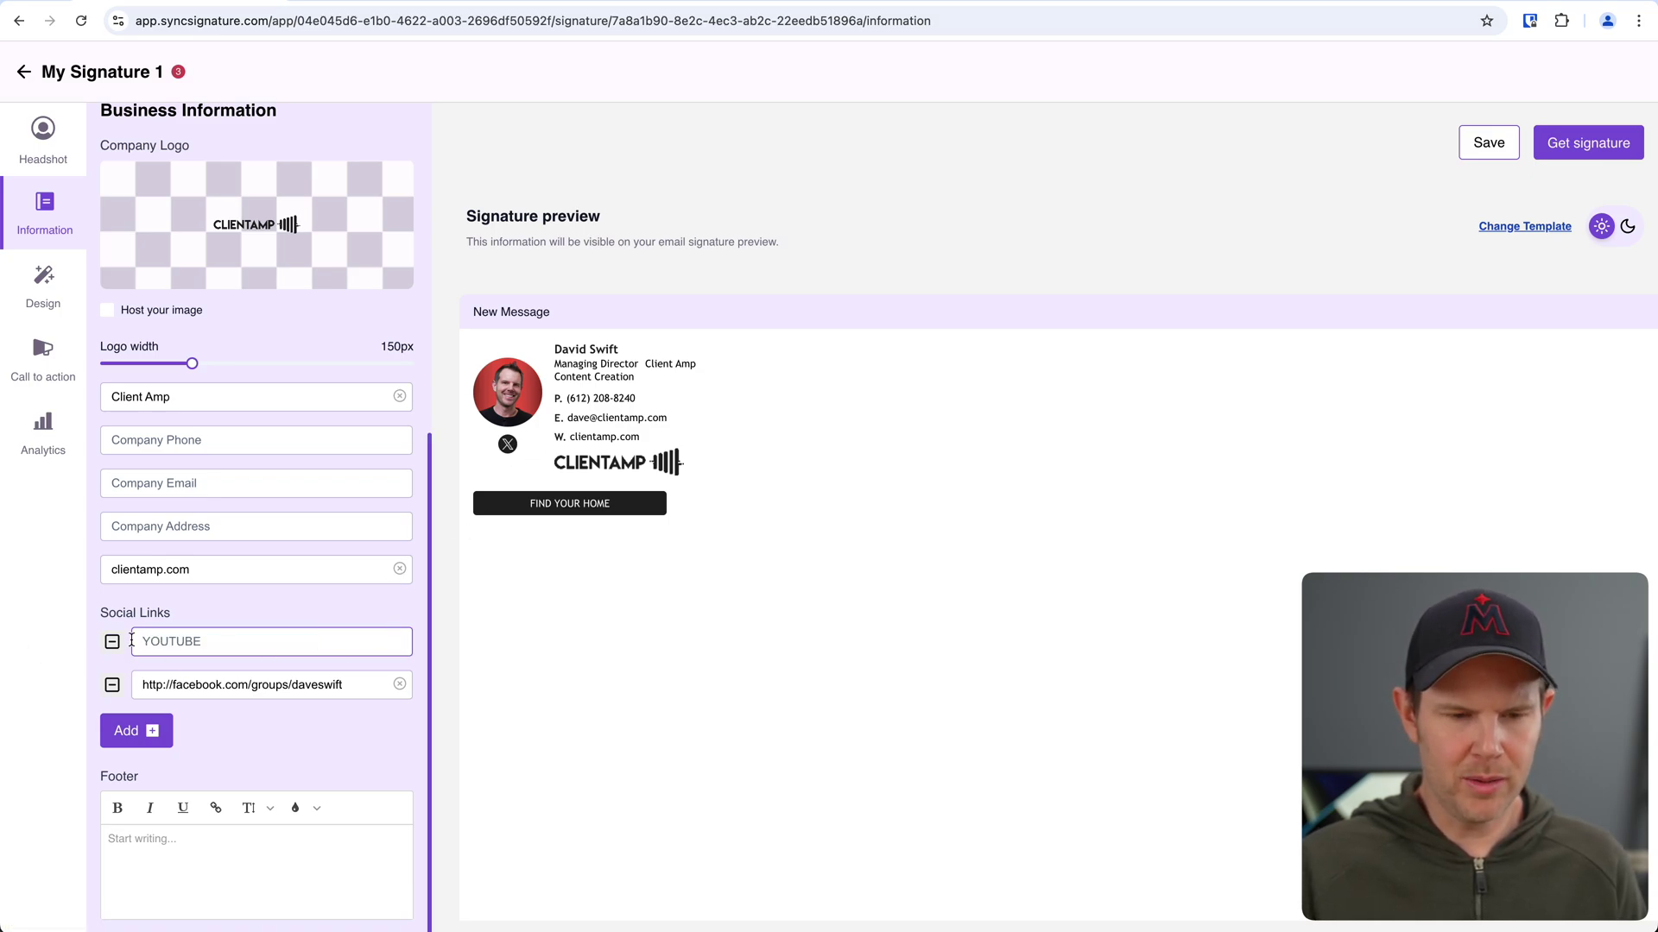
pyautogui.press('super+v')
pyautogui.moveTo(370, 684); pyautogui.dragTo(163, 713)
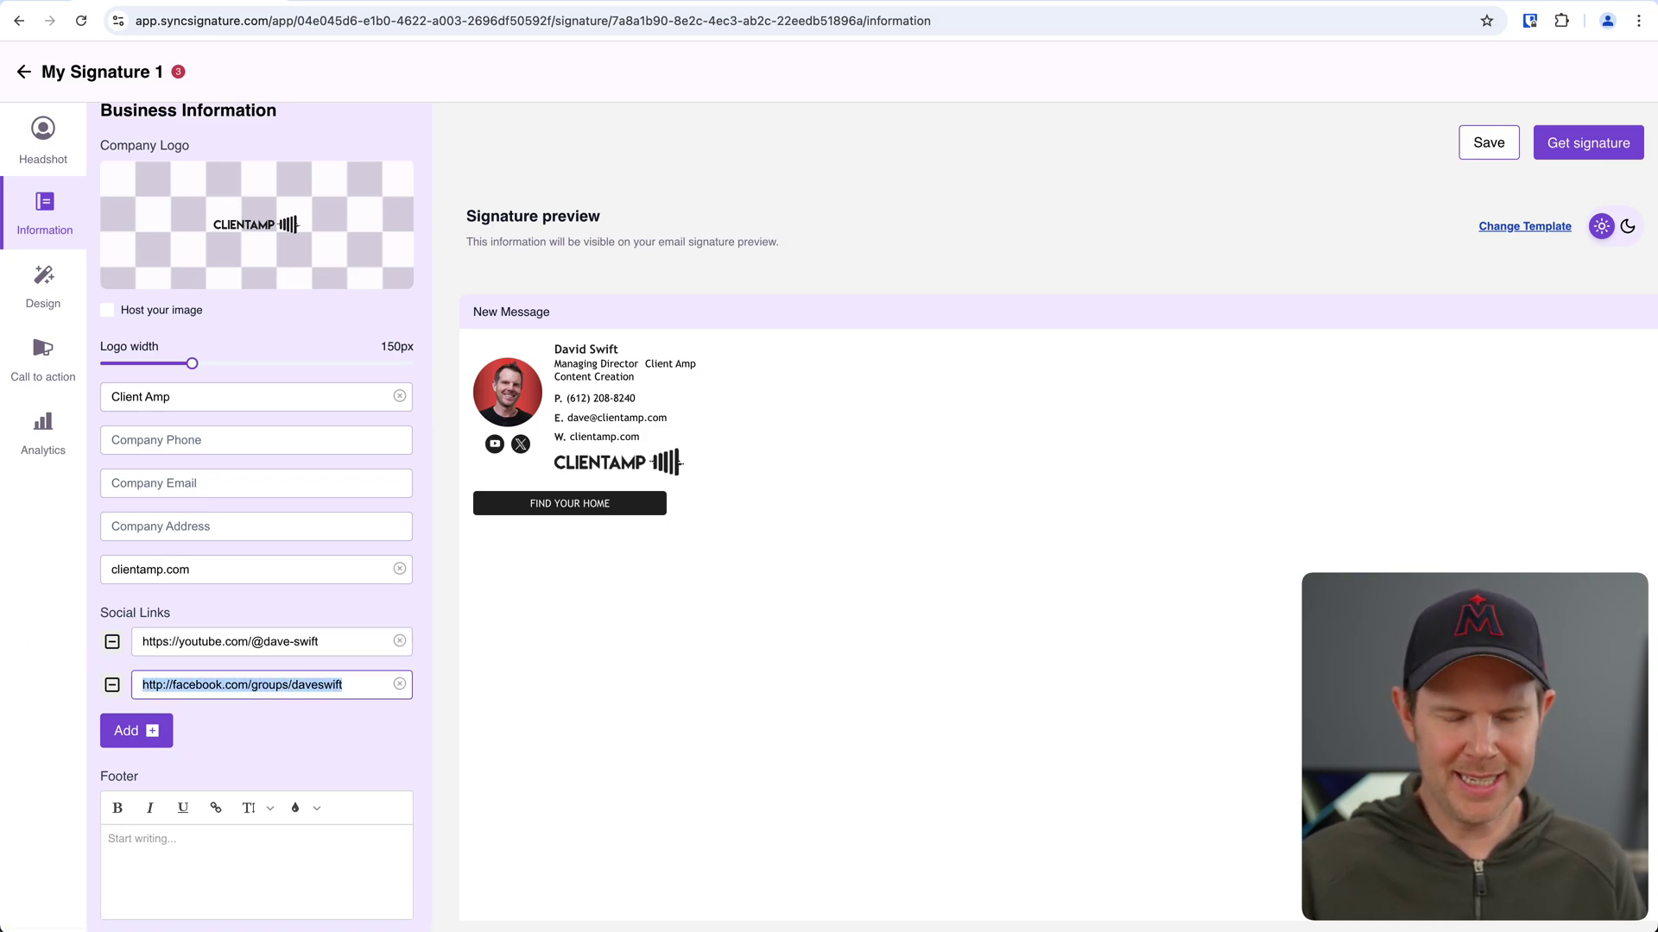
pyautogui.press('BackSpace')
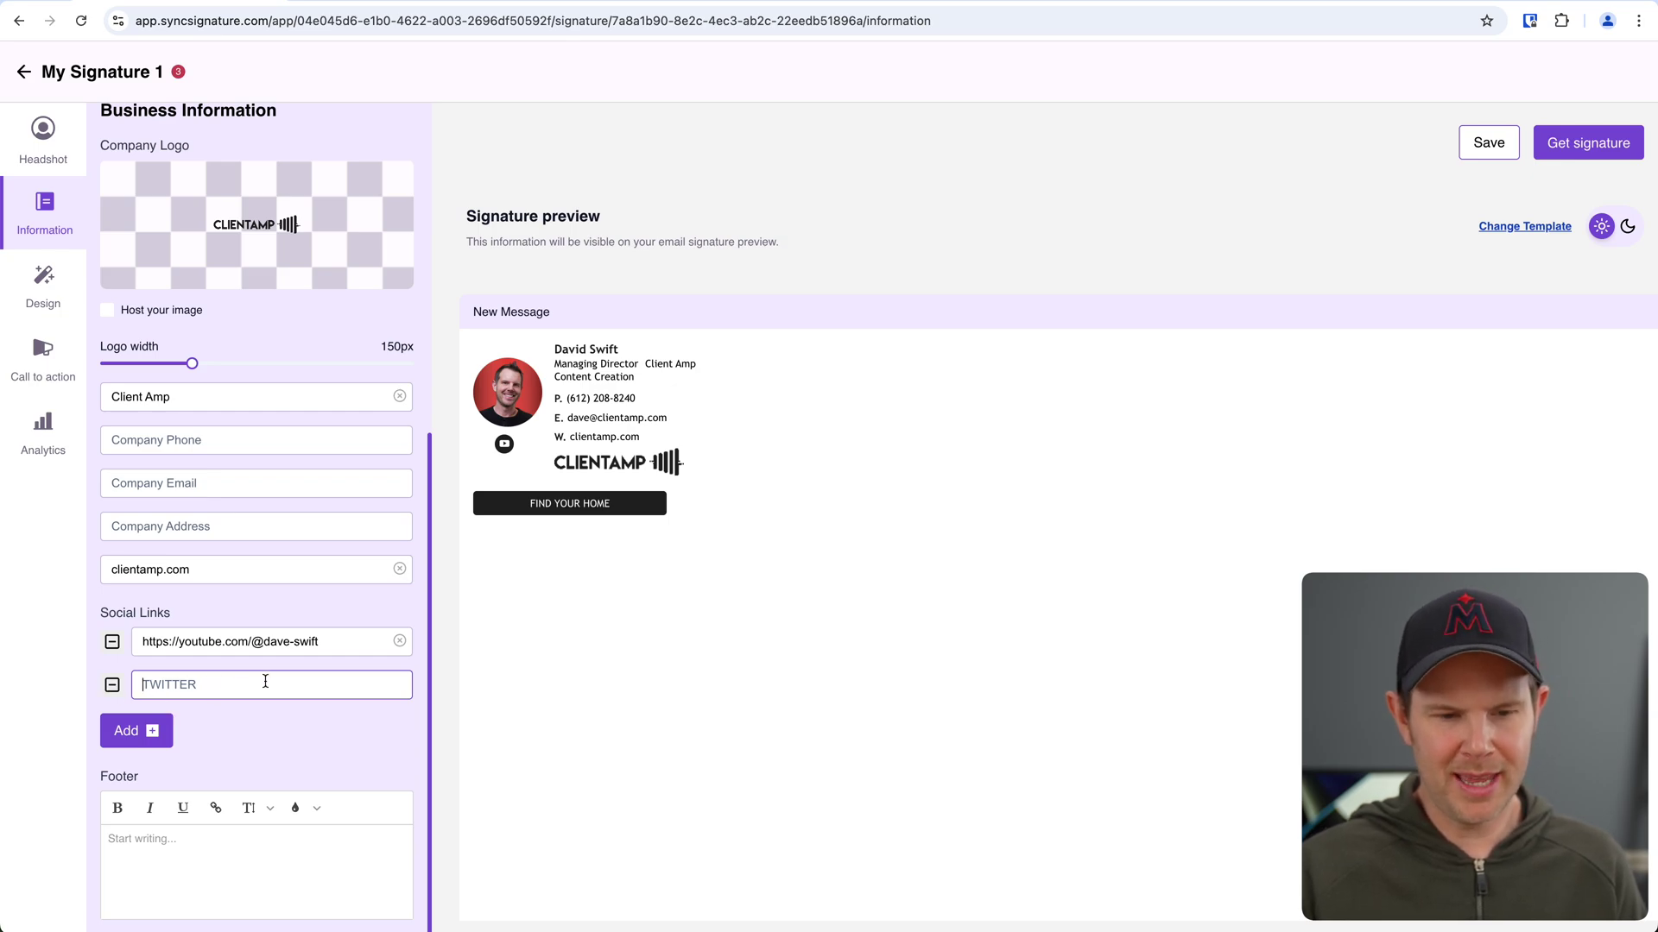
# Replace the Twitter social link with a Facebook link and enter the Facebook group URL in it.
pyautogui.write('http://facebook.com/groups/daveswift')
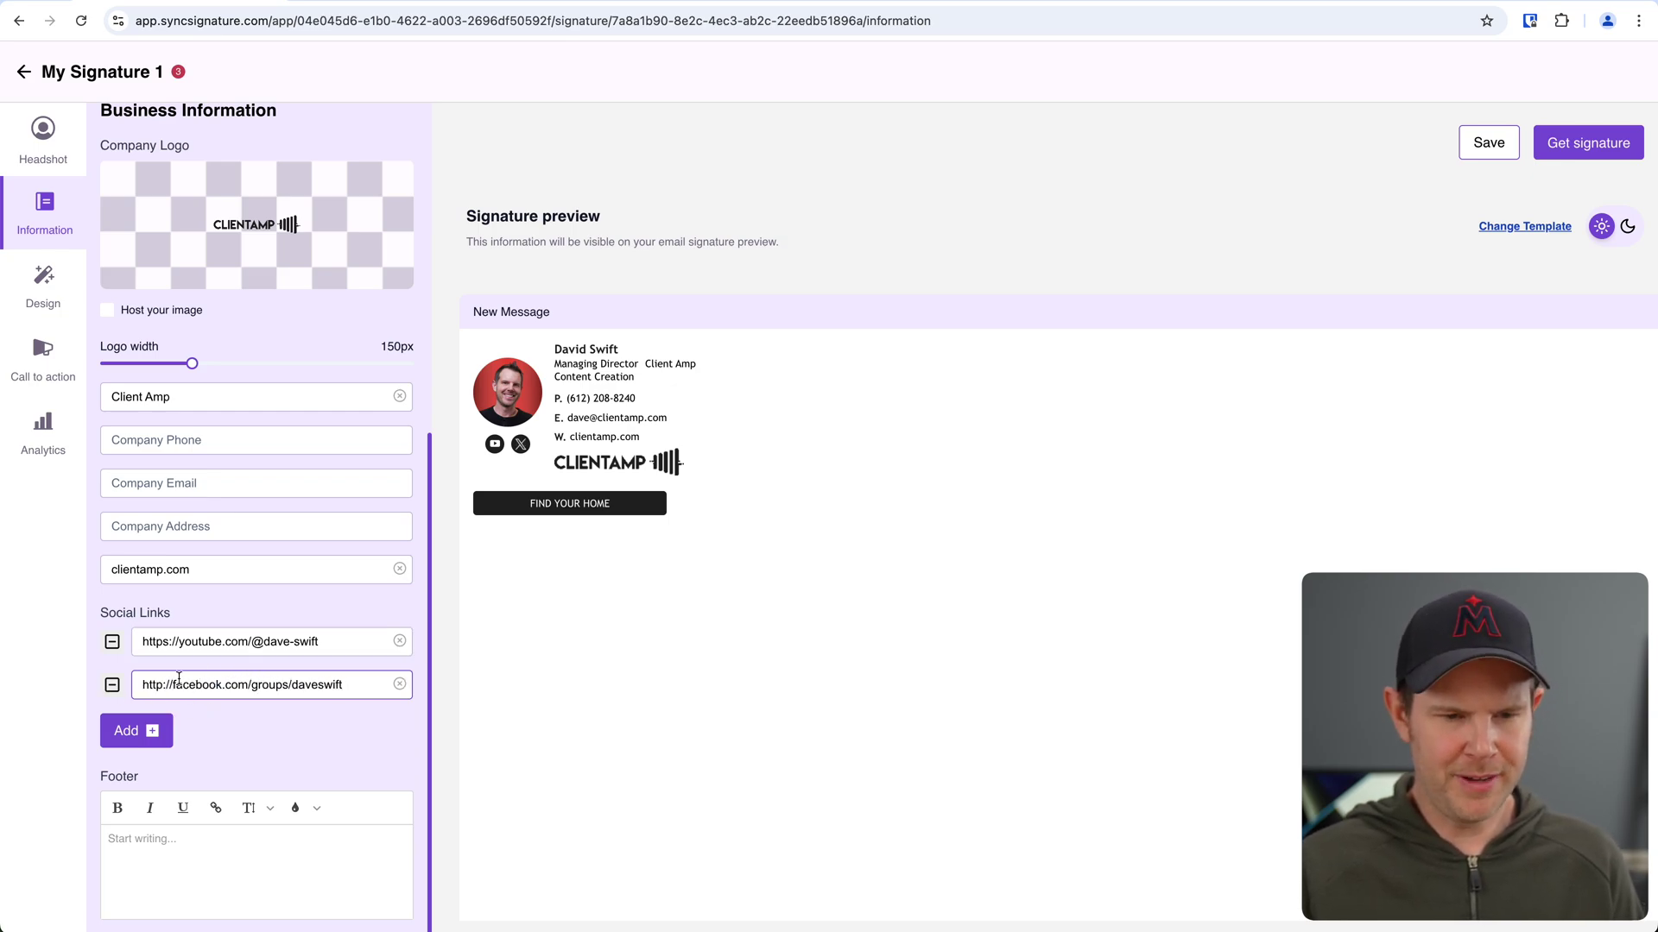
pyautogui.click(113, 686)
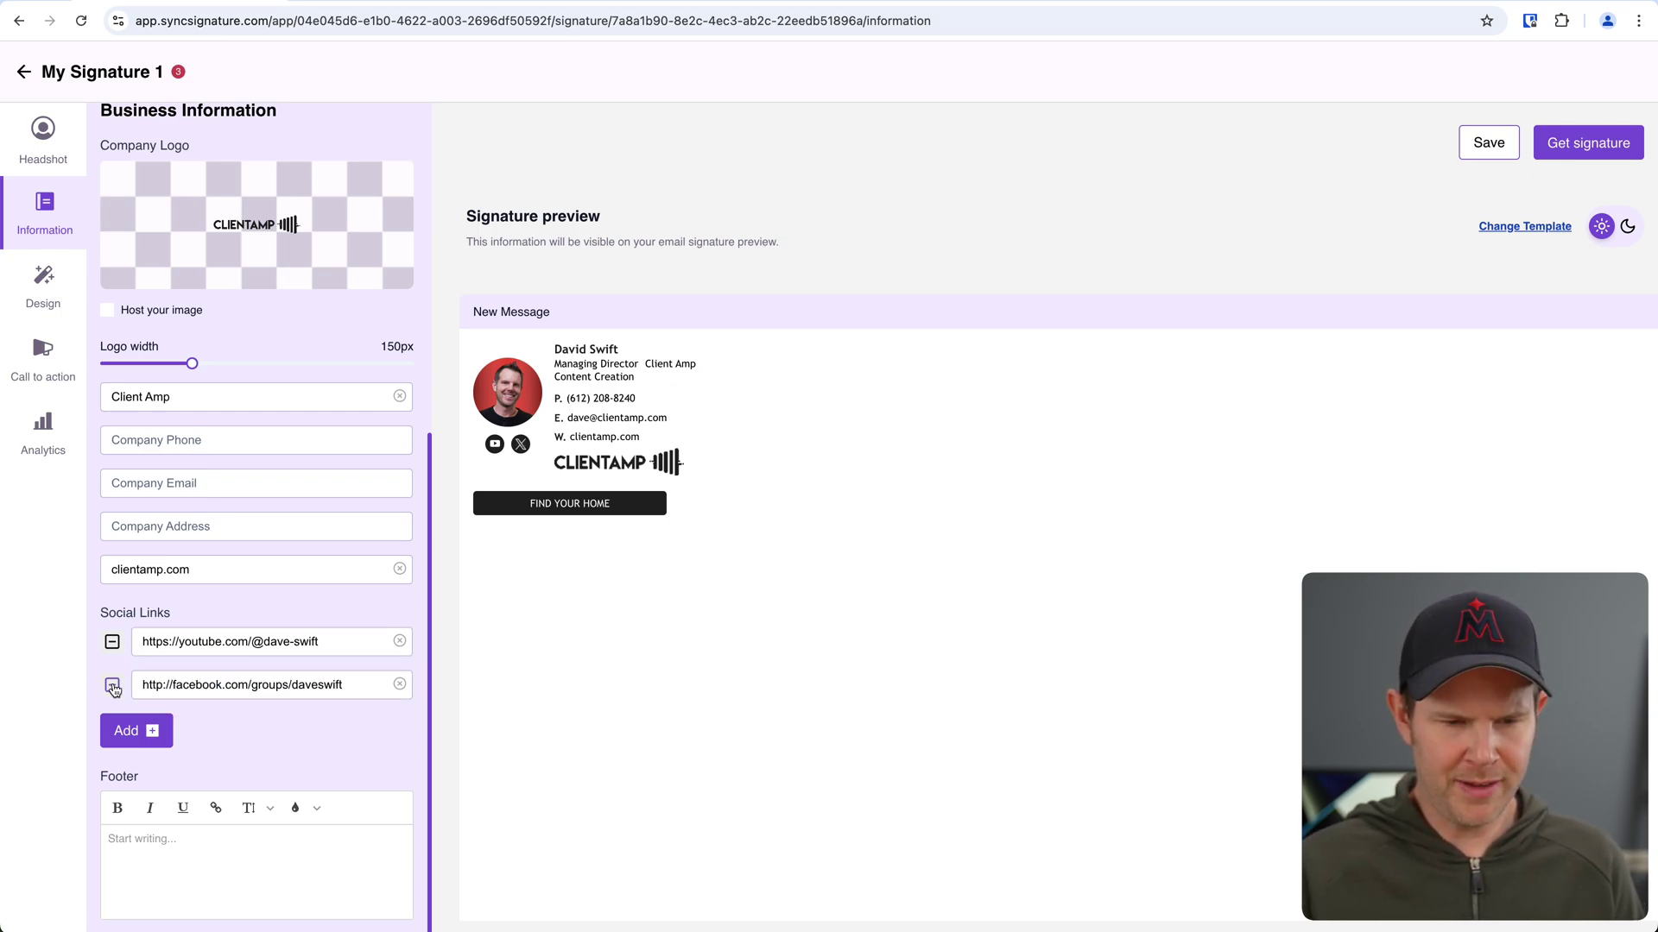
pyautogui.click(127, 732)
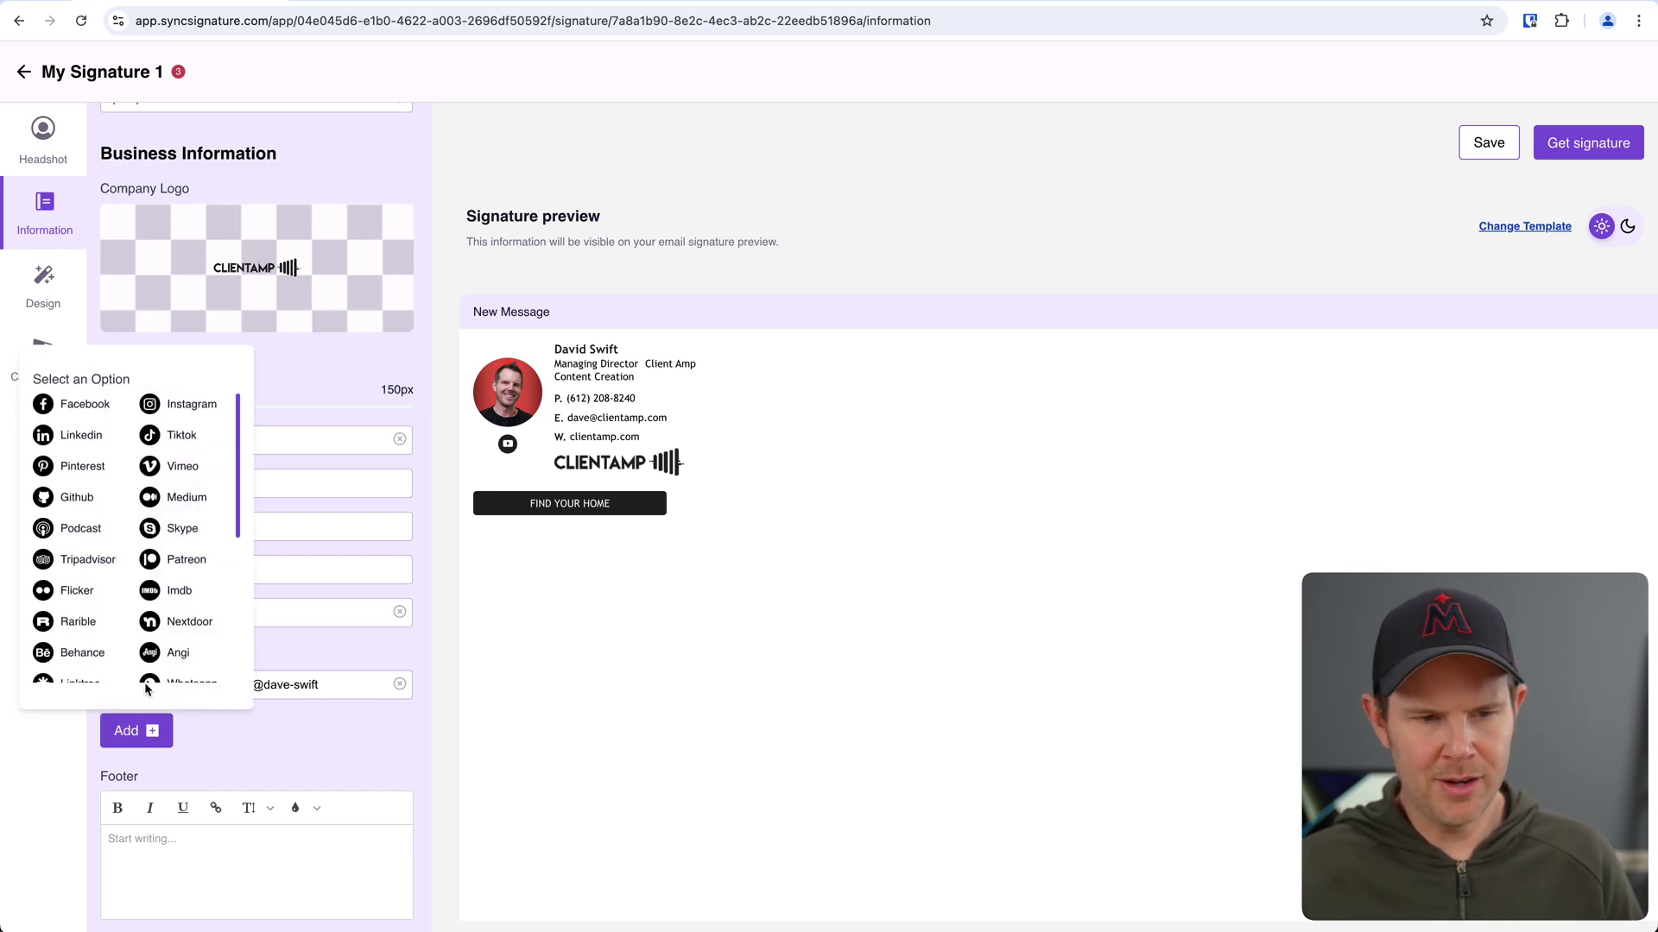
pyautogui.click(83, 408)
pyautogui.click(145, 720)
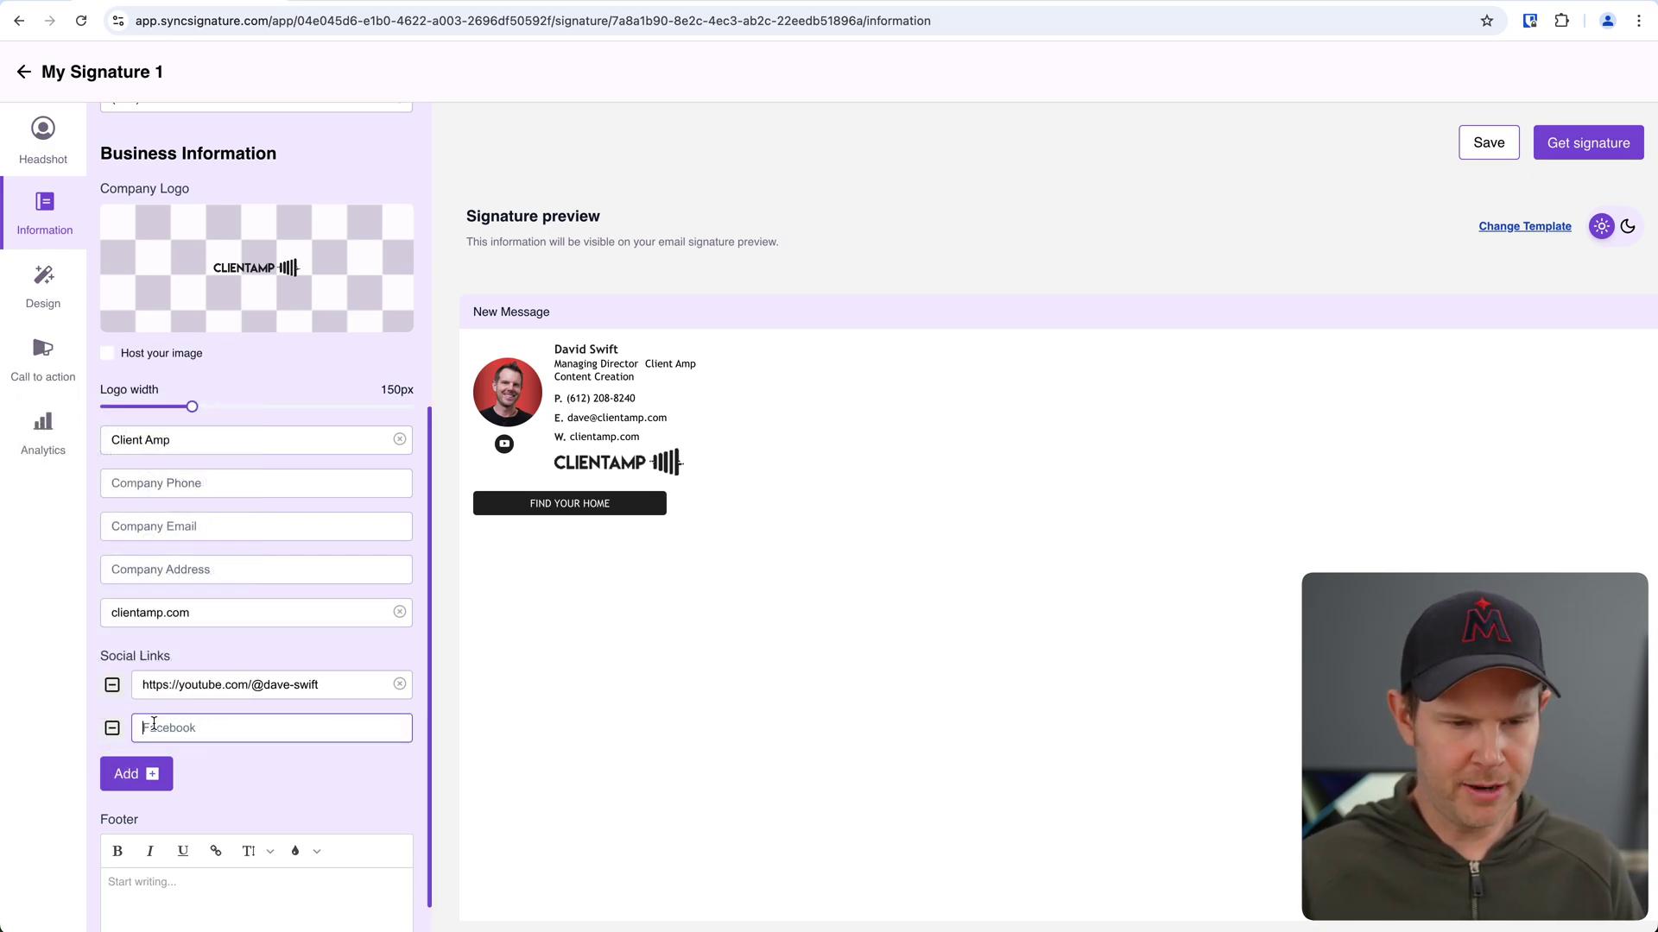
pyautogui.write('http://facebook.com/groups/daveswift')
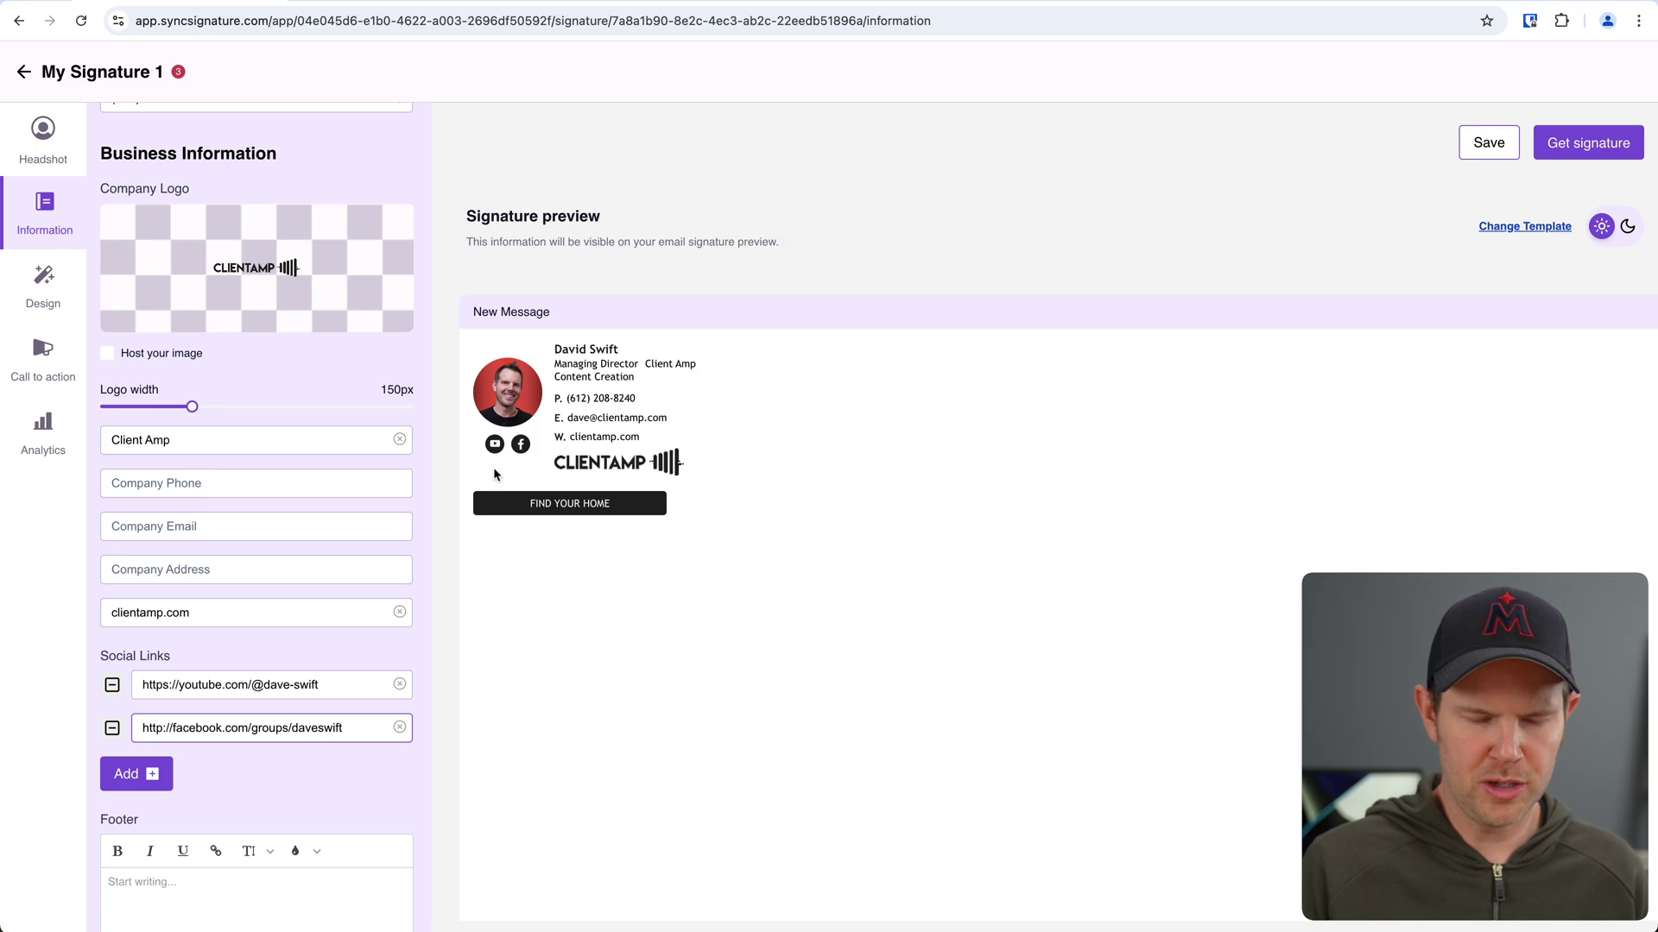
# Enter the footer text "Contact me for tips on how to grow your ROAS!" and check the signature preview in dark mode.
pyautogui.scroll(-1, 381, 793)
pyautogui.click(179, 864)
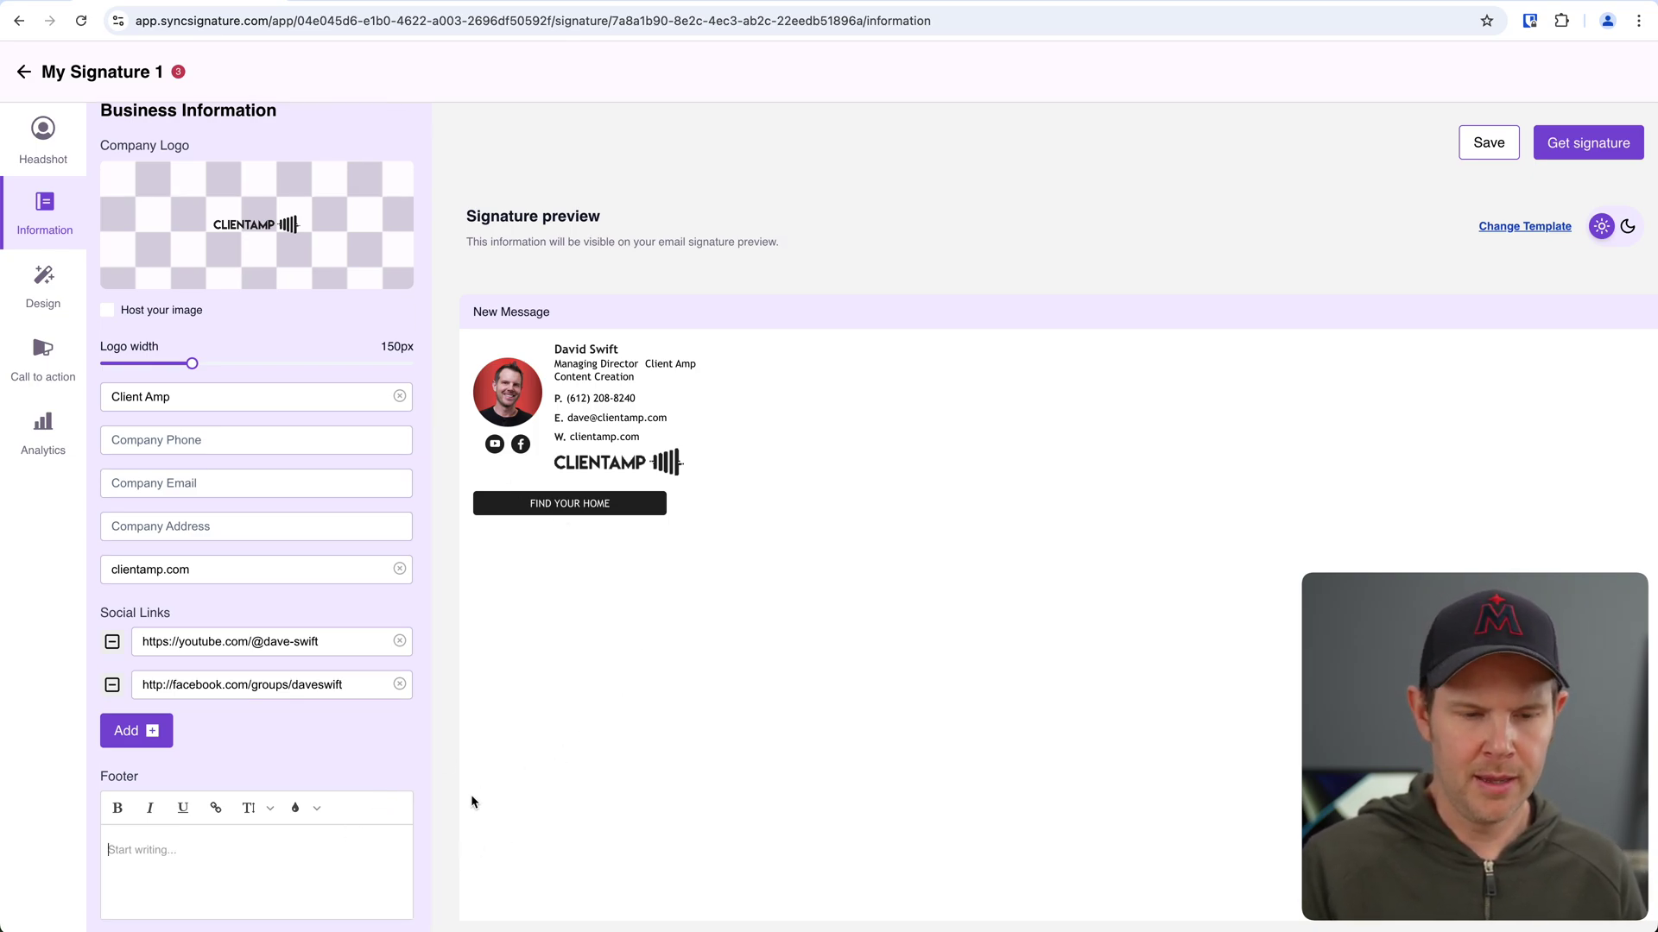
pyautogui.write('Contact me for tips on how to grow your ROAS!')
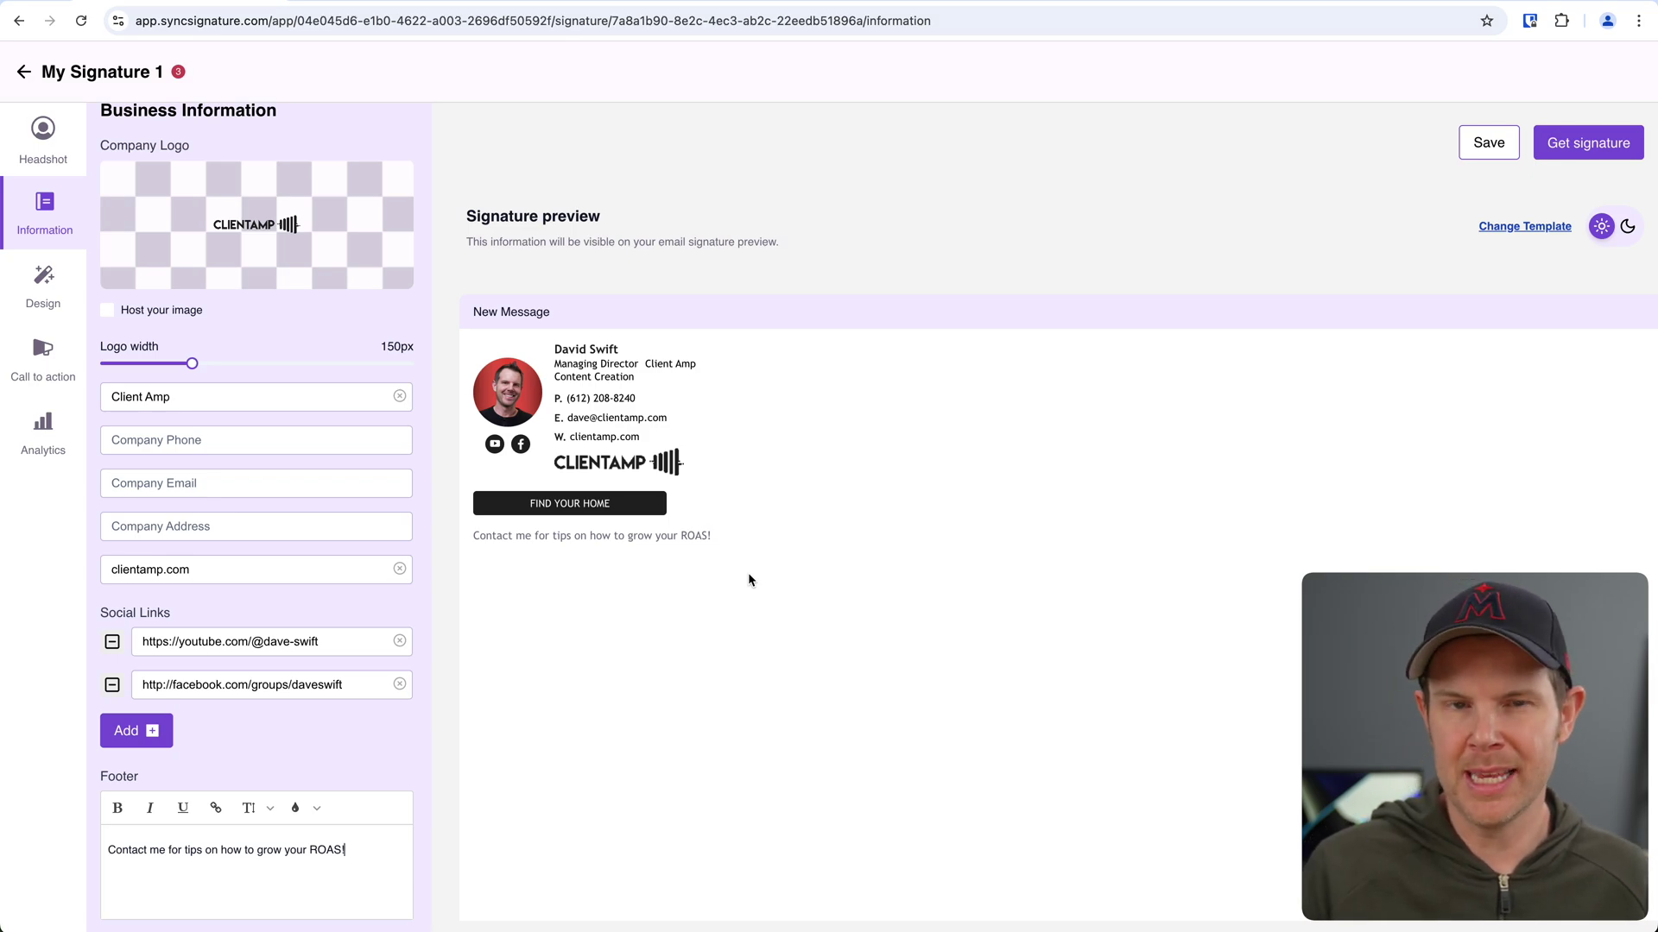
pyautogui.click(1627, 228)
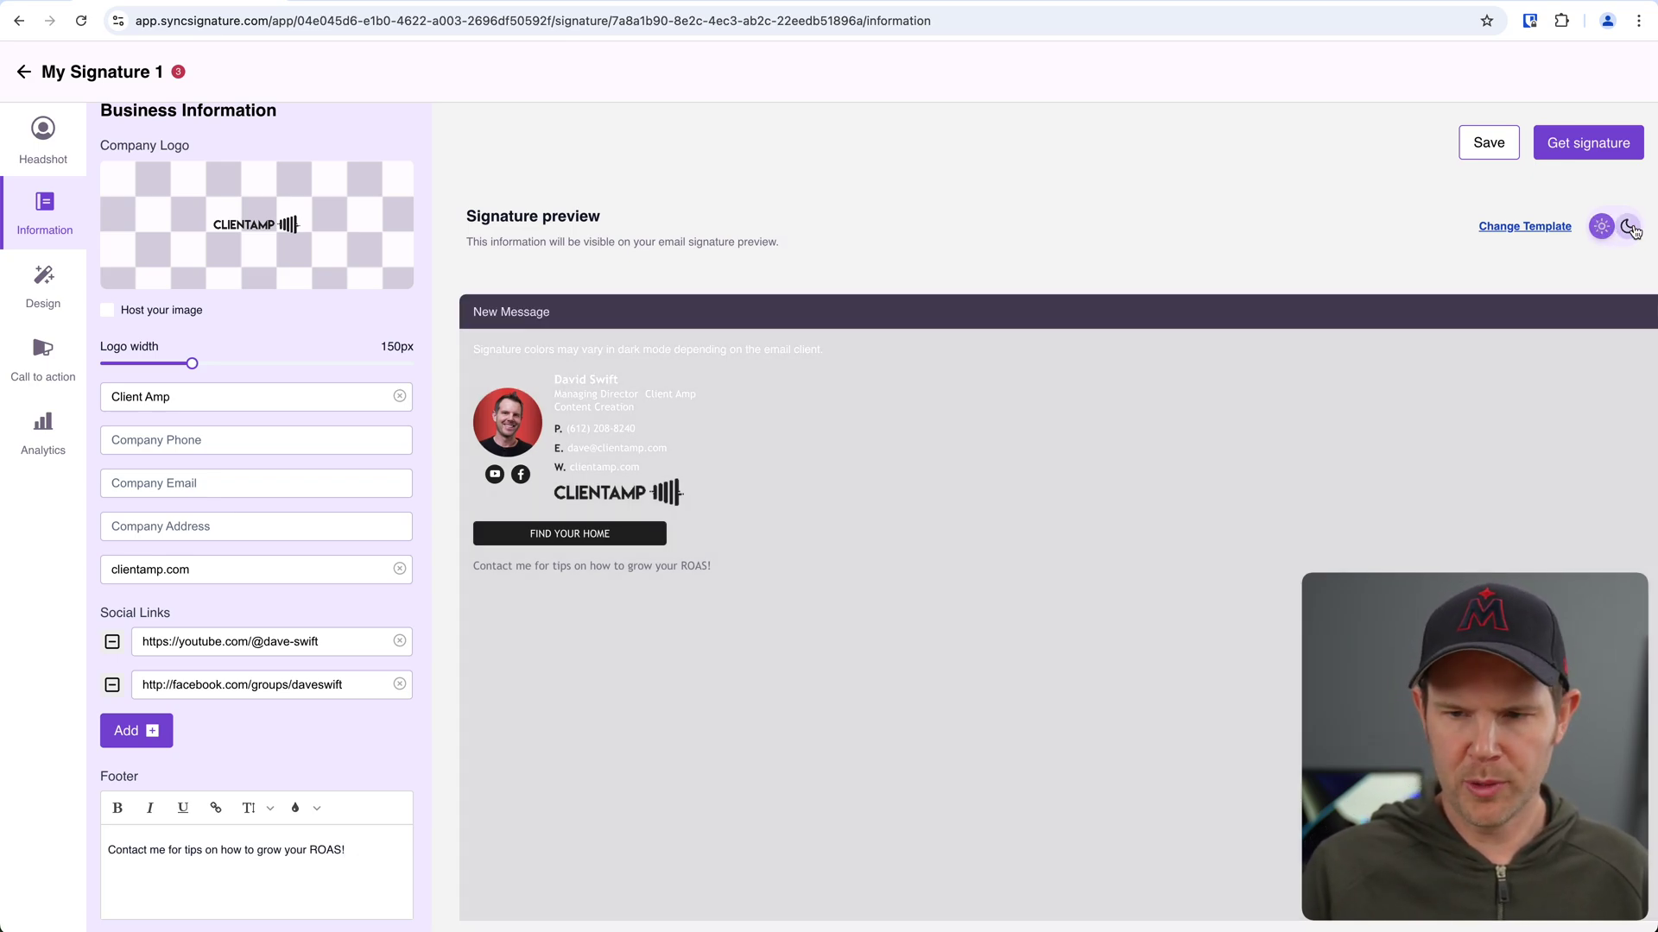
pyautogui.click(1602, 227)
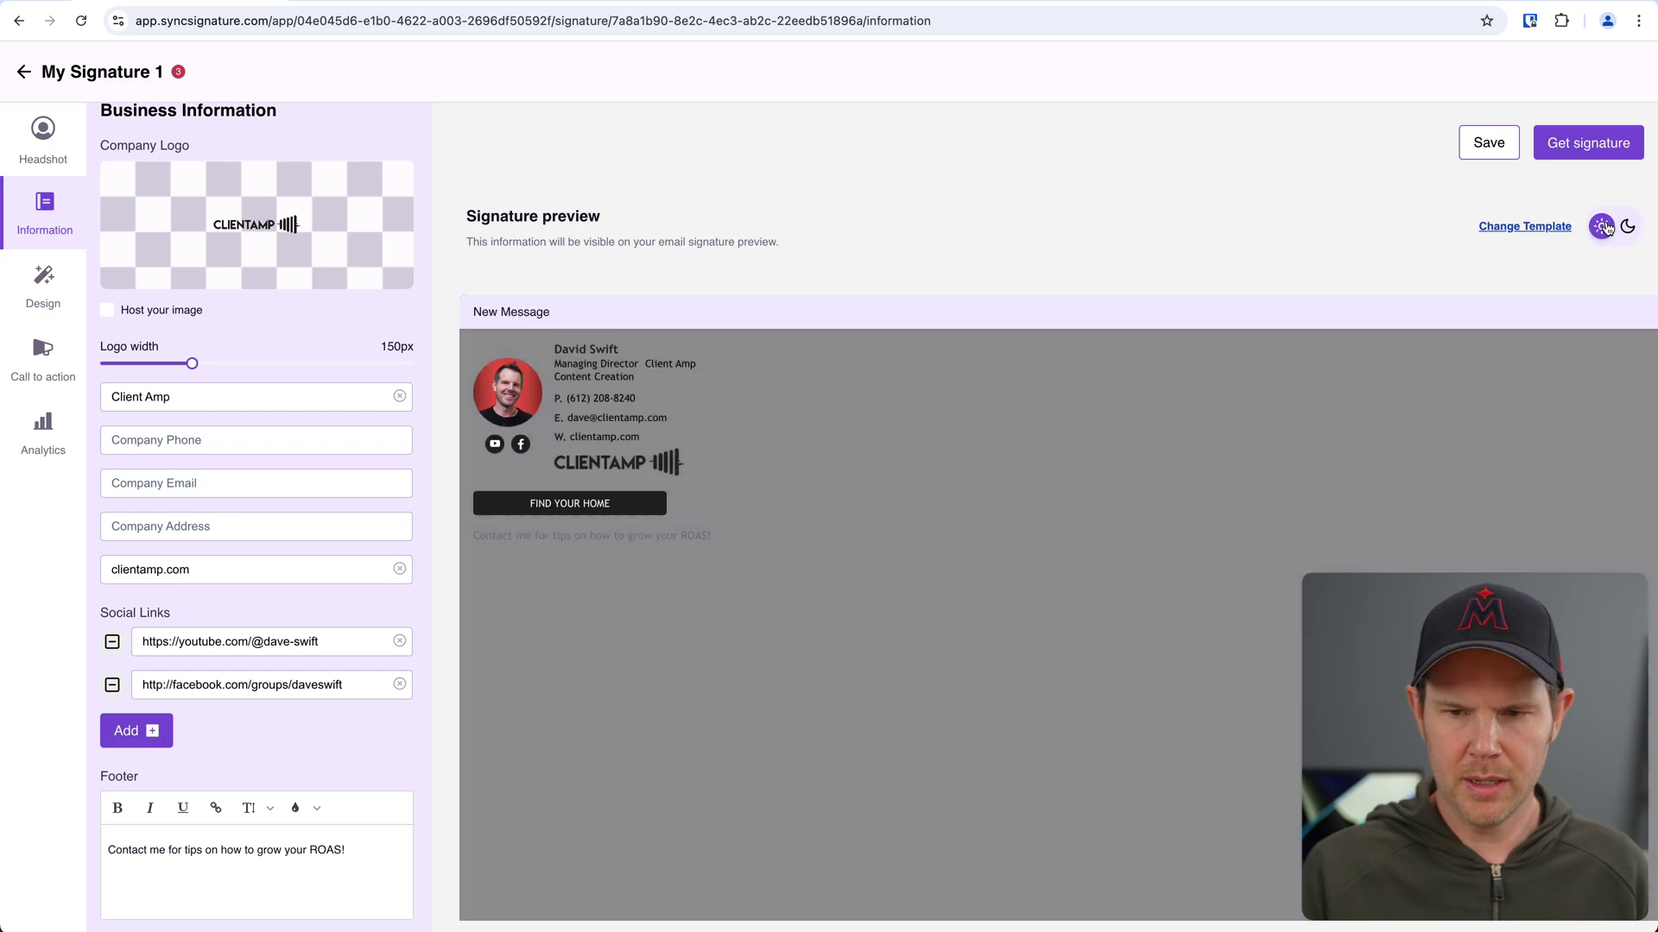
# Browse the Minimal, Creative, Formal, Text only and Promotional signature templates without applying any of them.
pyautogui.click(1508, 227)
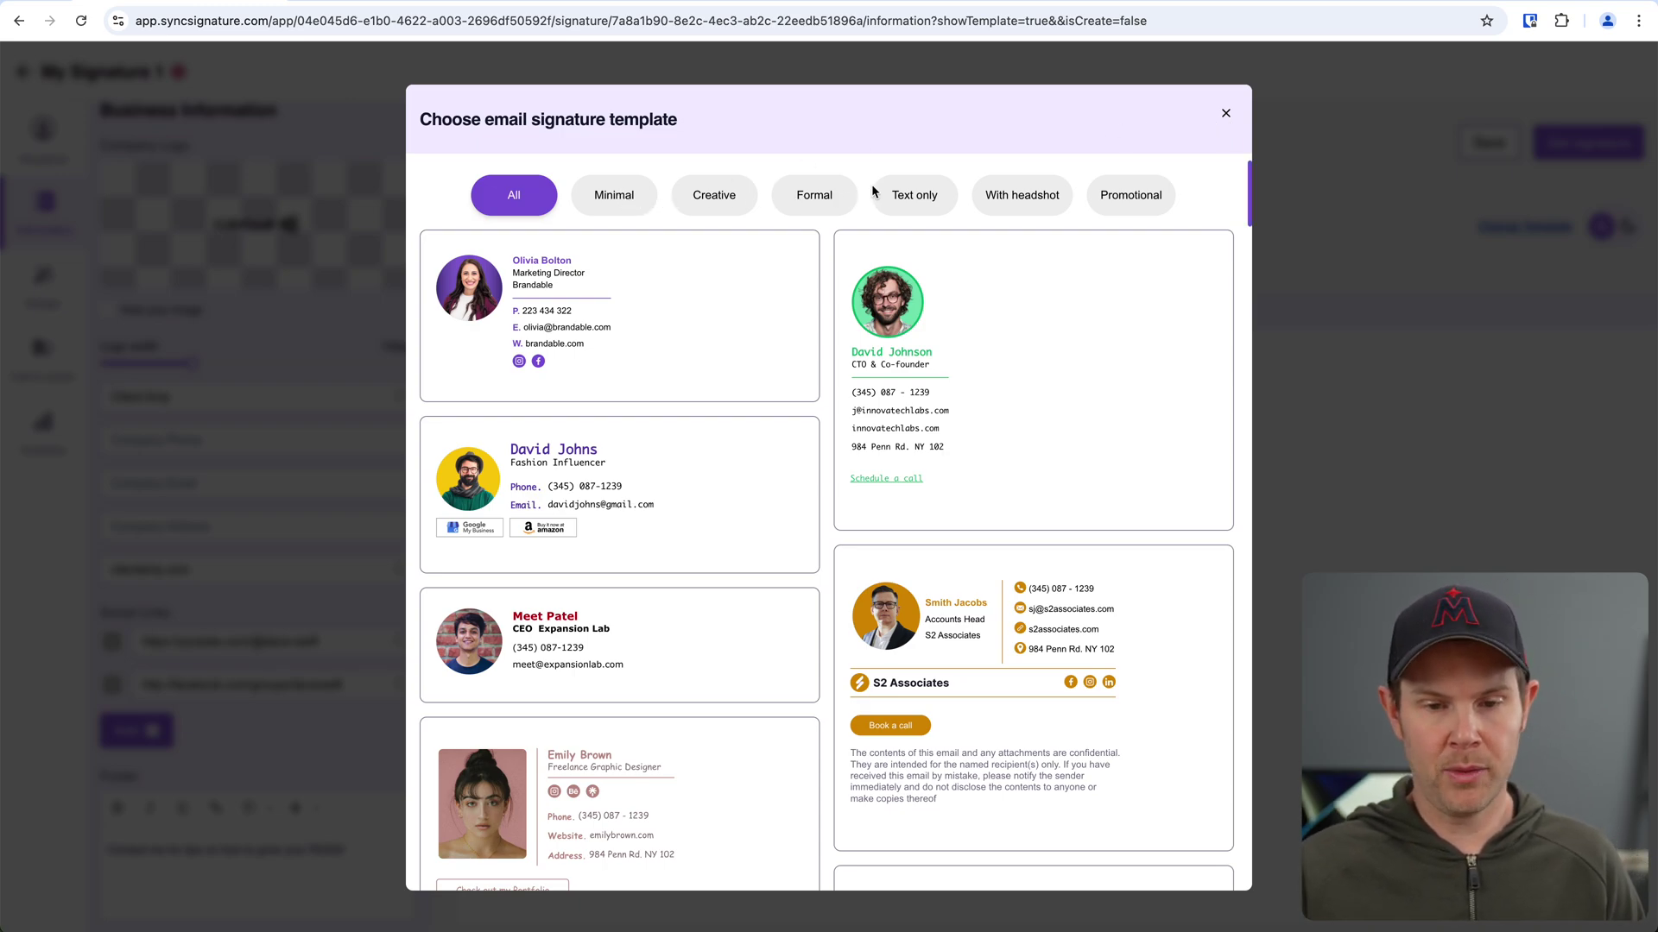
pyautogui.click(648, 207)
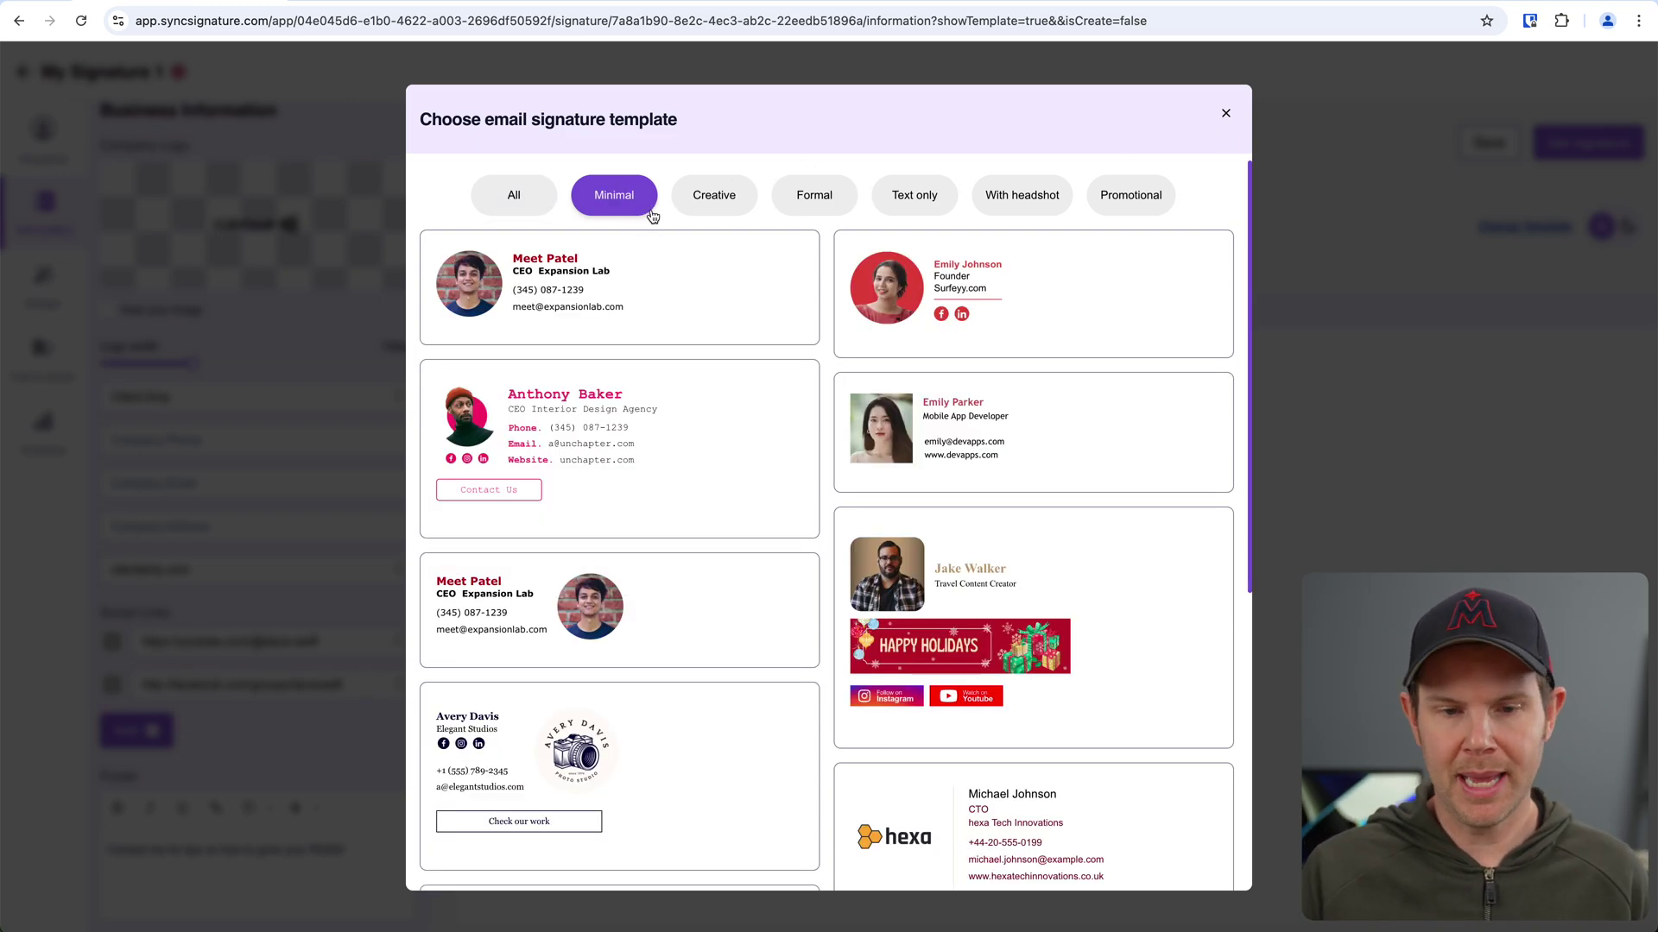
pyautogui.click(729, 206)
pyautogui.click(836, 206)
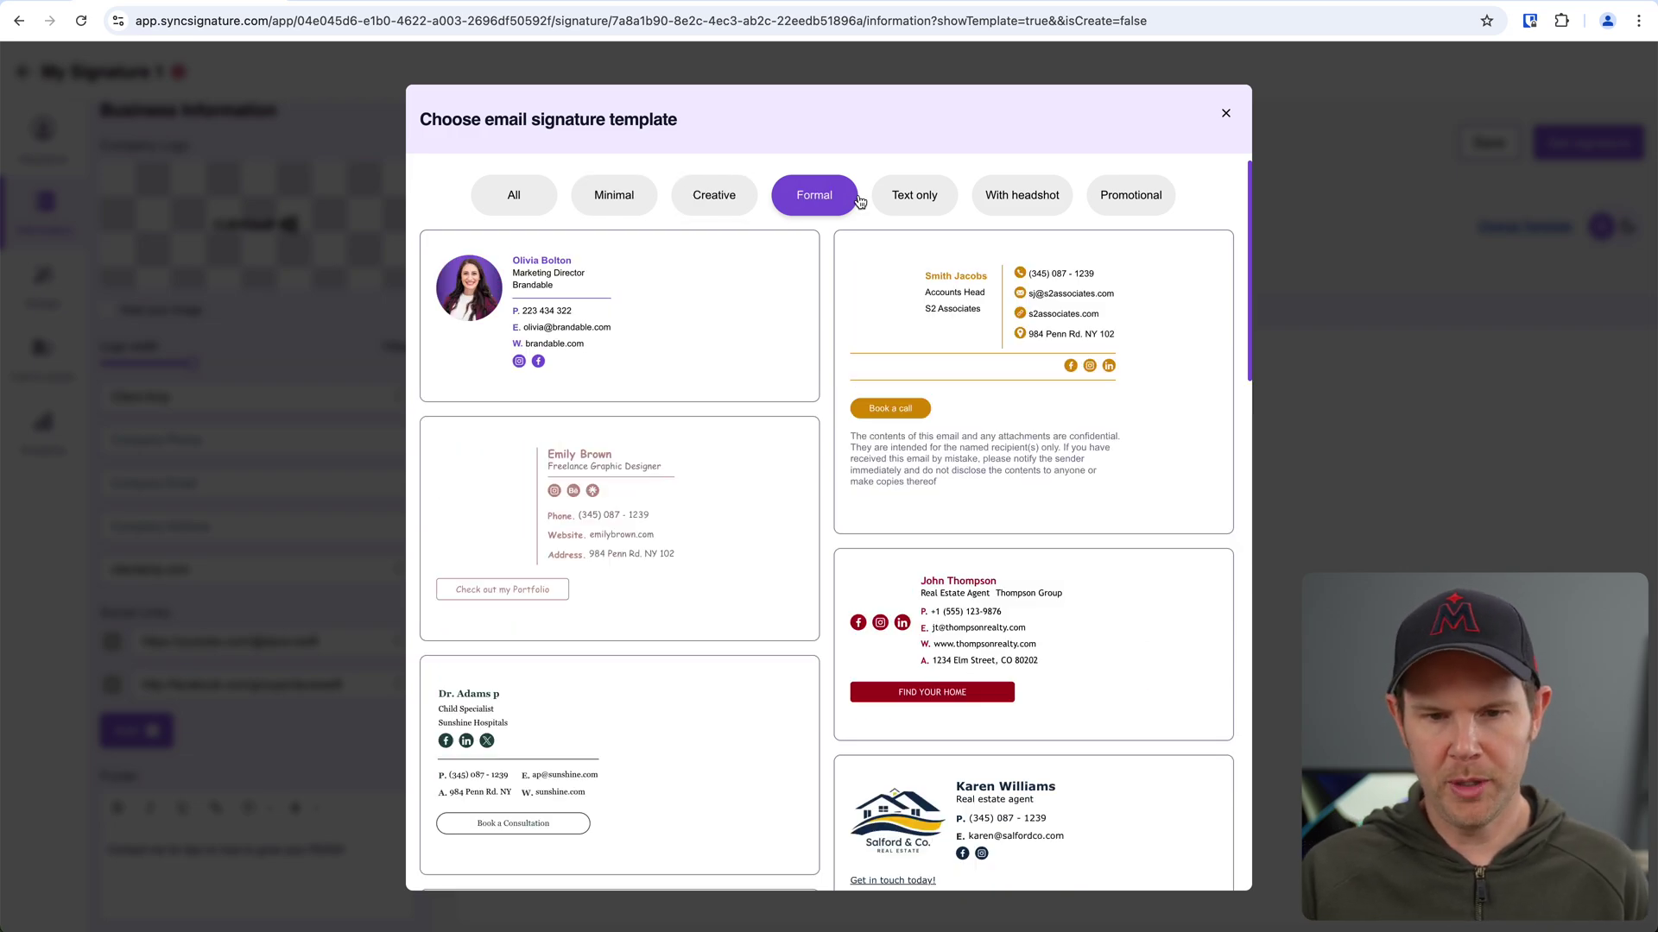
pyautogui.click(932, 200)
pyautogui.moveTo(1085, 328)
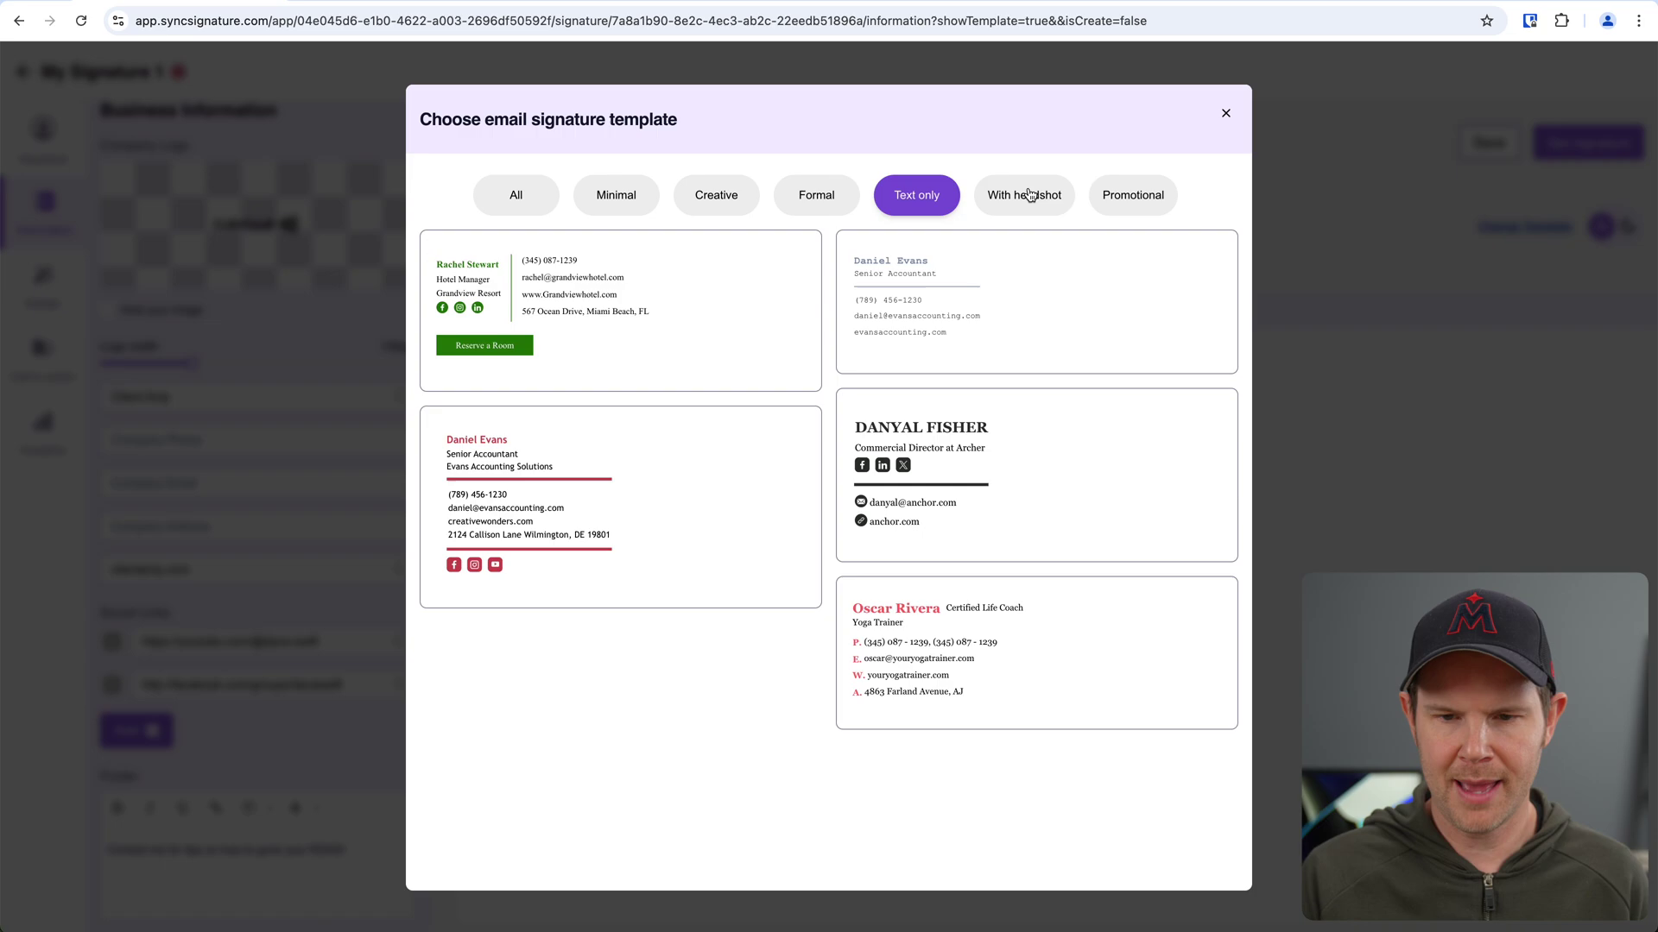
pyautogui.click(1131, 195)
pyautogui.moveTo(656, 489)
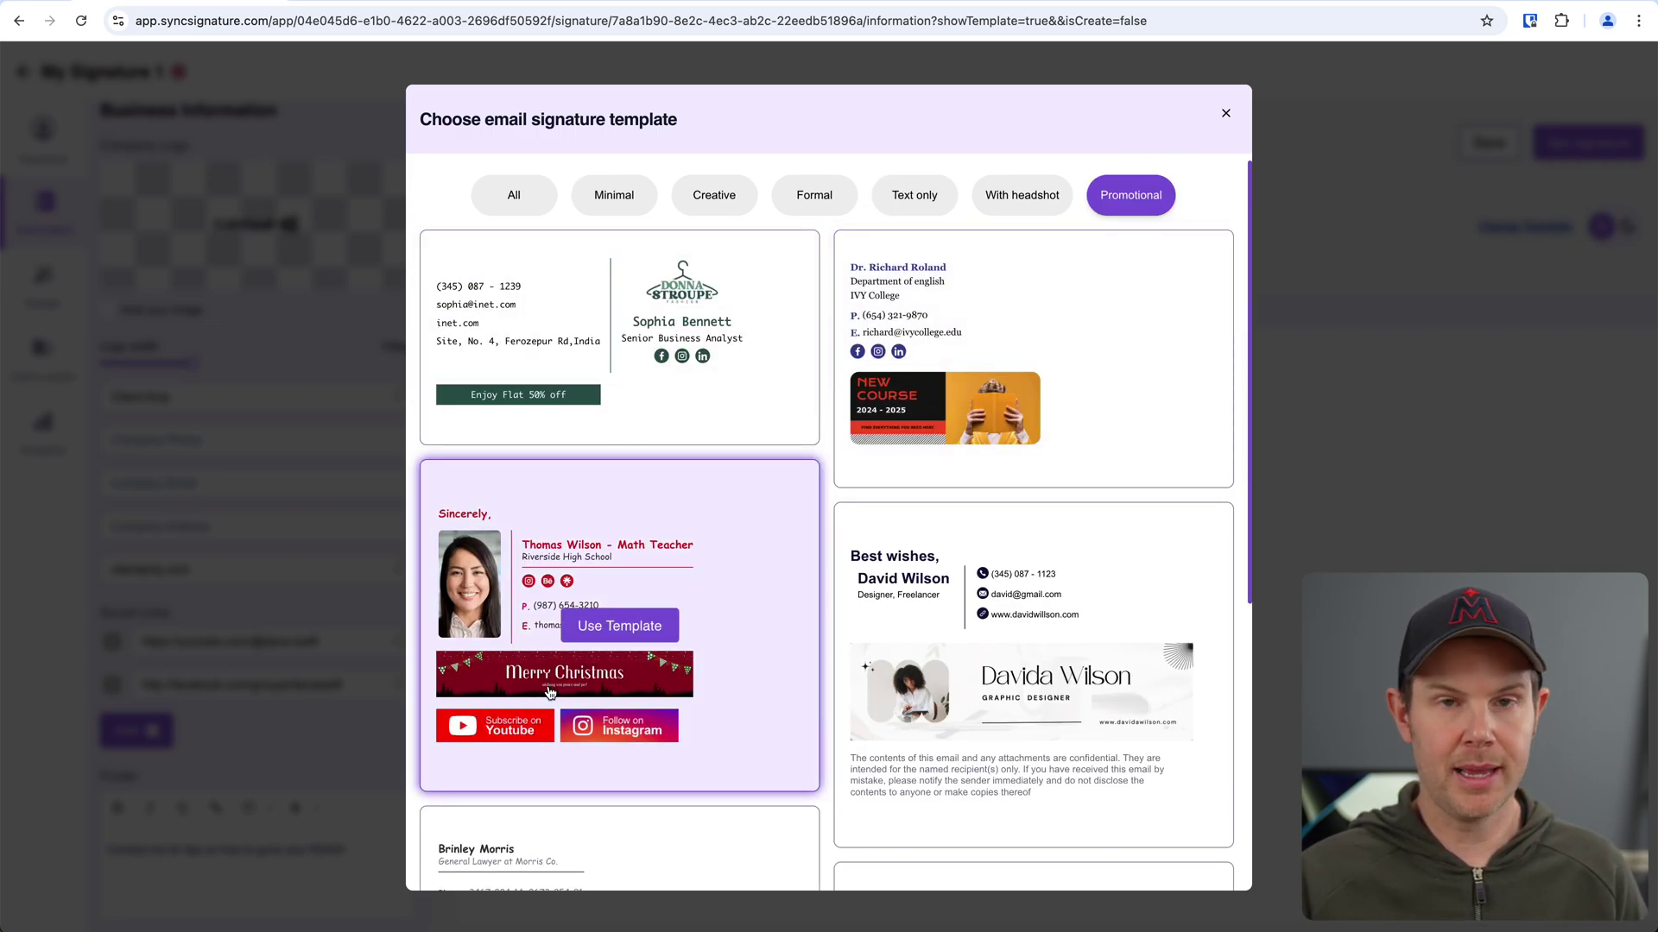
pyautogui.scroll(-4, 1065, 555)
pyautogui.moveTo(918, 691)
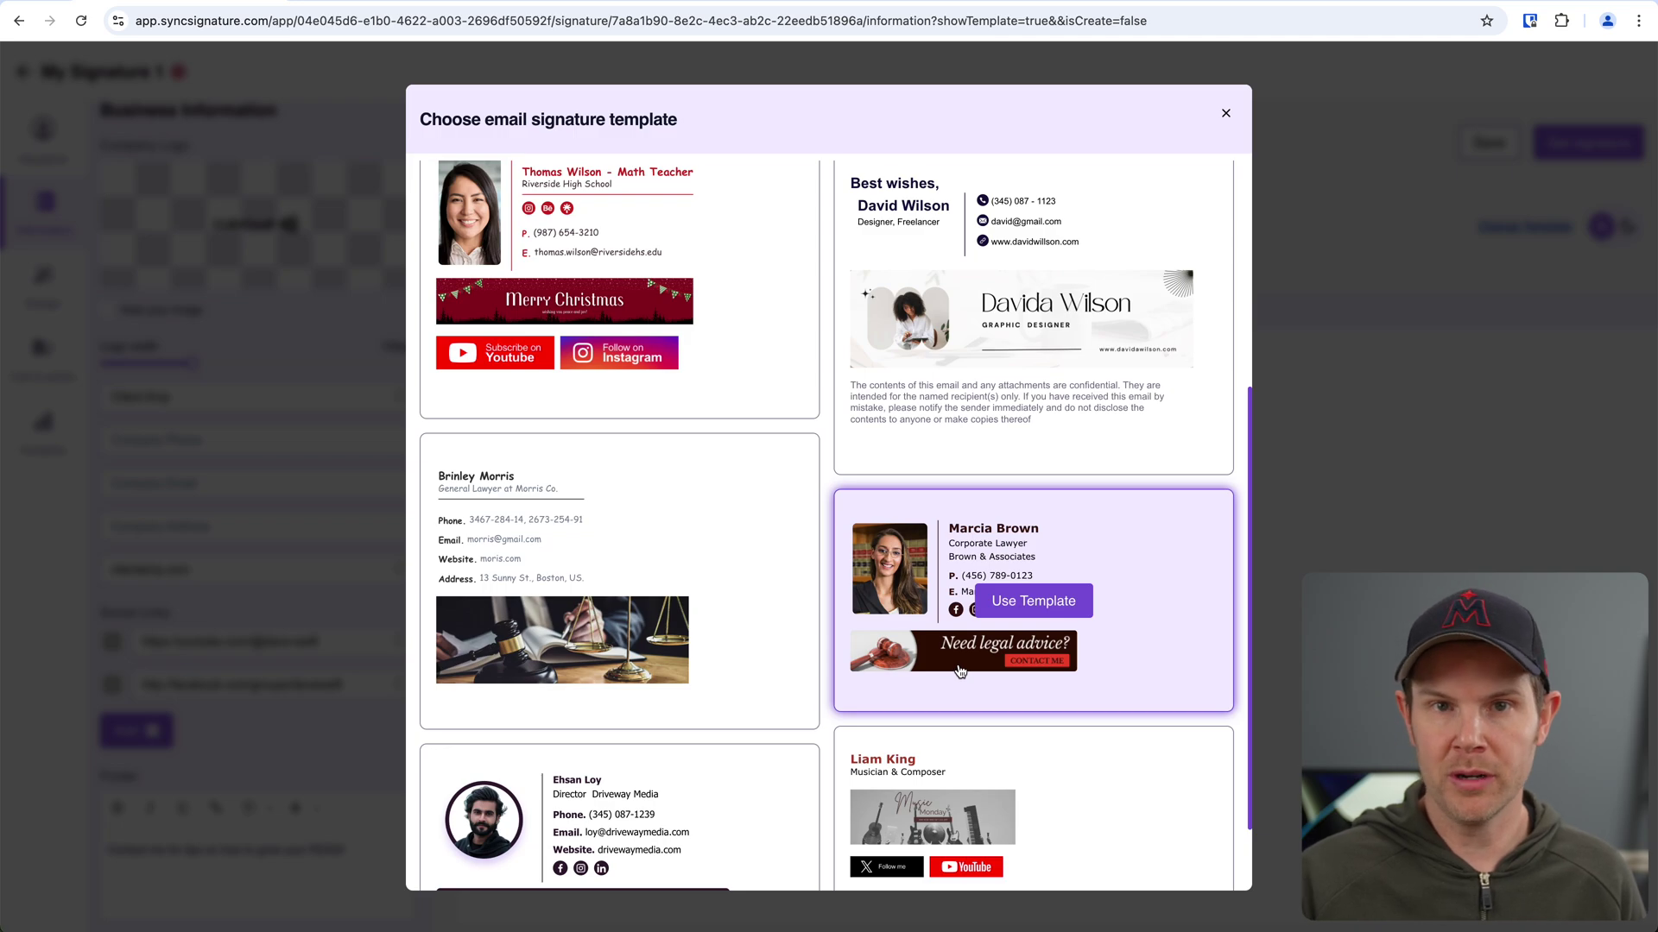
pyautogui.click(1269, 397)
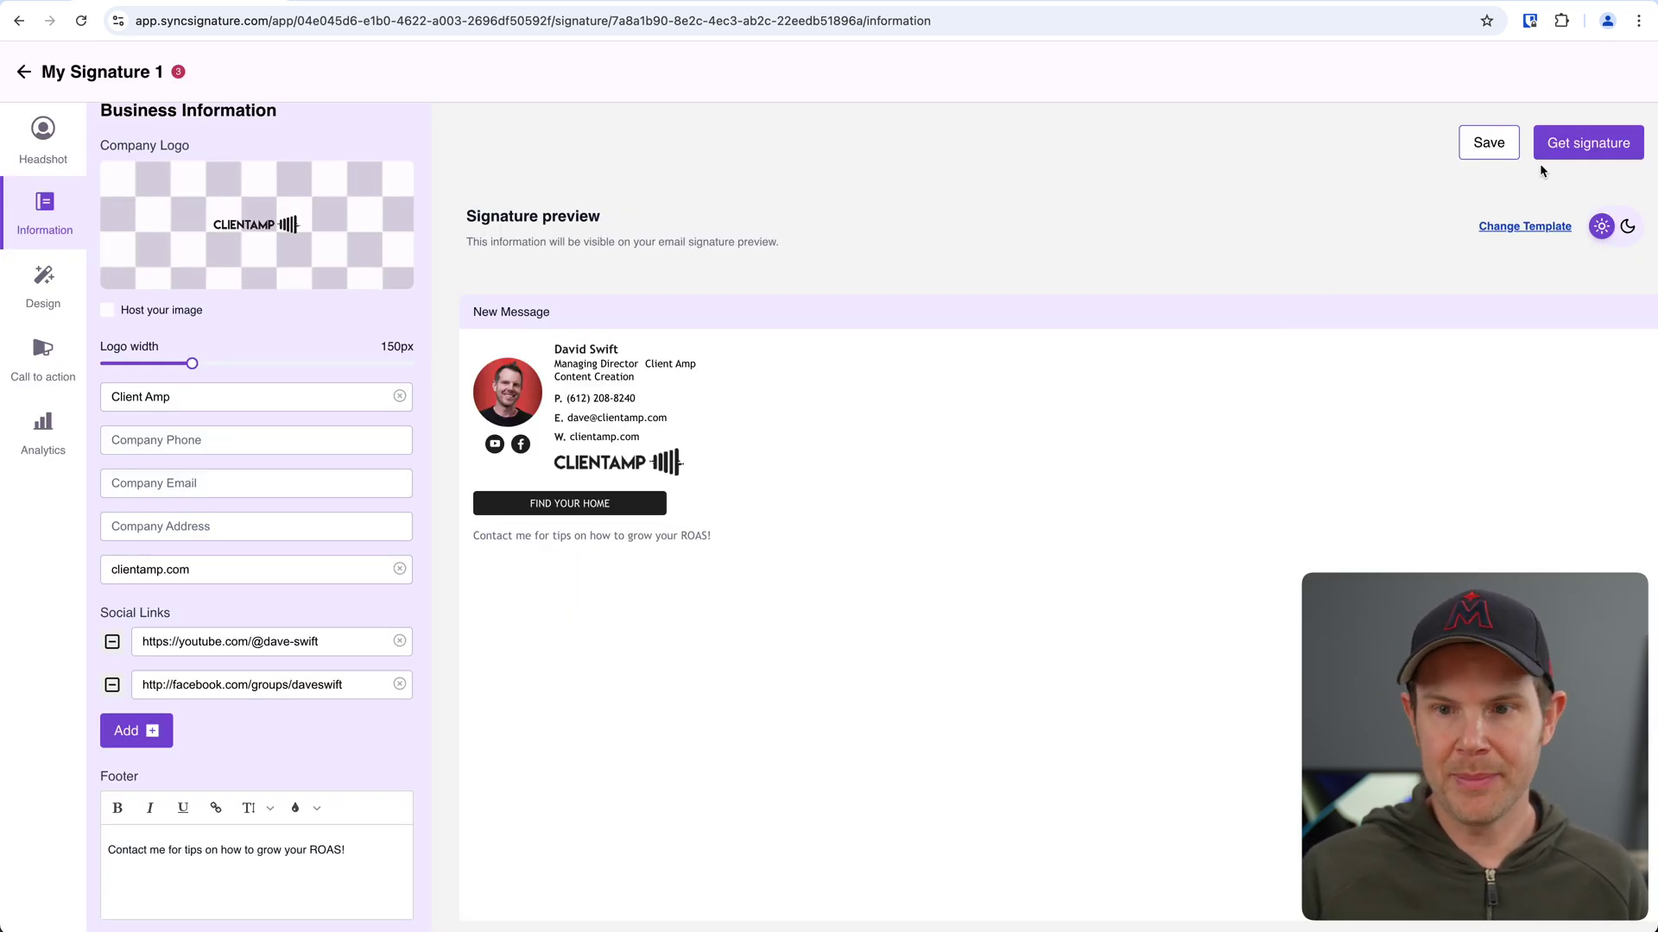
# Get the signature and revisit its personal information and headshot settings.
pyautogui.click(1570, 143)
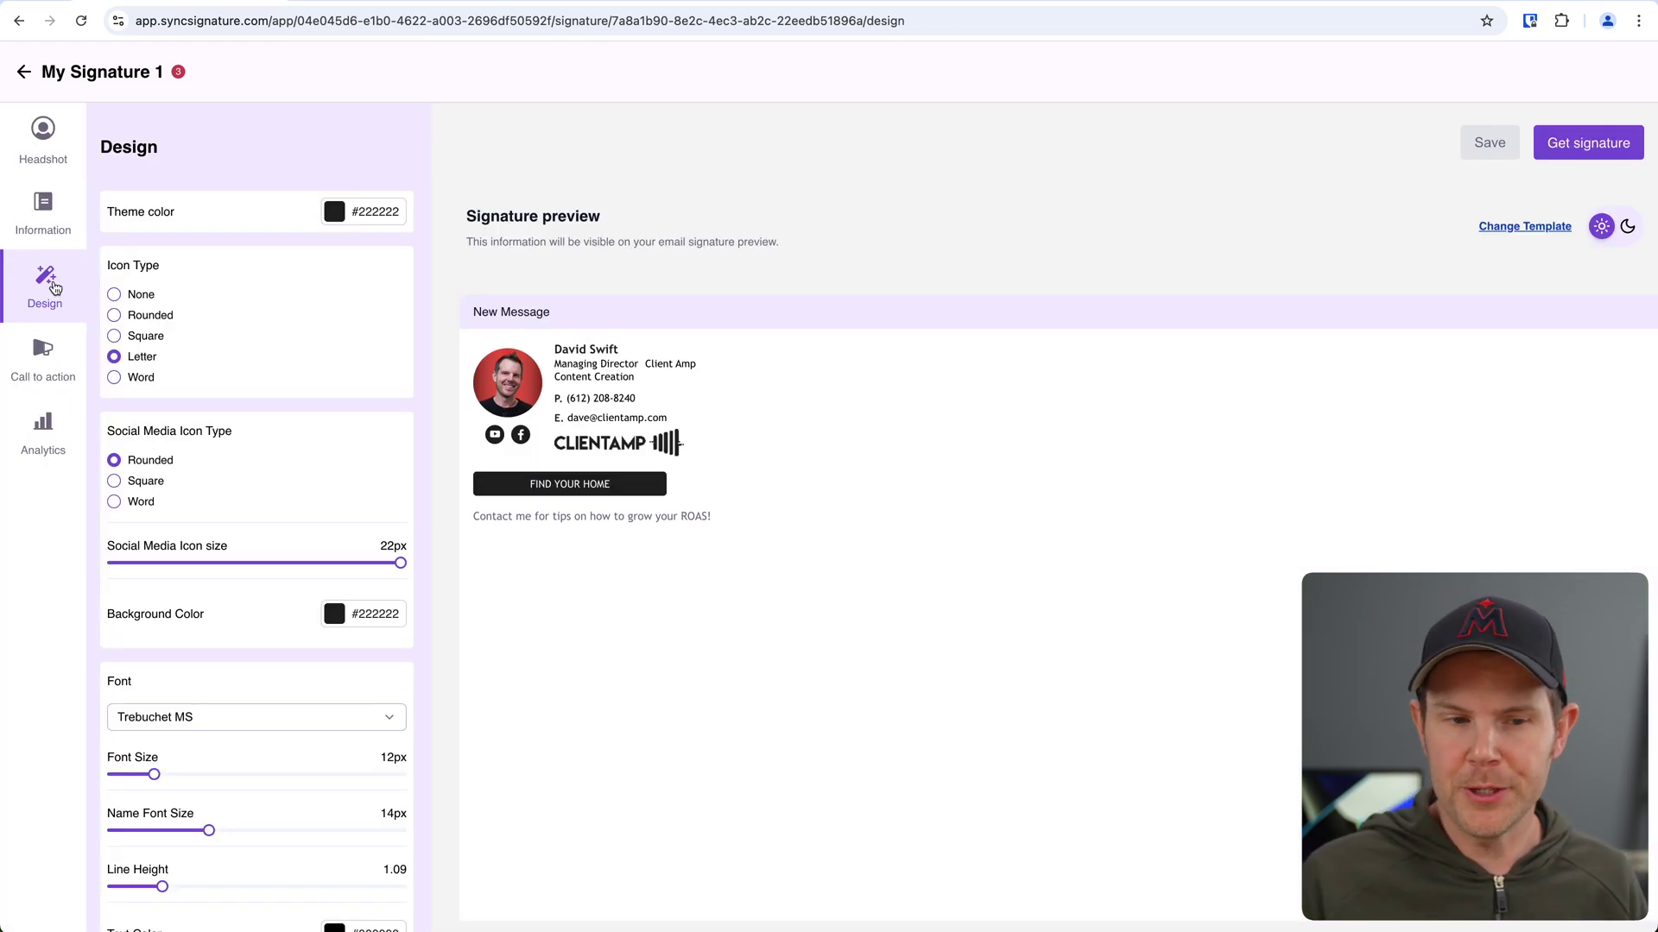
pyautogui.click(40, 204)
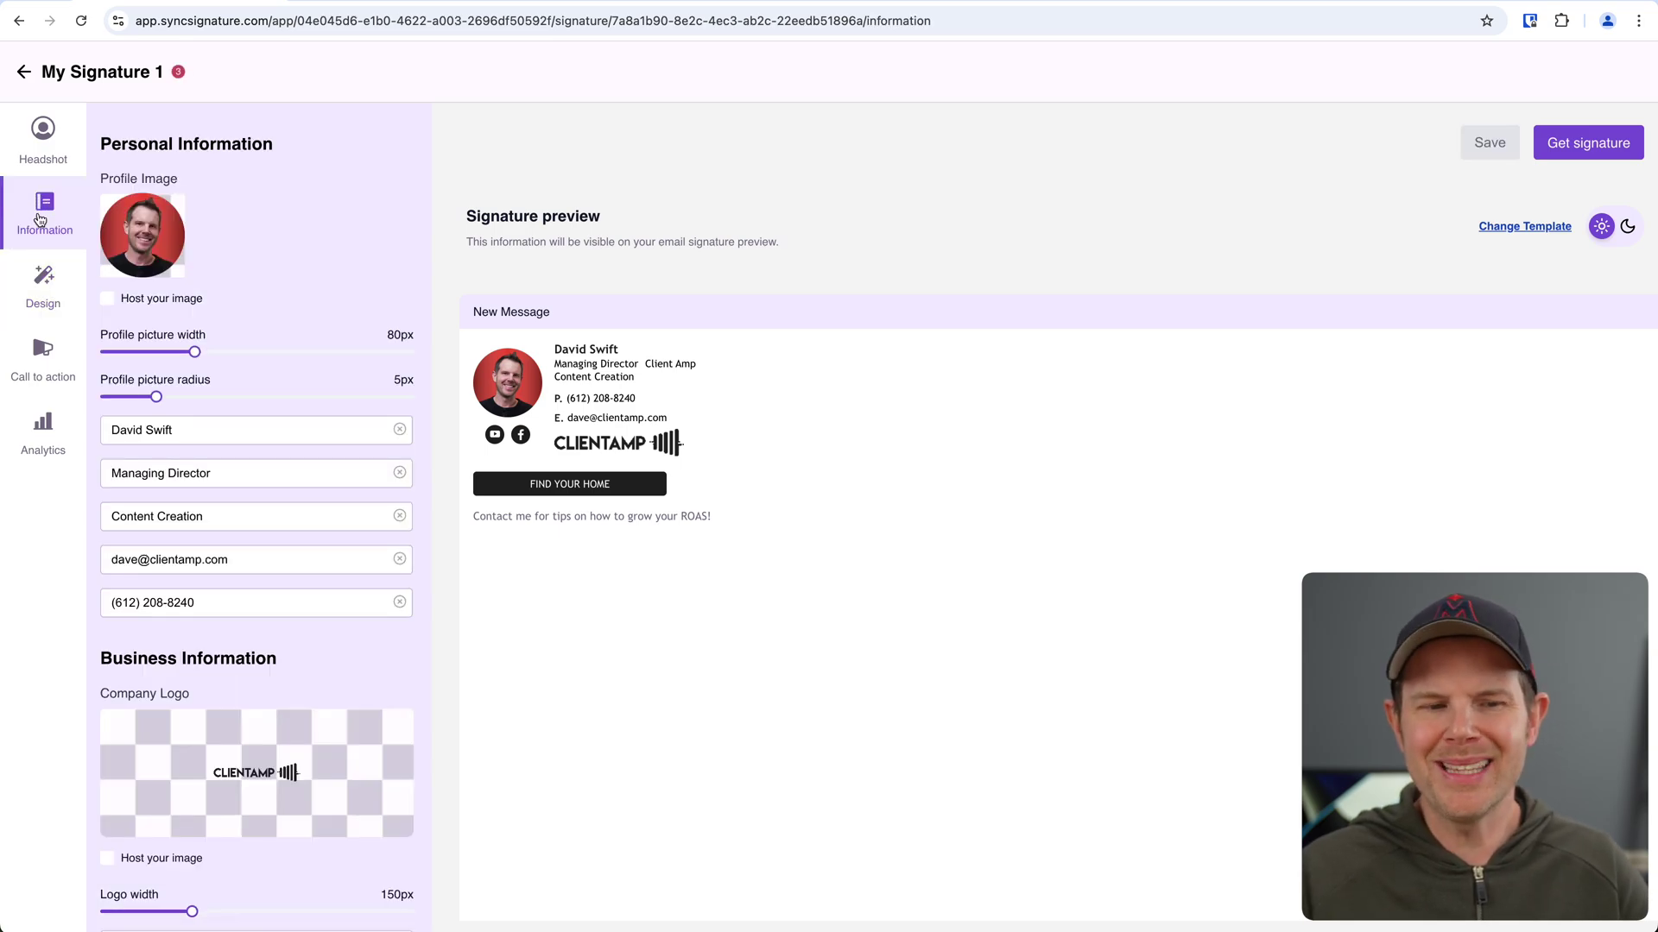
pyautogui.click(44, 152)
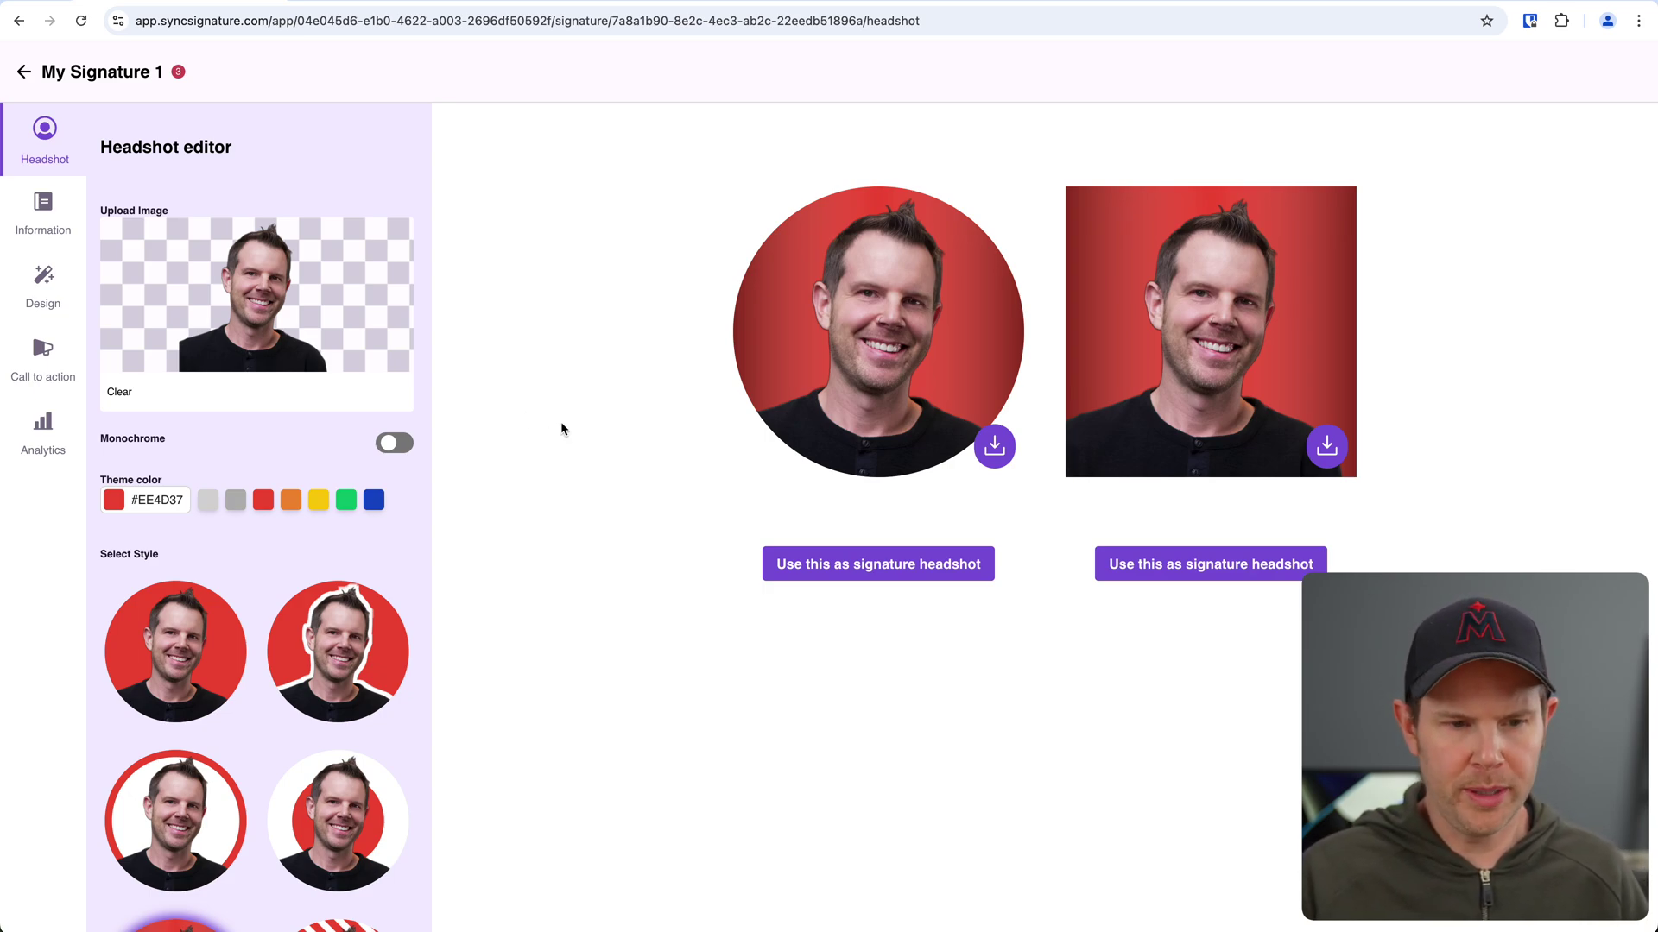
# Set the icon type for the signature's contact details to Rounded in the design settings.
pyautogui.click(33, 283)
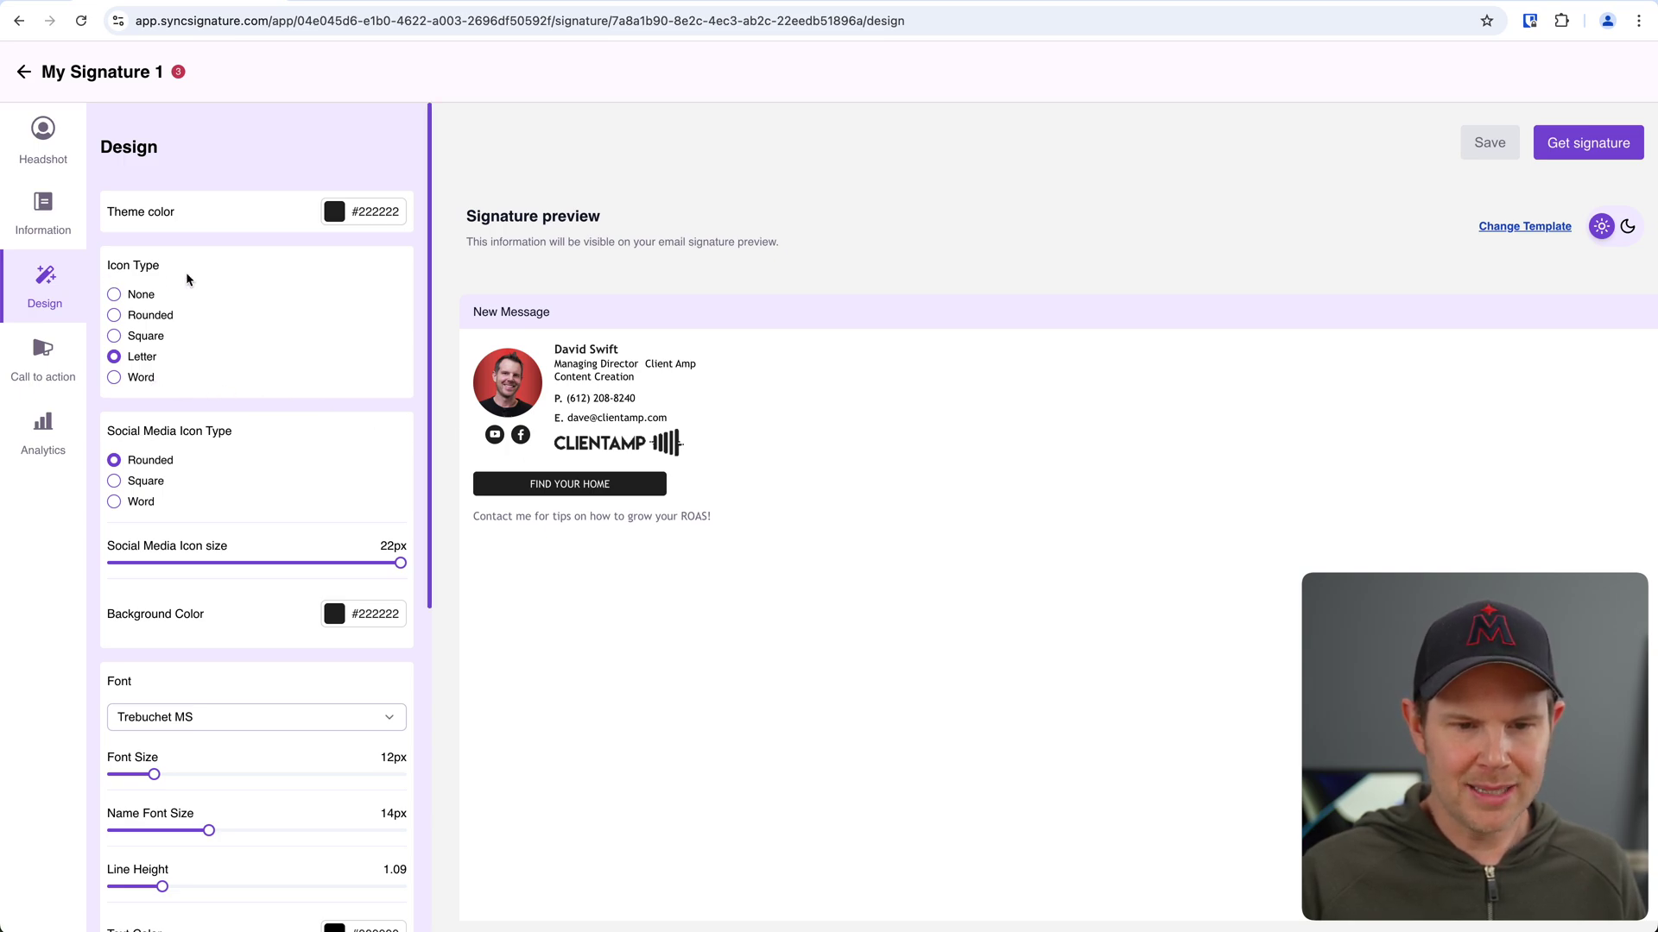
pyautogui.click(115, 315)
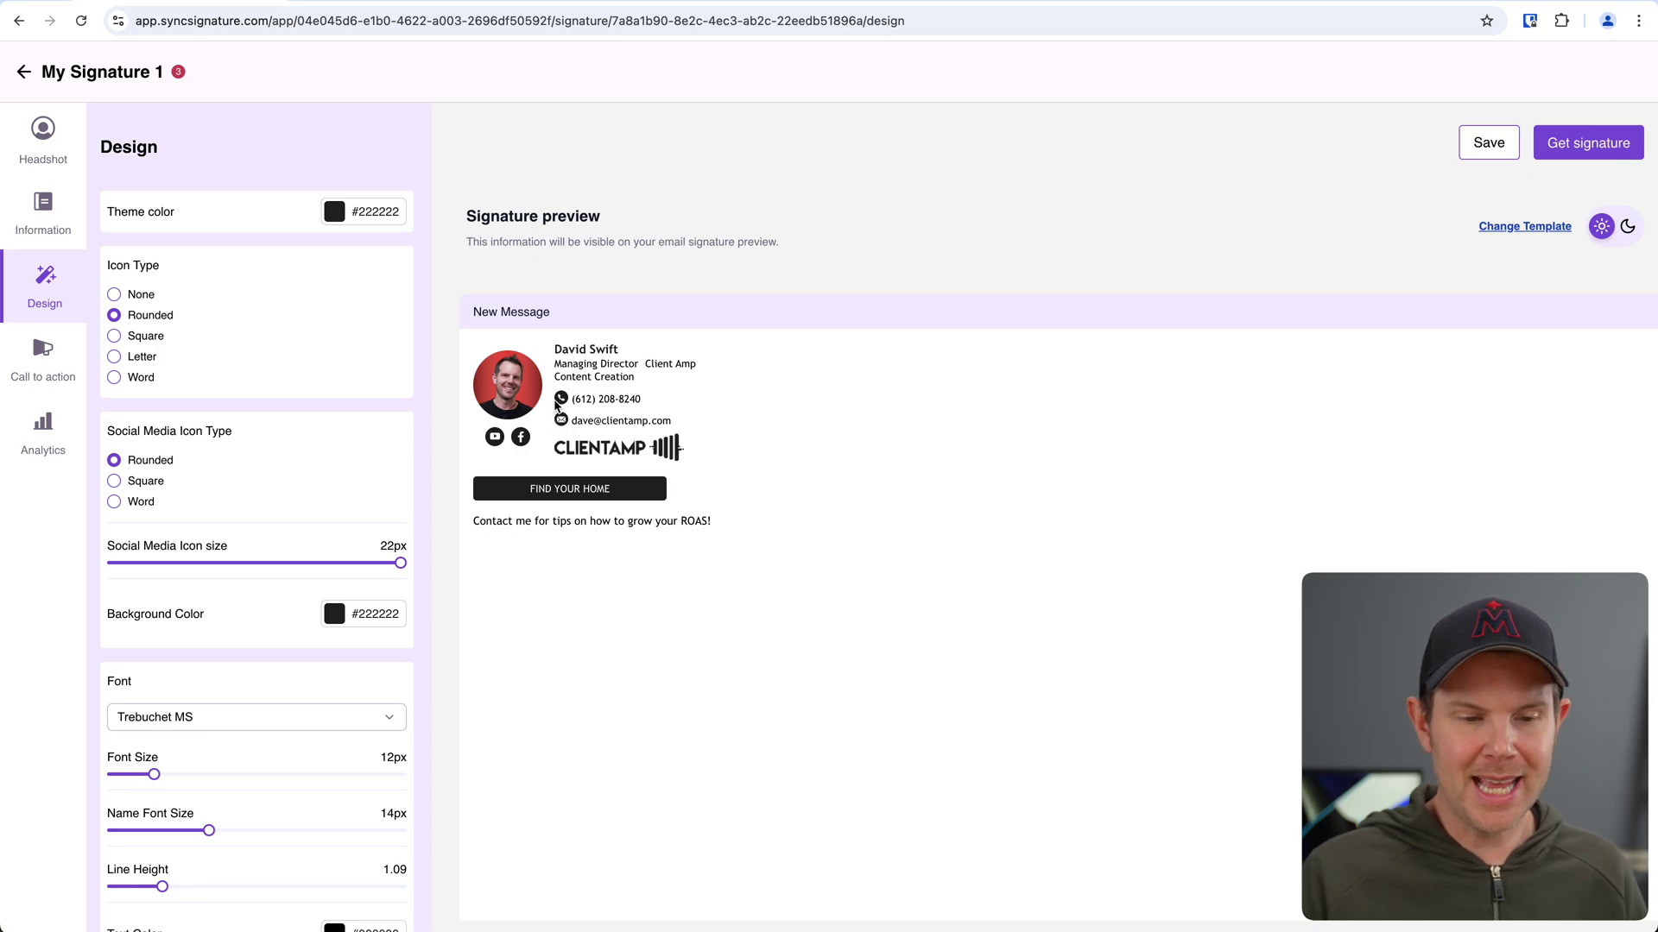
# Try the Square and Word social media icon types and return to Rounded.
pyautogui.click(115, 482)
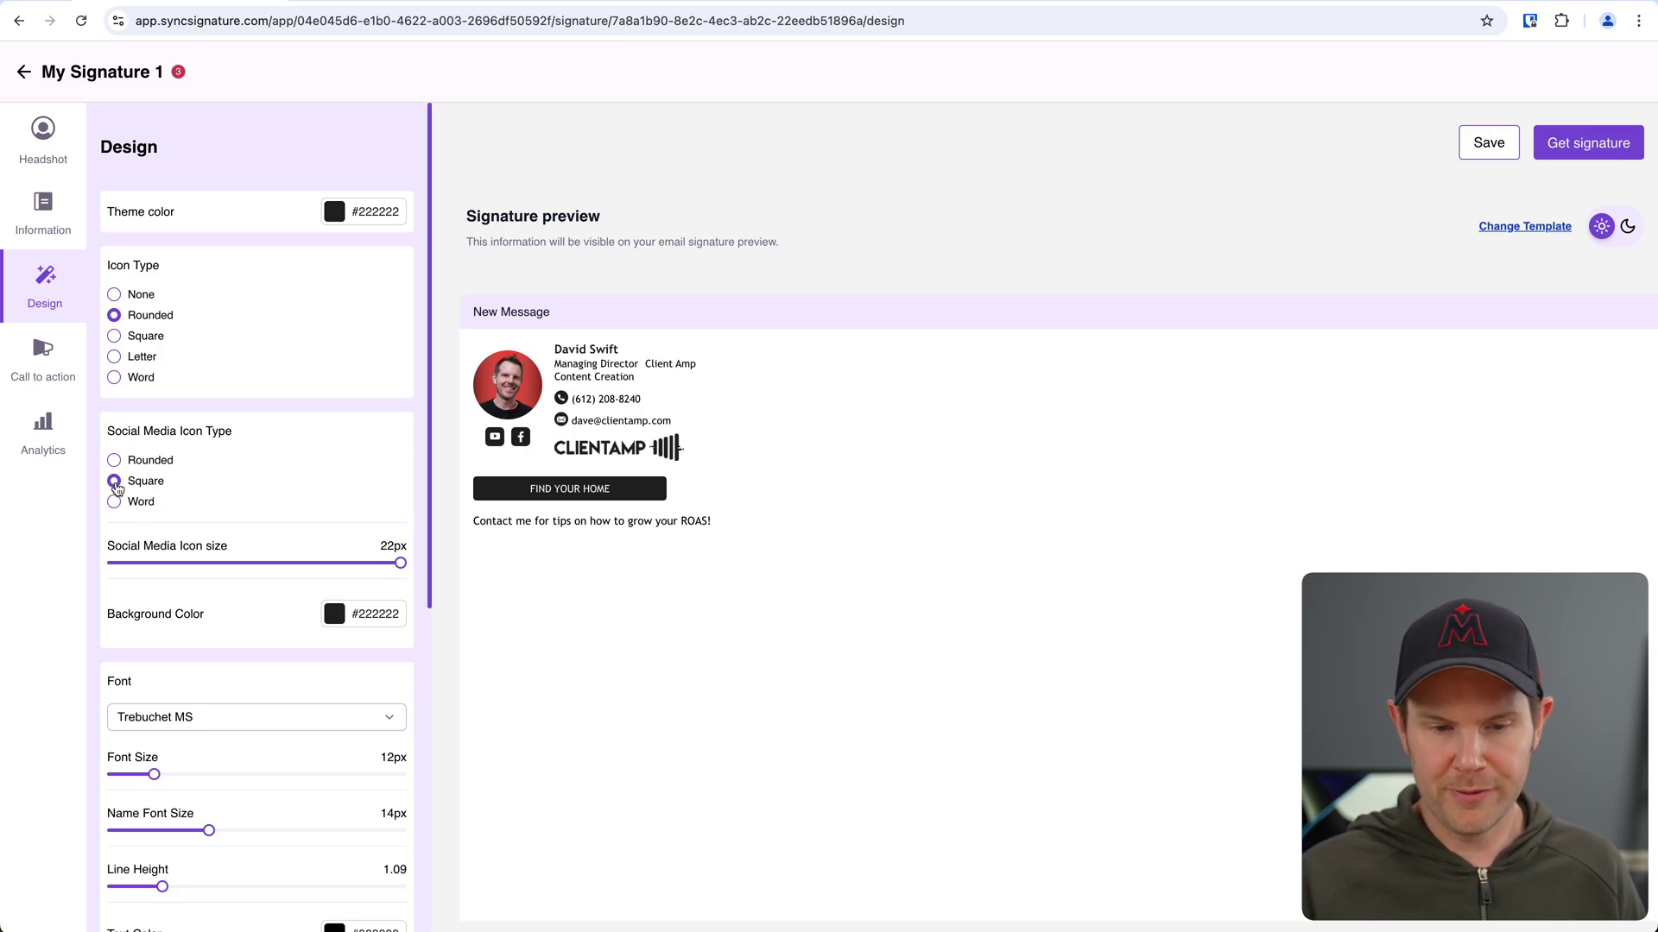
pyautogui.click(114, 501)
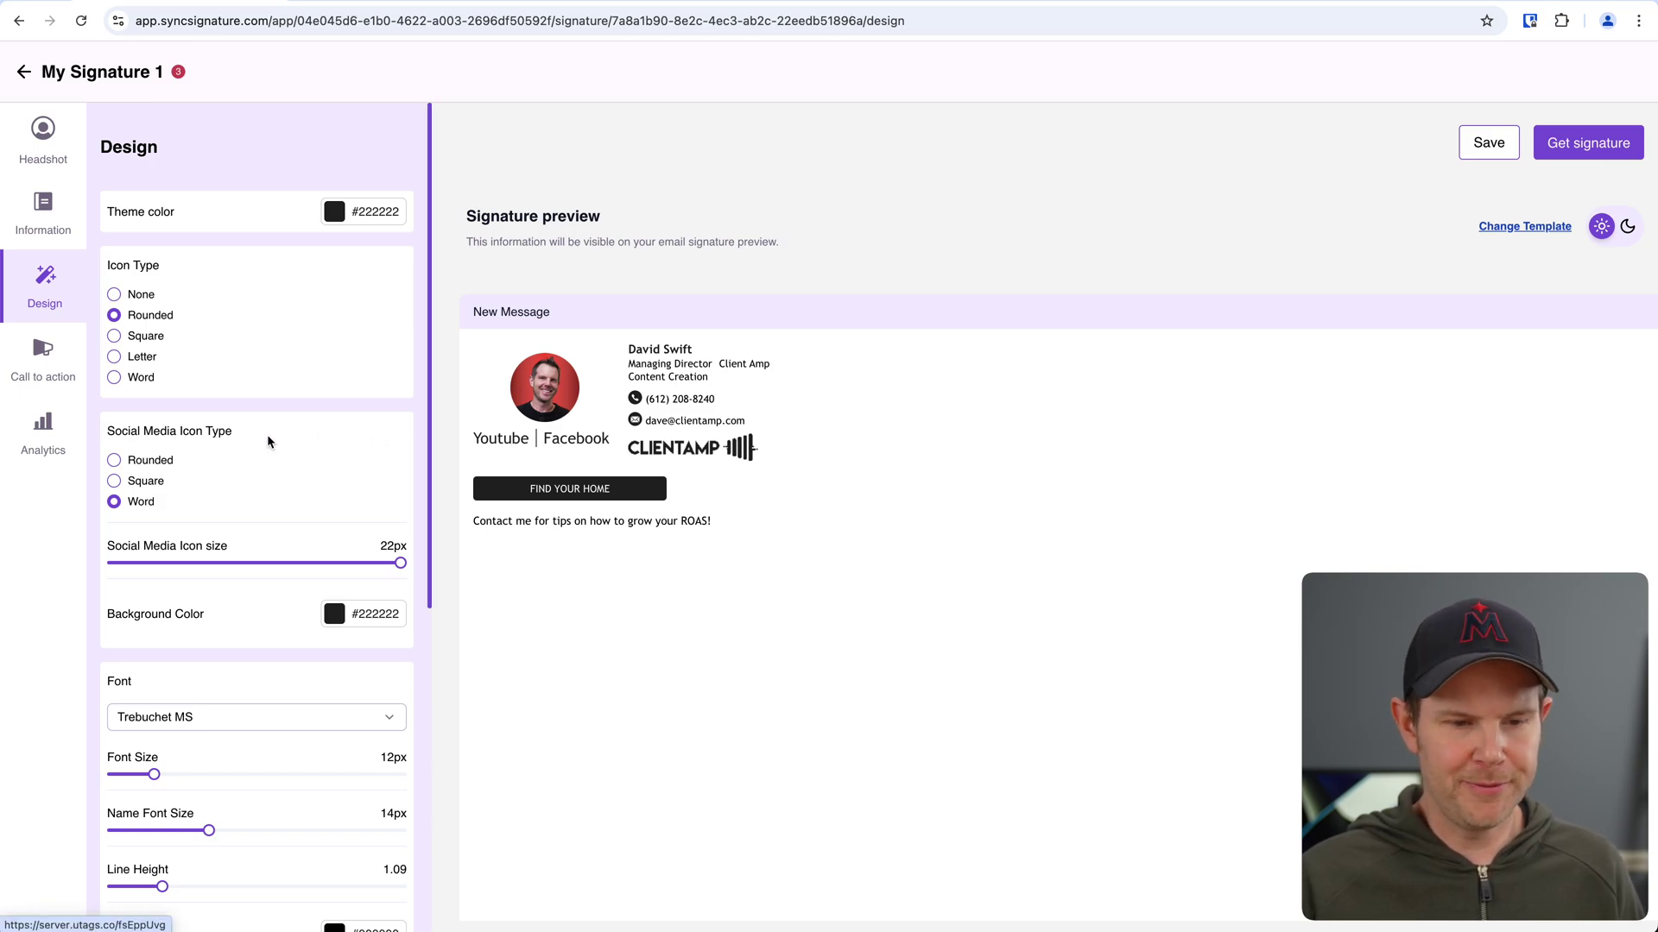
pyautogui.click(115, 481)
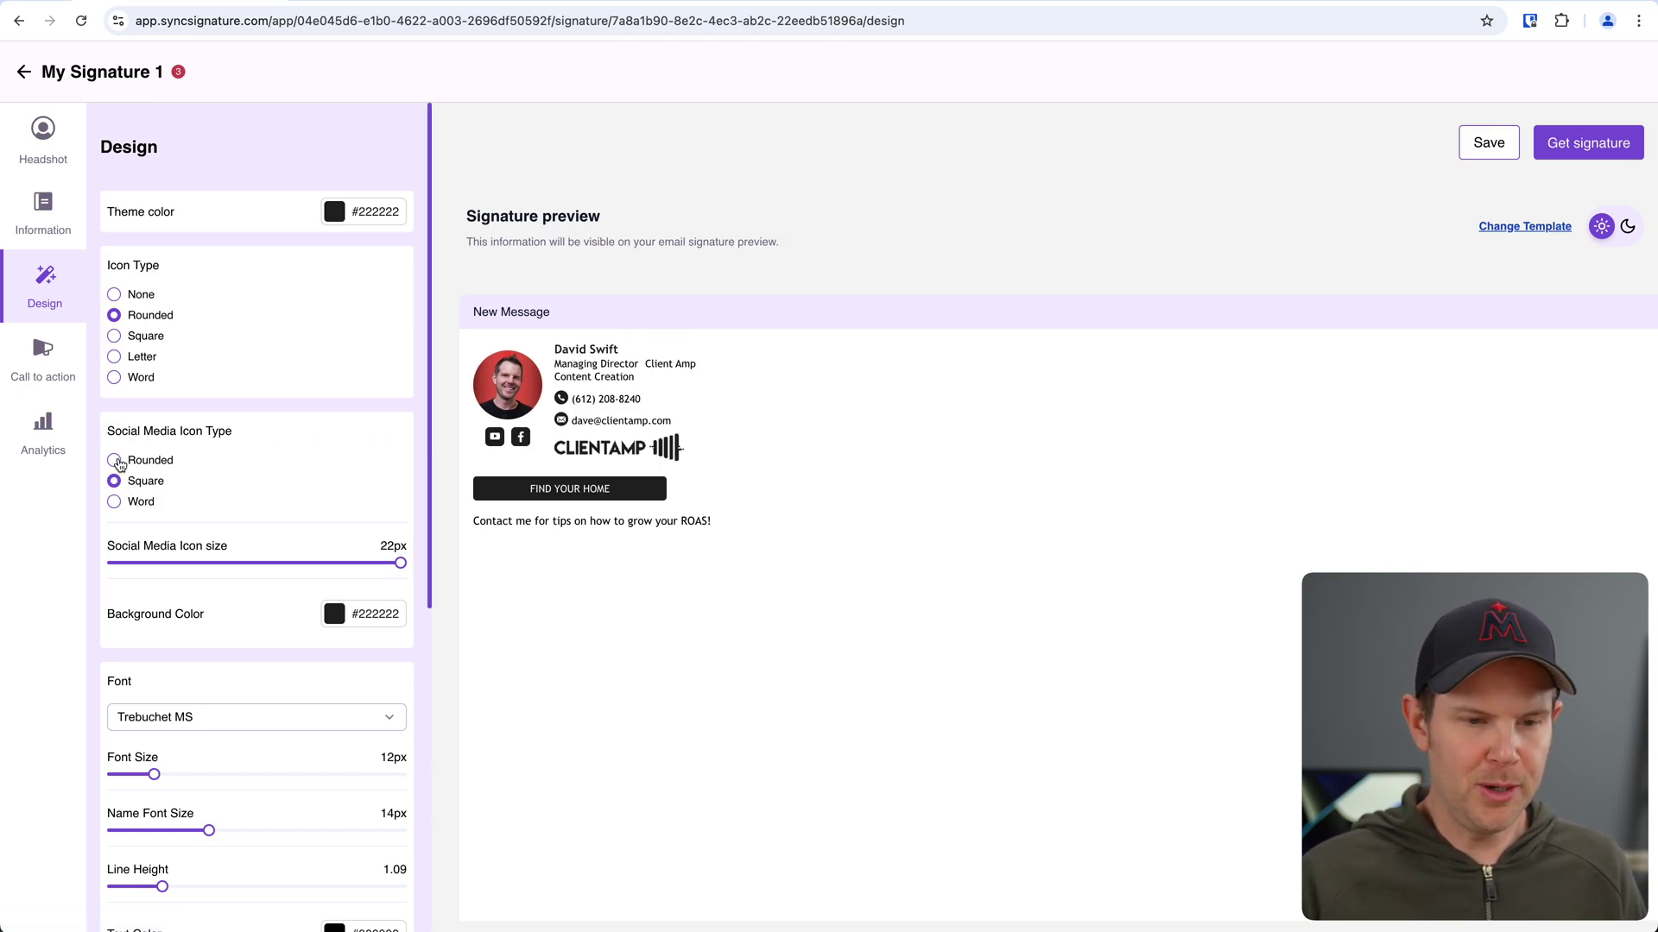
pyautogui.click(116, 461)
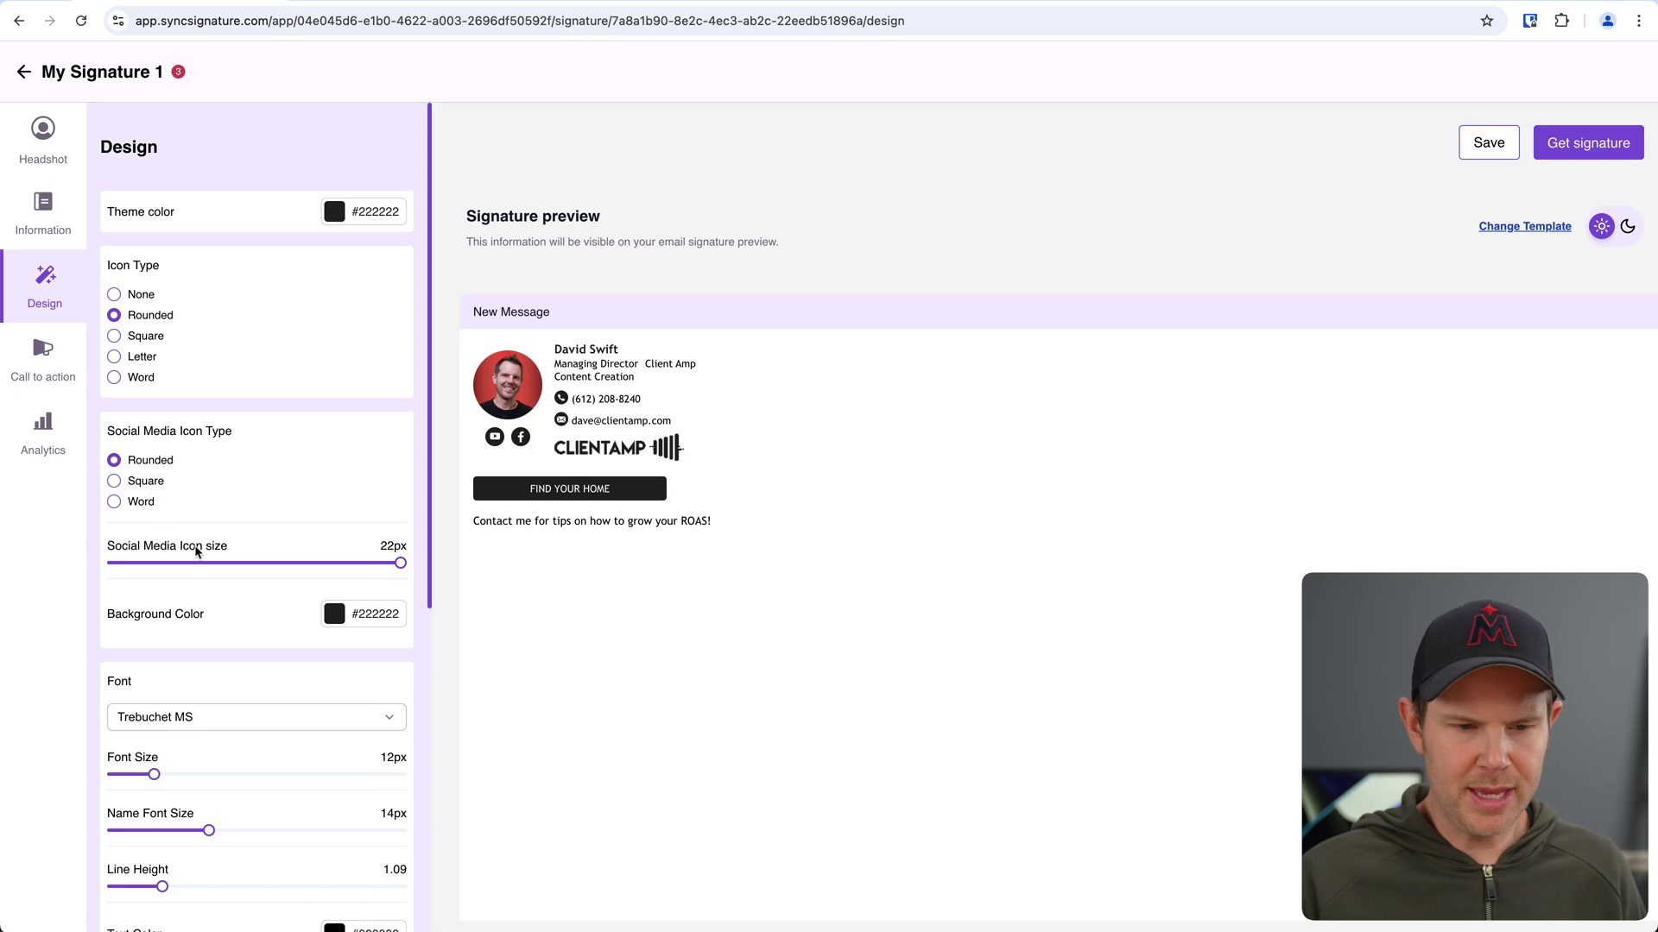
# Look through the available signature fonts and the text color picker.
pyautogui.scroll(-4, 214, 645)
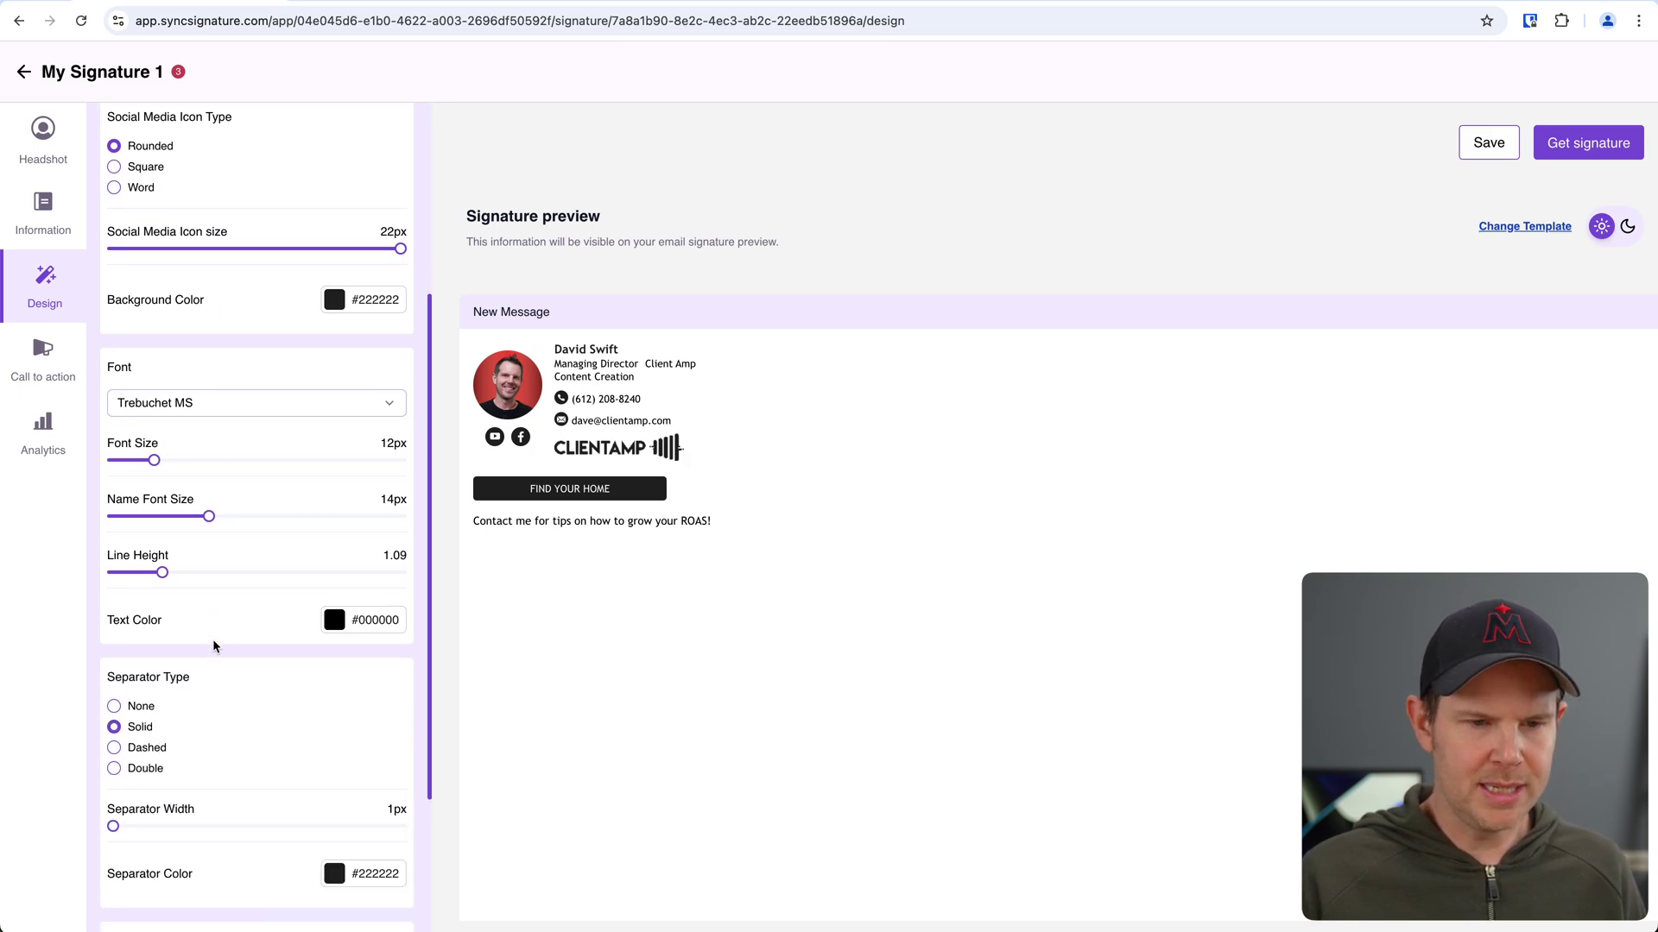
pyautogui.click(136, 413)
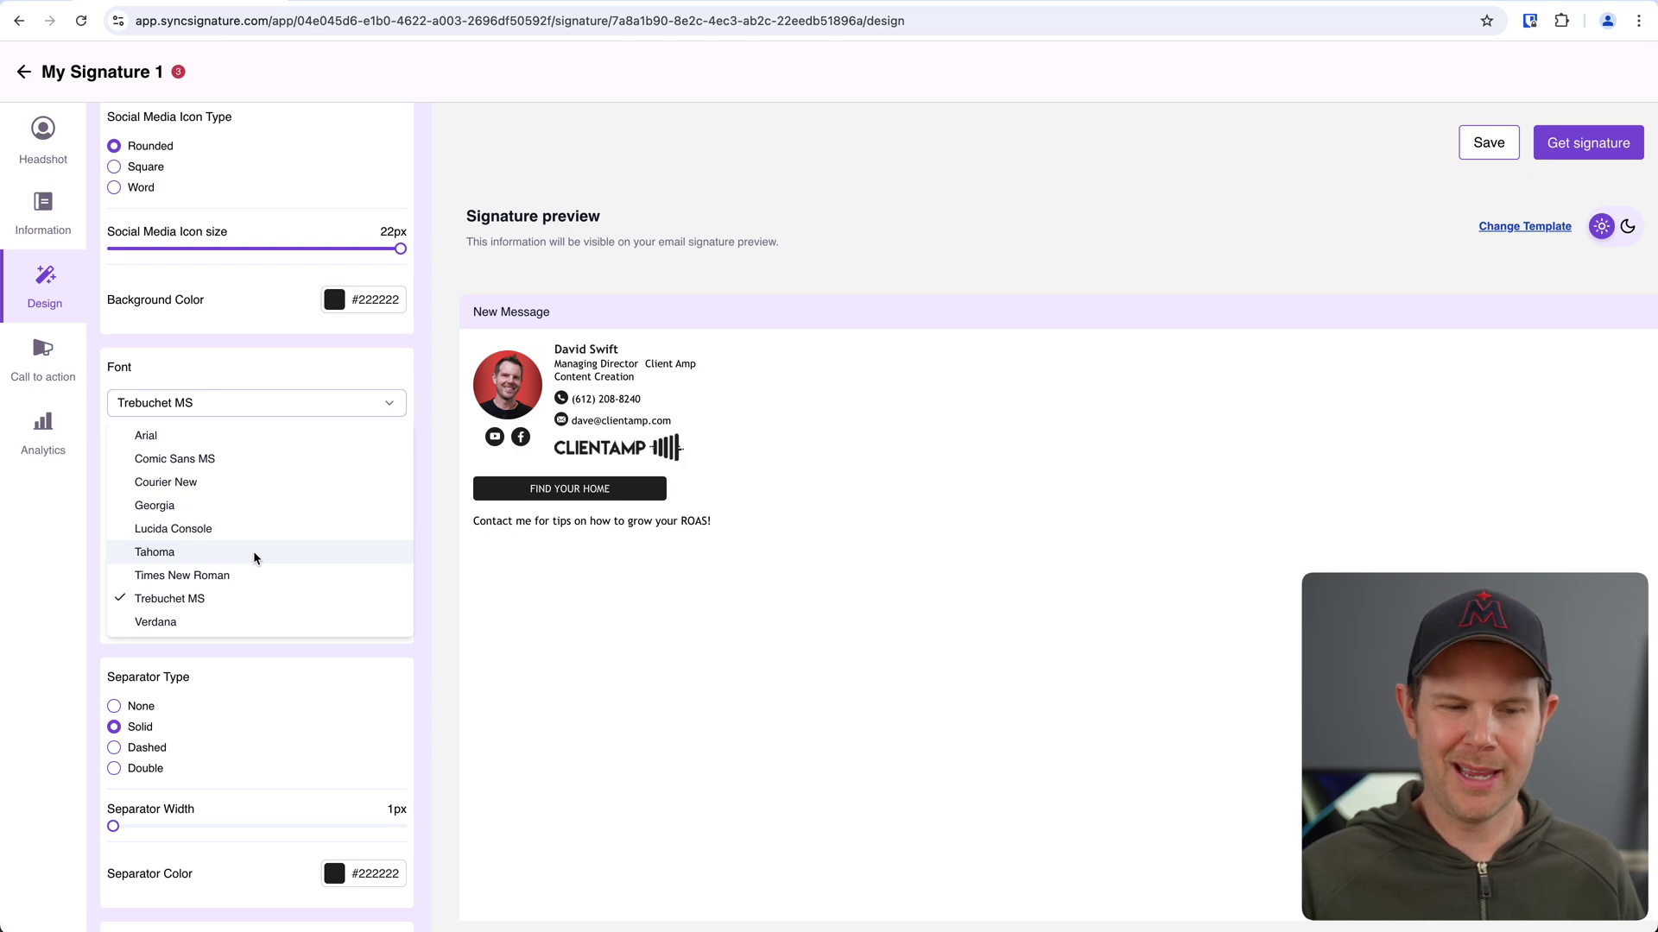
pyautogui.click(234, 481)
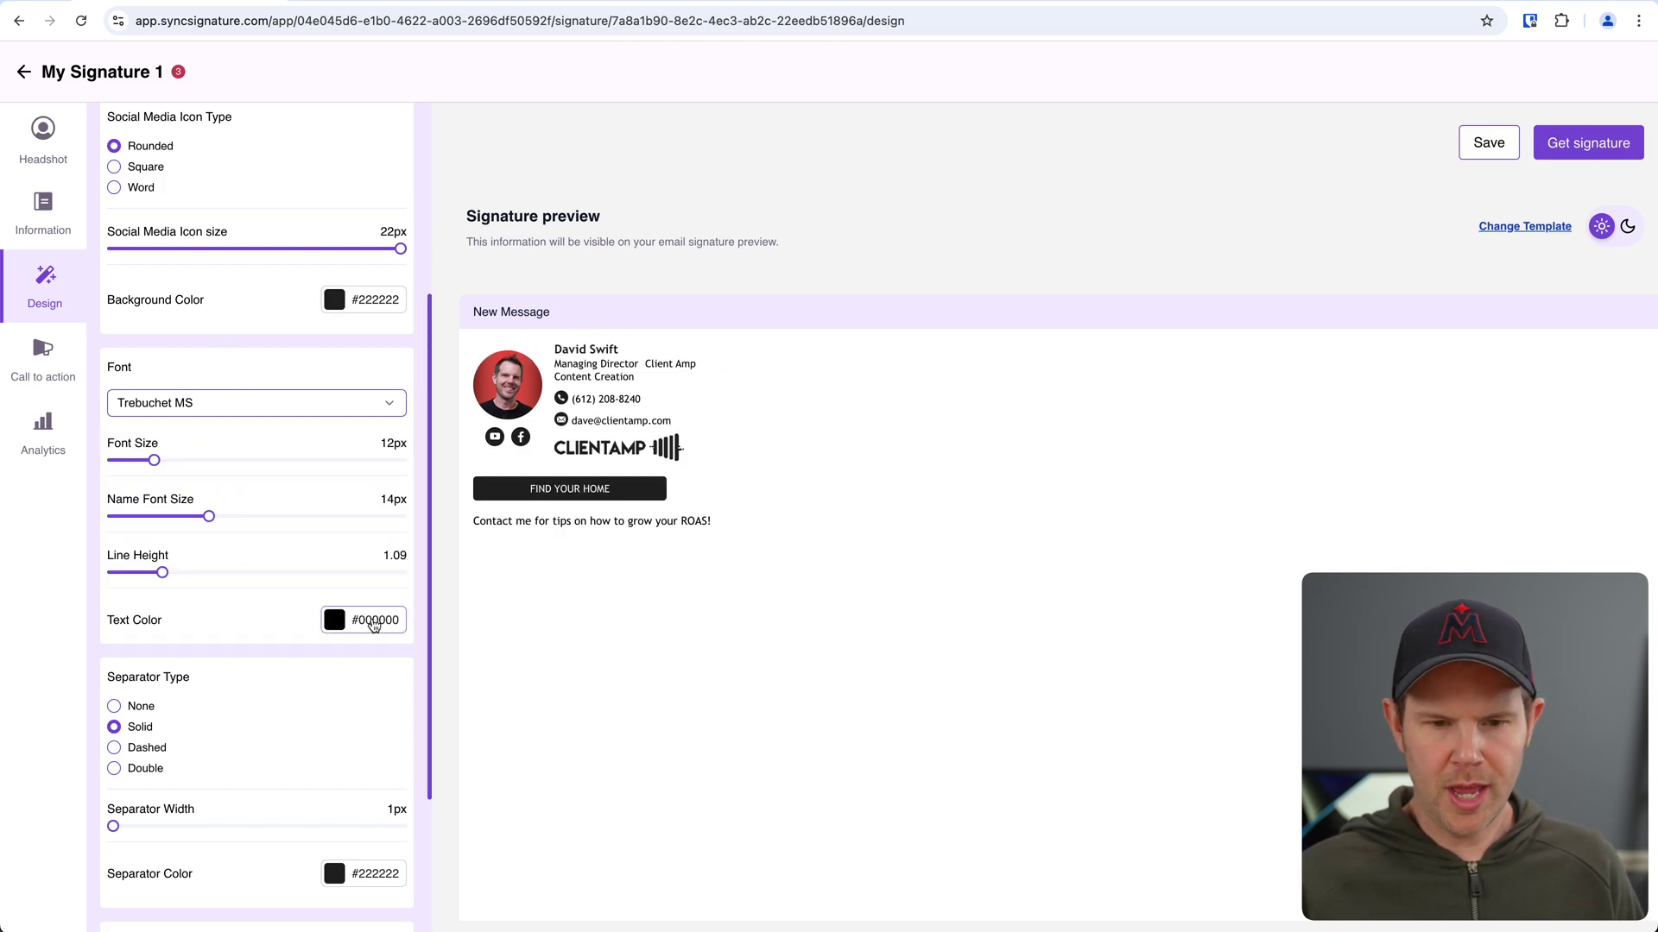
pyautogui.click(369, 621)
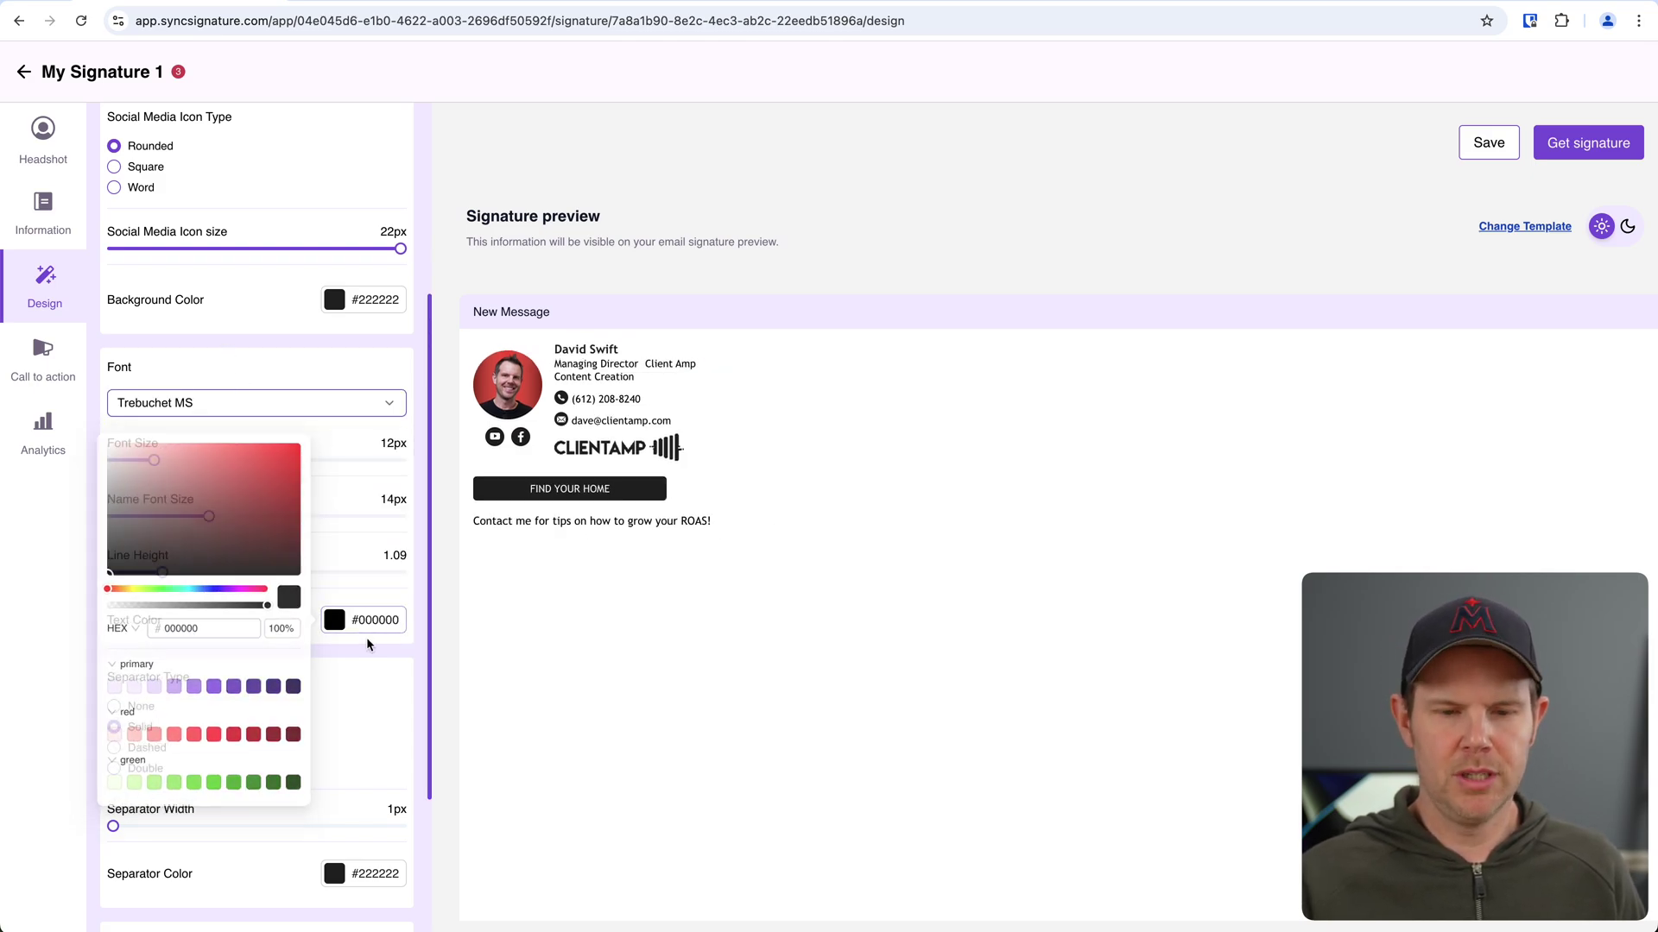
pyautogui.click(366, 637)
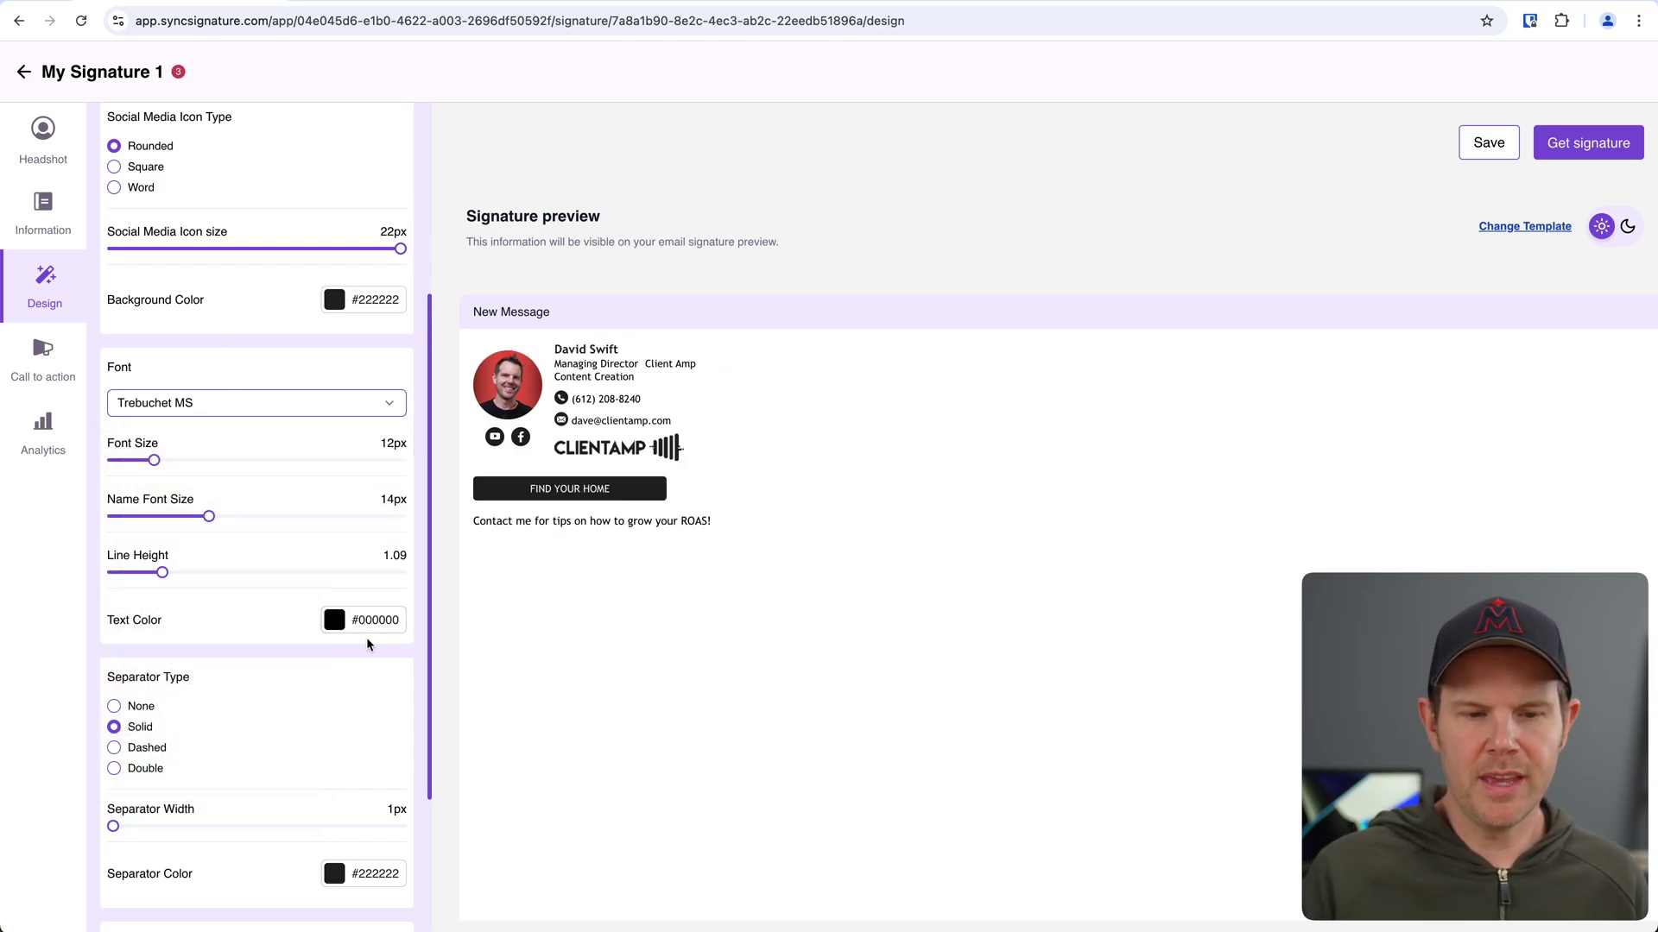
pyautogui.click(369, 621)
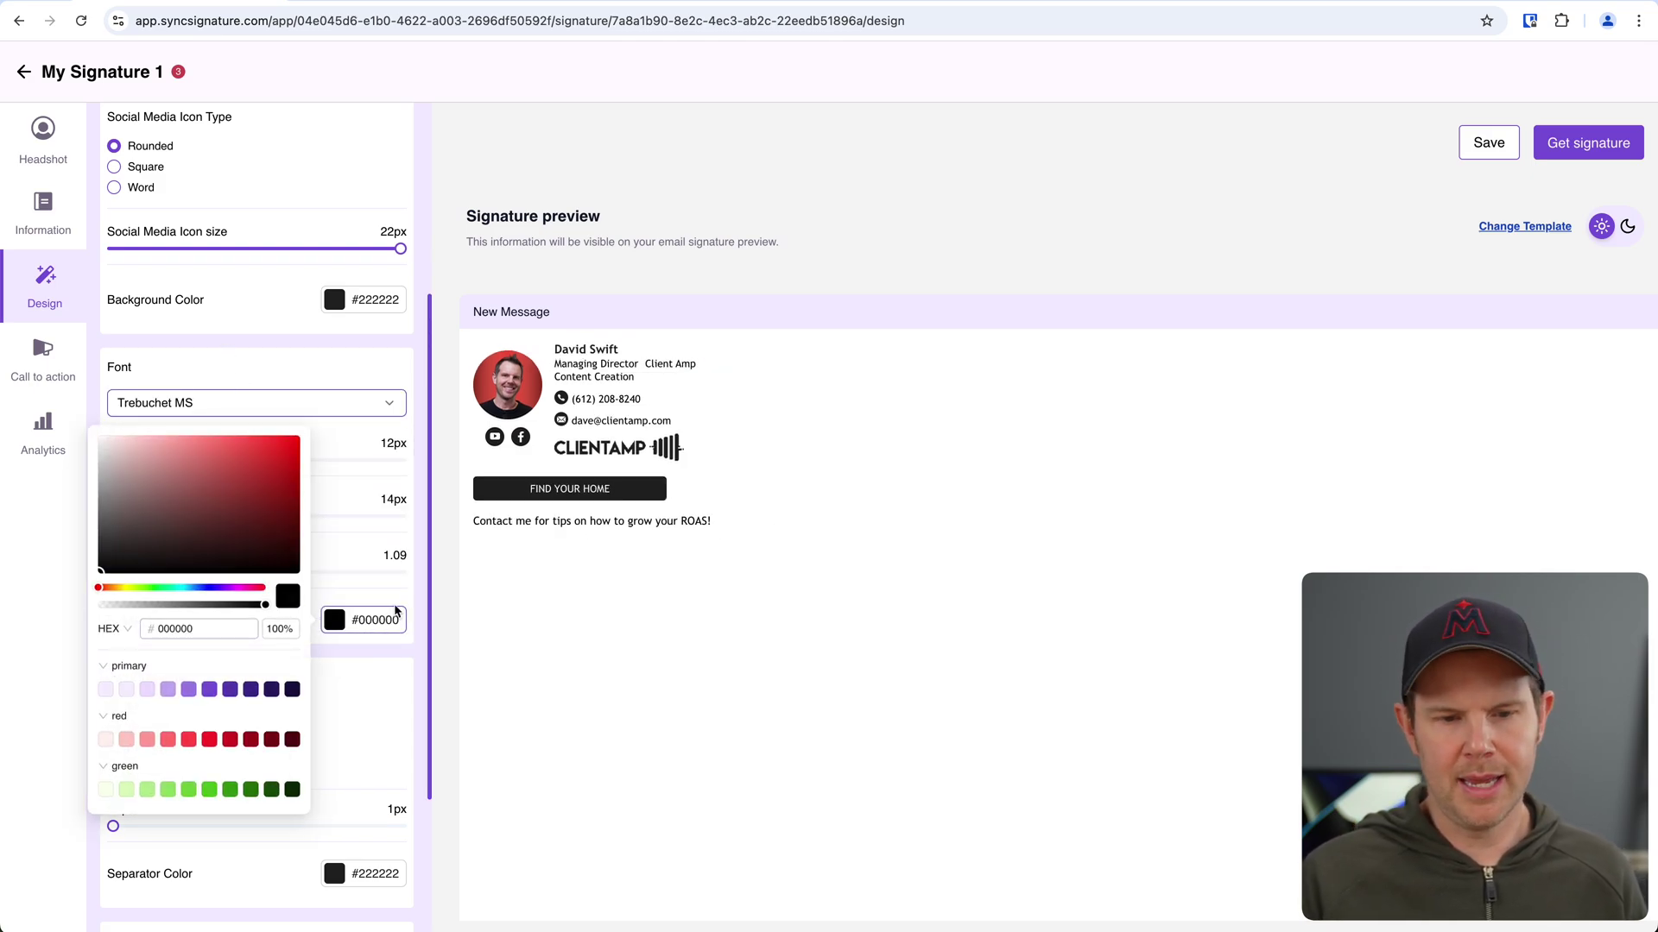
pyautogui.click(468, 586)
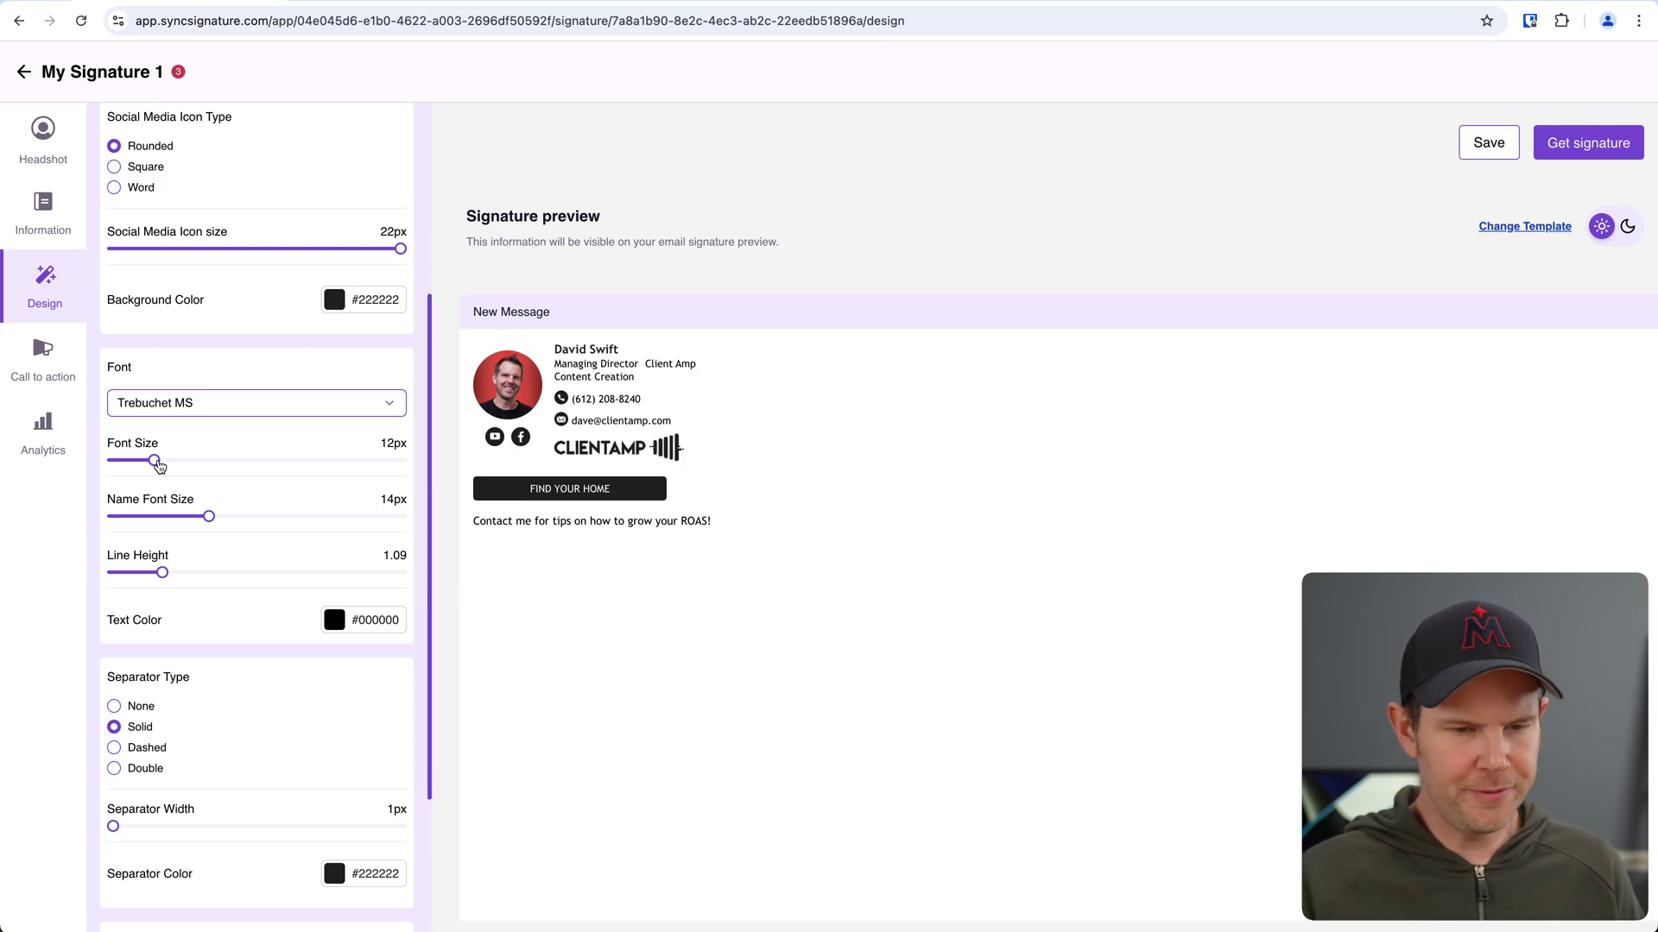
# Increase the signature's font size to 16px and the name font size to 18px.
pyautogui.moveTo(158, 466); pyautogui.dragTo(306, 465)
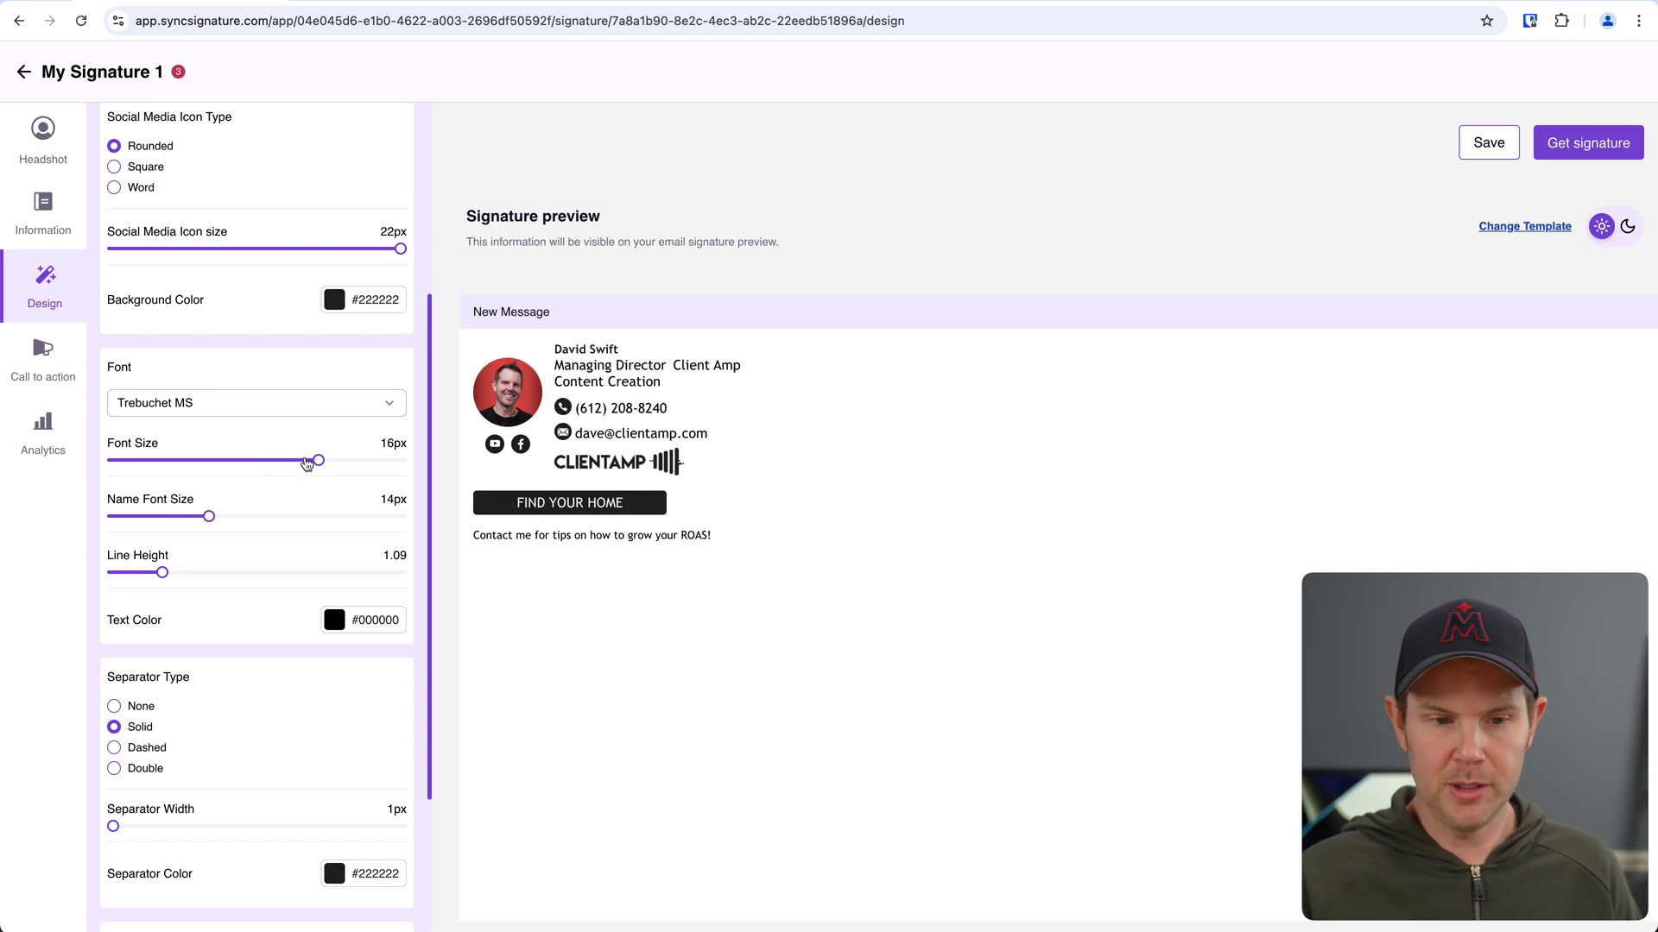
pyautogui.moveTo(209, 517); pyautogui.dragTo(325, 528)
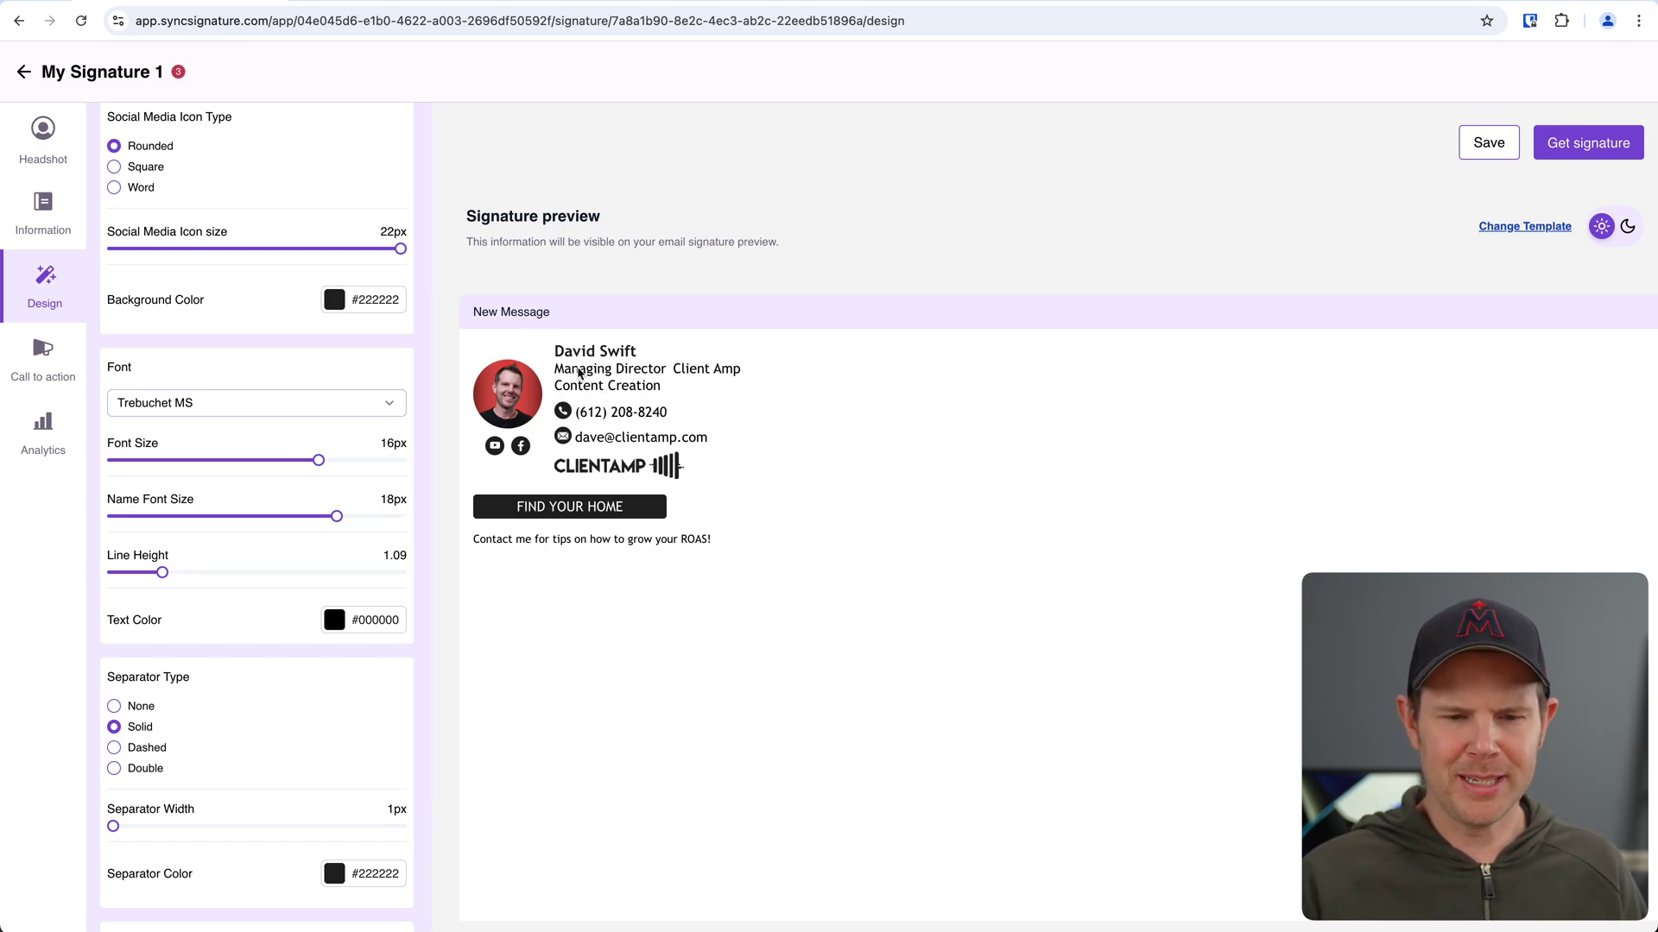
pyautogui.scroll(1, 349, 583)
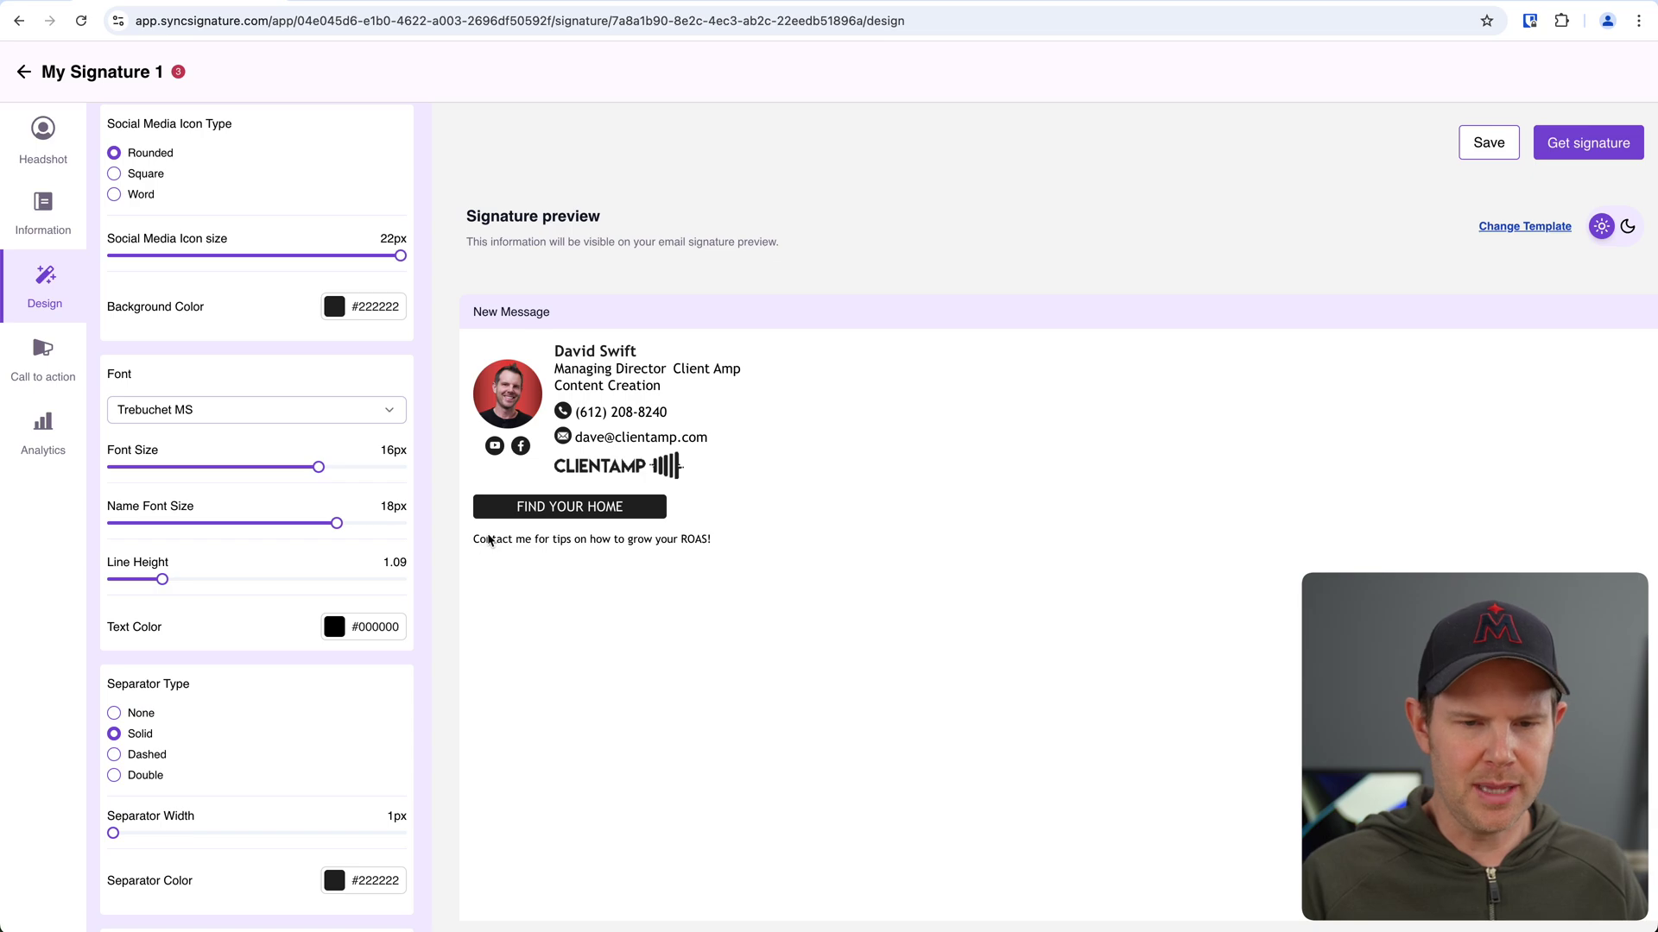
# Try a footer width of 114px, restore it to 600px, and try a narrower signature width.
pyautogui.scroll(-3, 380, 691)
pyautogui.moveTo(398, 878)
pyautogui.mouseDown()
pyautogui.moveTo(117, 879)
pyautogui.moveTo(437, 900)
pyautogui.mouseUp()
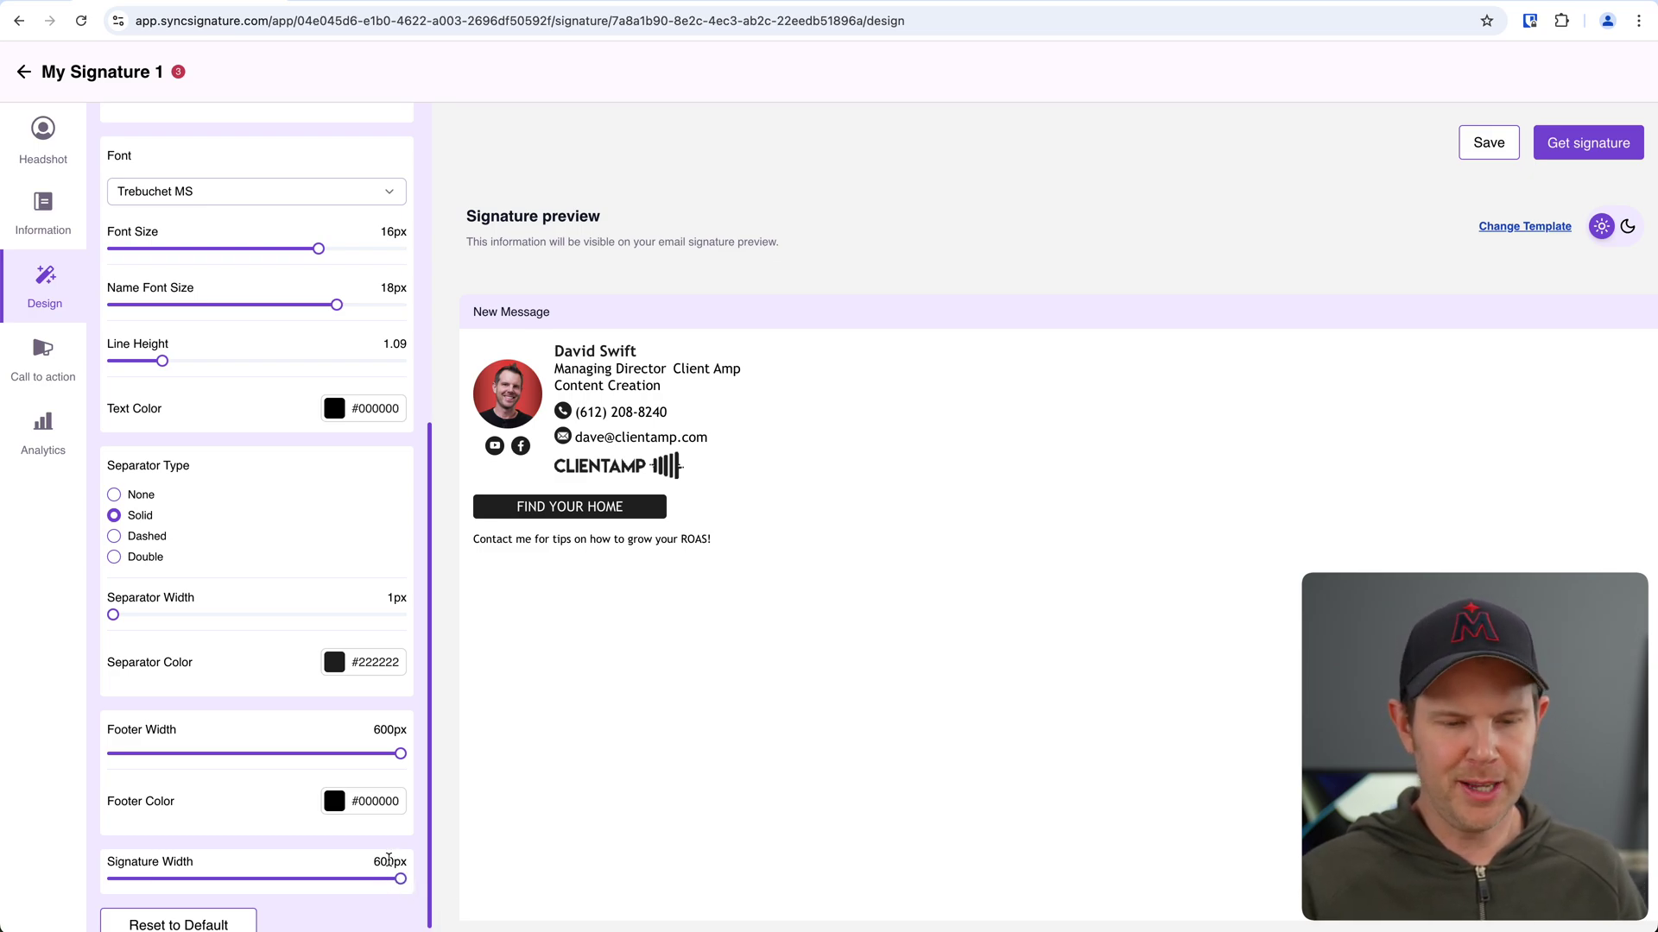
pyautogui.moveTo(402, 756); pyautogui.dragTo(123, 755)
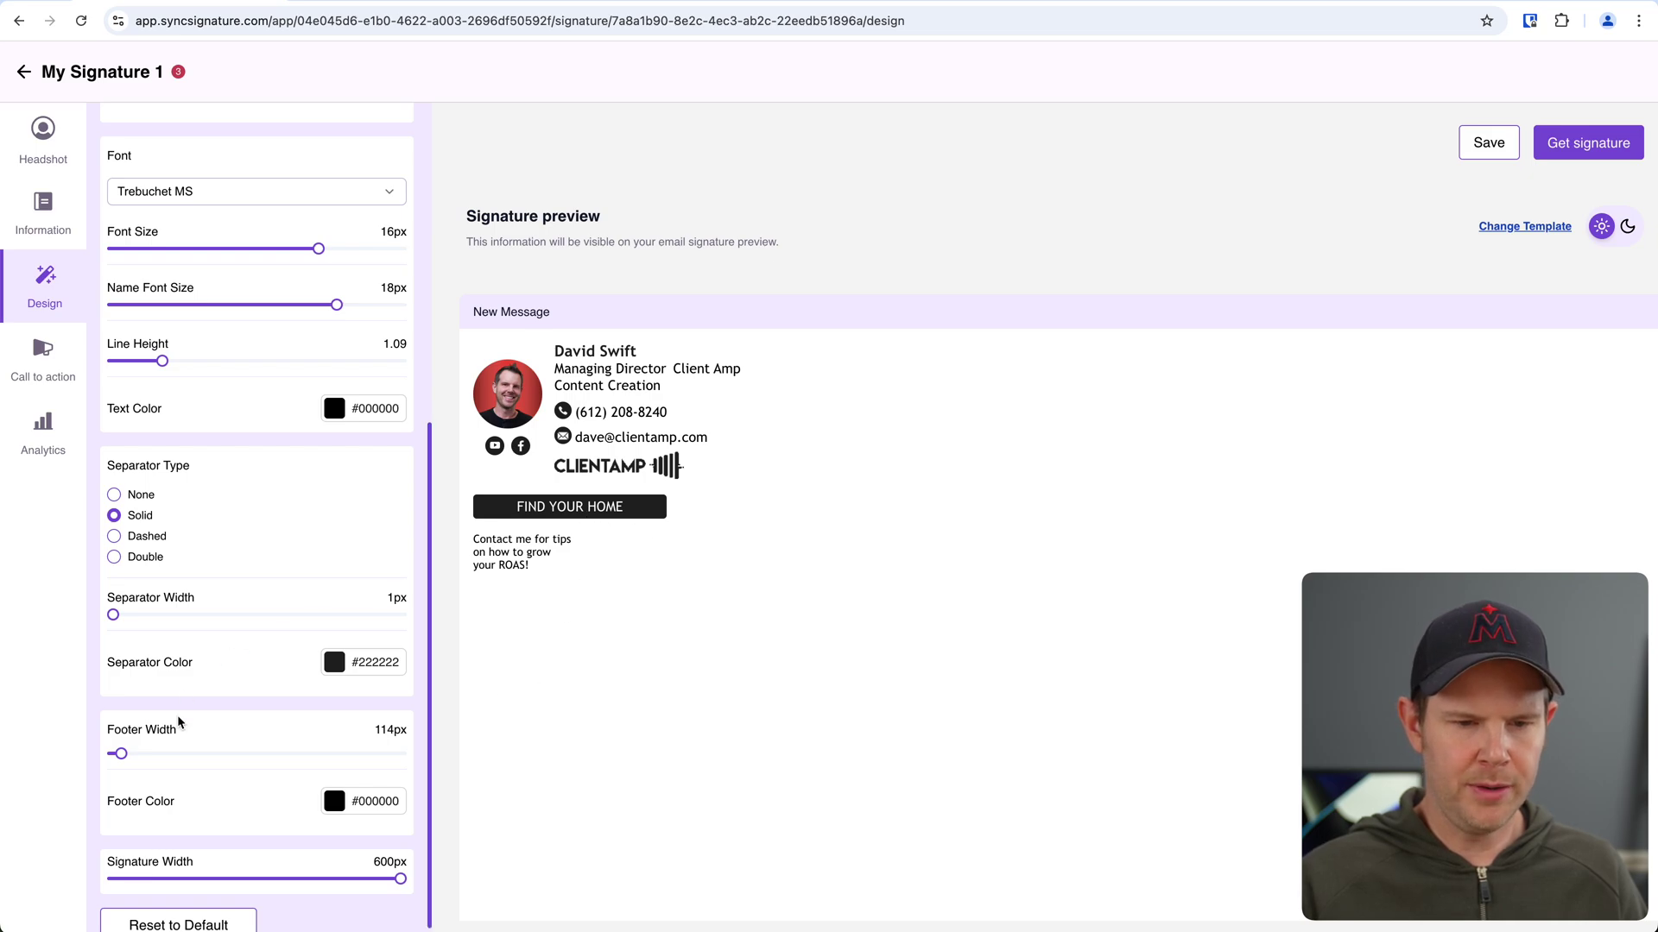
pyautogui.moveTo(121, 755); pyautogui.dragTo(459, 555)
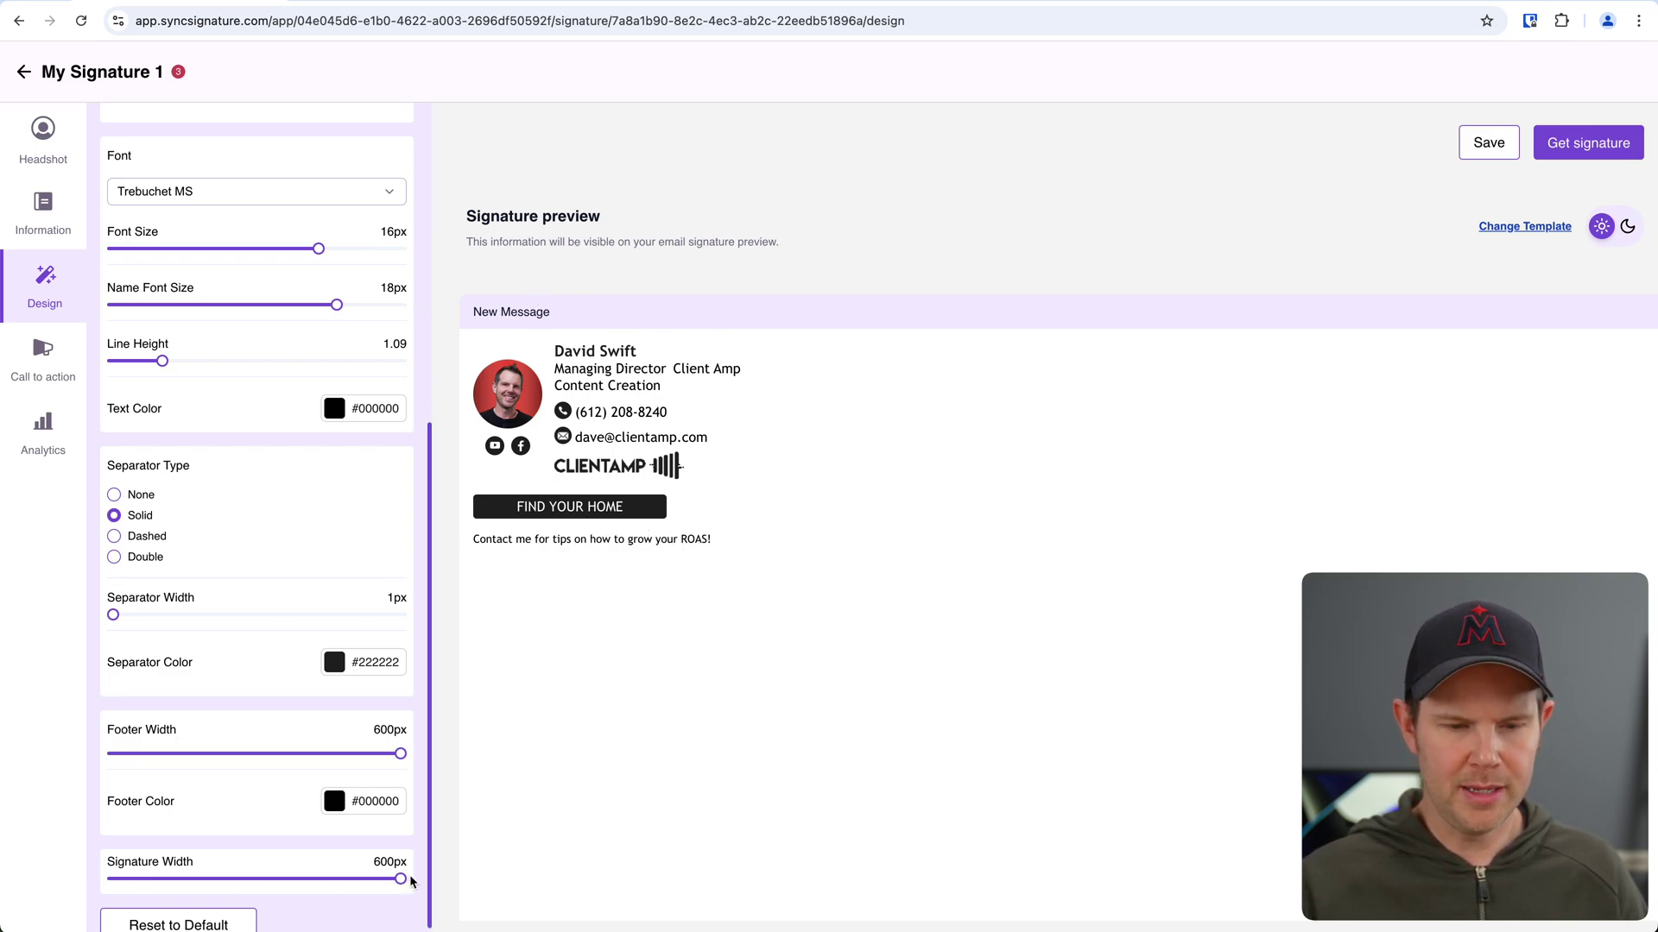
pyautogui.moveTo(402, 879); pyautogui.dragTo(134, 880)
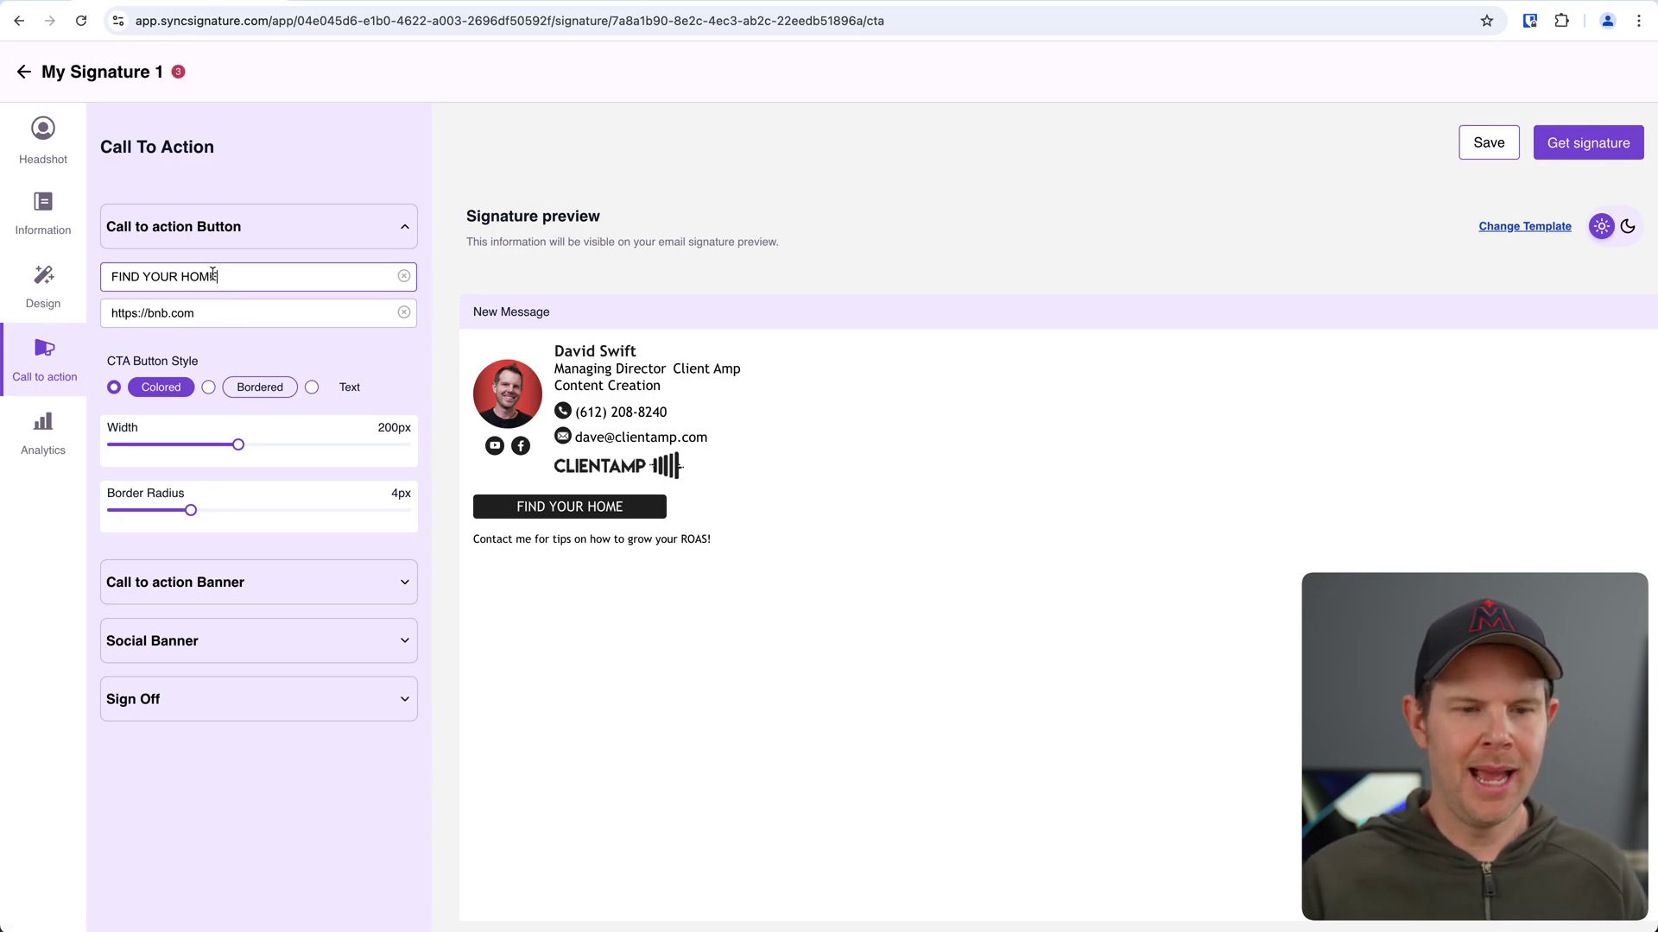
# Change the call-to-action button's title to "FIND YOUR TECH STACK SECOND LINE".
pyautogui.moveTo(216, 276); pyautogui.dragTo(38, 268)
pyautogui.write('FIND YOUR TECH STACK')
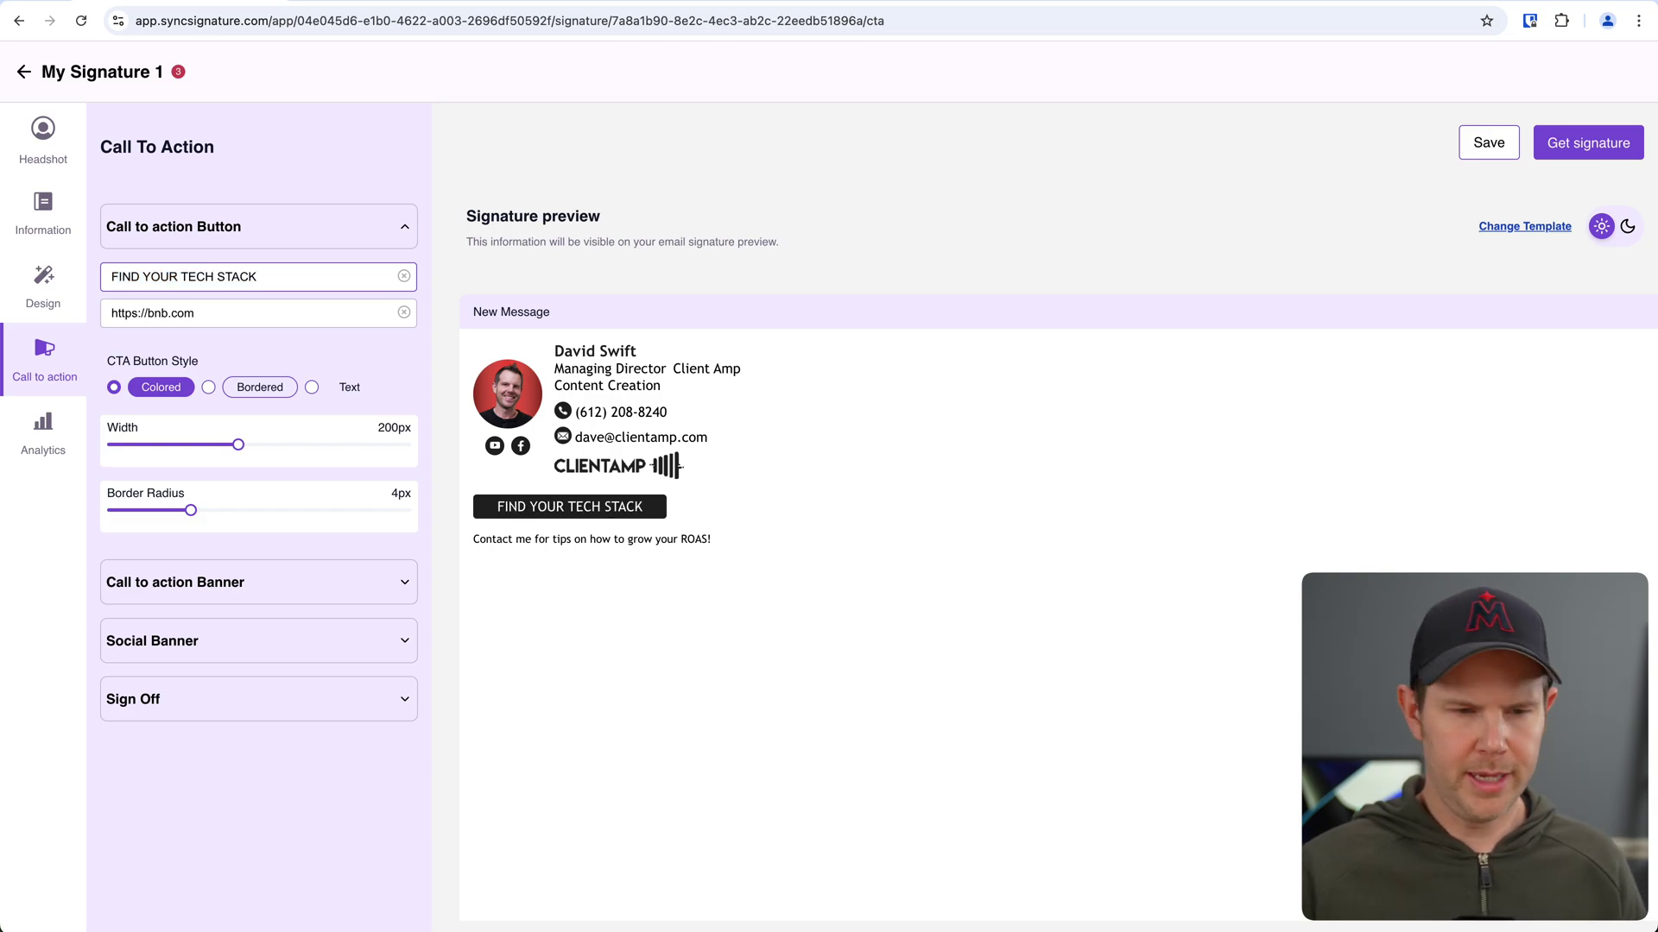
pyautogui.click(201, 312)
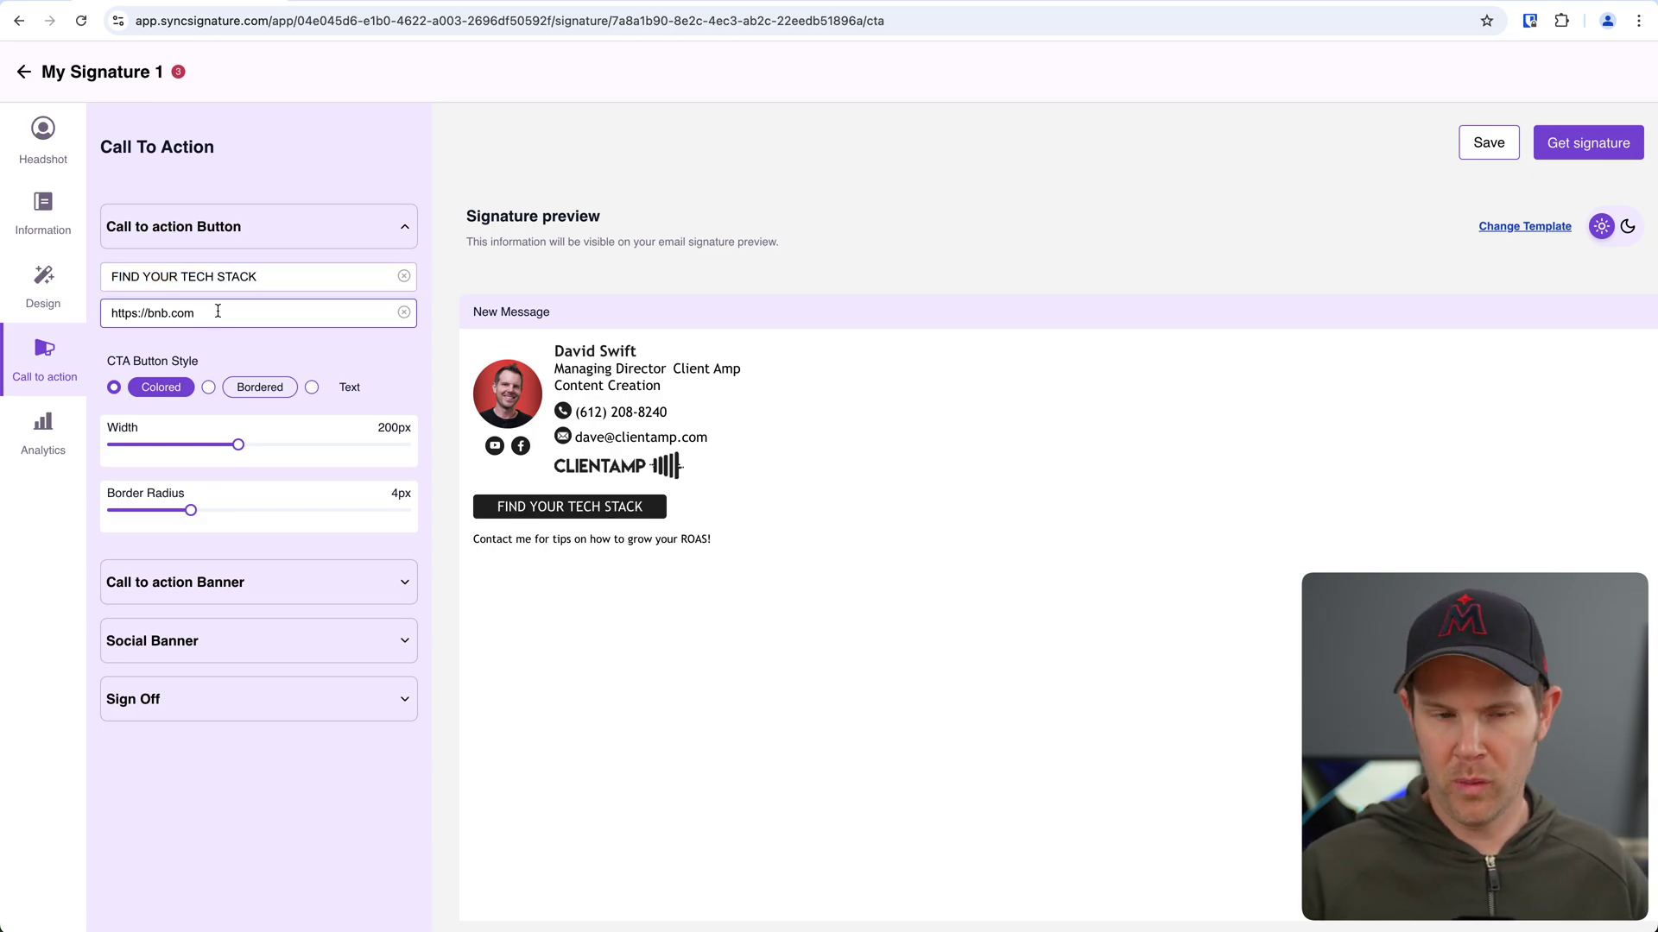
pyautogui.click(309, 277)
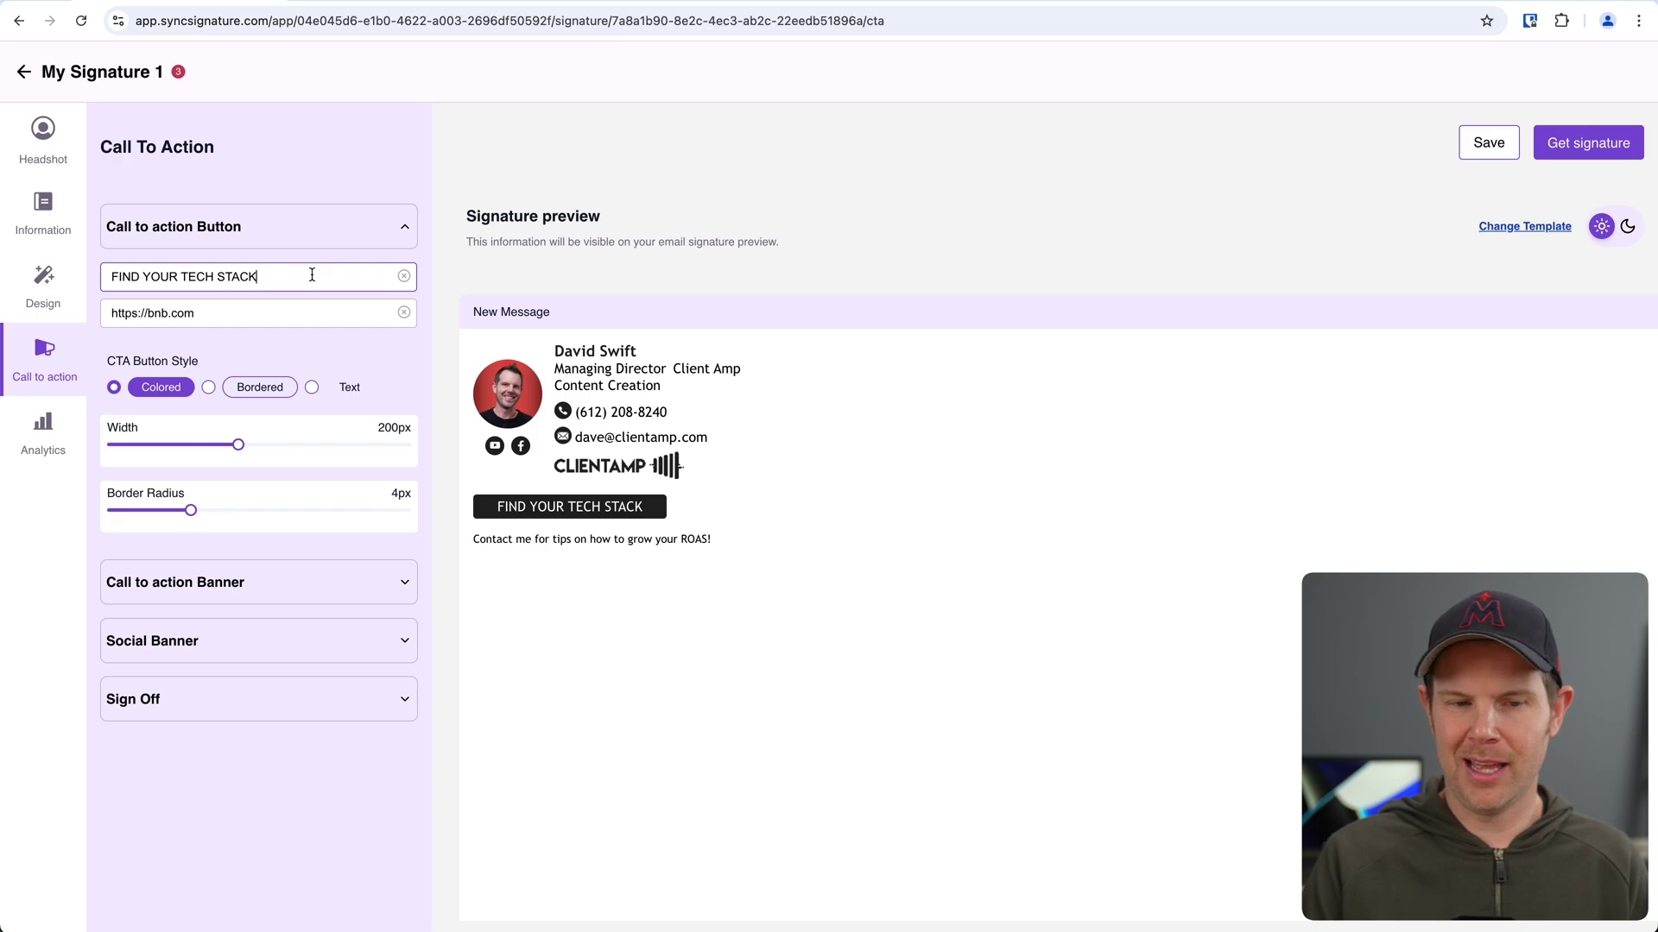
pyautogui.write('SECOND ')
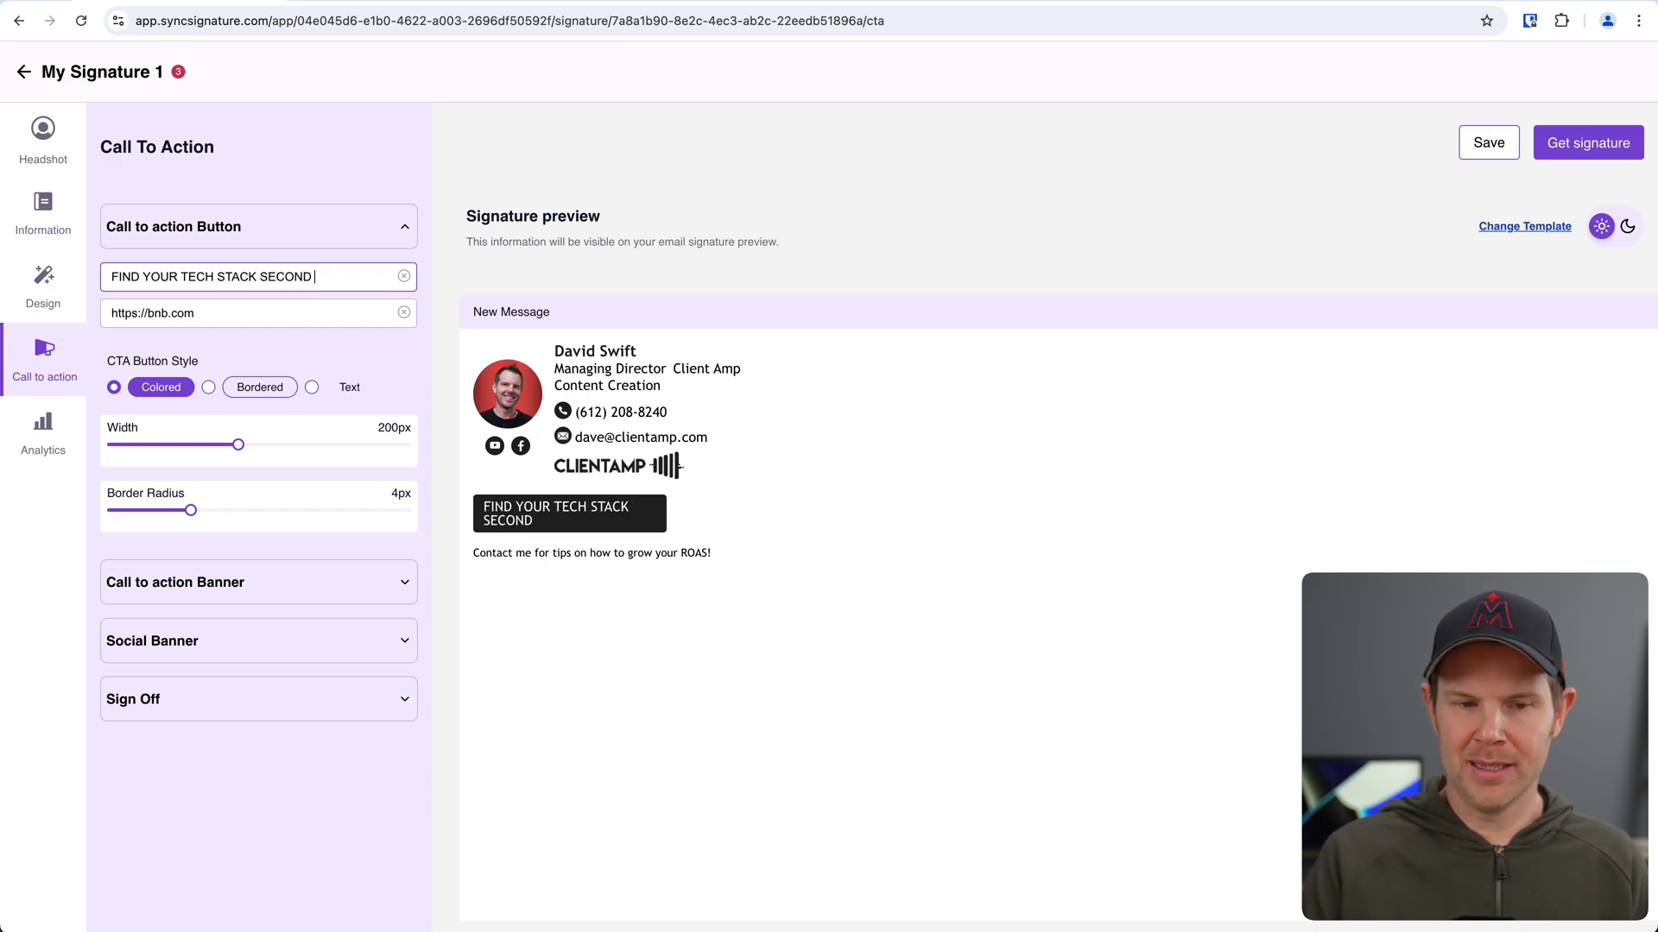
pyautogui.write('LINE')
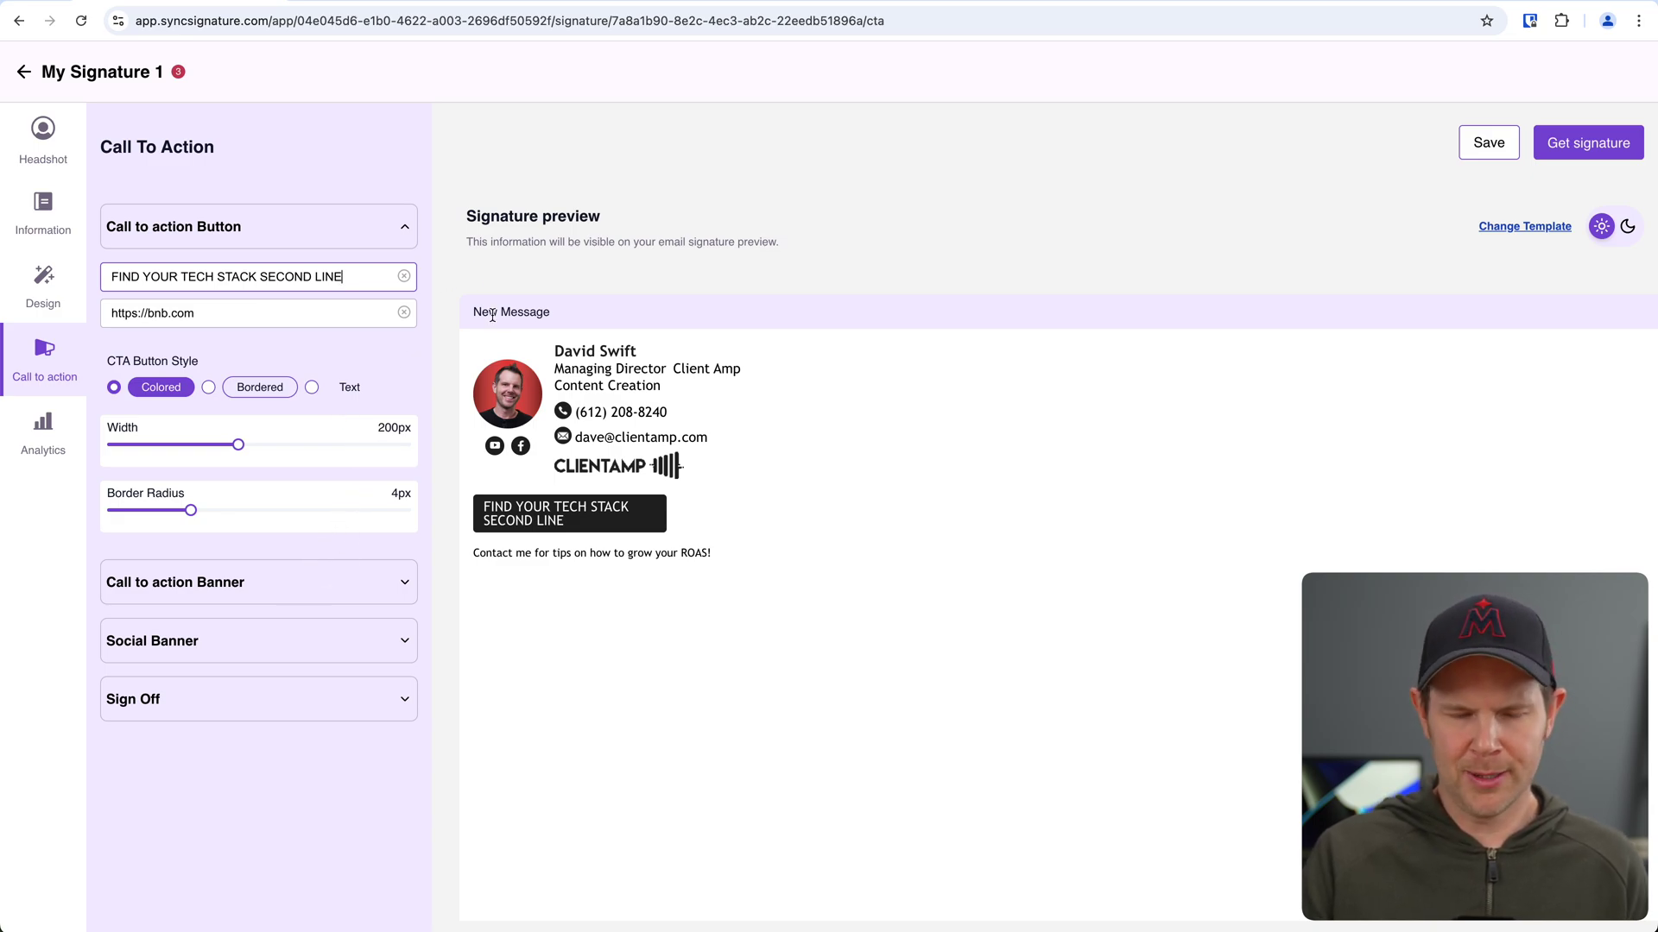
# Clear the call-to-action button's title completely and open the call to action banner options.
pyautogui.moveTo(383, 277); pyautogui.dragTo(261, 276)
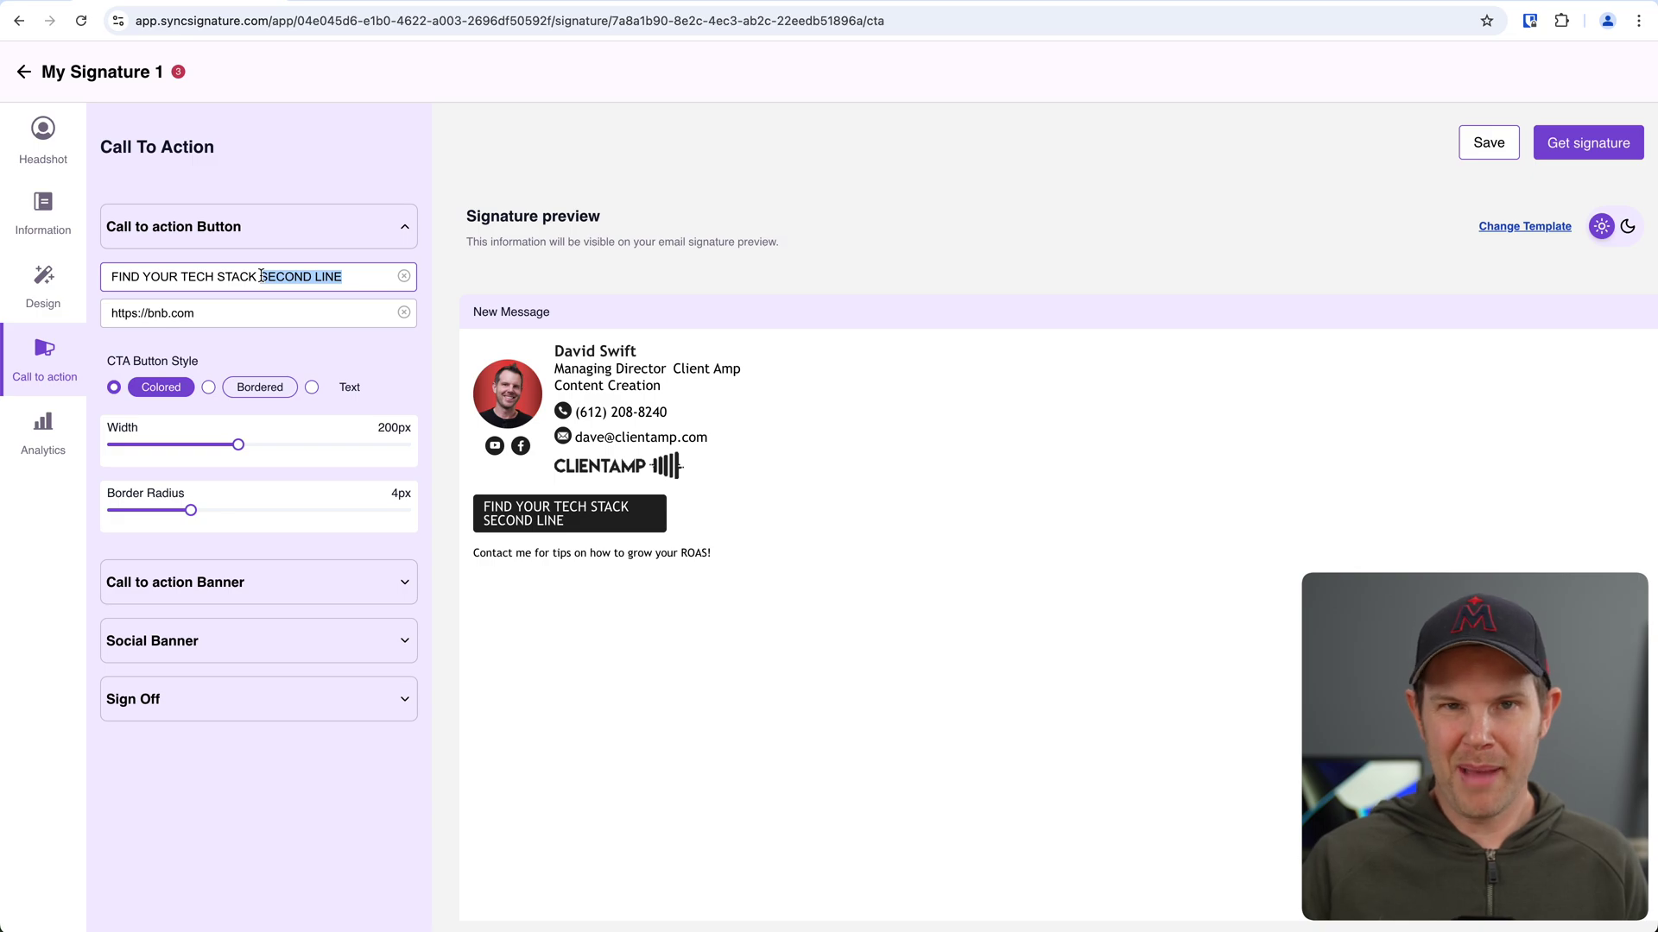
pyautogui.press('BackSpace')
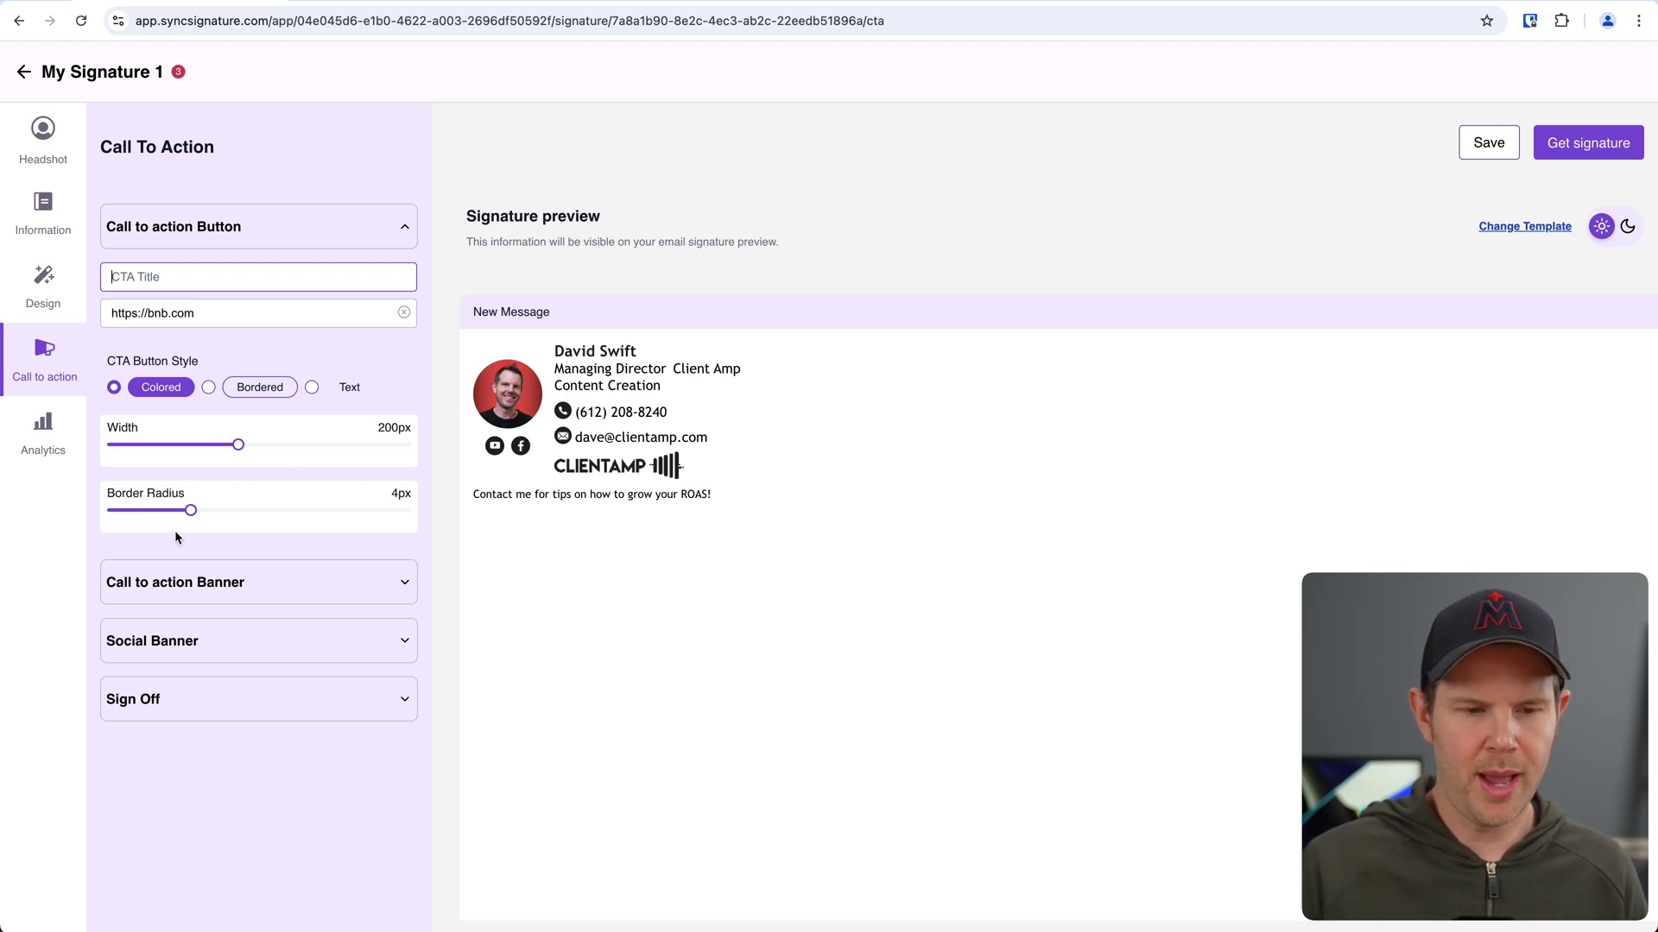
pyautogui.click(285, 581)
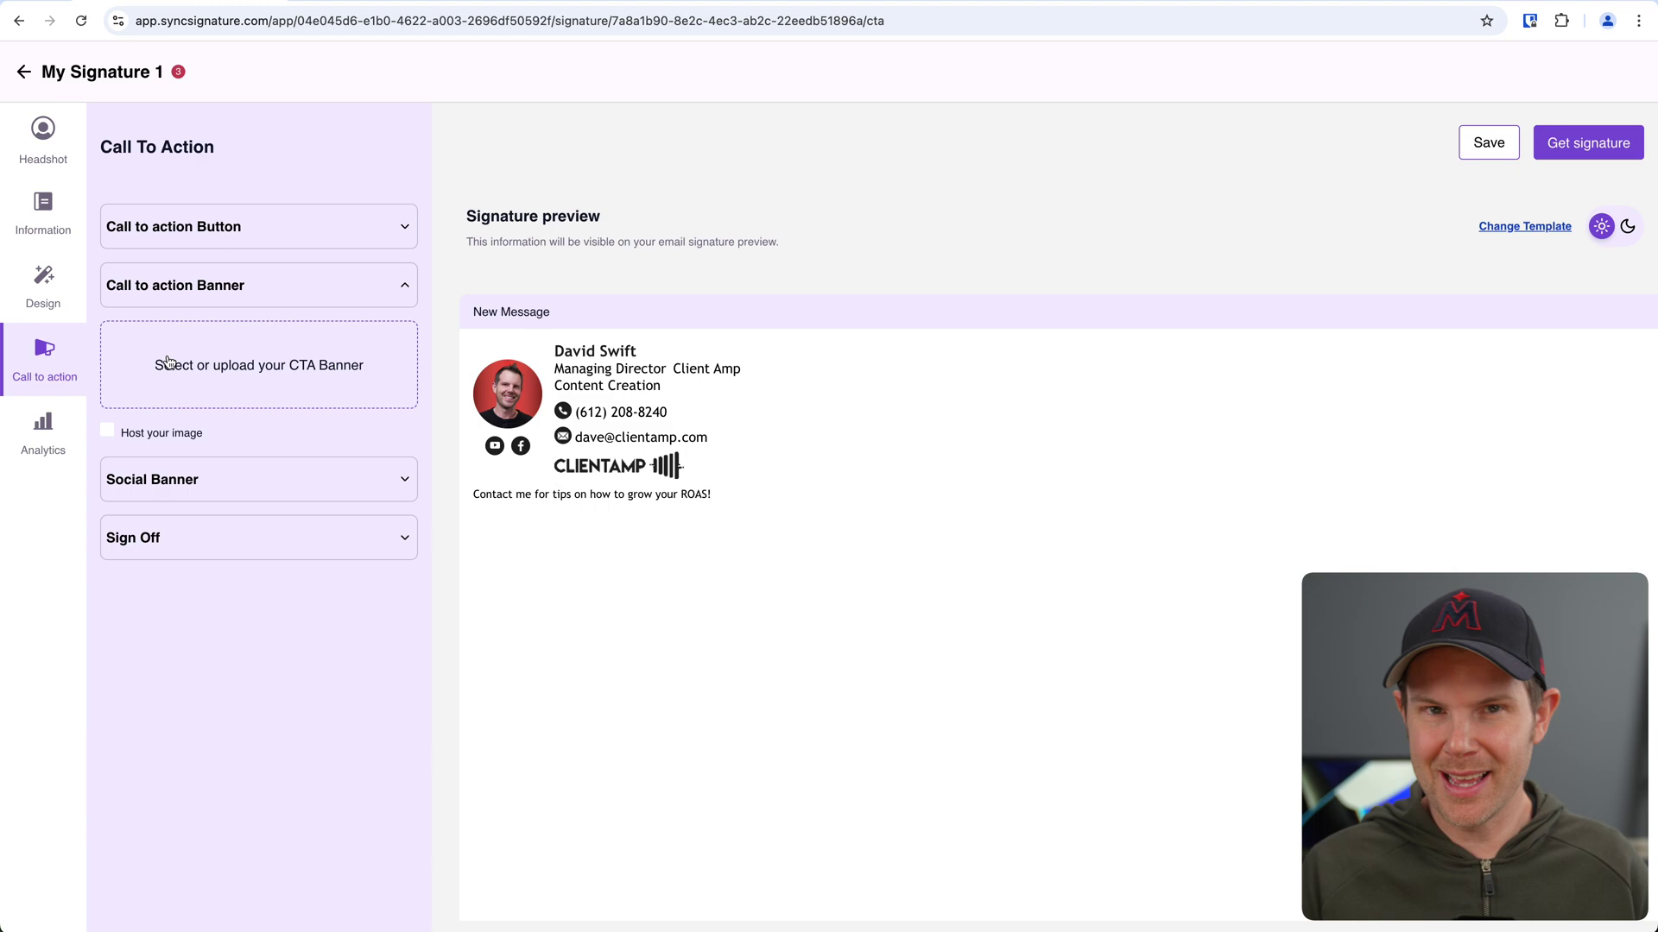
# Try a Facebook social banner by entering the Facebook group link, and leave the signature without it.
pyautogui.click(166, 485)
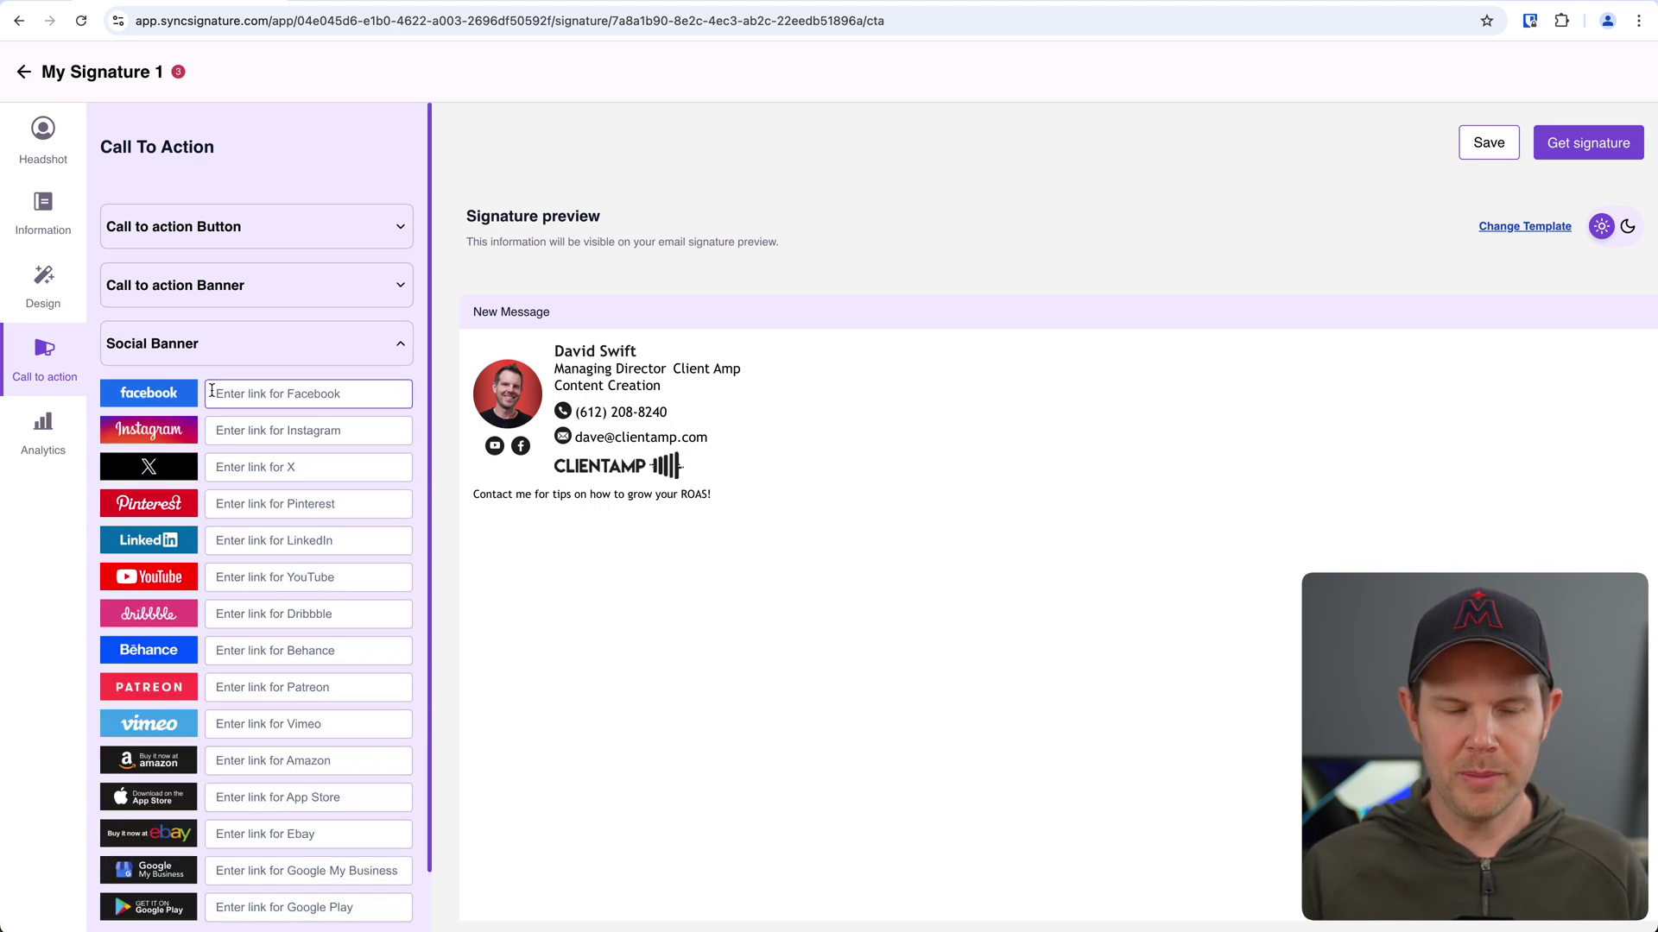
pyautogui.scroll(-1, 155, 838)
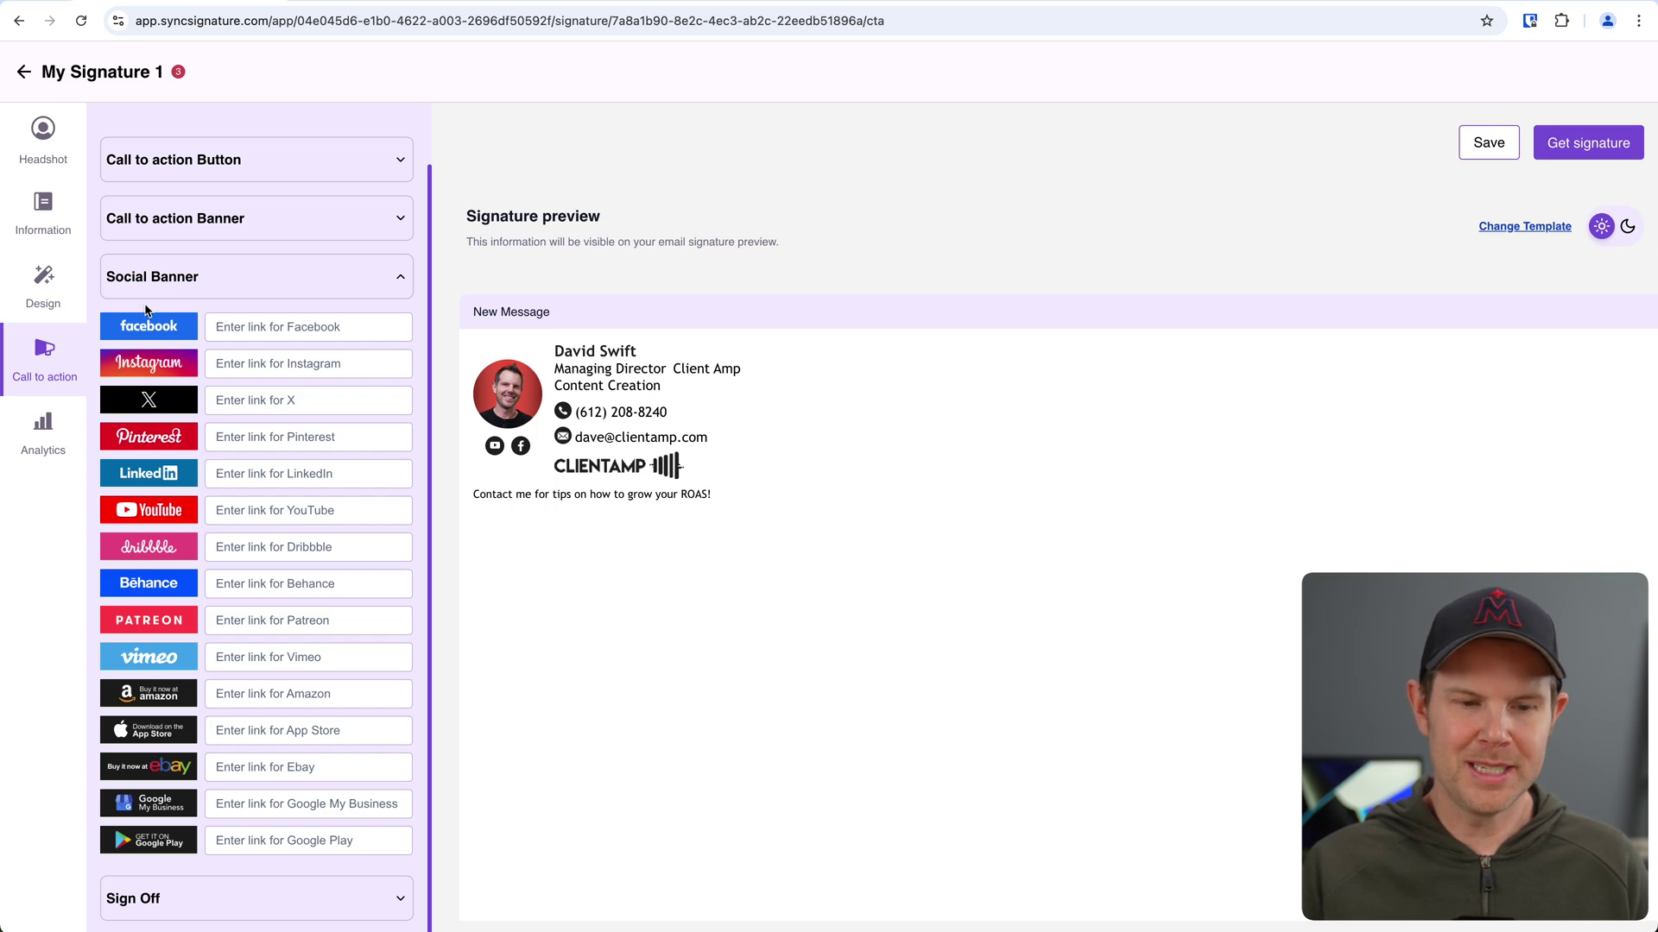
pyautogui.scroll(1, 183, 680)
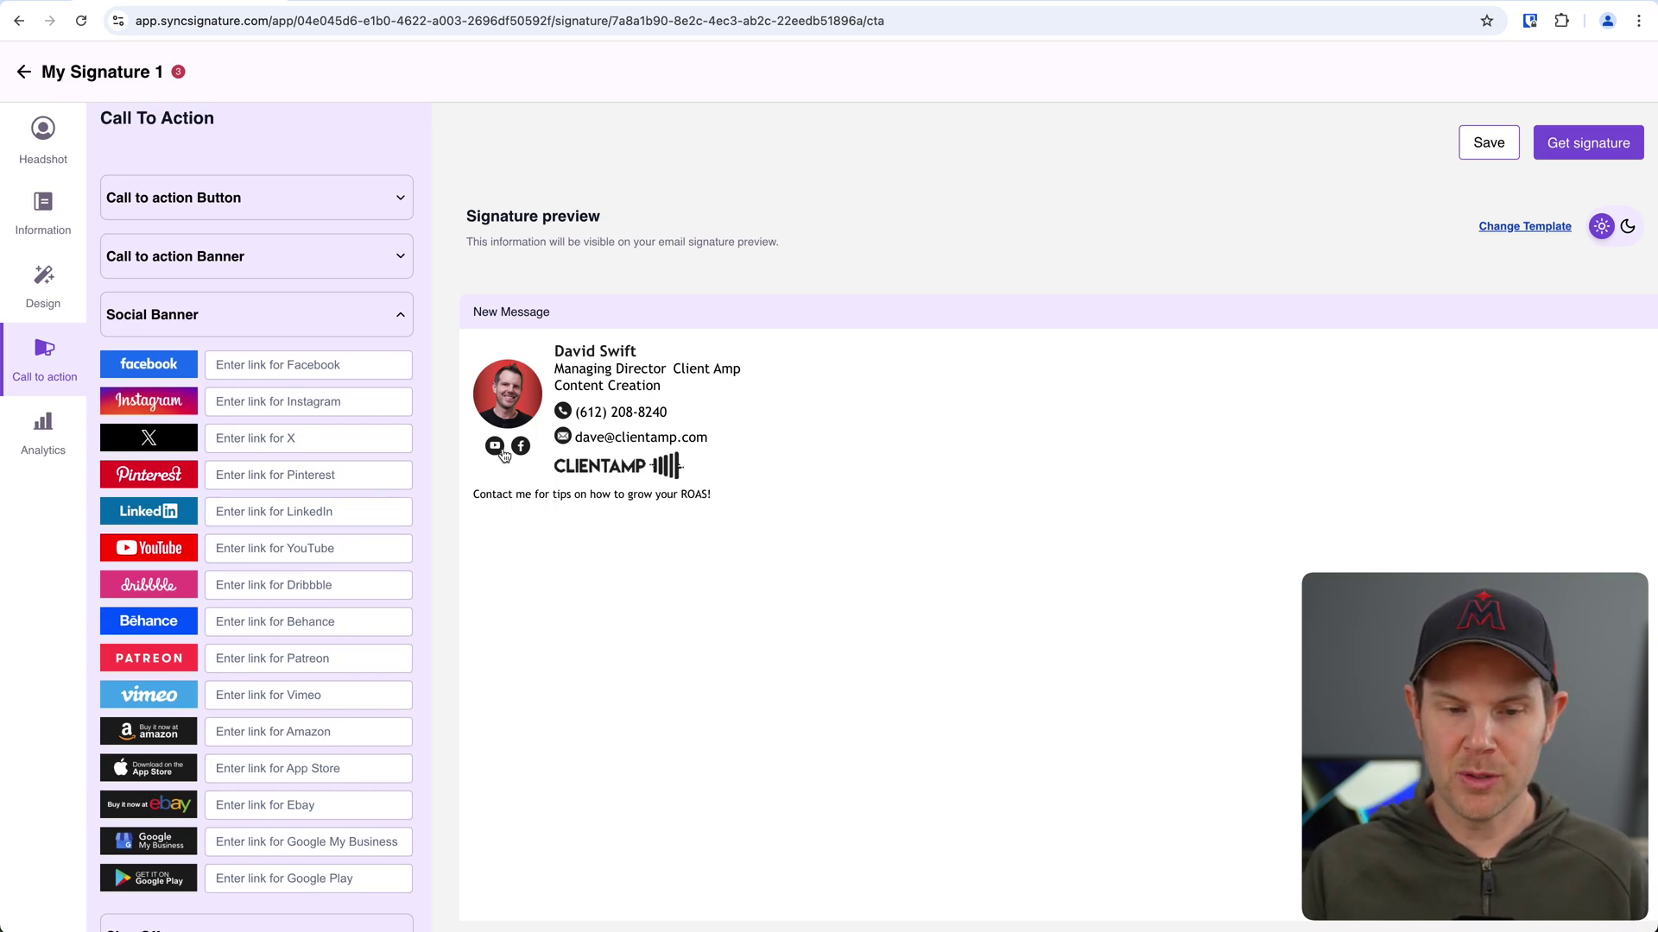
pyautogui.click(275, 354)
pyautogui.write('http://facebook.com/groups/daveswift')
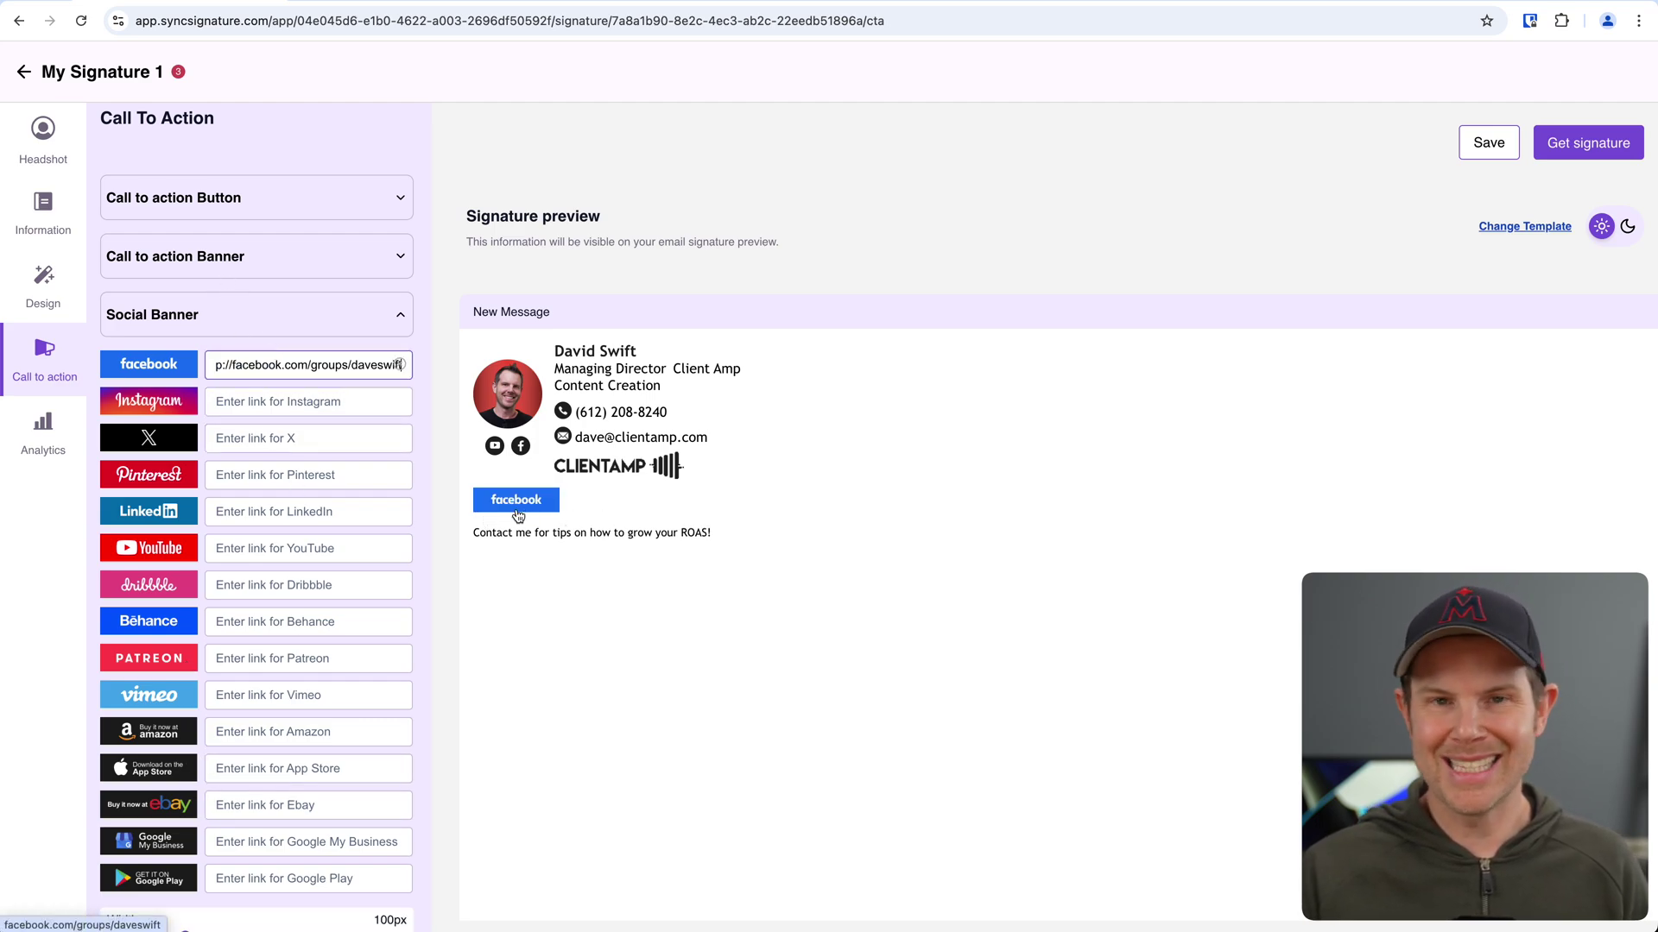
pyautogui.click(298, 326)
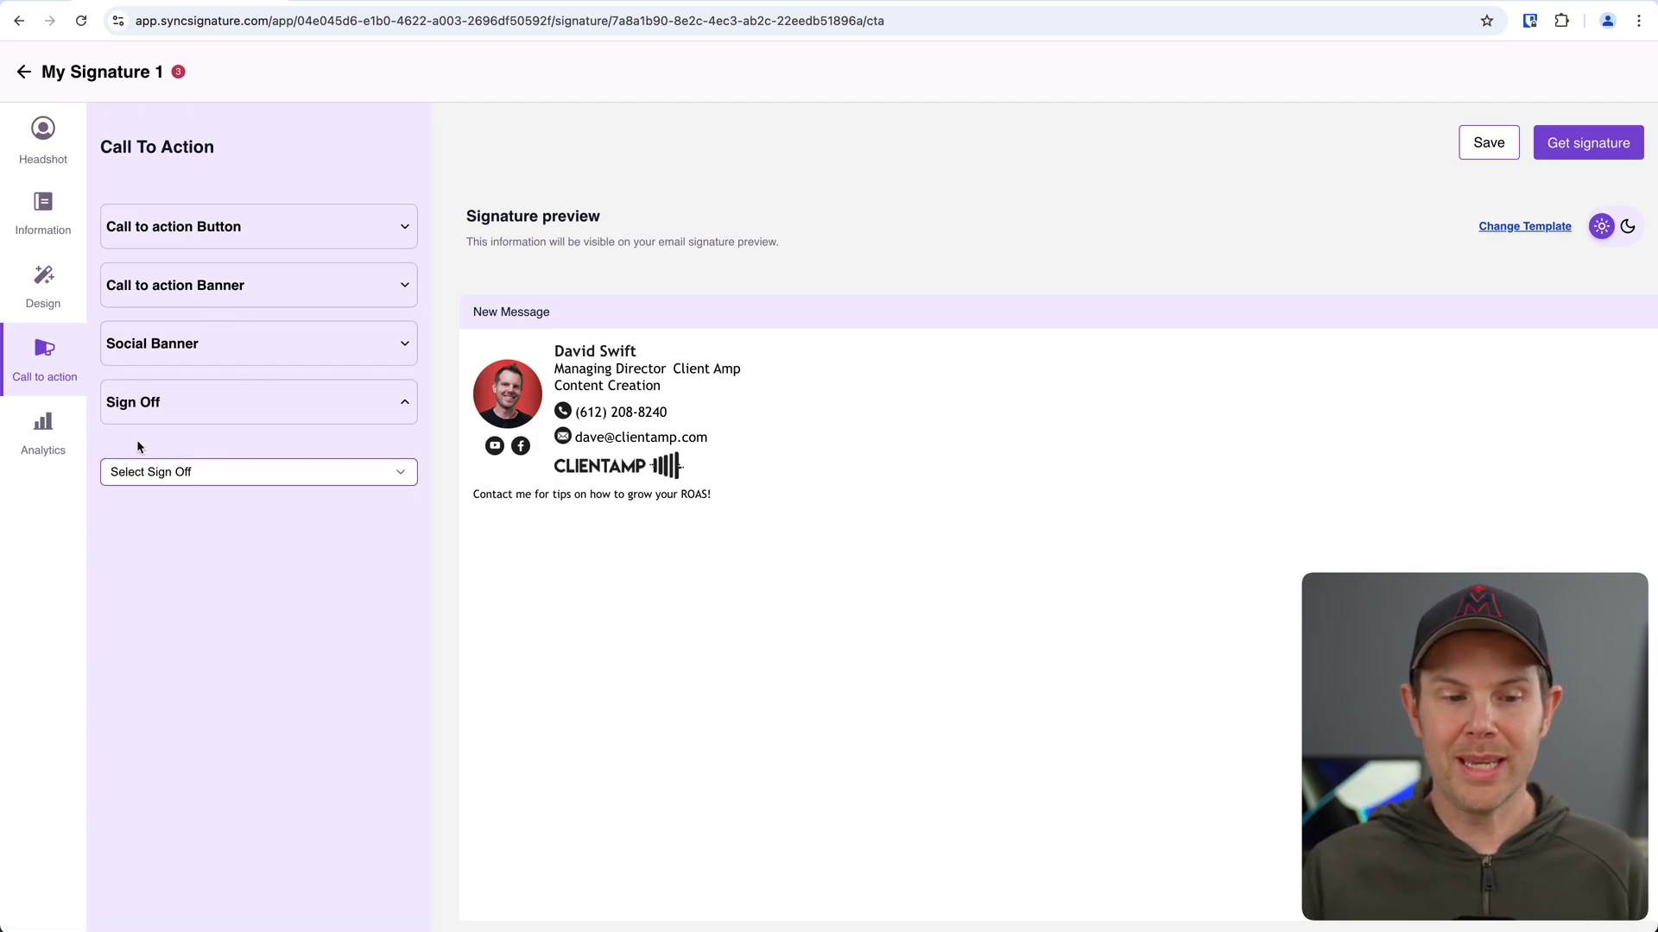
# Try the "Best," sign-off and set the signature's sign-off to "Best wishes,".
pyautogui.click(247, 472)
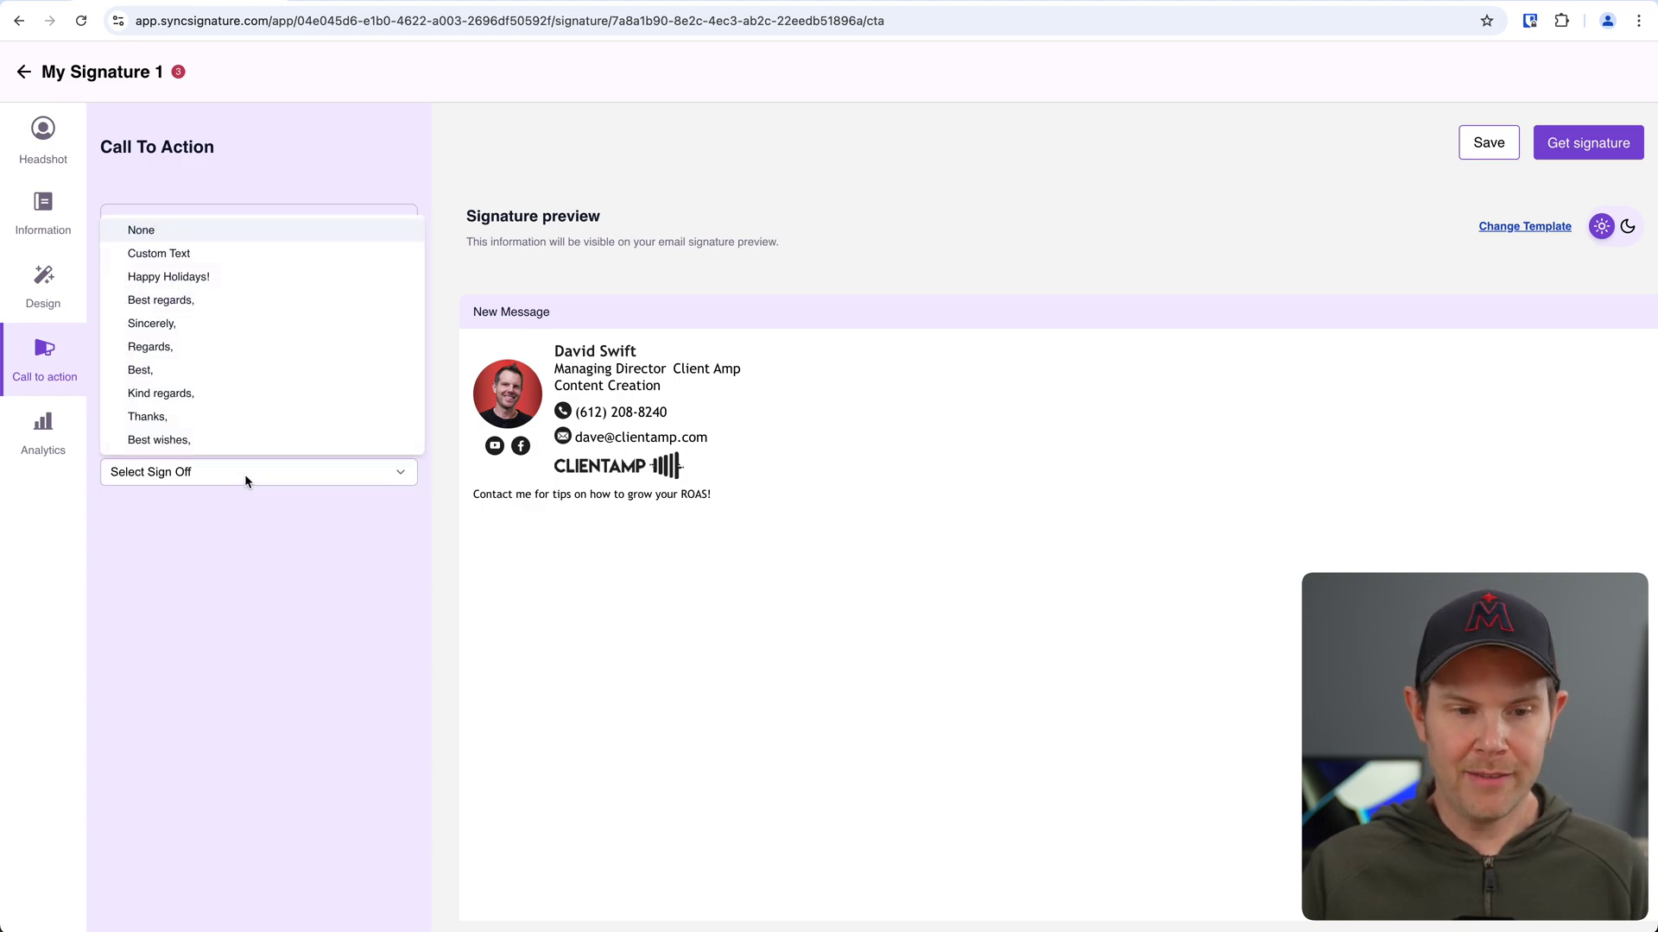
pyautogui.click(219, 370)
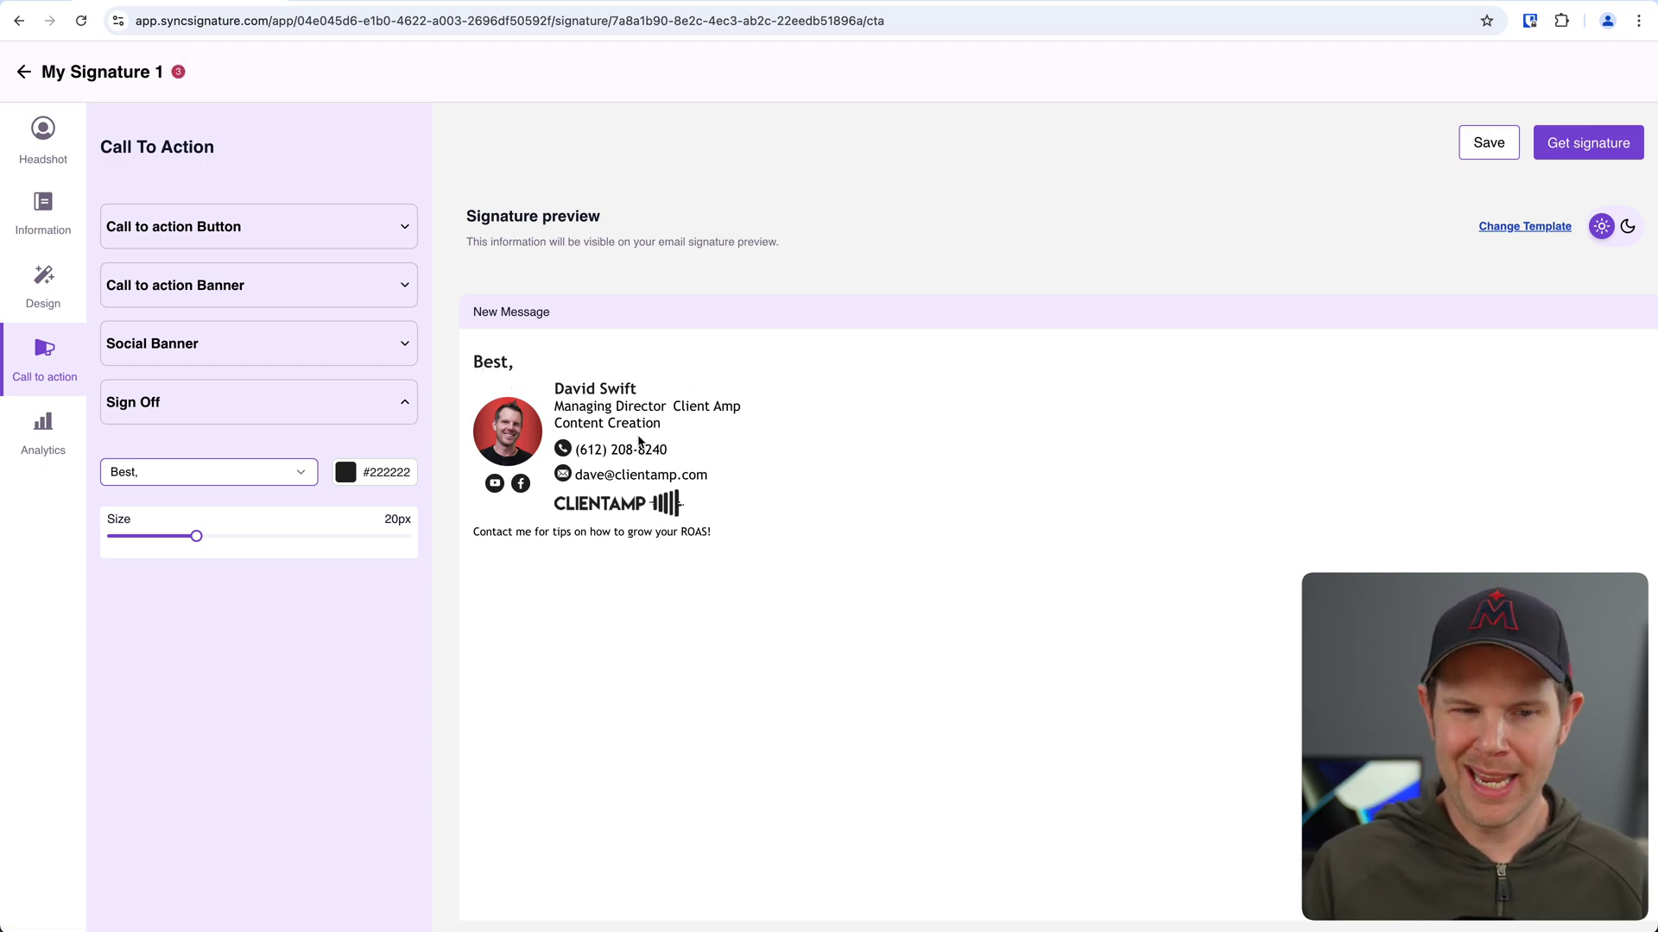
pyautogui.click(267, 416)
pyautogui.click(260, 414)
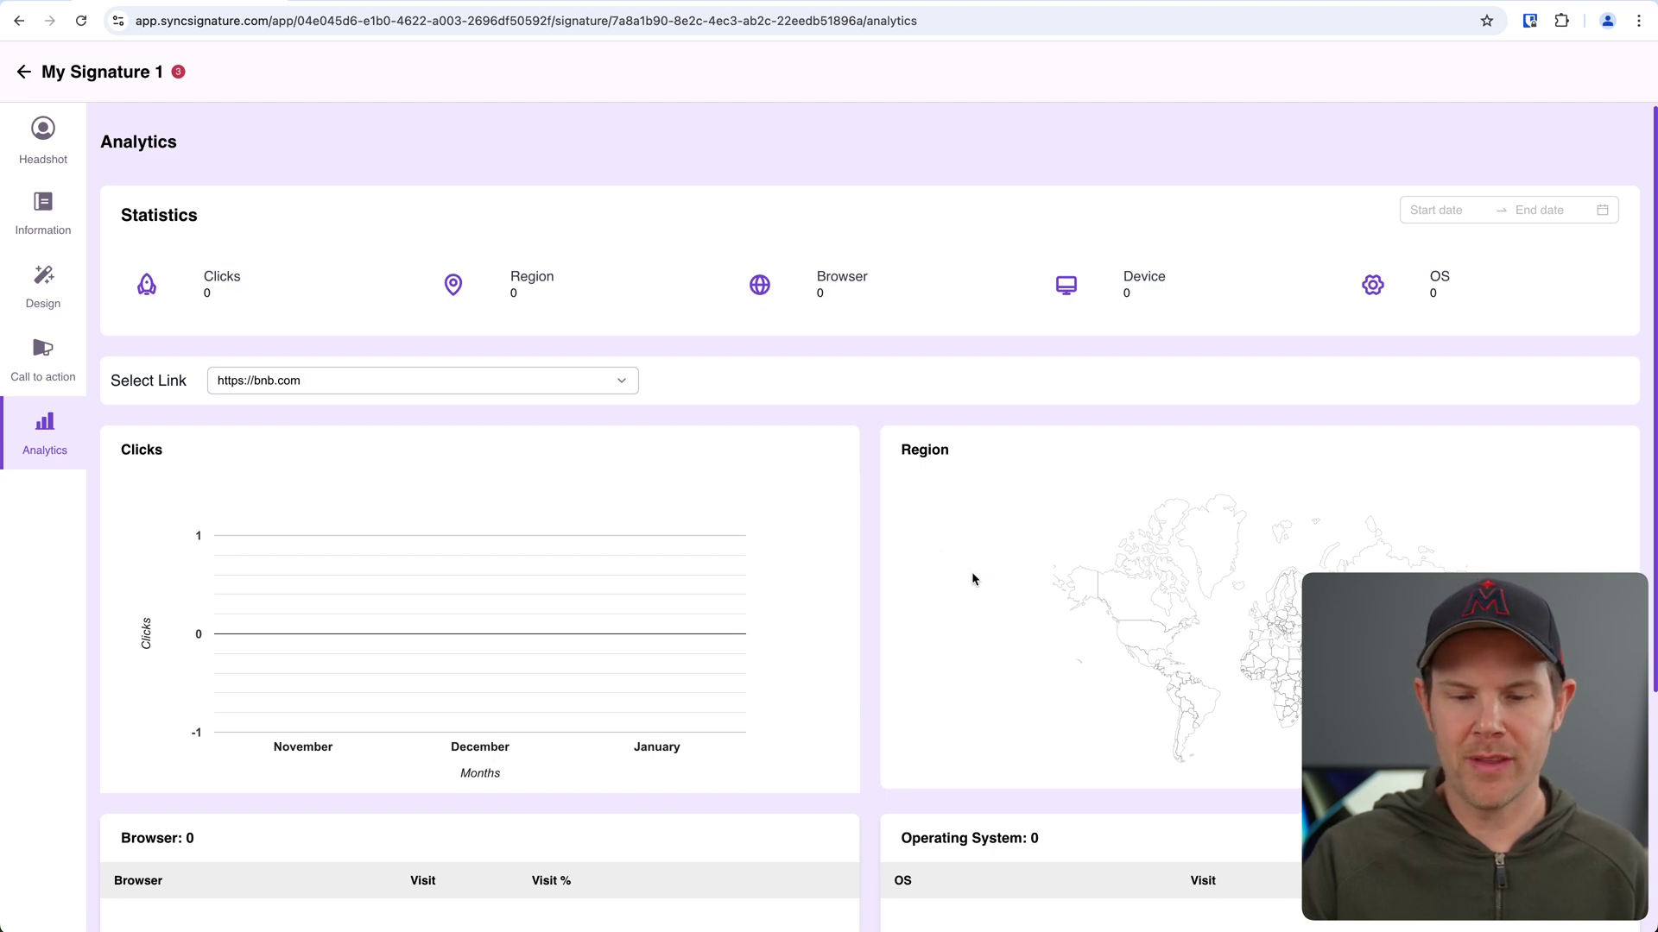
# Look through the signature's link analytics for clicks, region, browser, operating system and device.
pyautogui.scroll(-3, 973, 574)
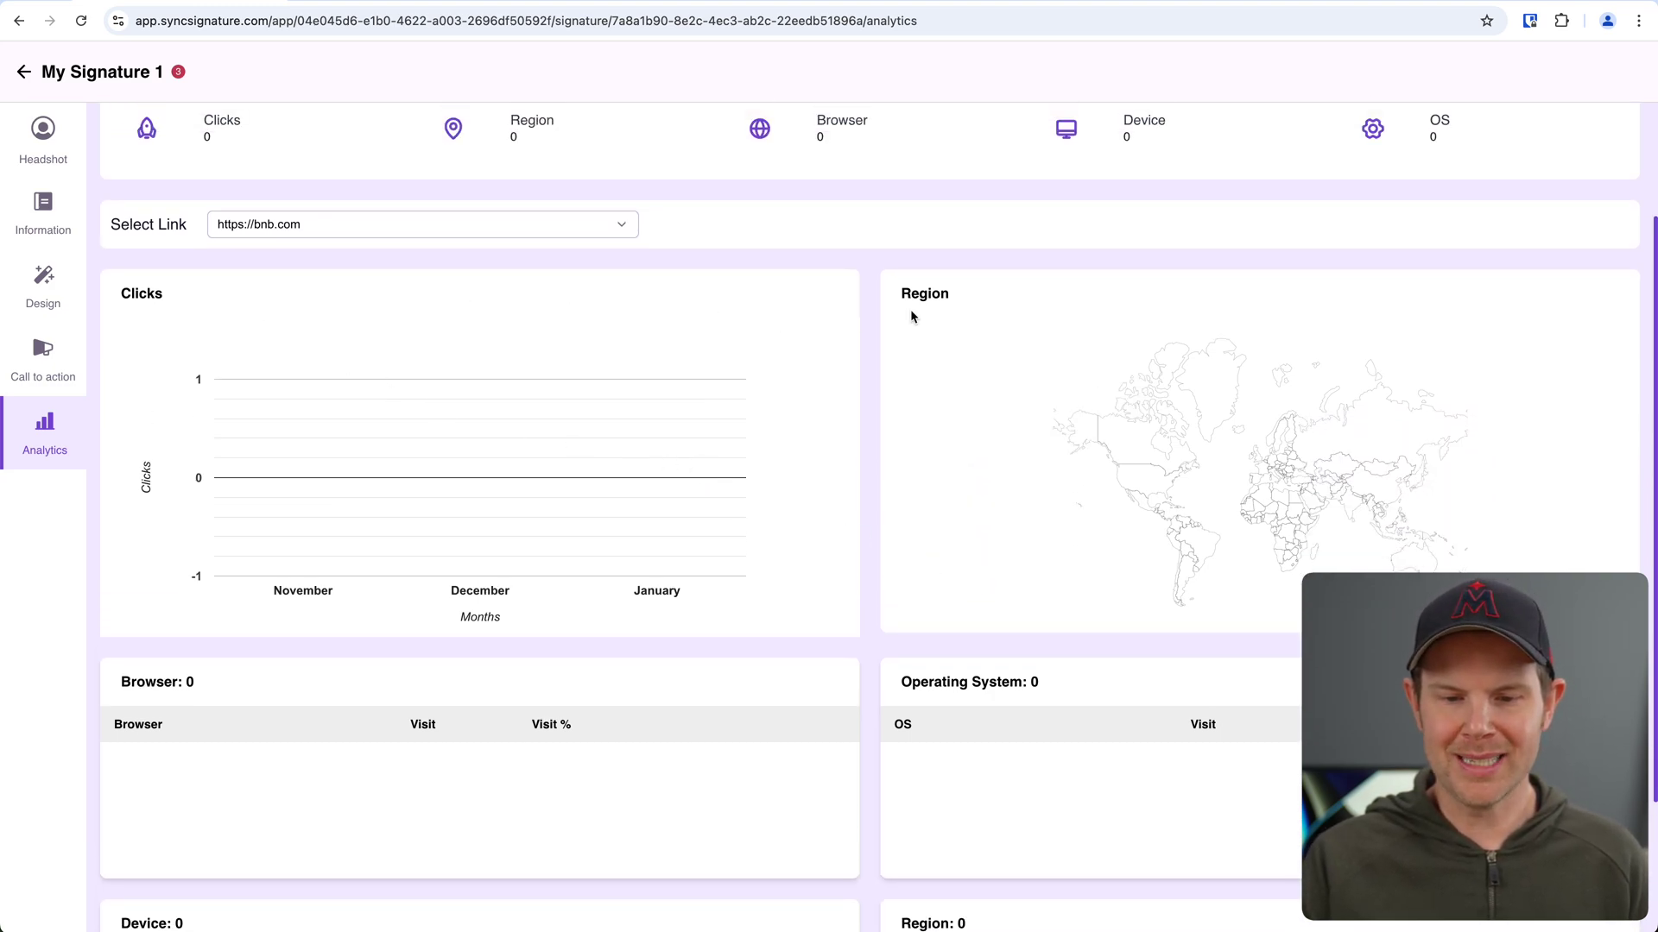
pyautogui.scroll(-1, 241, 698)
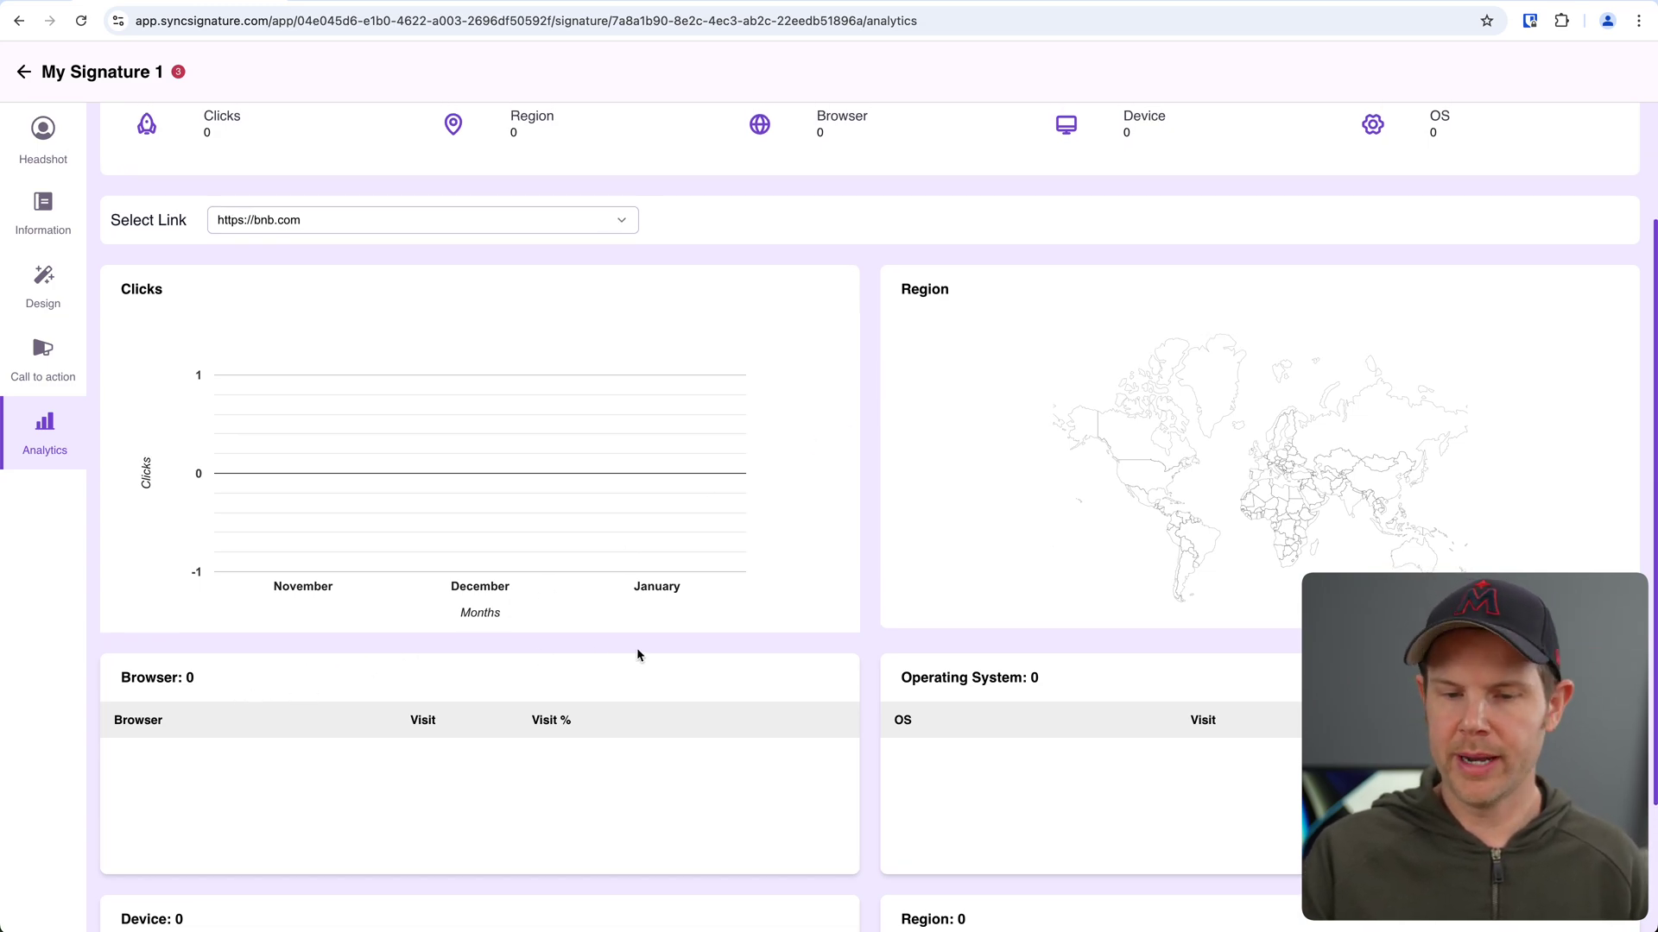
pyautogui.scroll(-4, 868, 672)
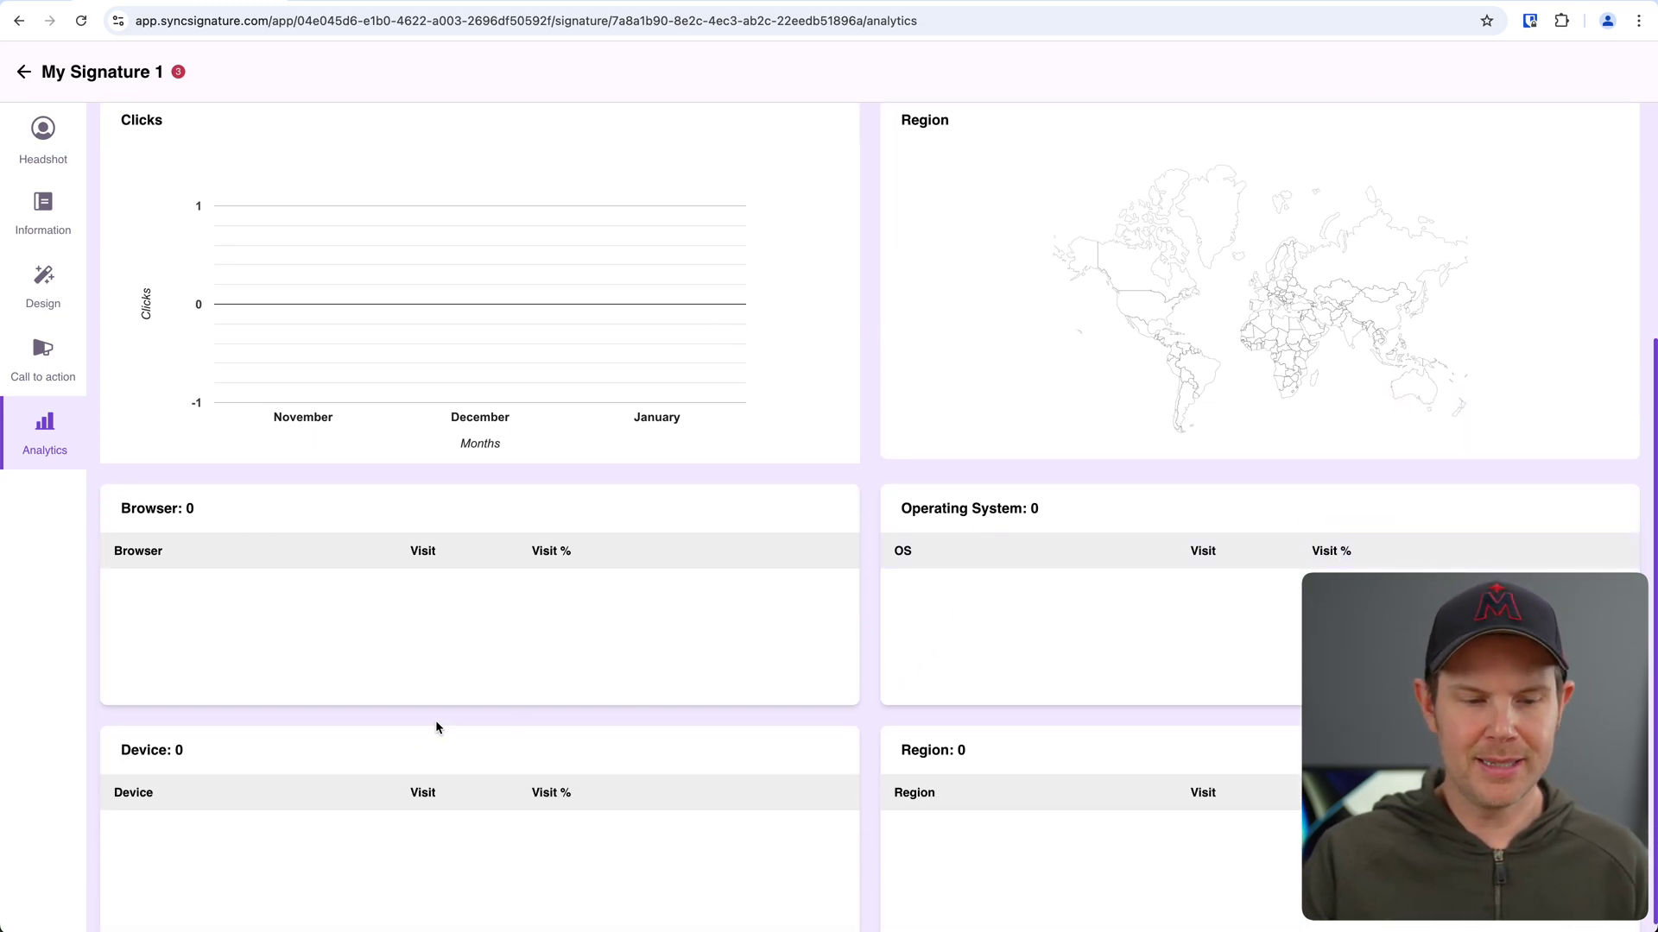
pyautogui.scroll(-1, 303, 770)
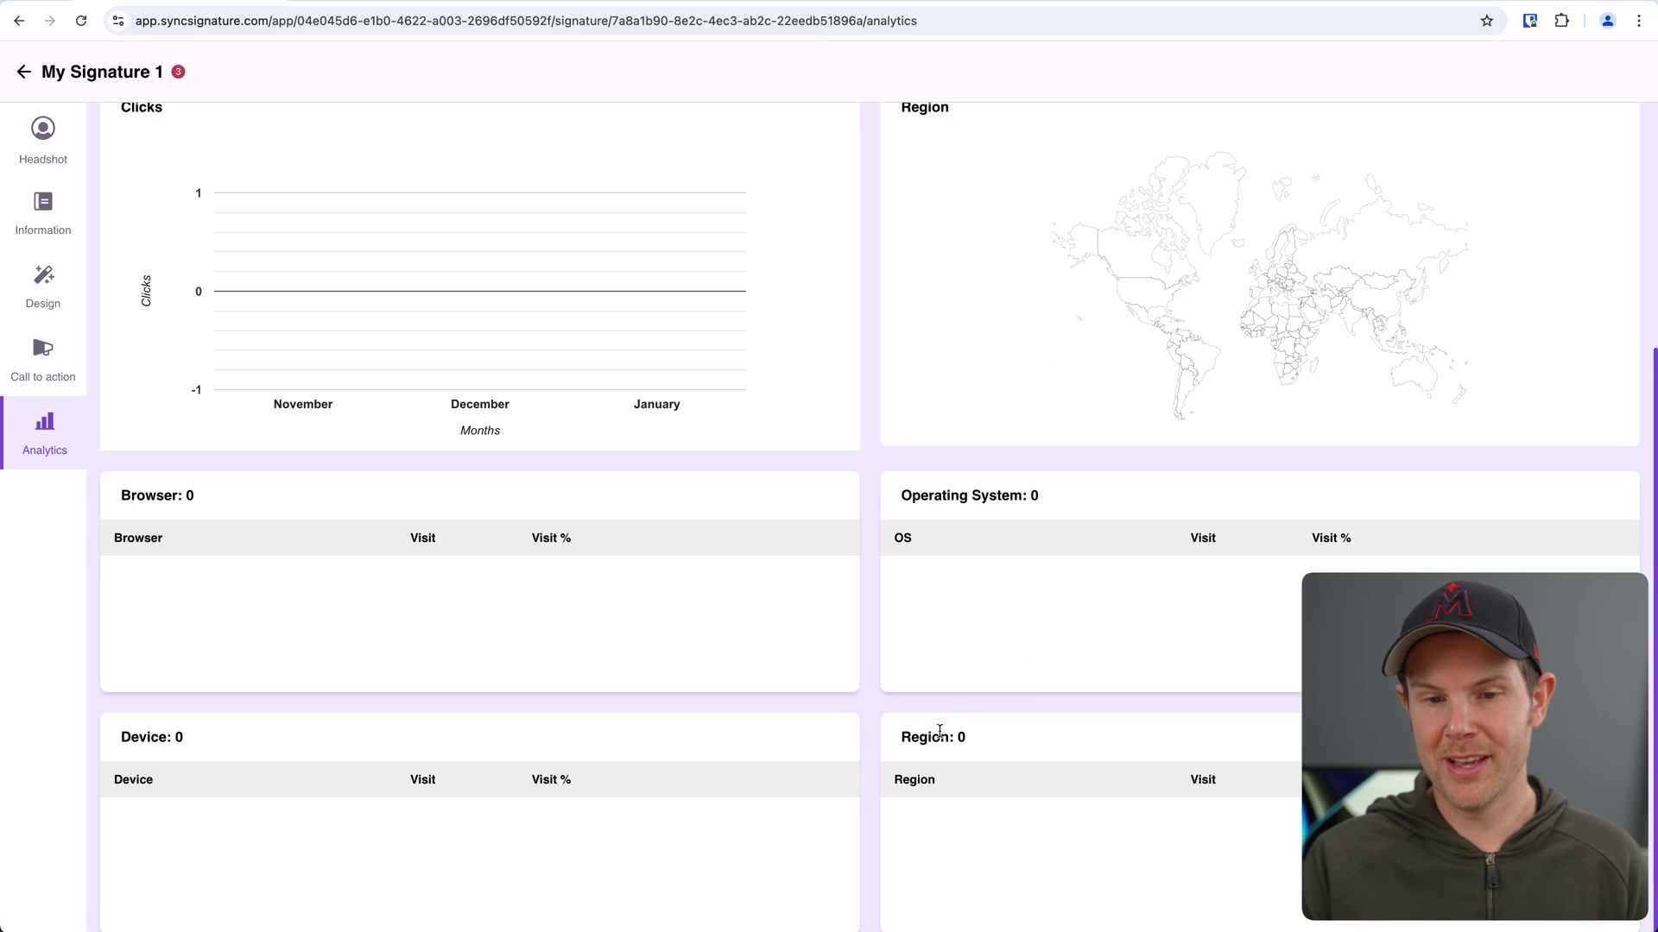
pyautogui.scroll(5, 1263, 312)
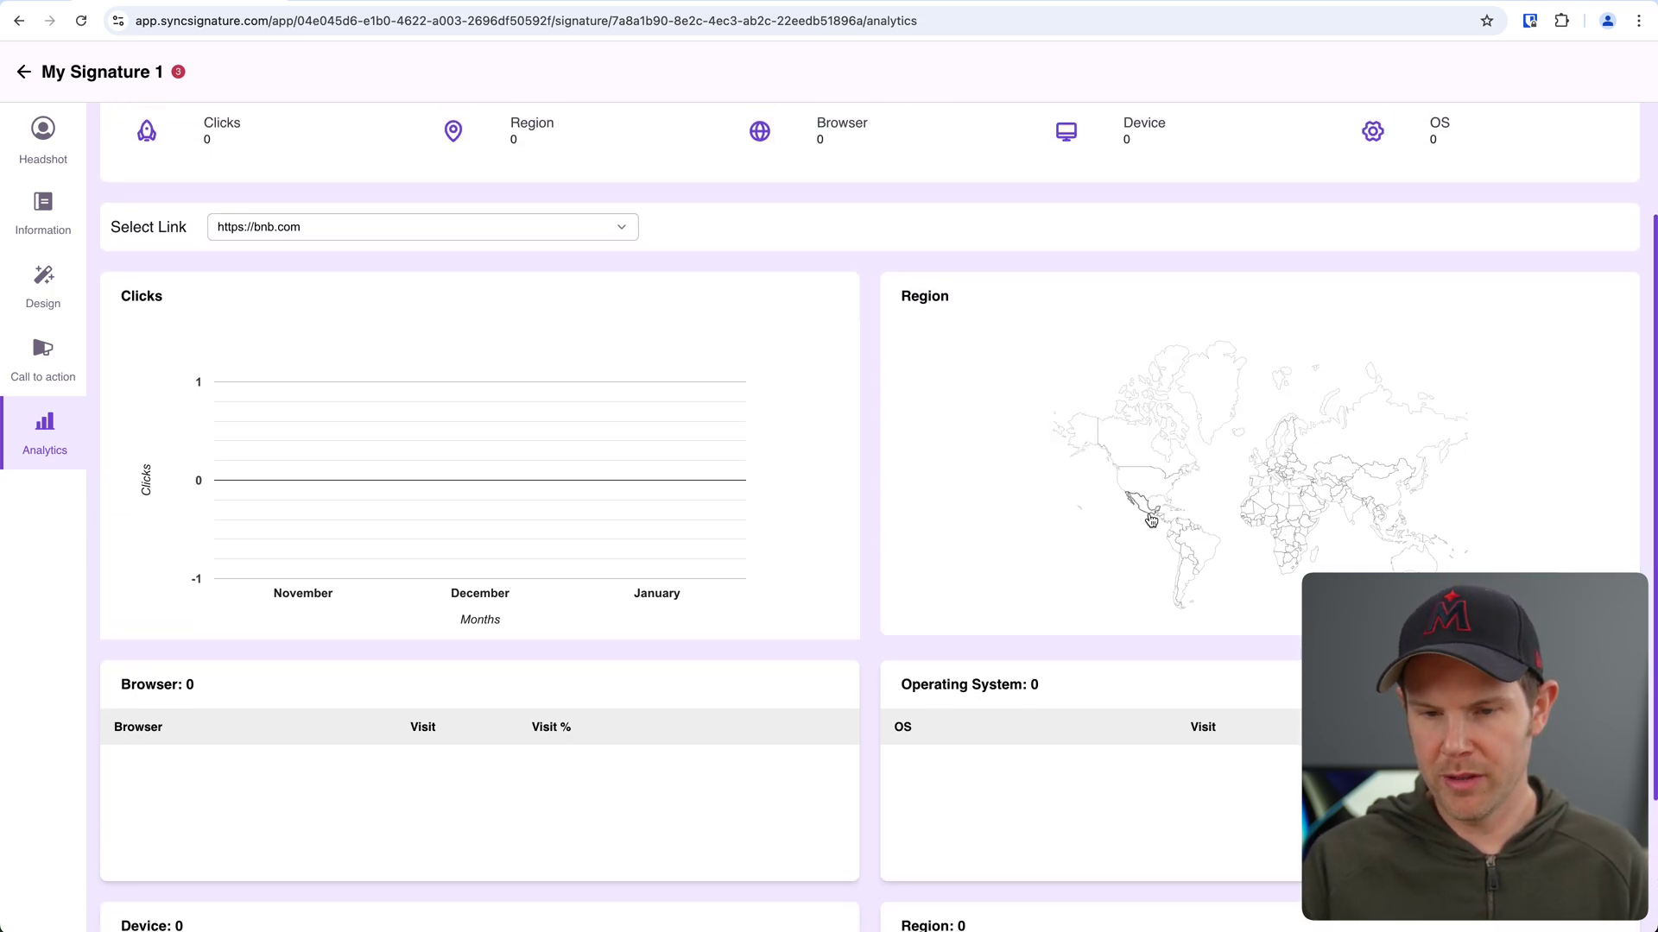
pyautogui.scroll(-5, 1255, 554)
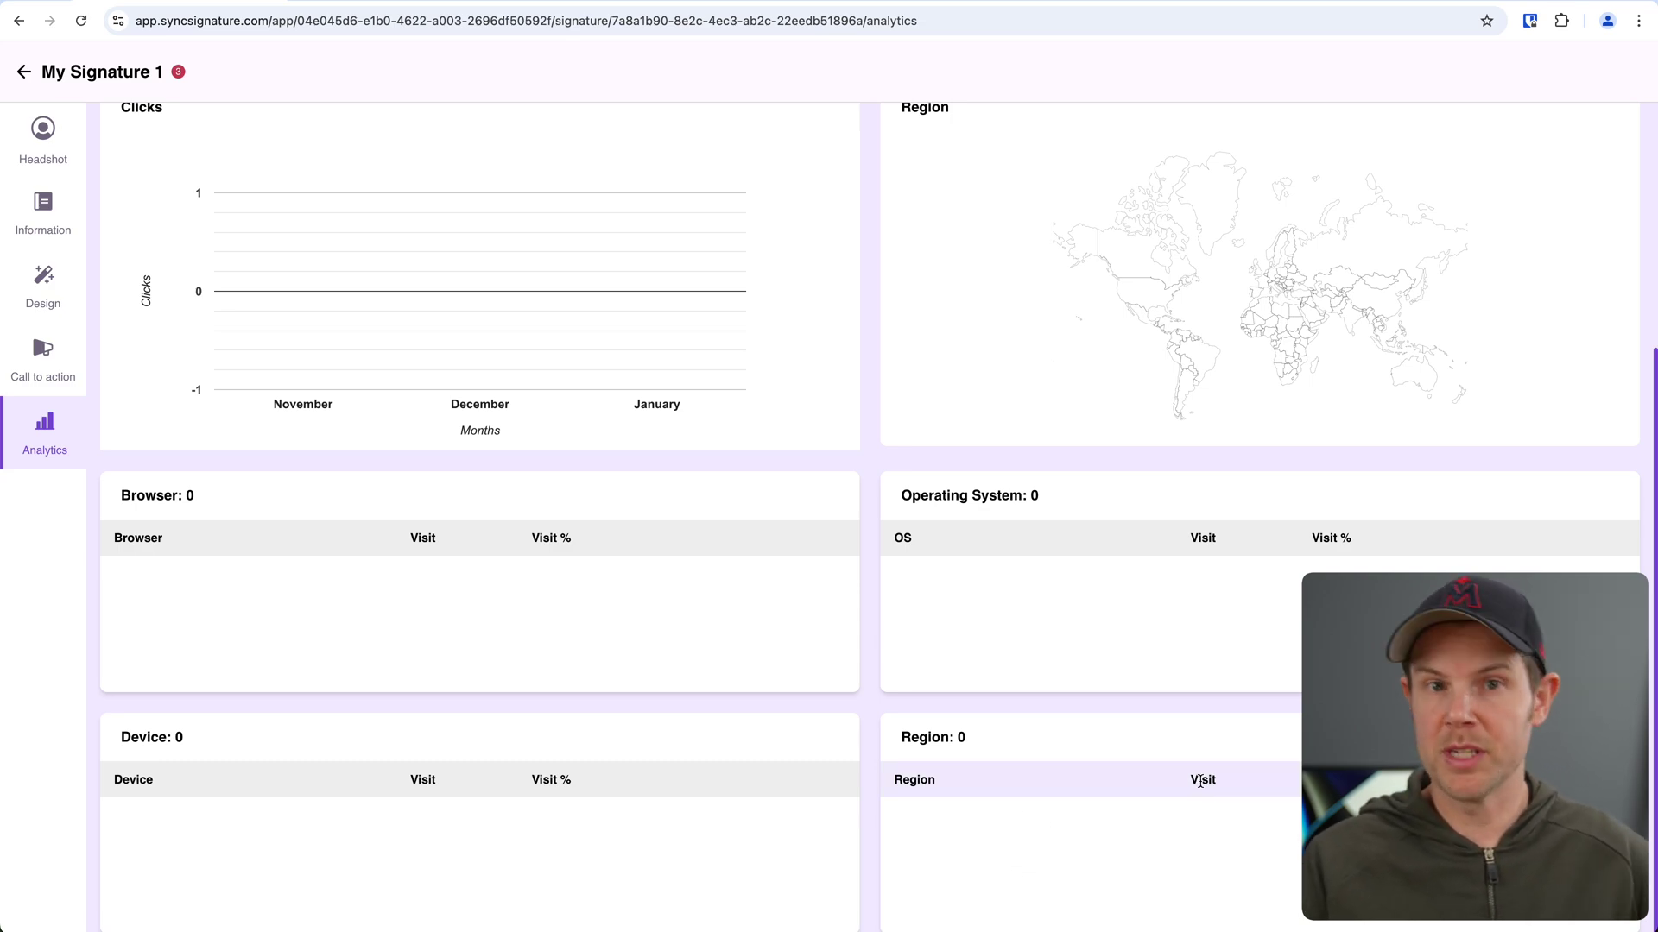
pyautogui.scroll(5, 1176, 701)
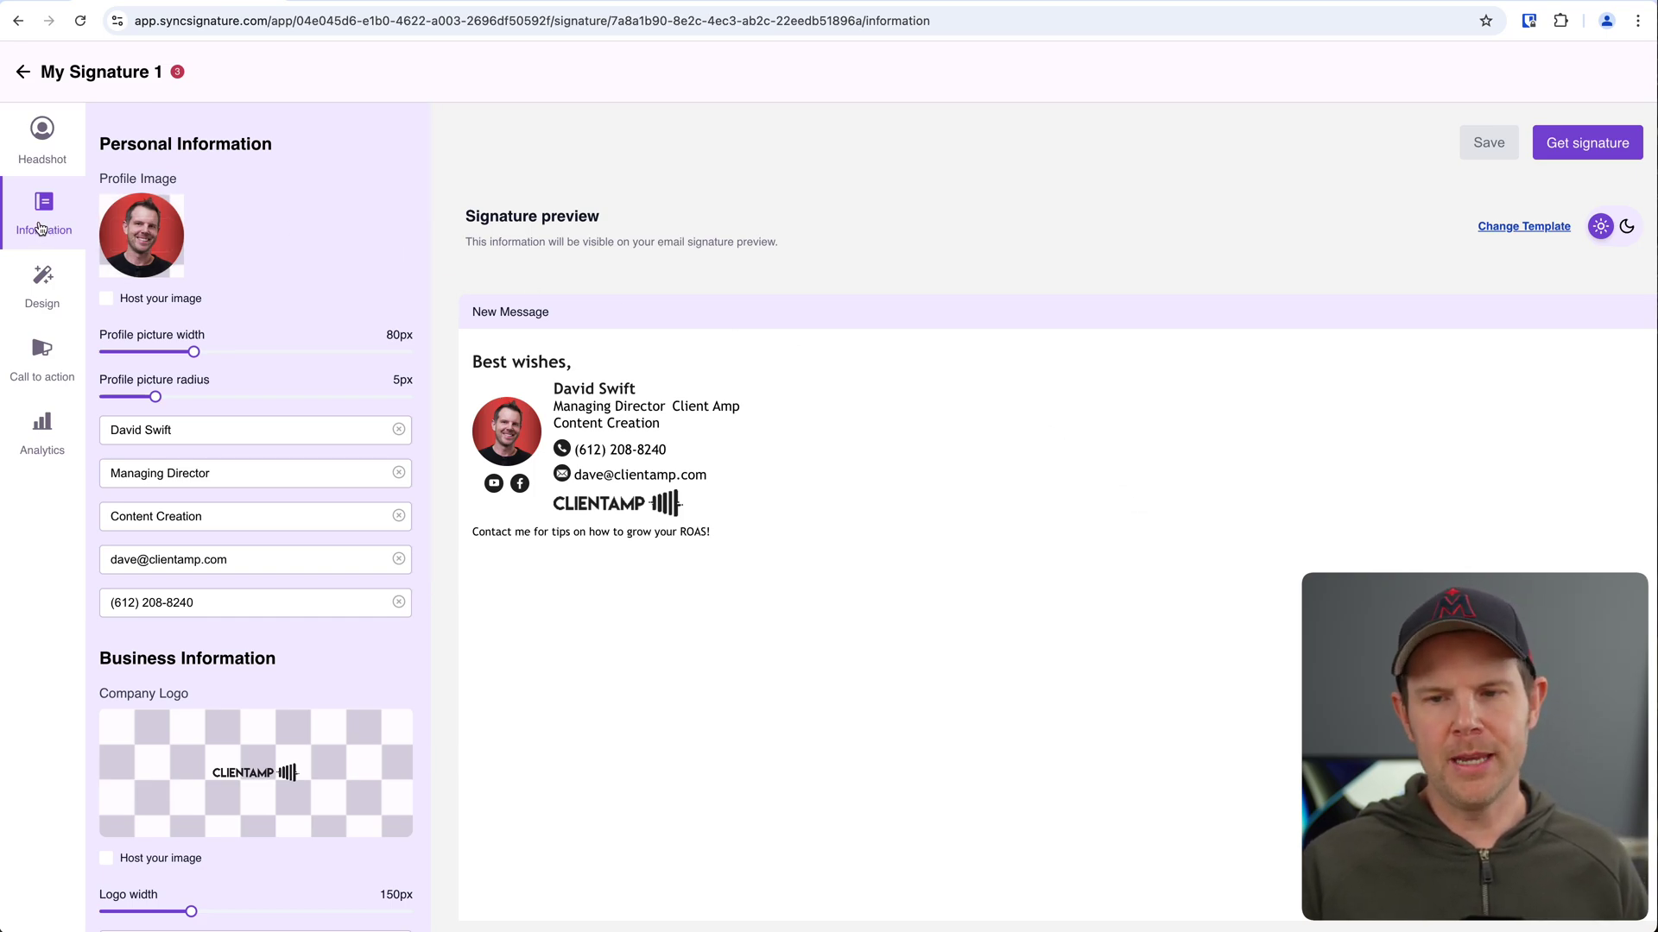
# Copy the finished signature from the signature export page and open the Apple Mail setup guide.
pyautogui.click(1604, 152)
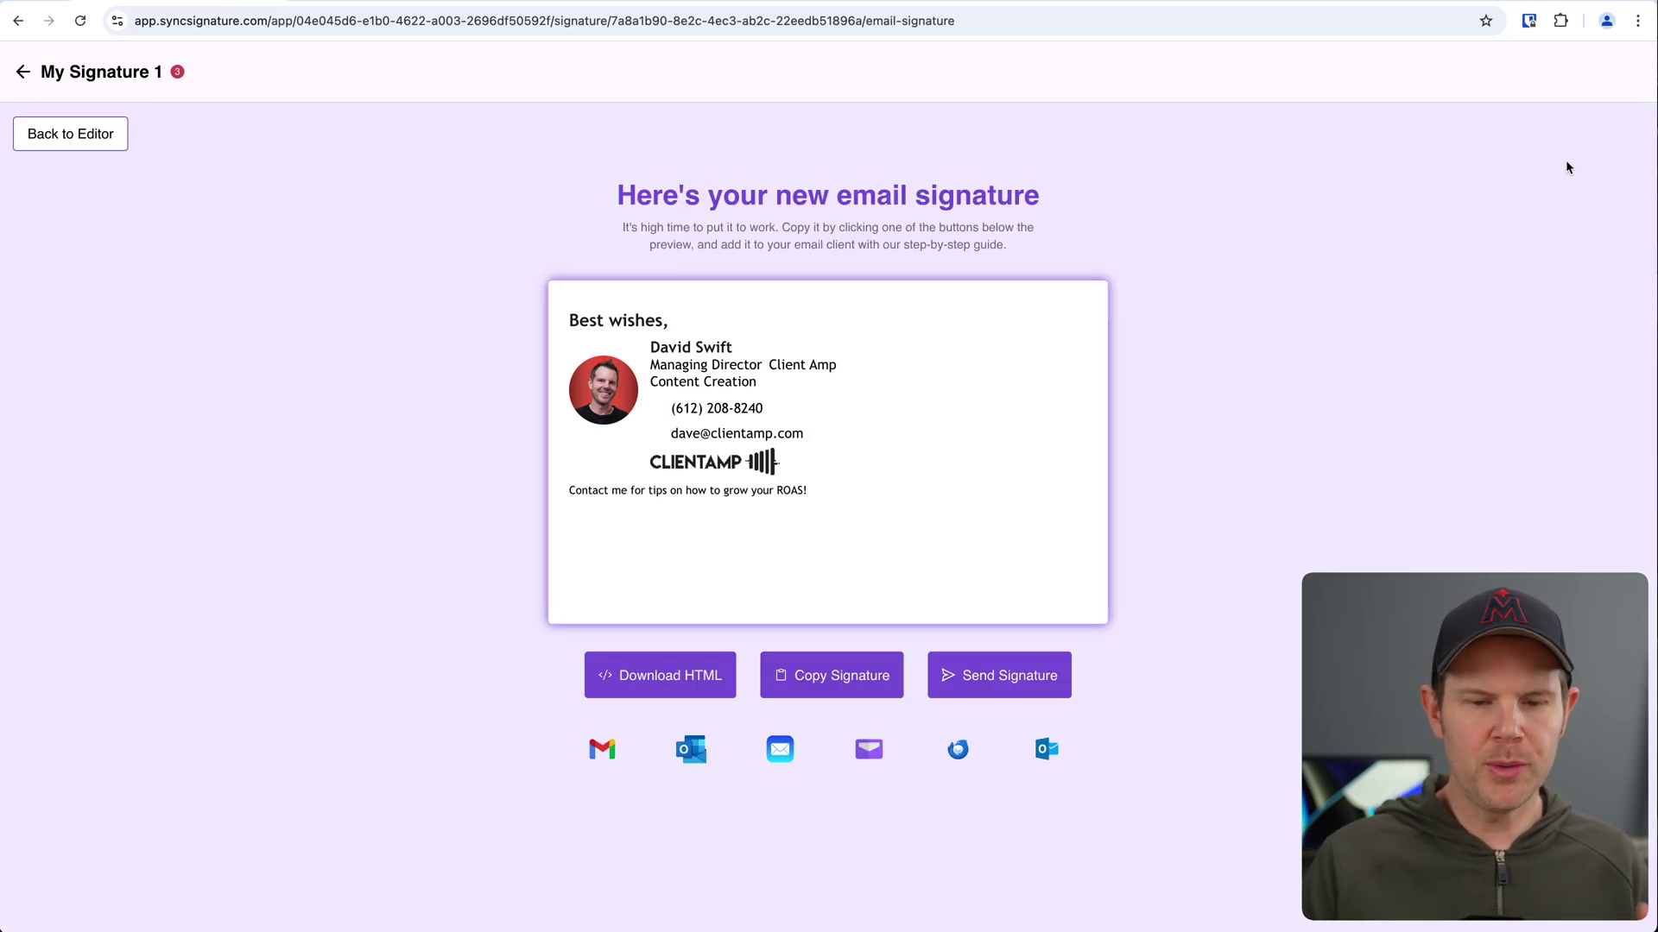
pyautogui.click(832, 675)
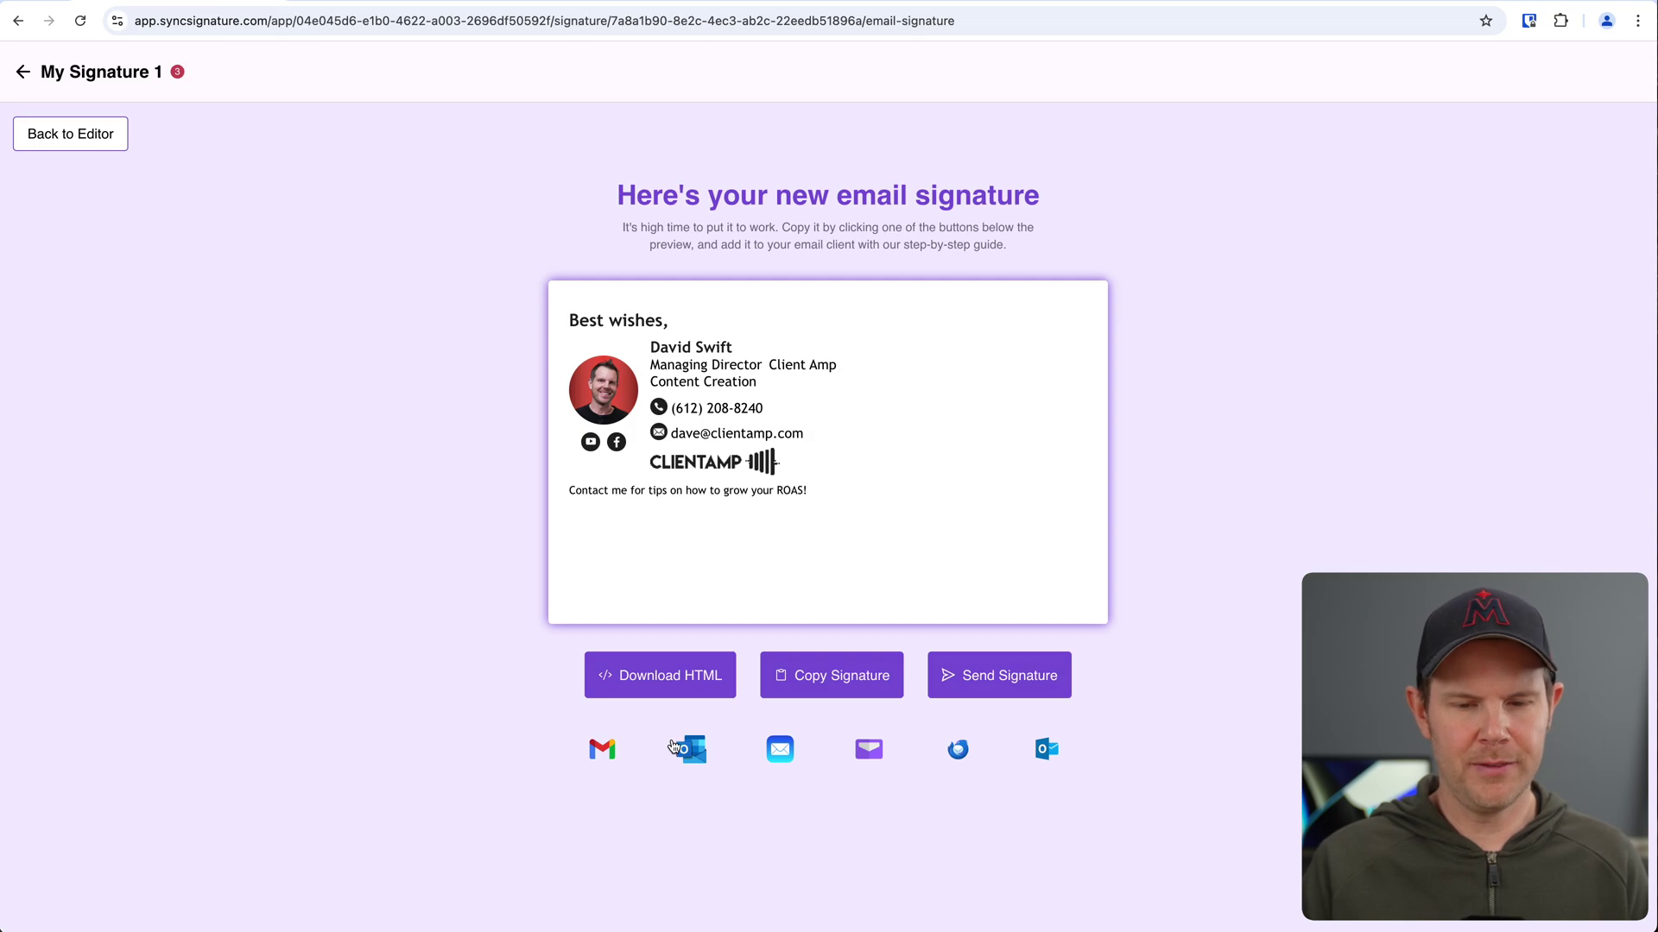
pyautogui.click(783, 756)
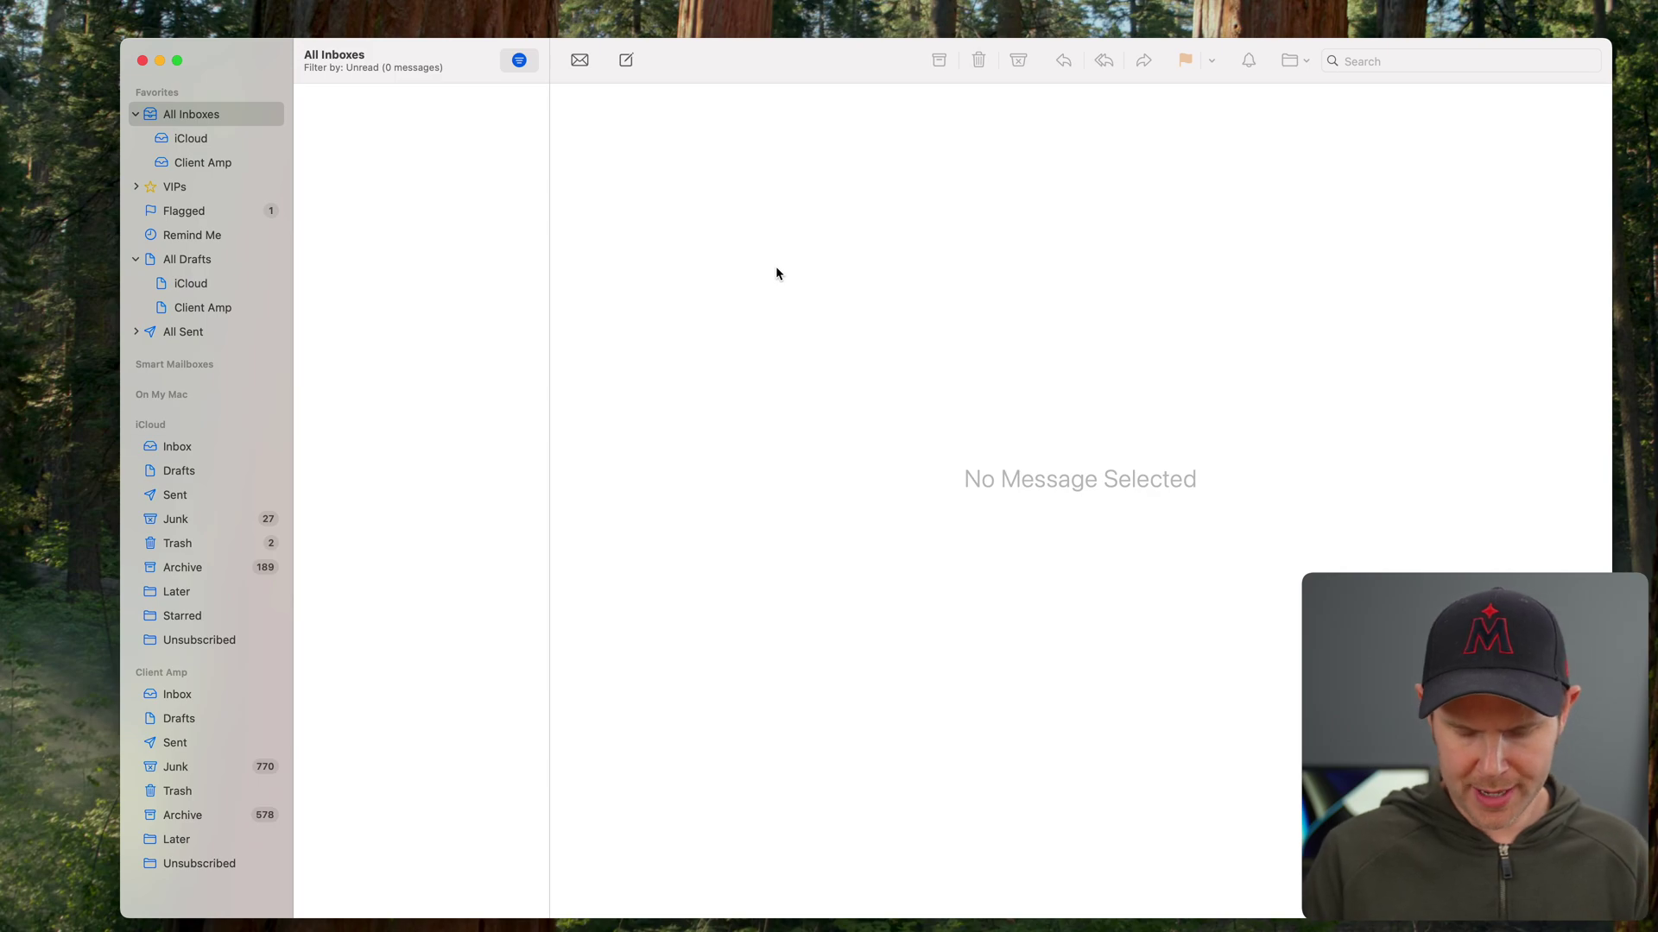
# In Apple Mail's signature settings, add a new signature named "My Signature".
pyautogui.press('super+comma')
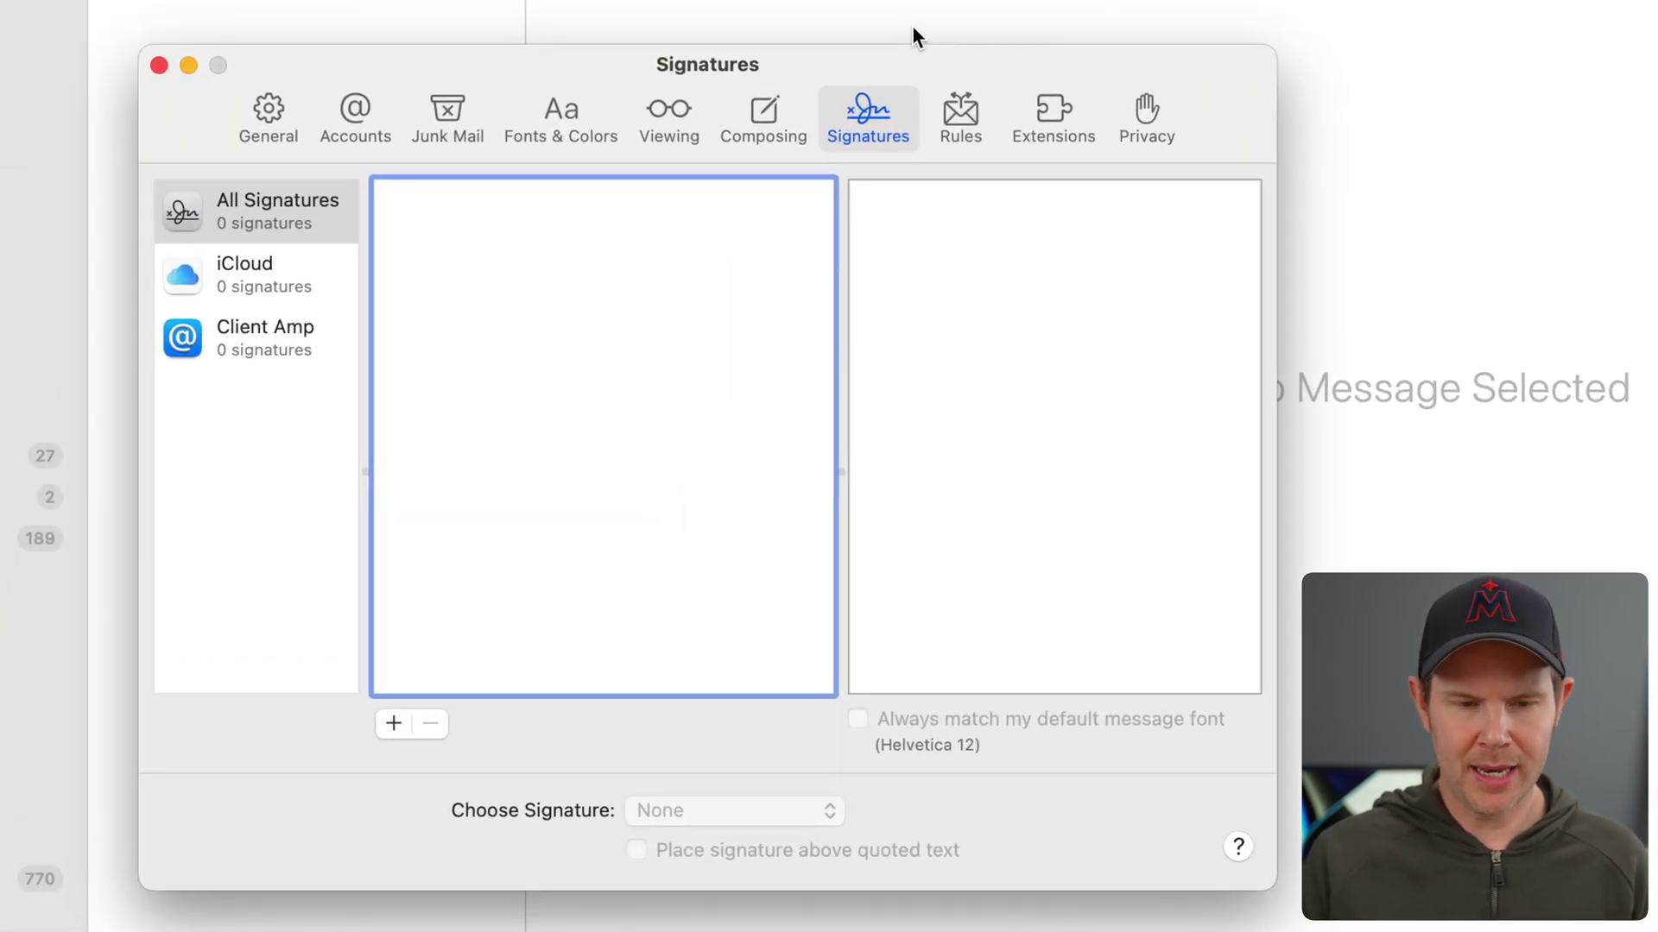
pyautogui.click(242, 118)
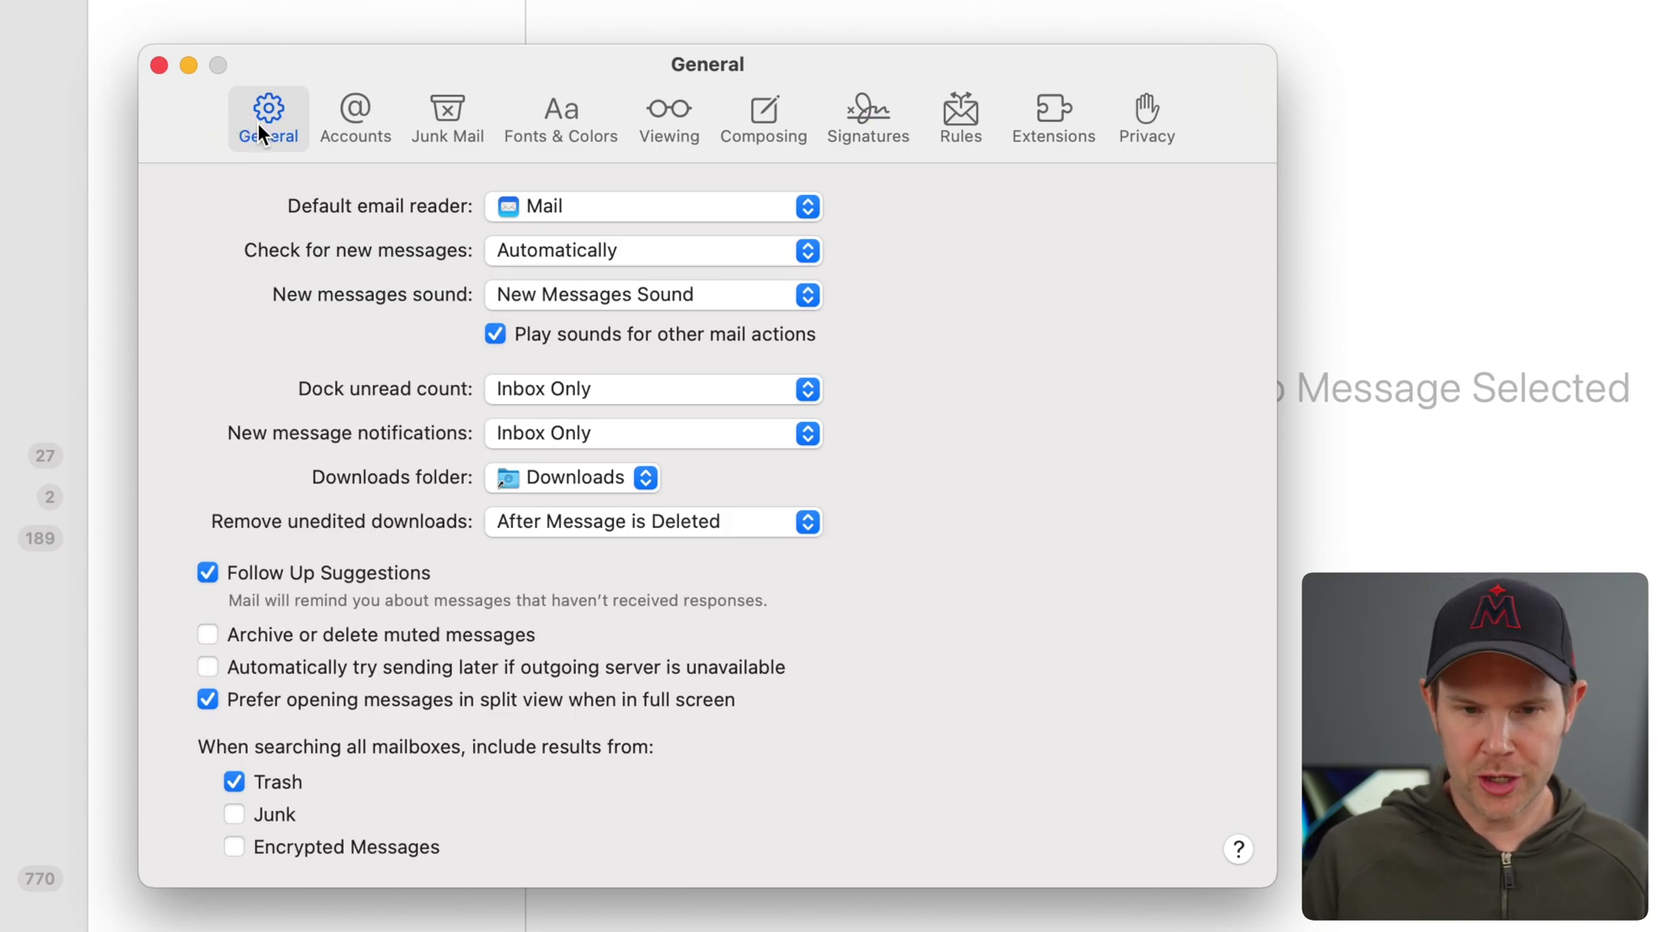
pyautogui.click(864, 122)
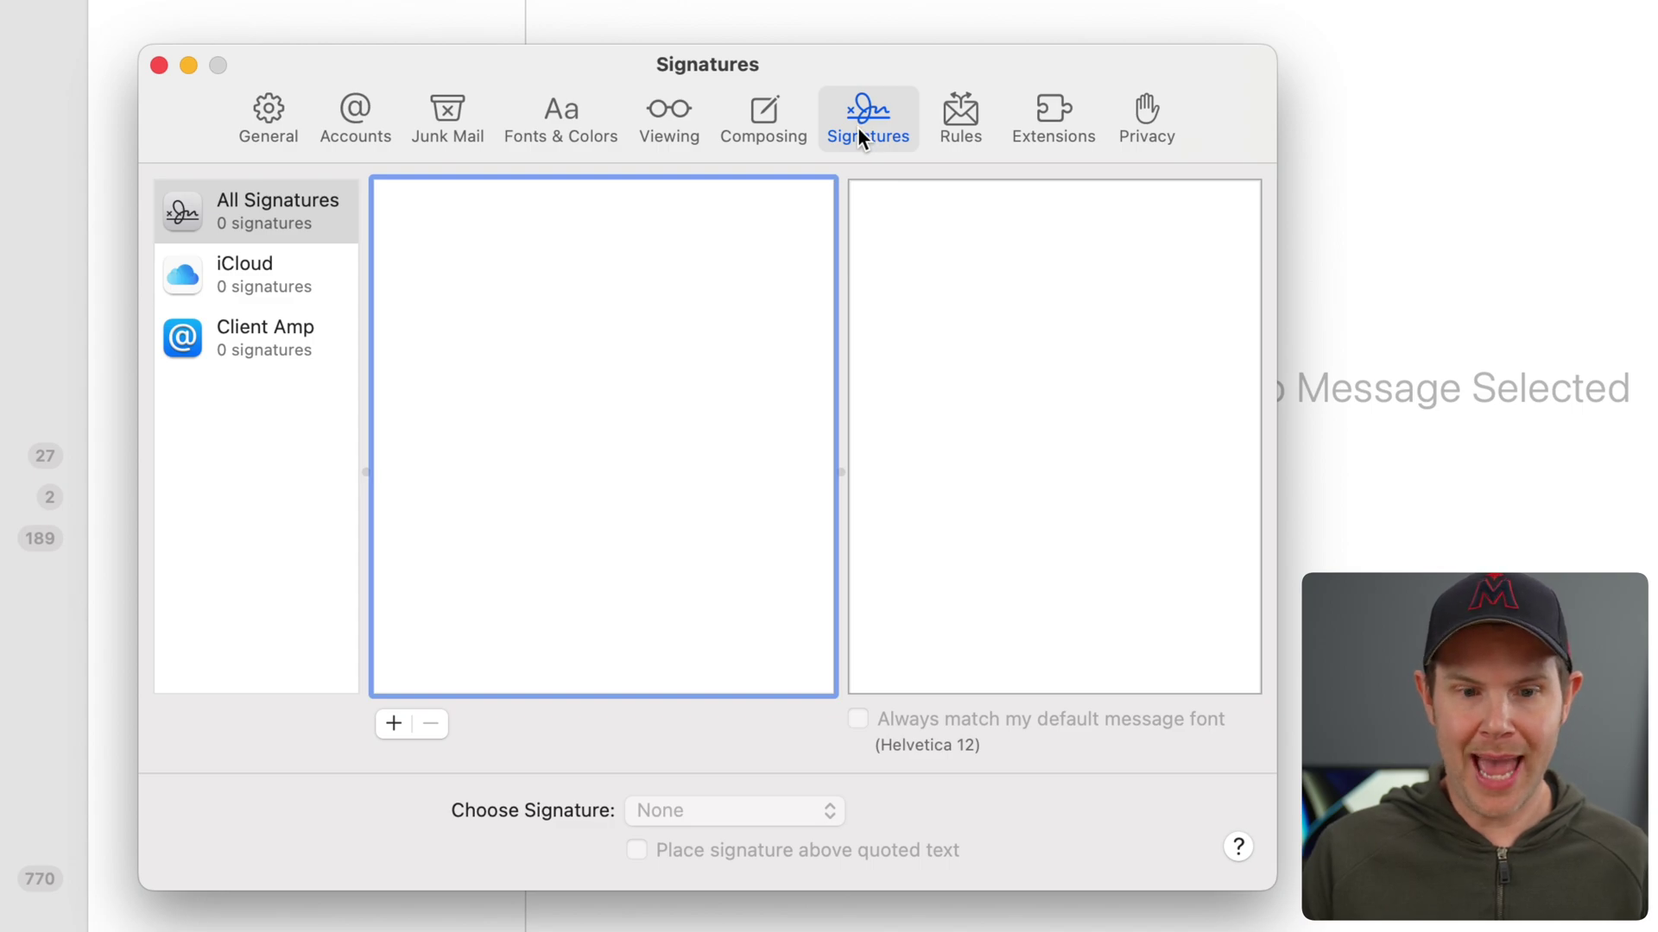
pyautogui.click(394, 723)
pyautogui.write('M')
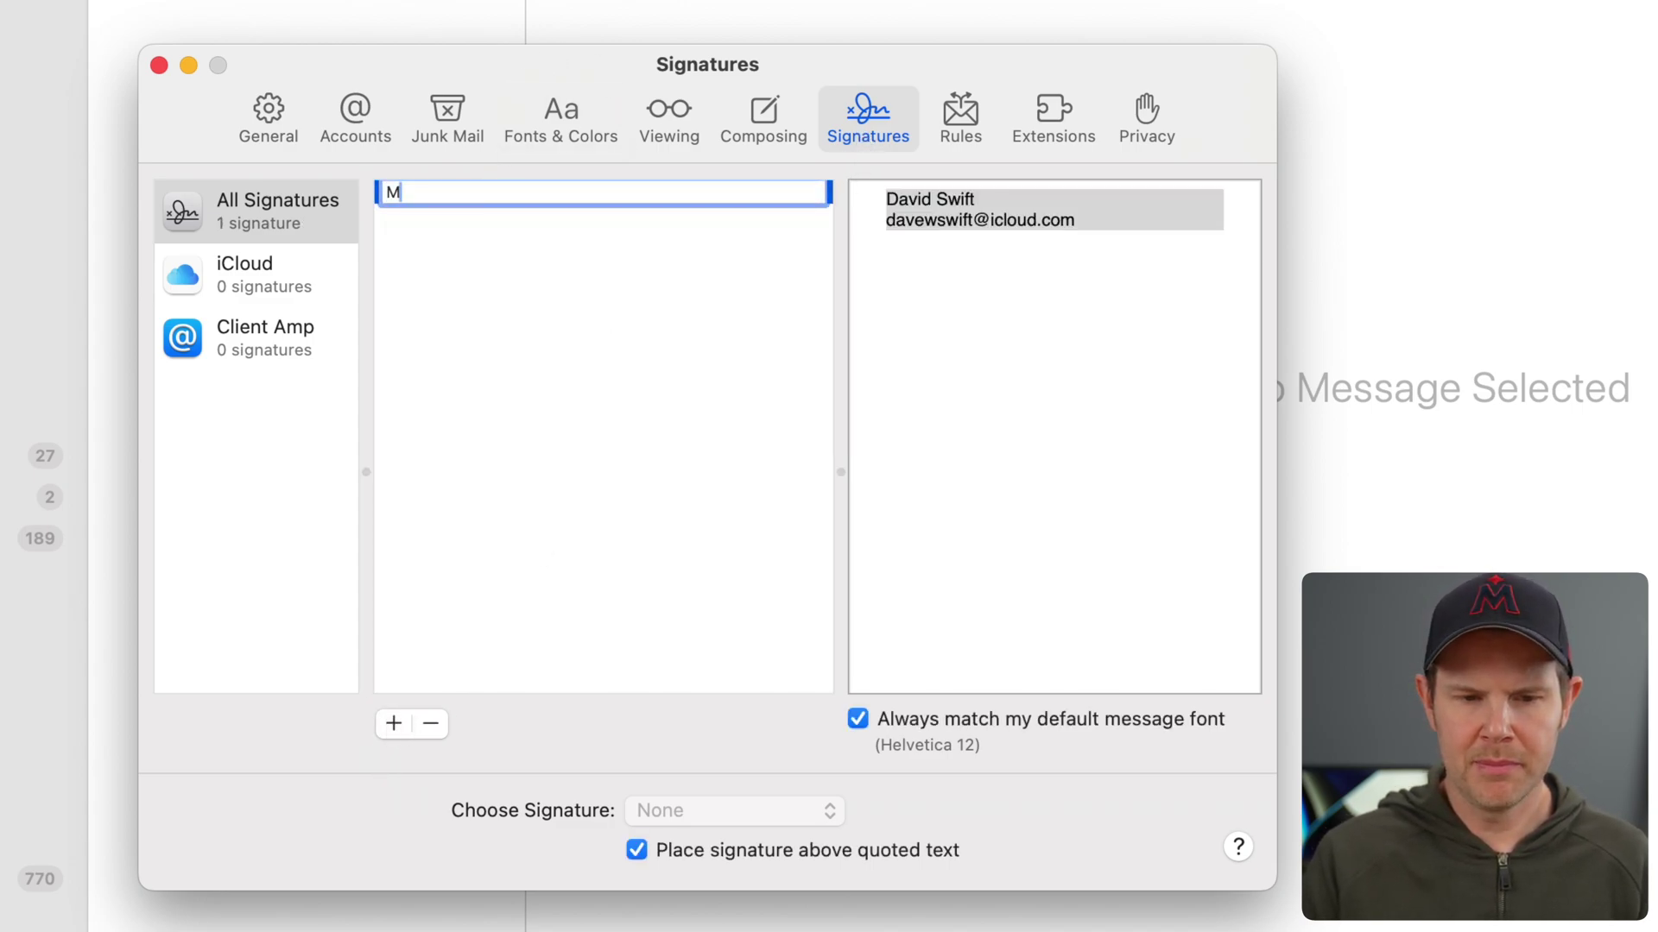
pyautogui.write('y Signature')
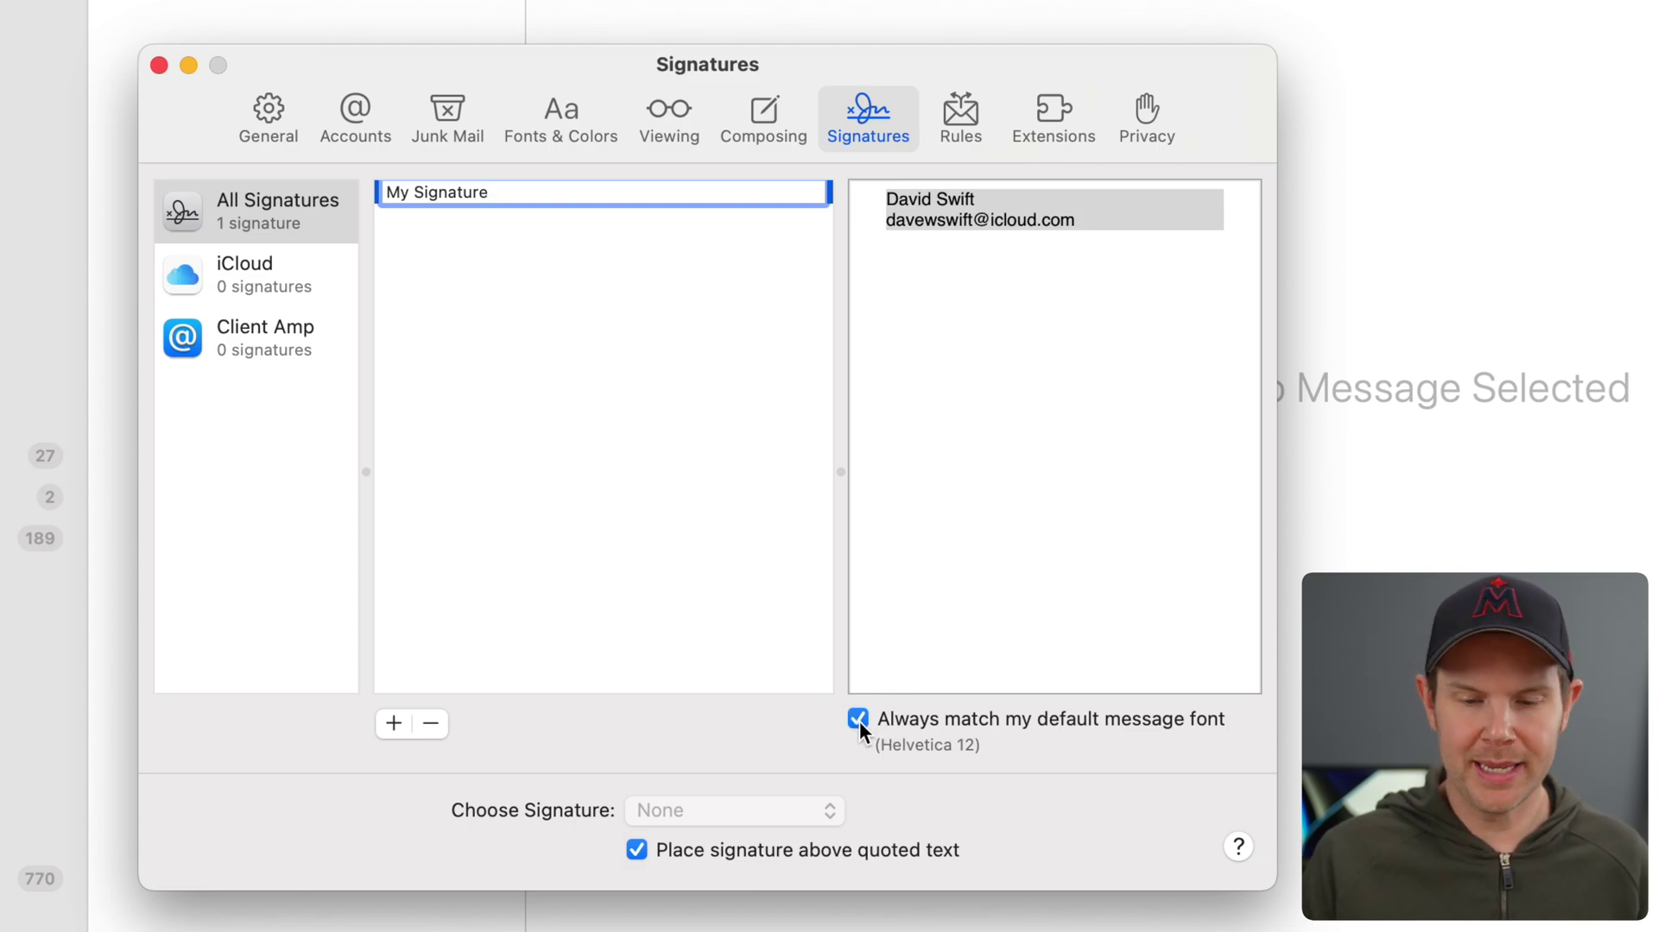
# Turn off matching the default message font and replace the placeholder text of "My Signature" with the copied signature.
pyautogui.click(1183, 308)
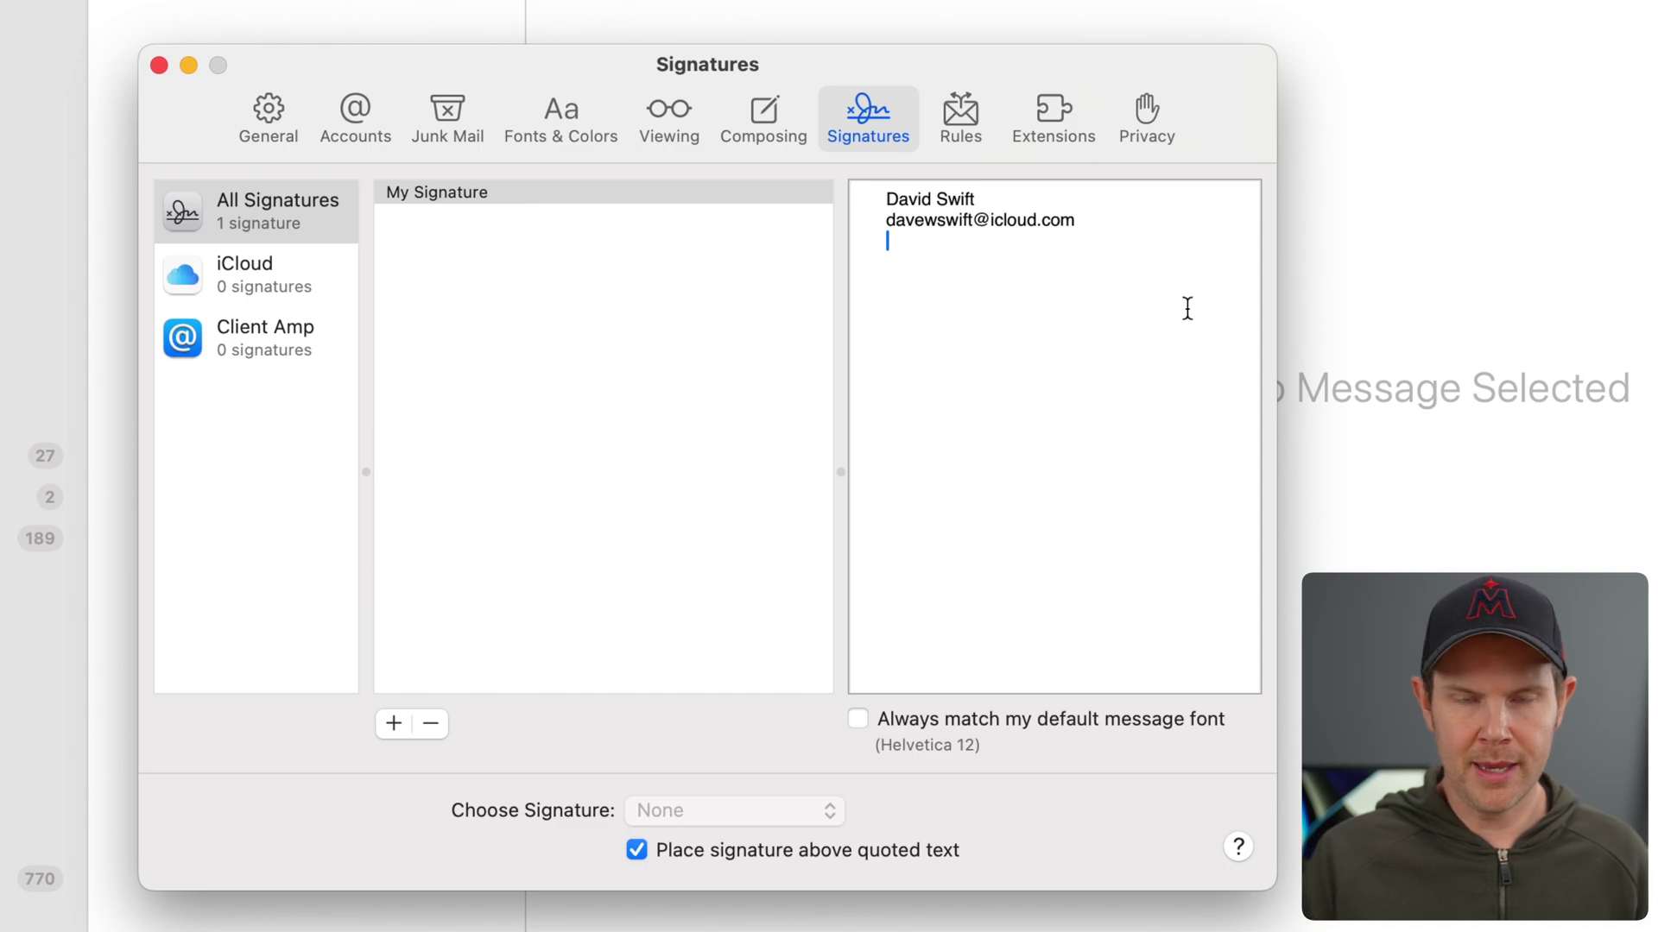
pyautogui.press('super+a')
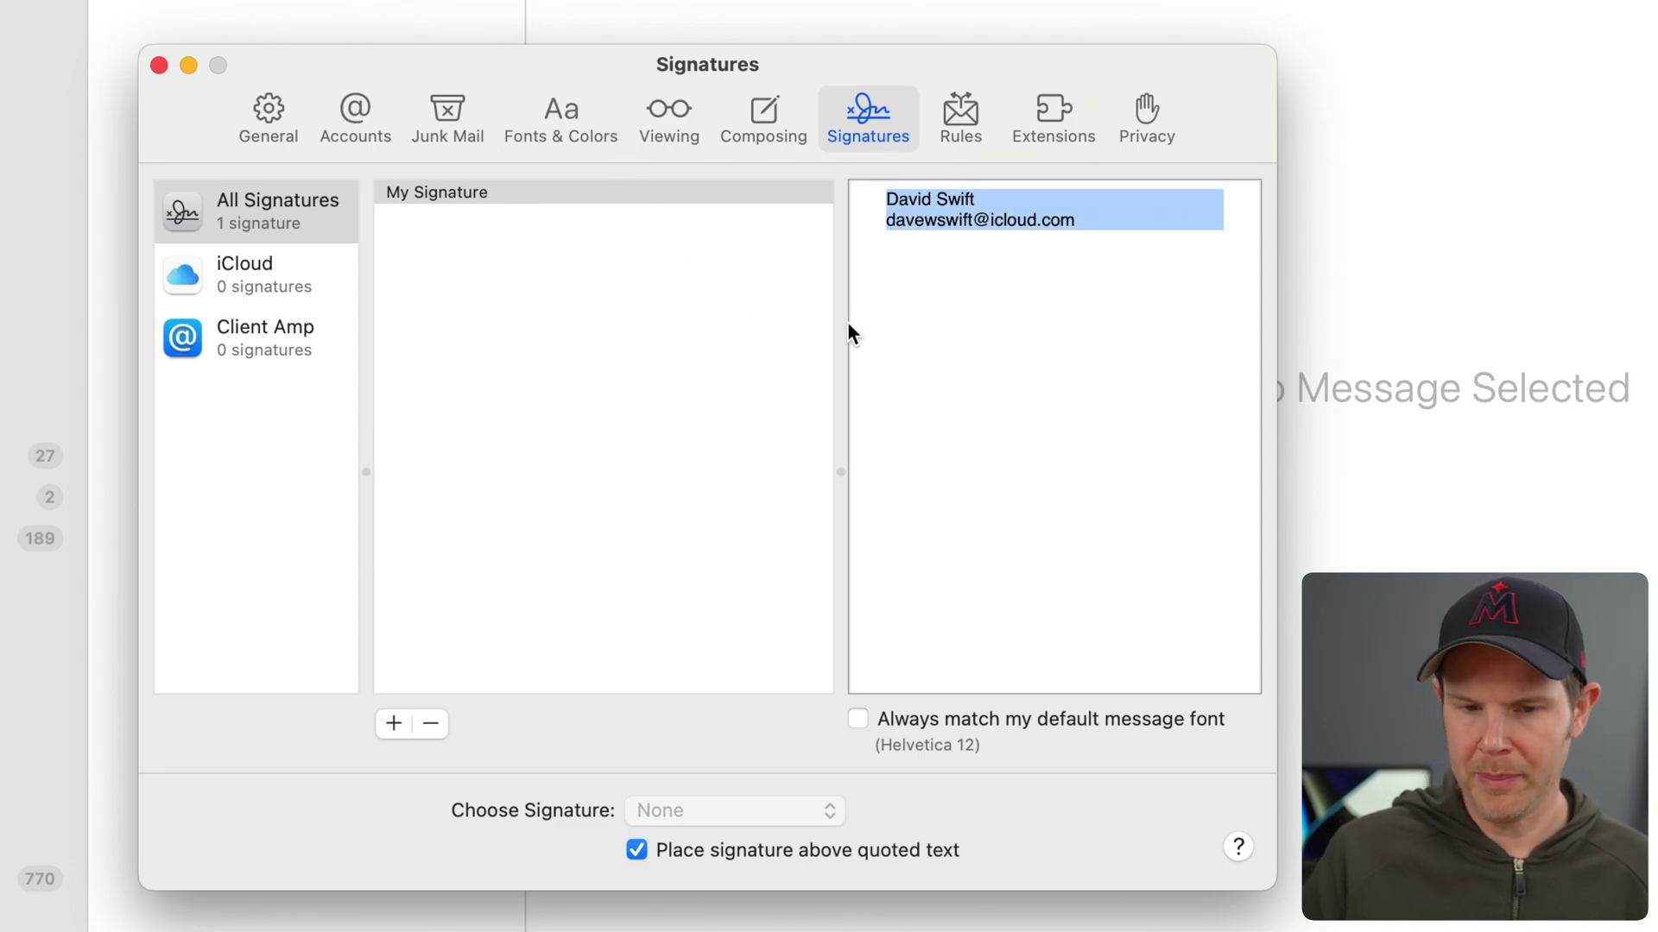
pyautogui.press('super+v')
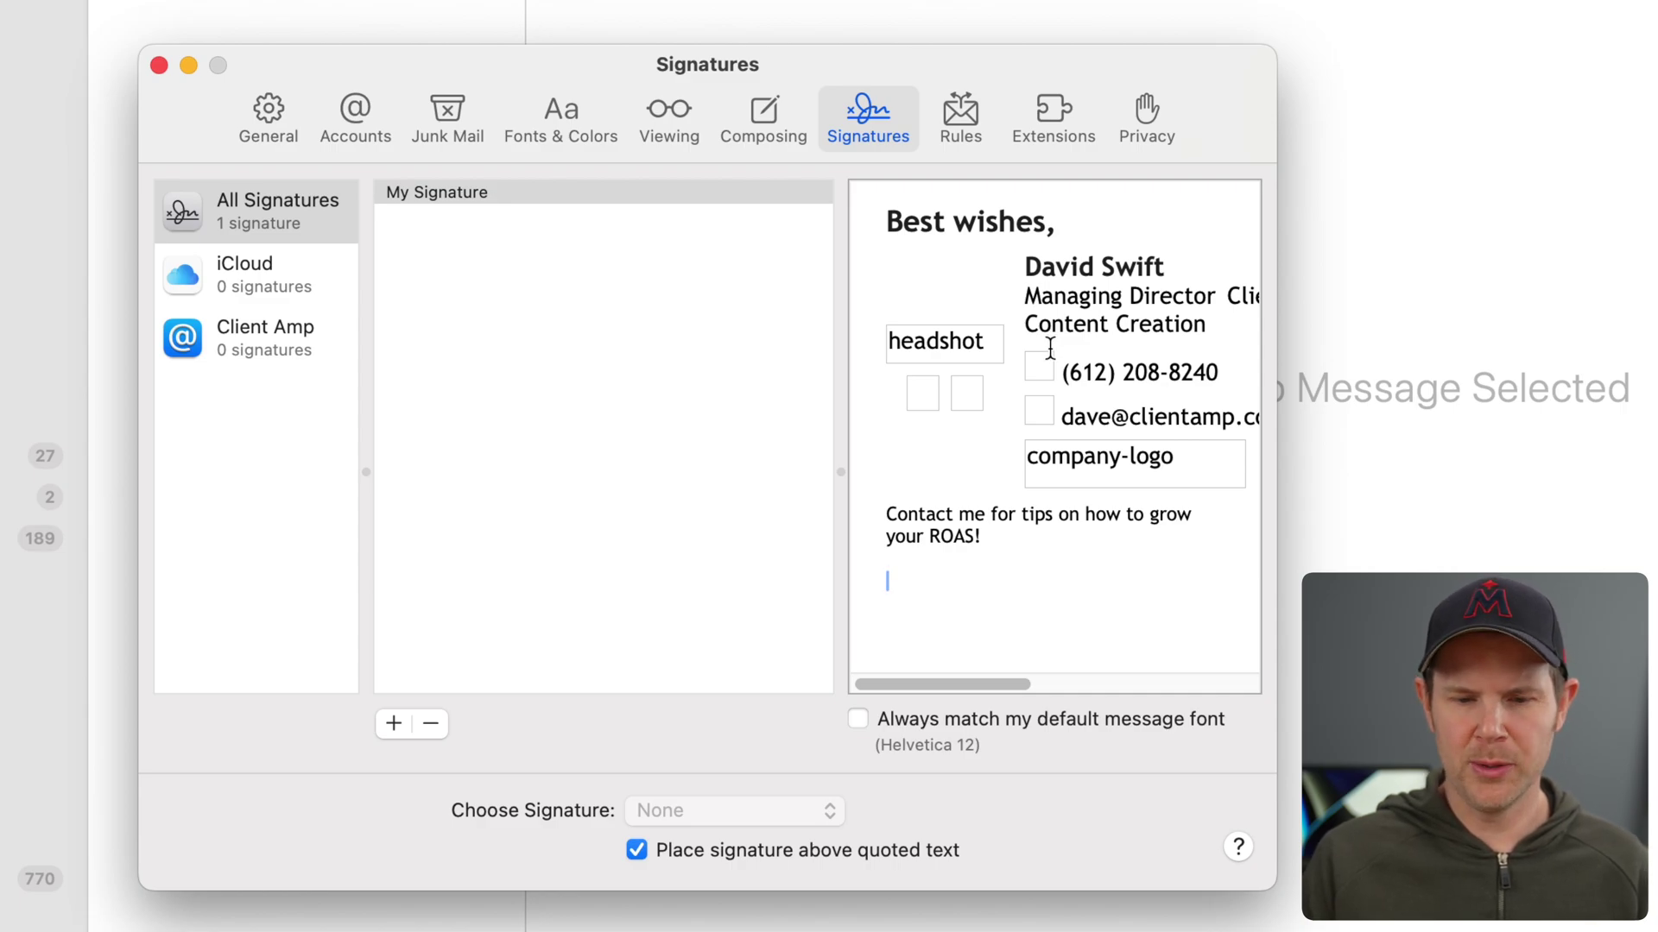
# Assign "My Signature" to the Client Amp mail account.
pyautogui.click(474, 193)
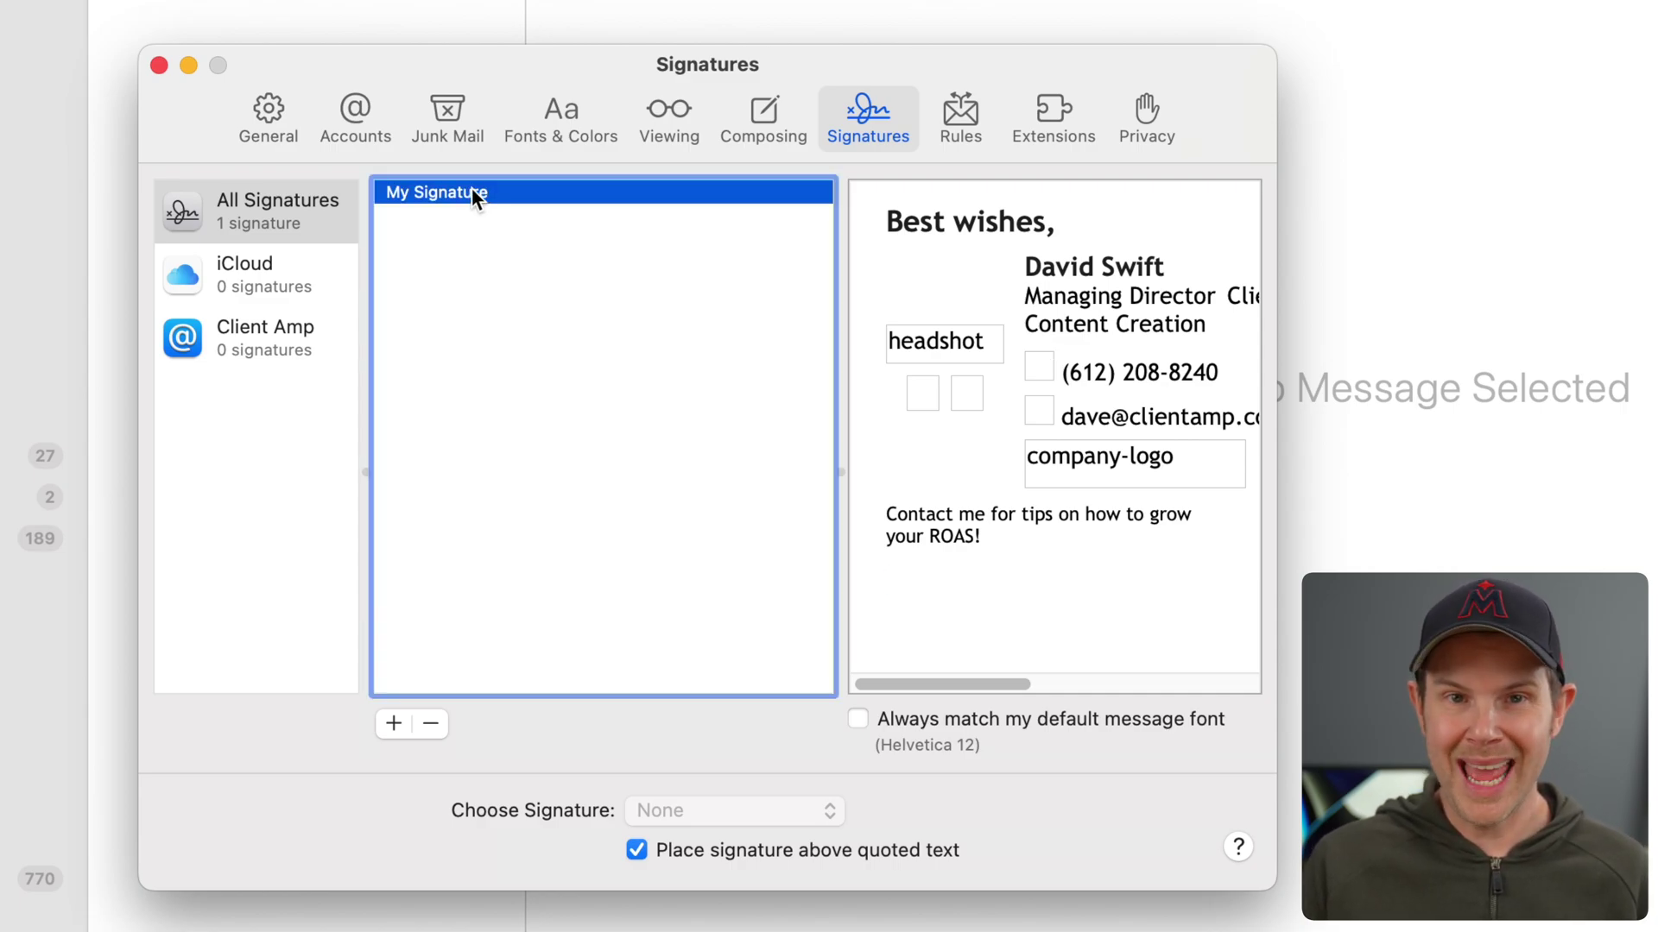
pyautogui.moveTo(469, 193)
pyautogui.mouseDown()
pyautogui.moveTo(448, 230)
pyautogui.moveTo(592, 314)
pyautogui.moveTo(266, 358)
pyautogui.mouseUp()
pyautogui.moveTo(307, 359); pyautogui.dragTo(270, 349)
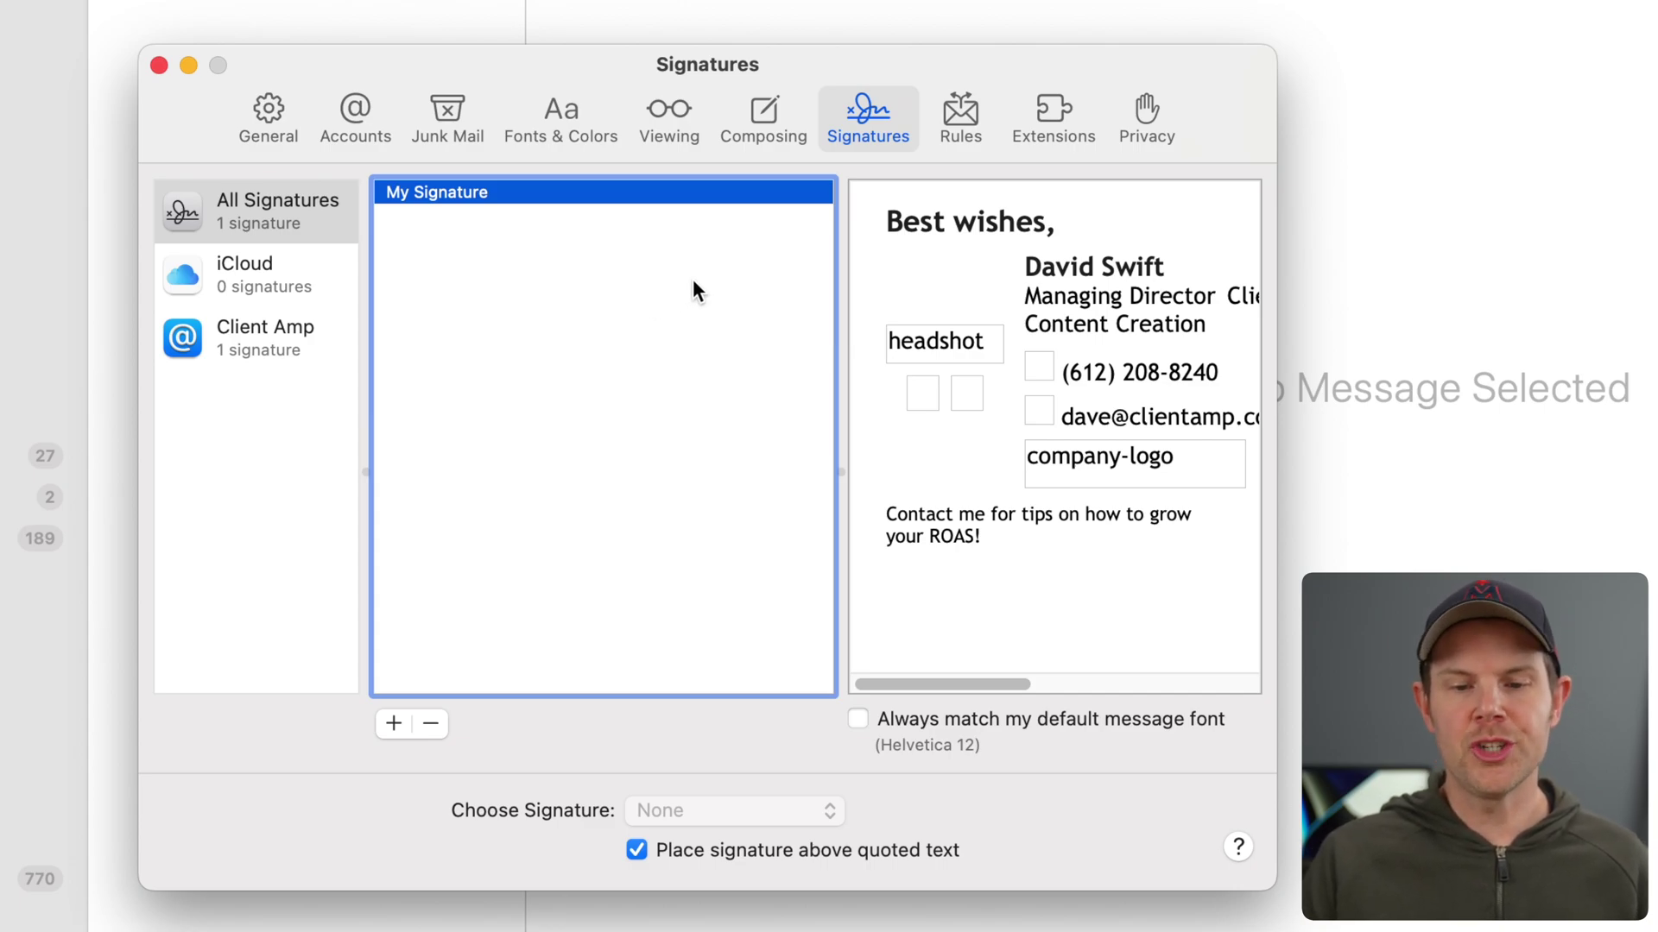
# Leave the signature settings and apply "My Signature" to a new blank message from the Client Amp account.
pyautogui.click(1144, 126)
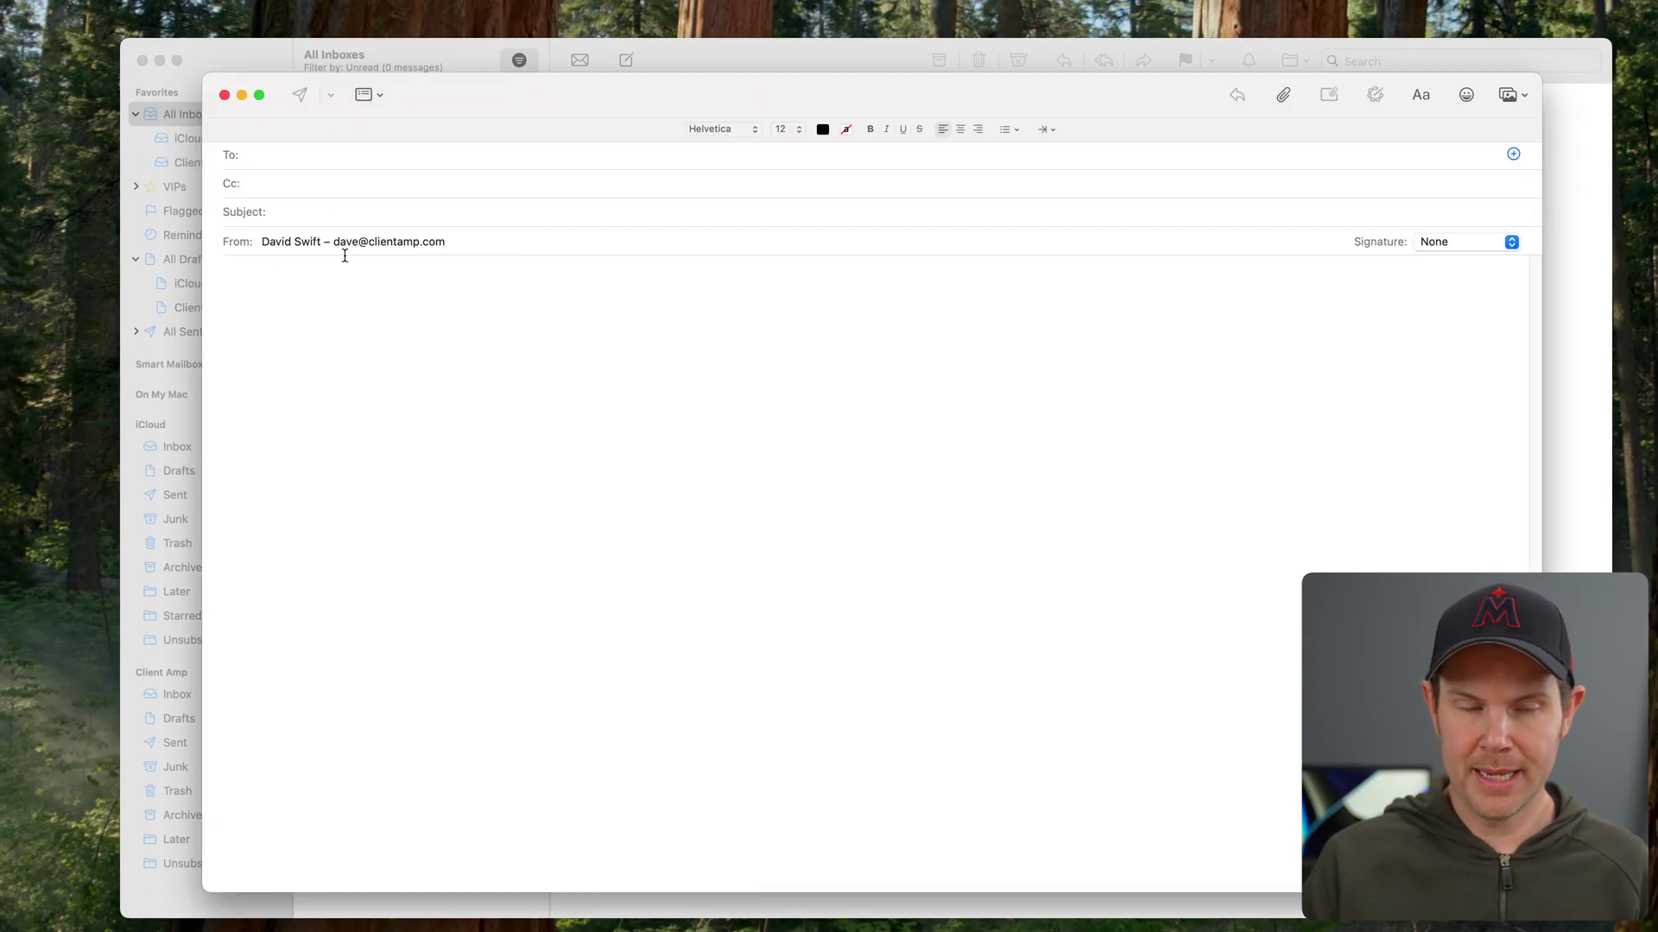
pyautogui.click(1512, 242)
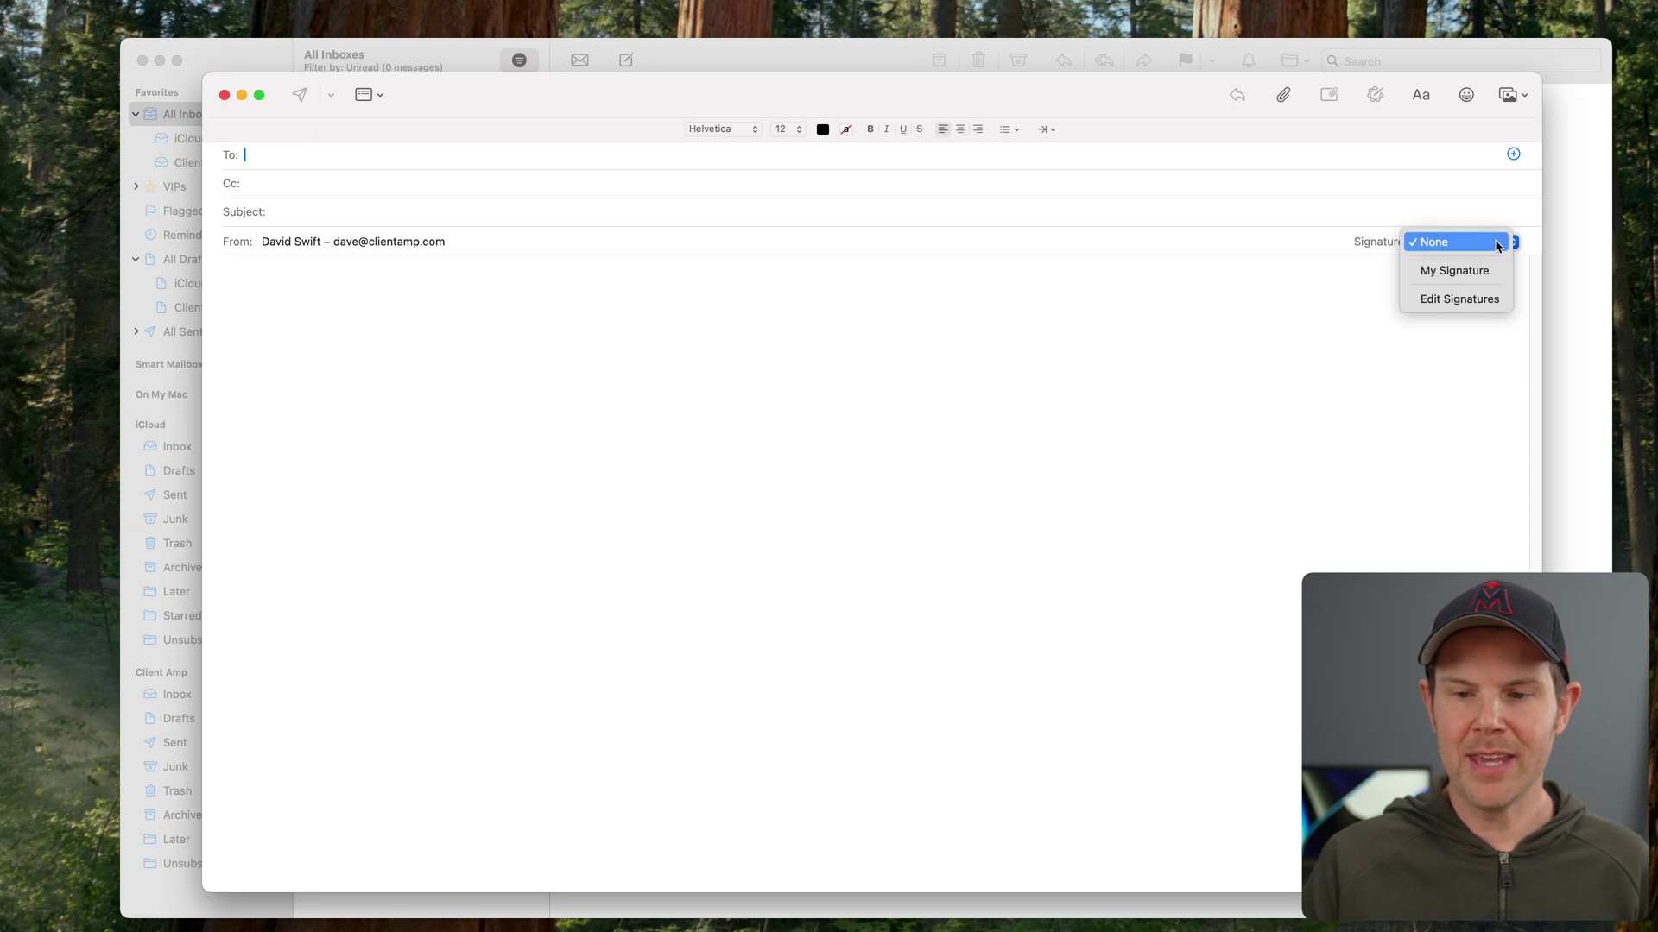
pyautogui.click(1454, 271)
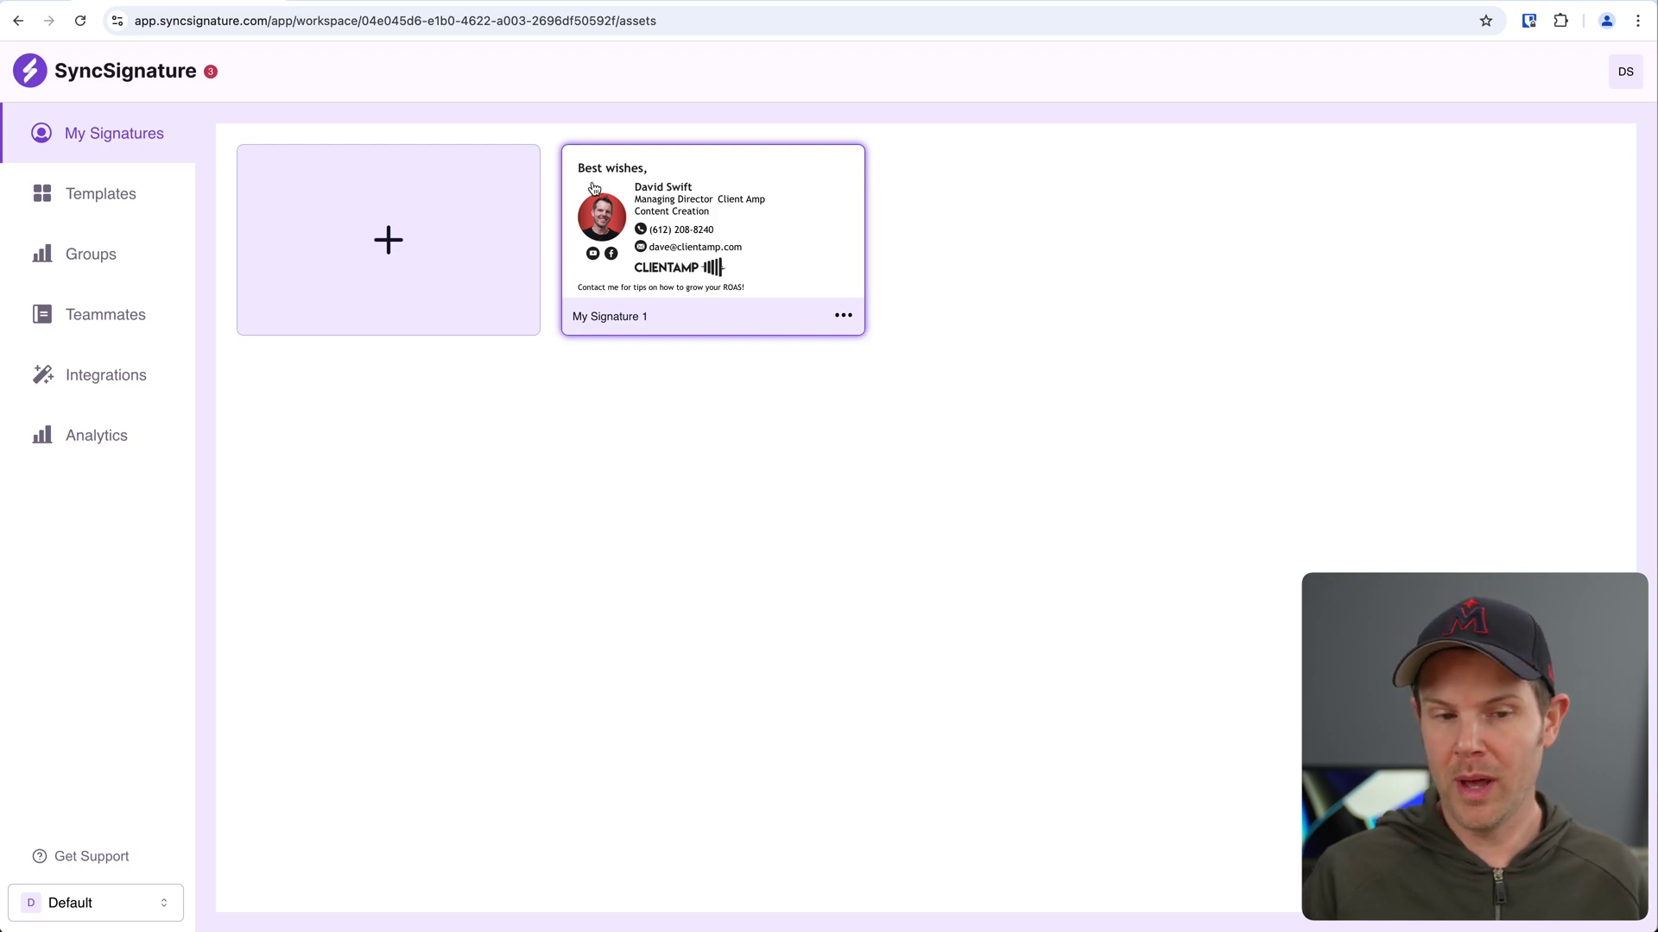
# Switch to SyncSignature and look through signature creation, teammate creation and CSV import, the Google Workspace integration and analytics.
pyautogui.click(382, 239)
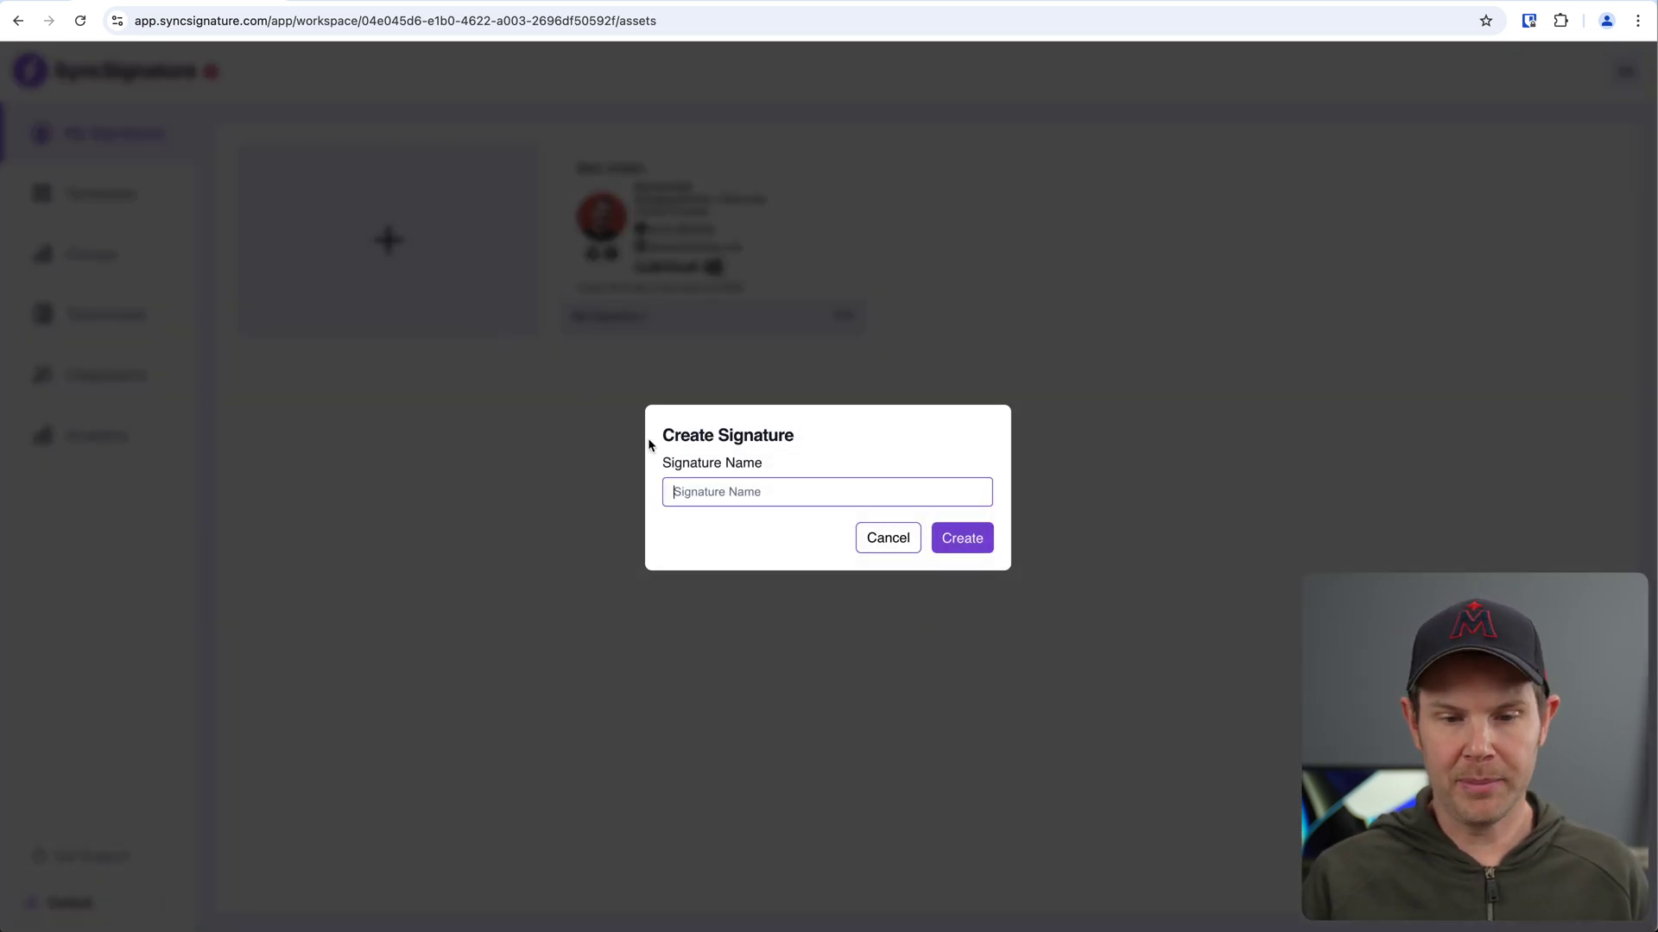
pyautogui.click(886, 540)
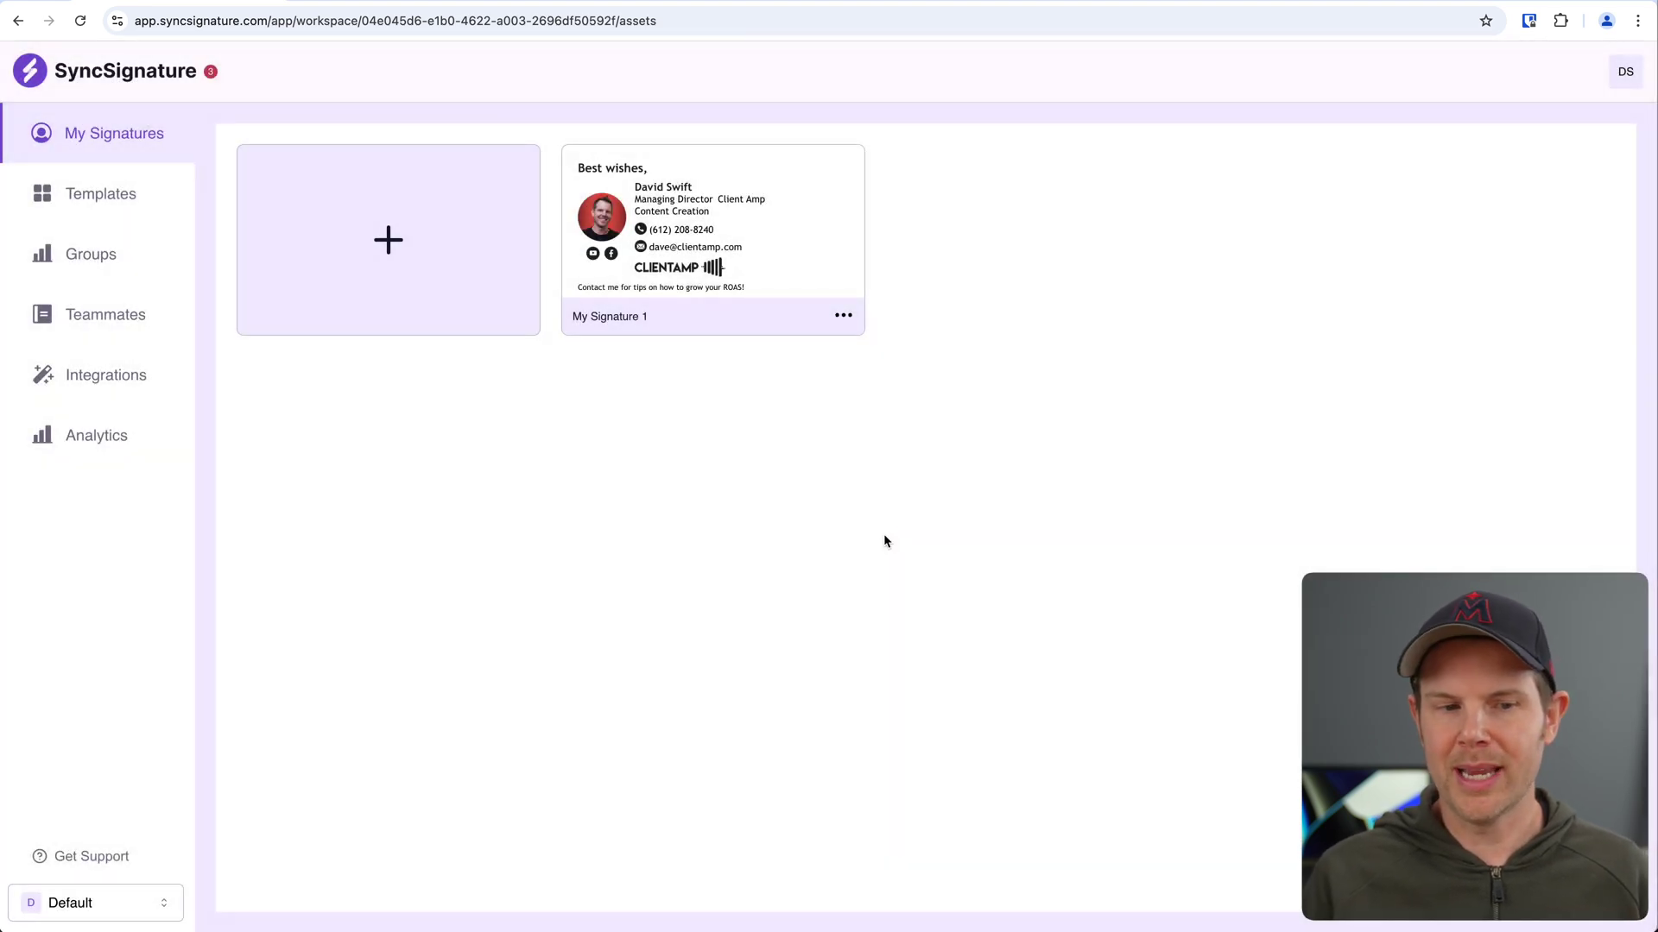
pyautogui.click(88, 322)
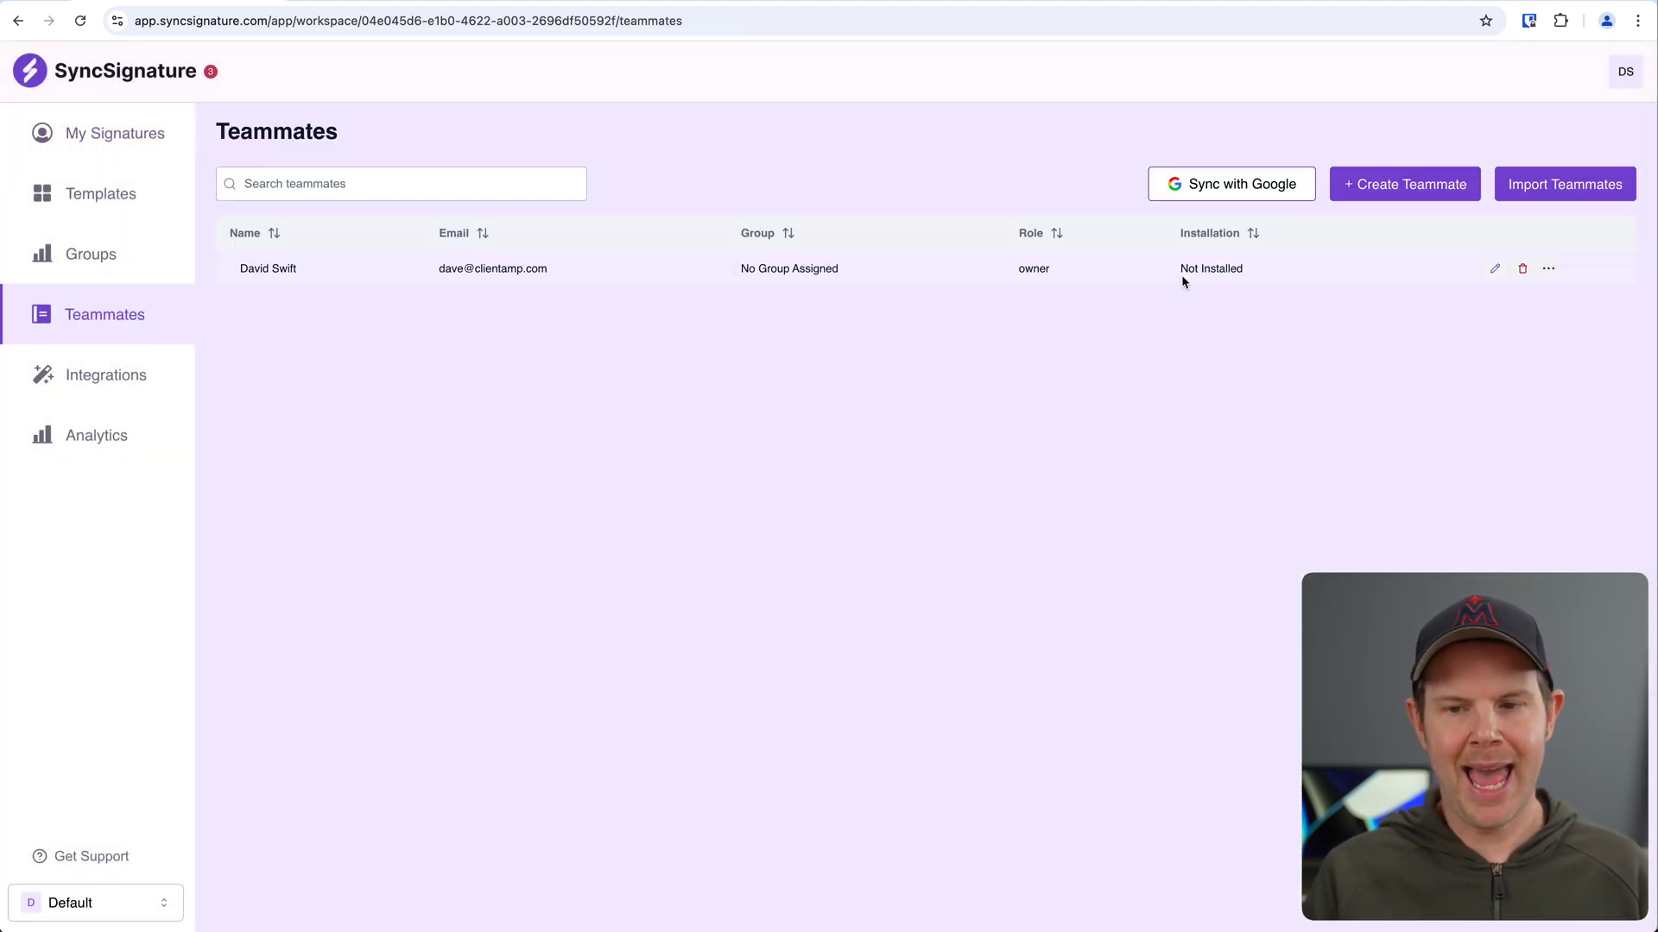
pyautogui.click(1392, 184)
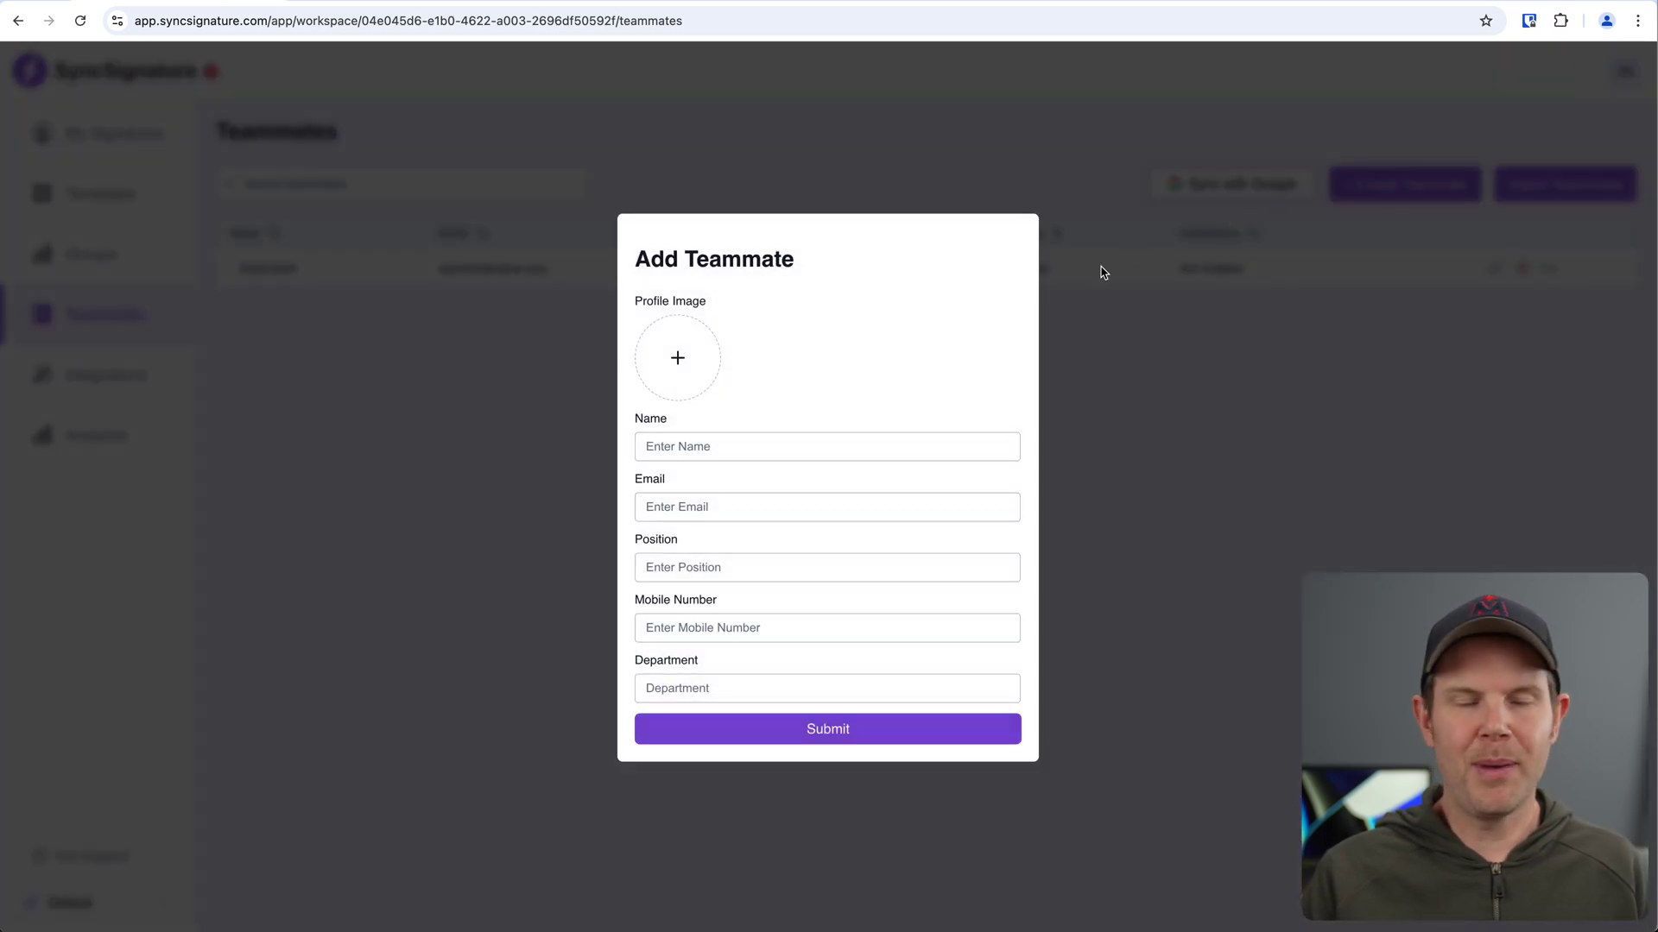
pyautogui.click(1182, 577)
pyautogui.click(1580, 187)
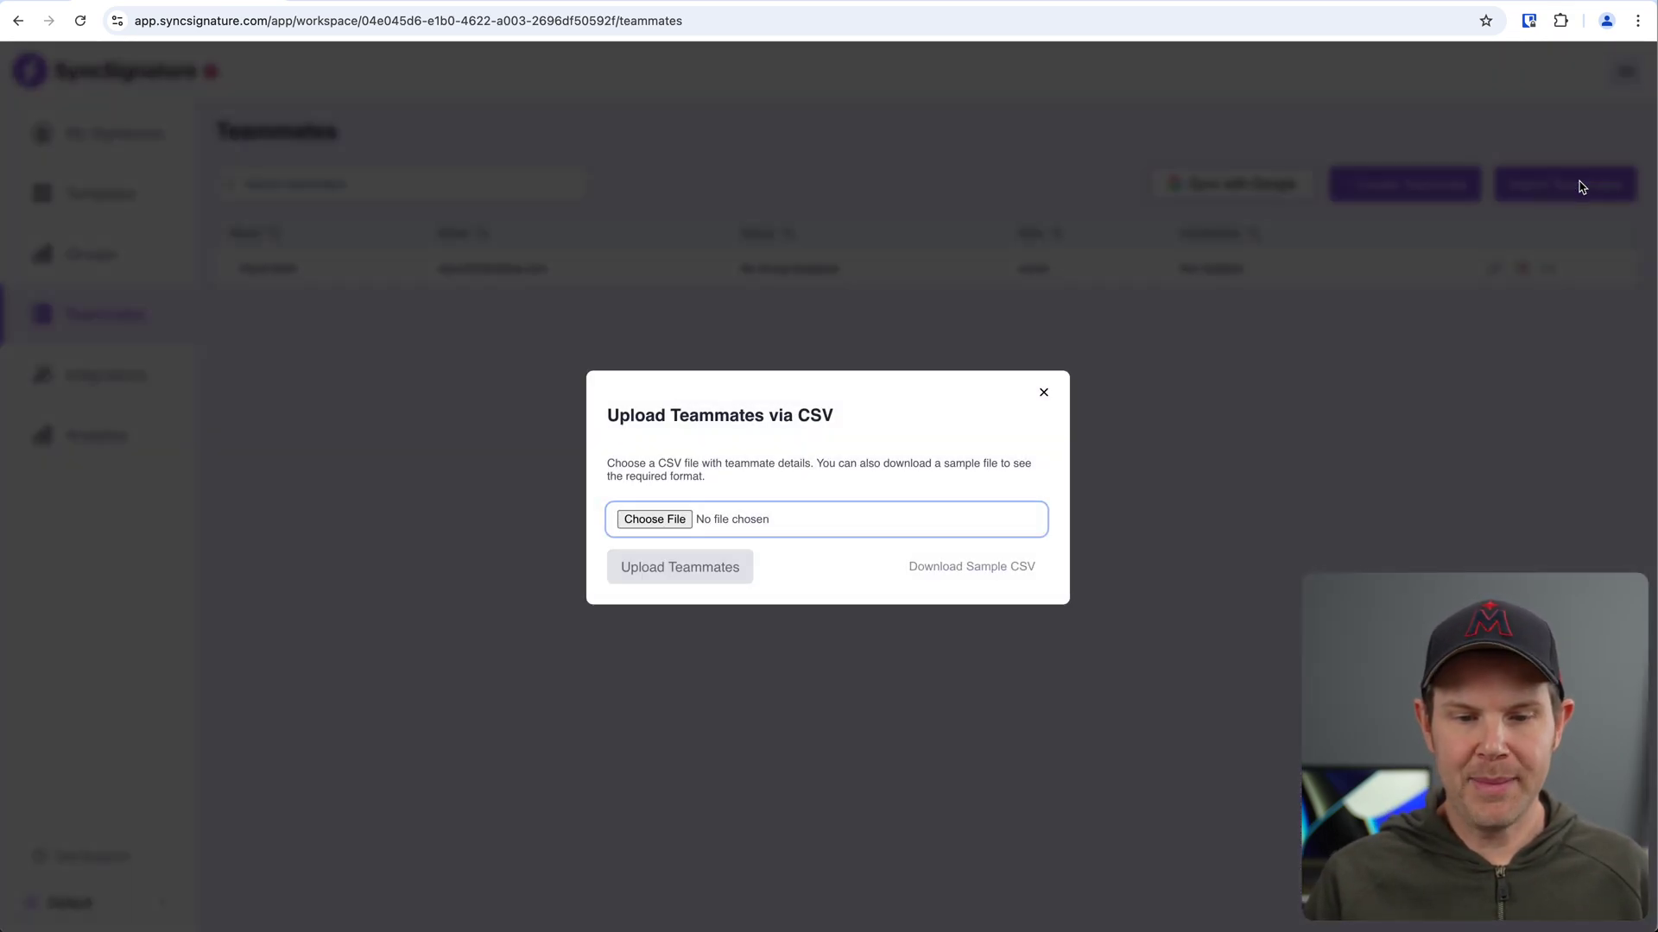
pyautogui.click(1268, 467)
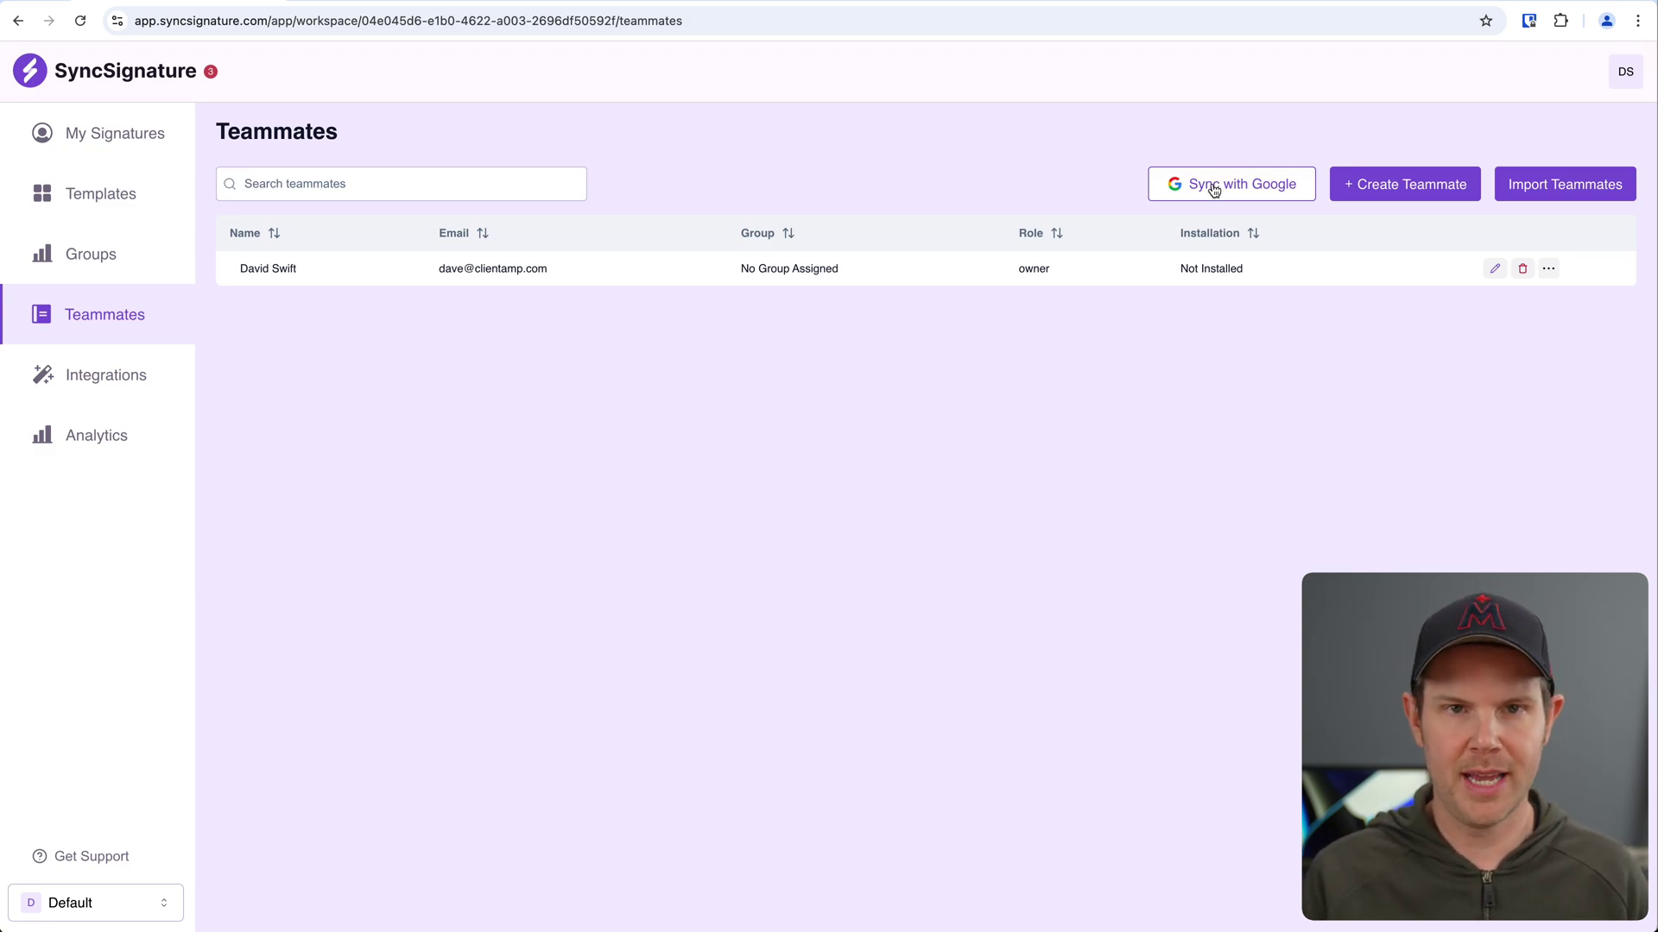
pyautogui.click(92, 380)
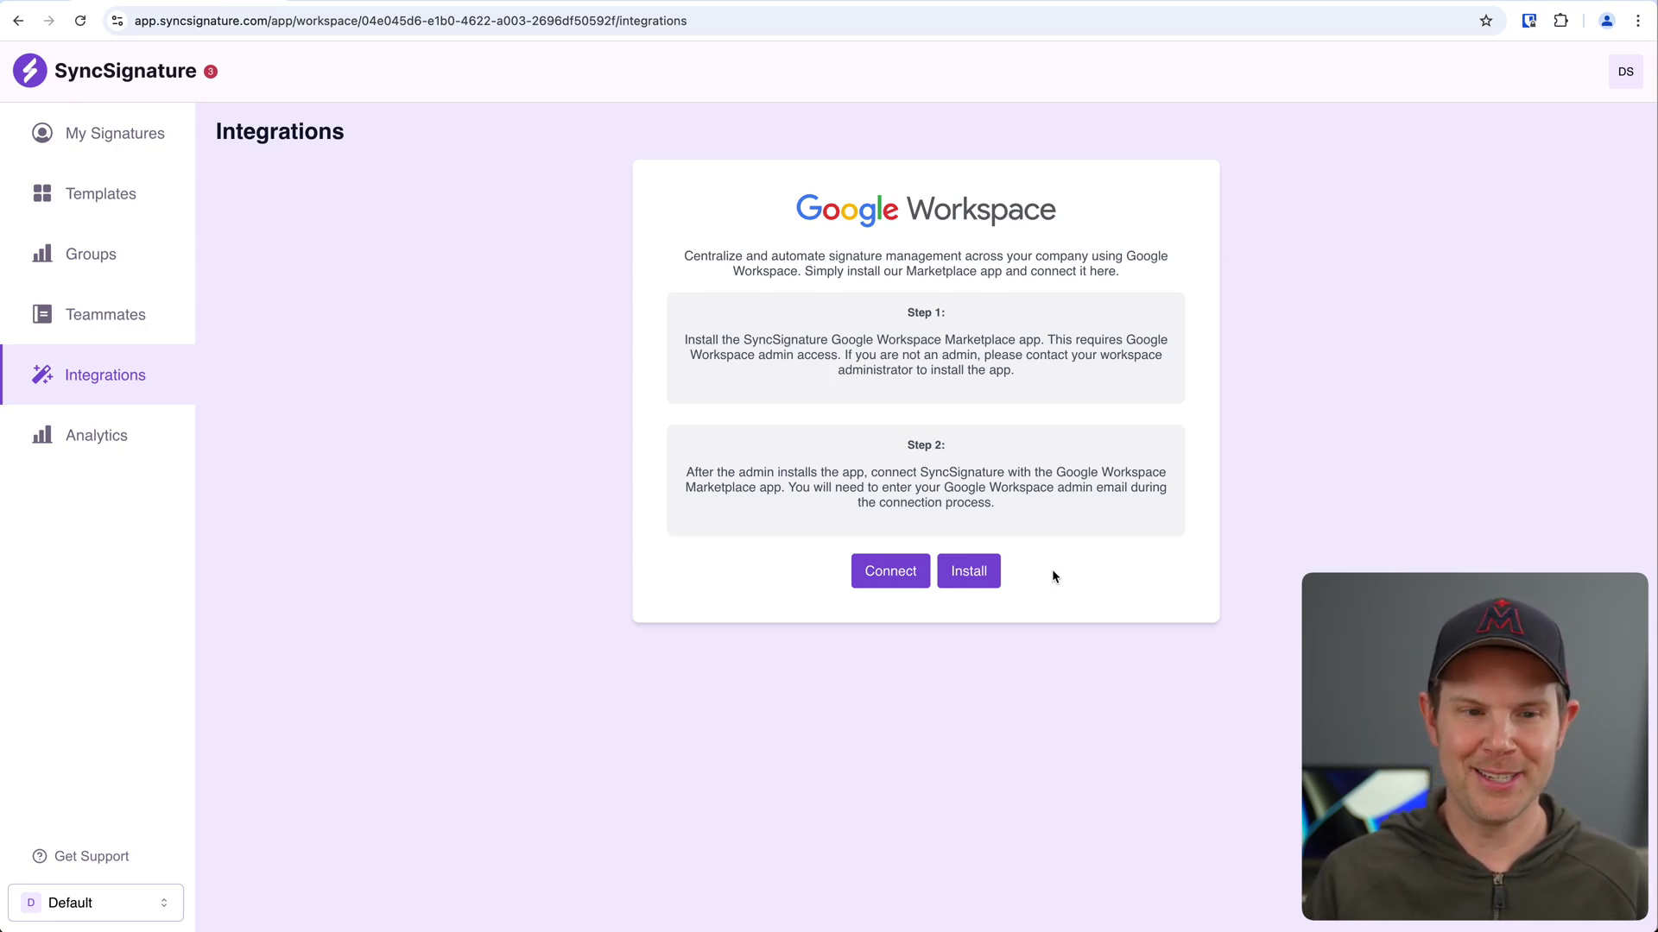
pyautogui.click(100, 436)
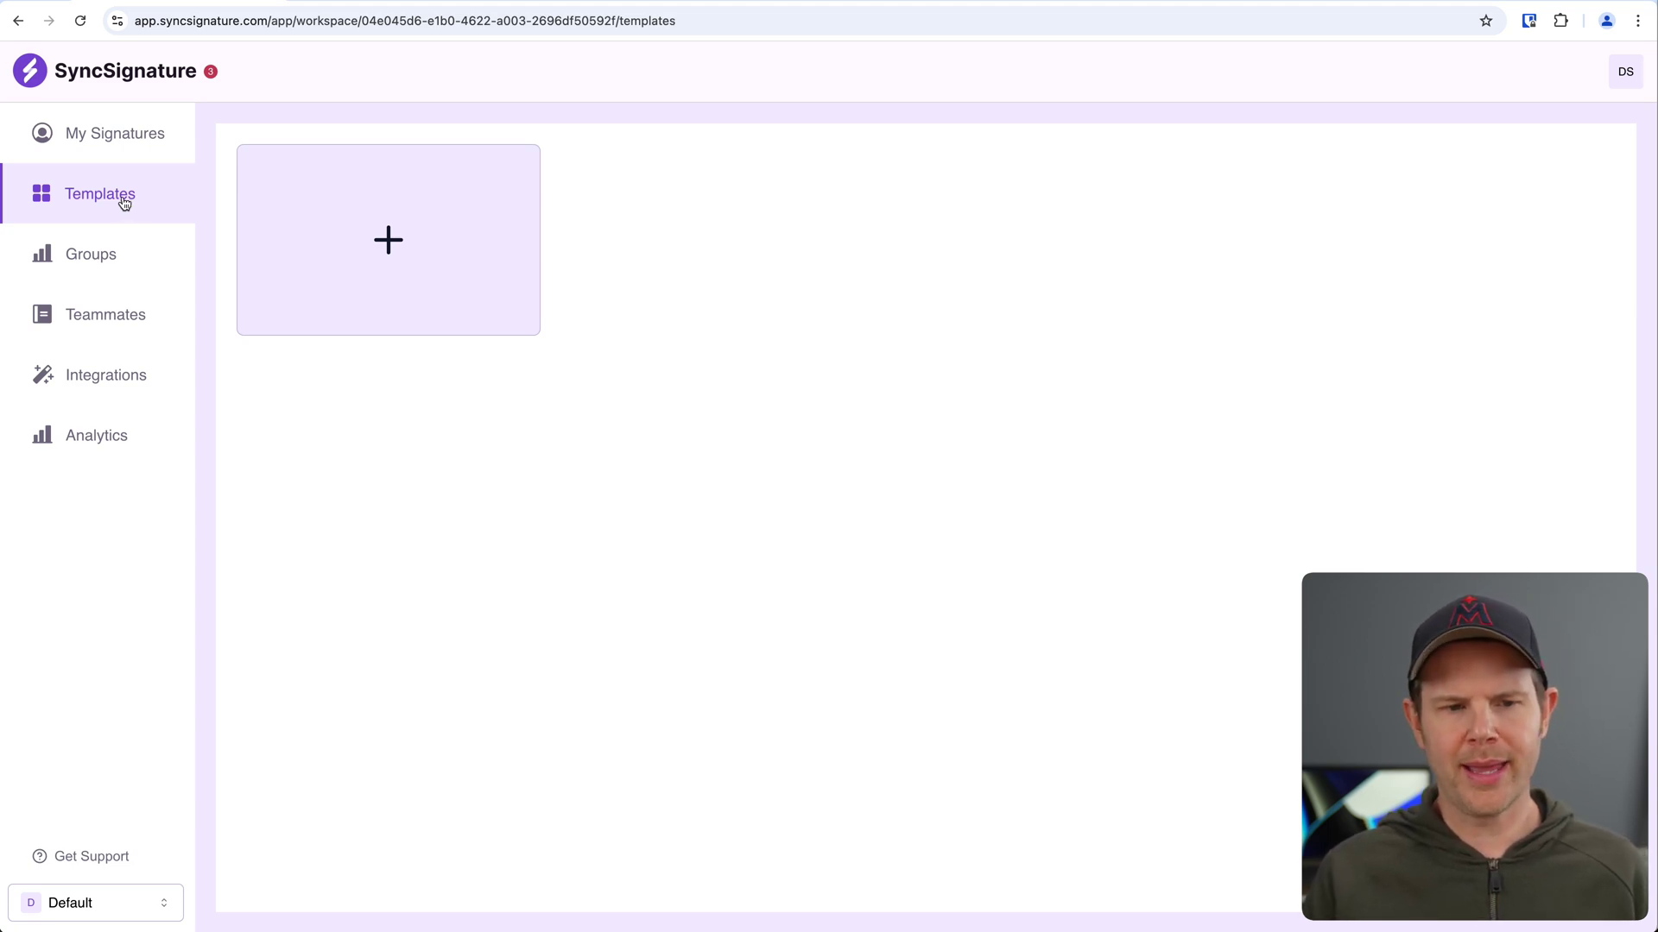
# Create and save a template named "Client Amp Signature", imported from the existing signature "My Signature 1".
pyautogui.click(385, 242)
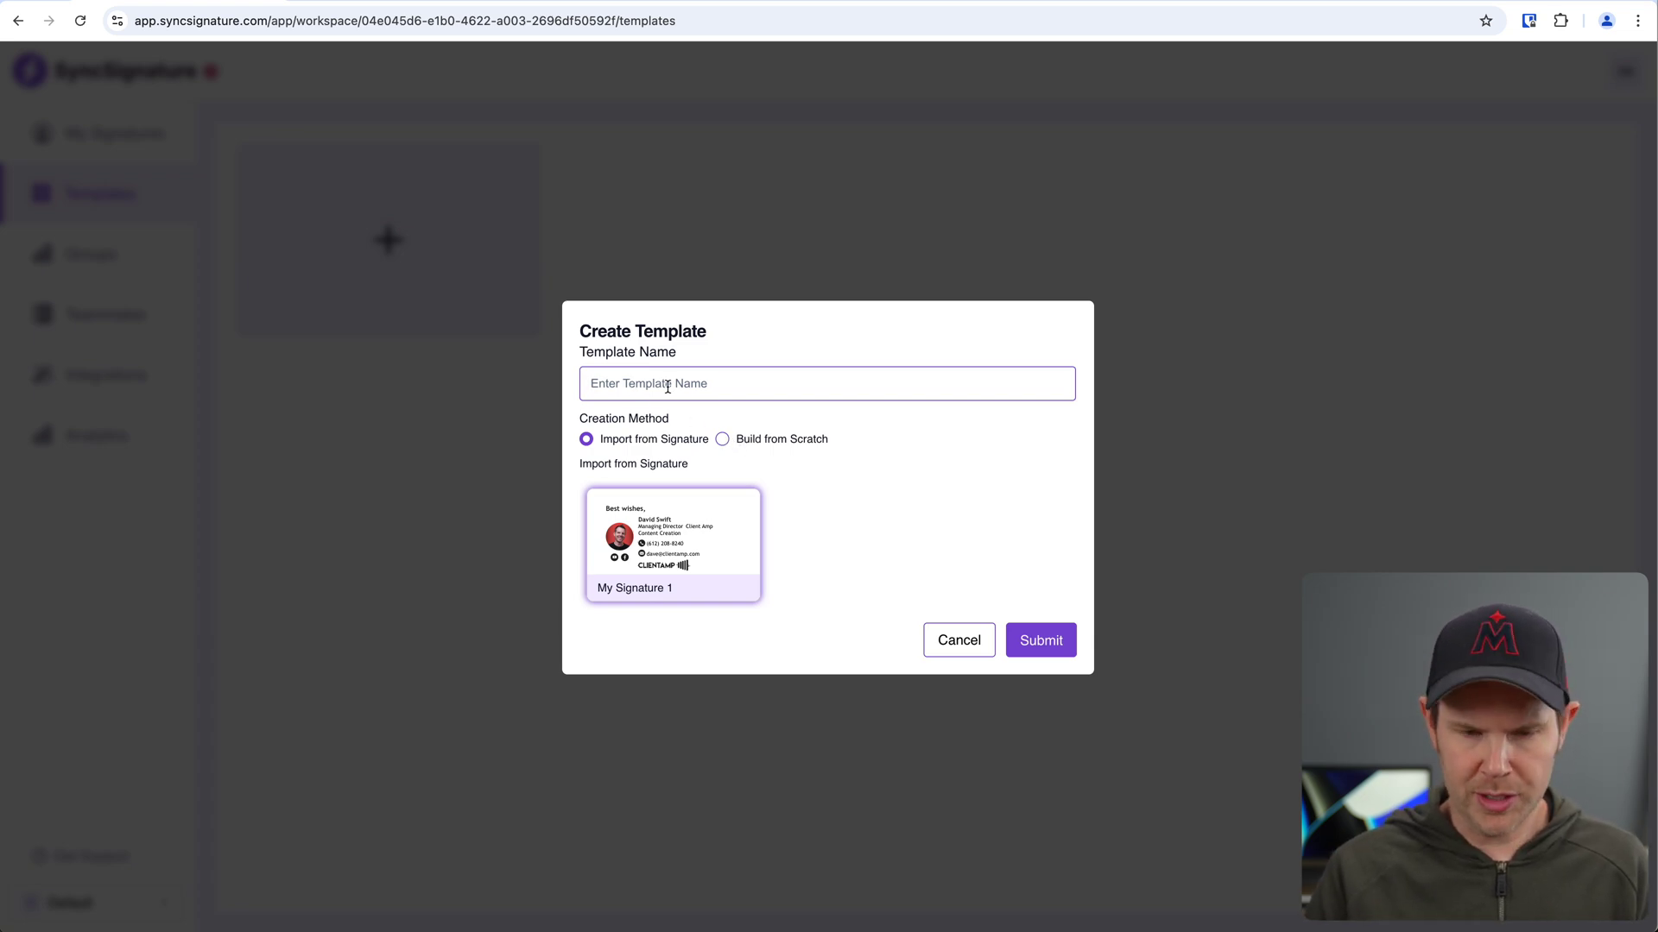
pyautogui.write('Client Amp ')
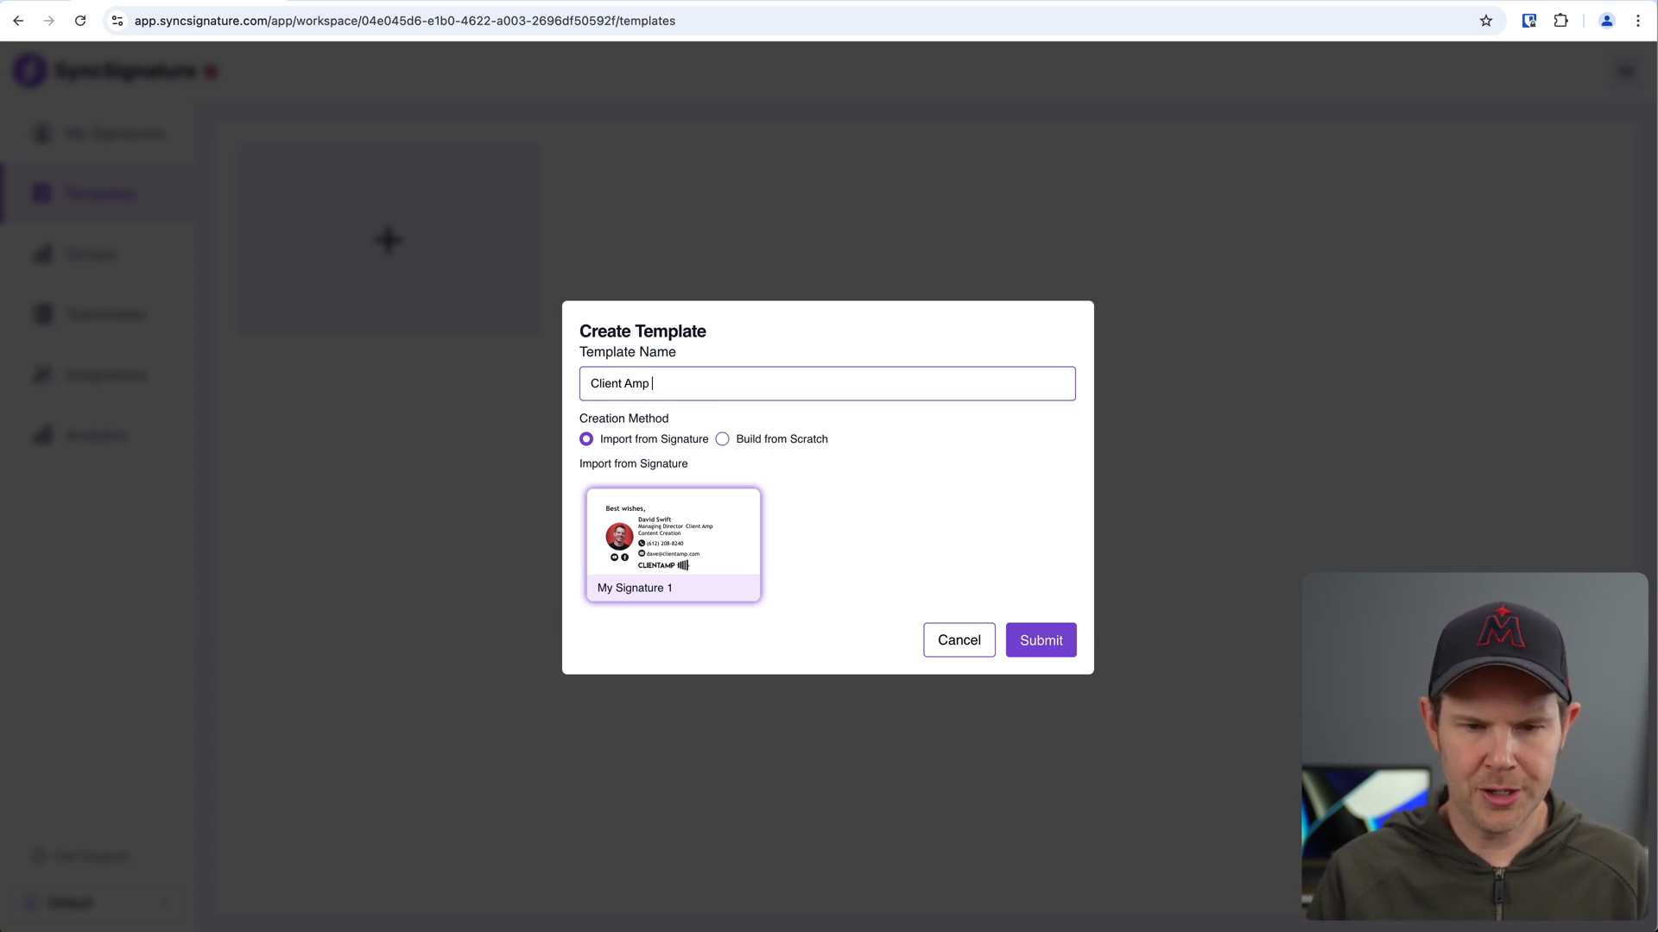
pyautogui.write('Signature')
pyautogui.click(1018, 636)
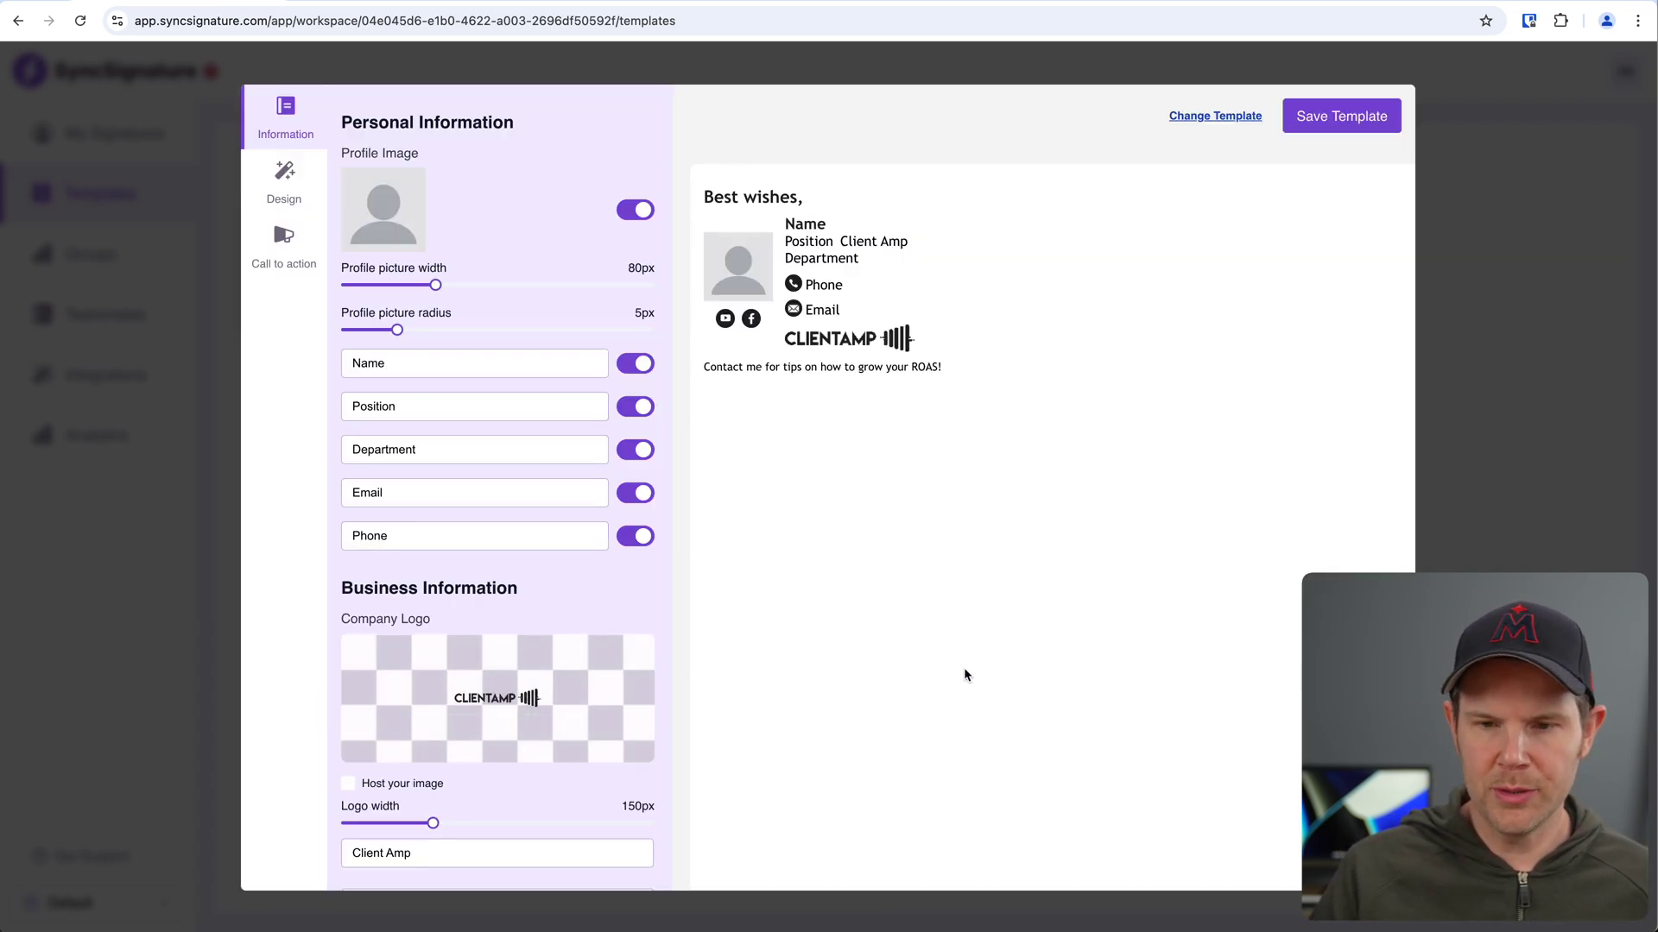
pyautogui.click(1314, 120)
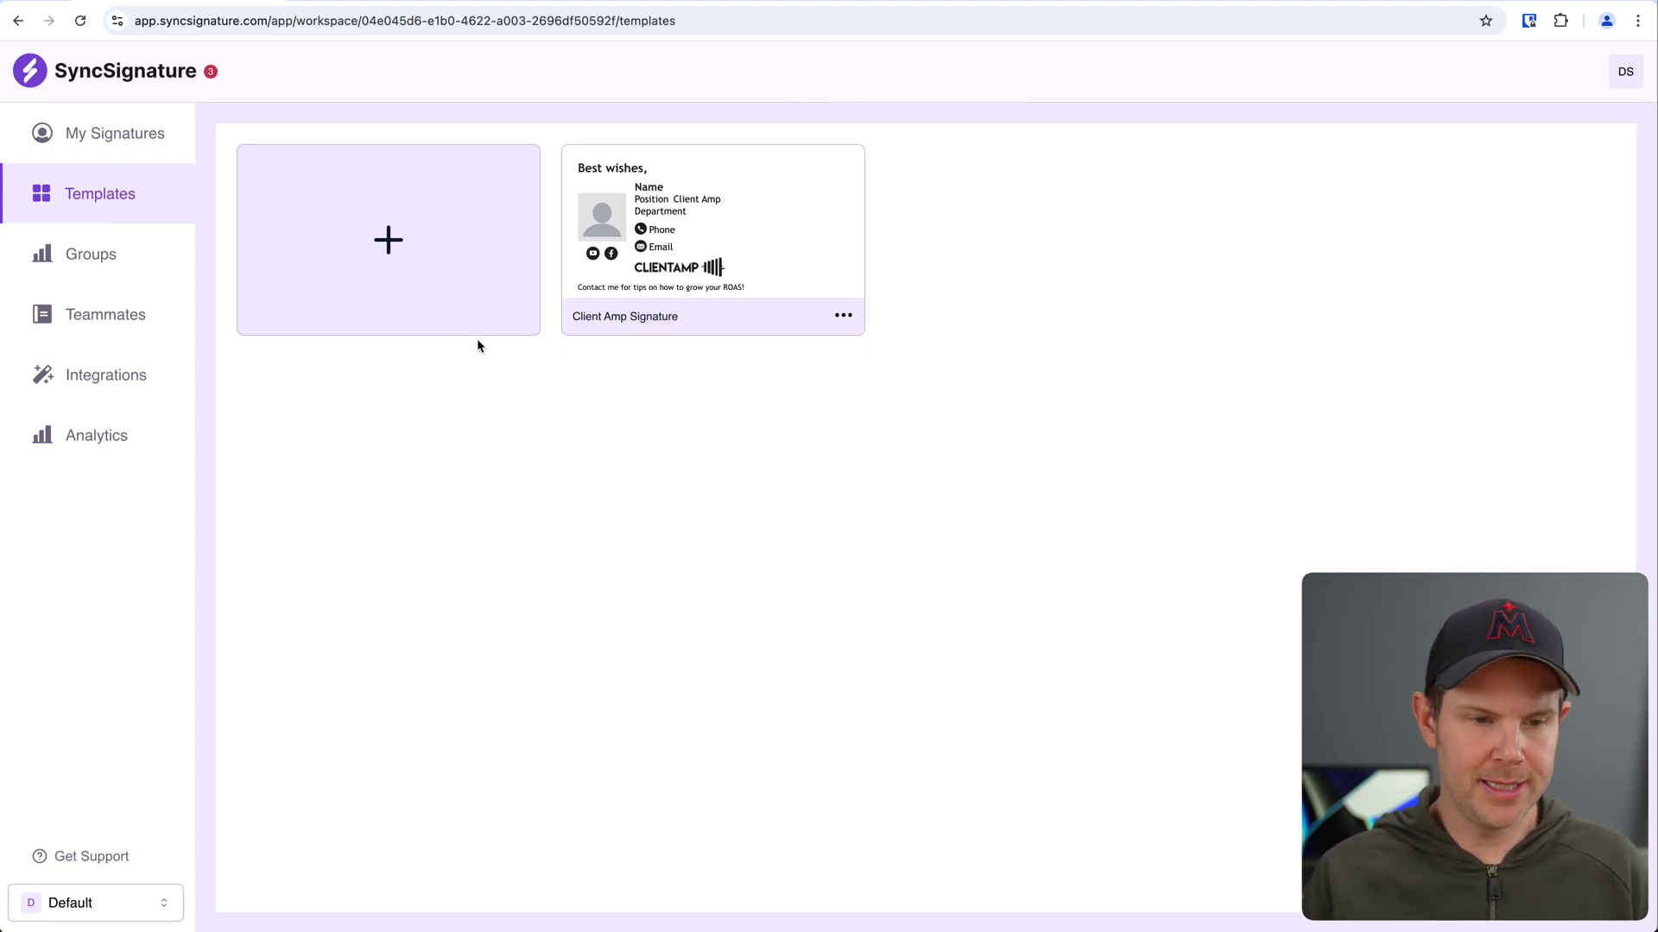
# Assign the "Client Amp Signature" template to the Default Group and confirm overwriting its current template data.
pyautogui.click(92, 256)
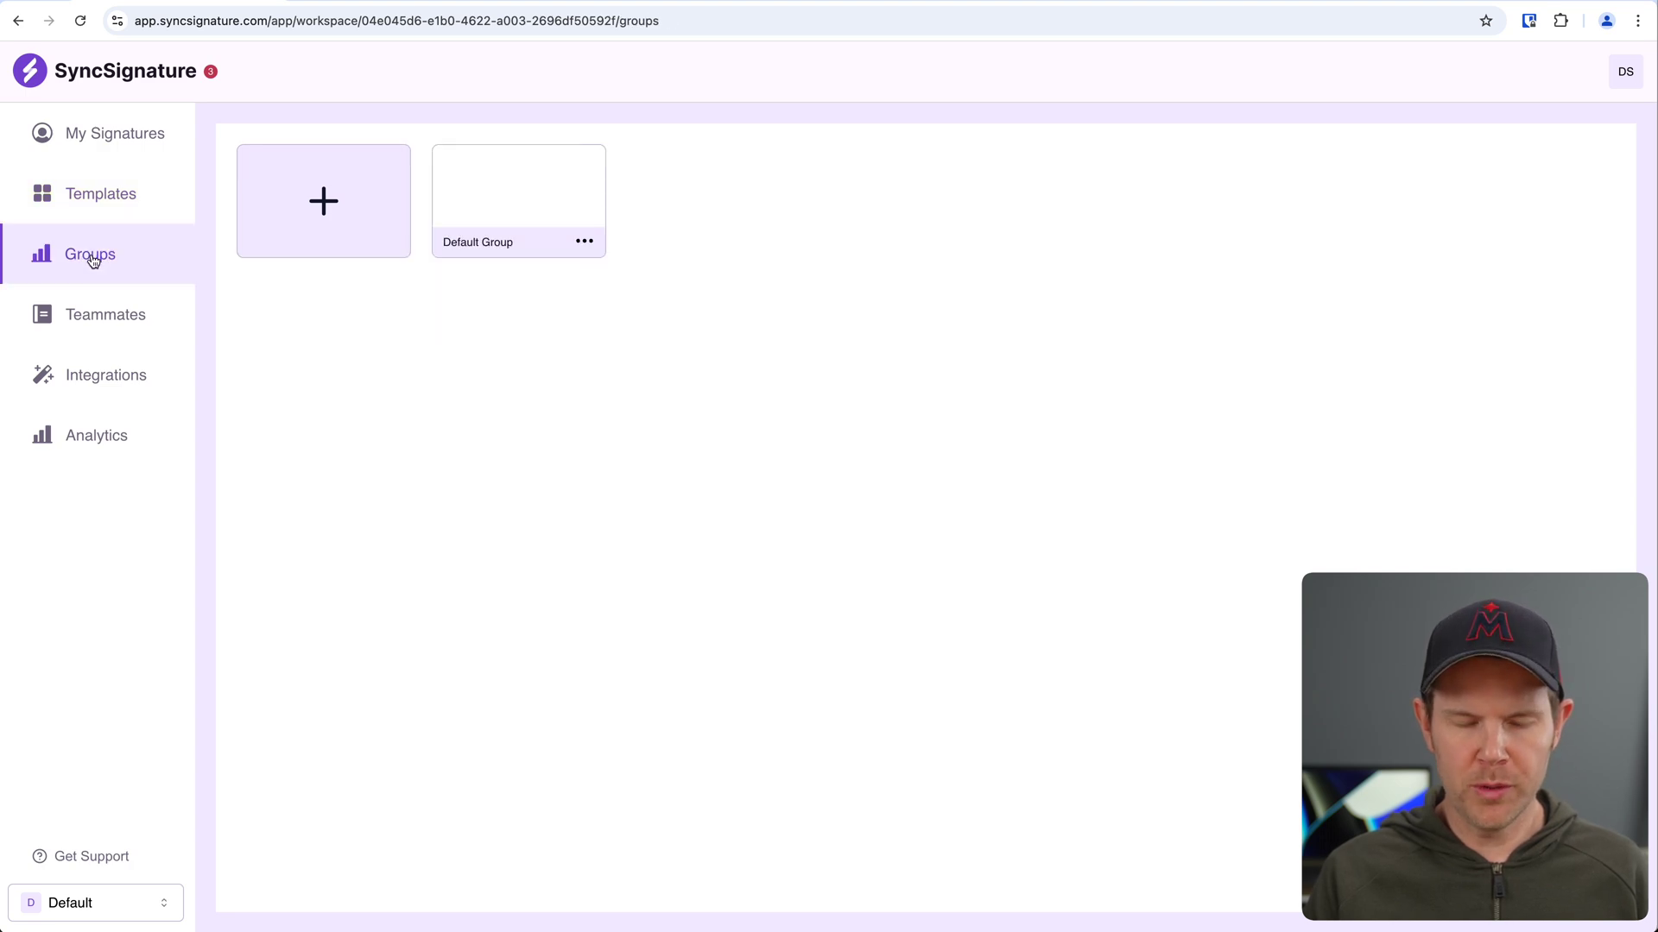
pyautogui.click(556, 206)
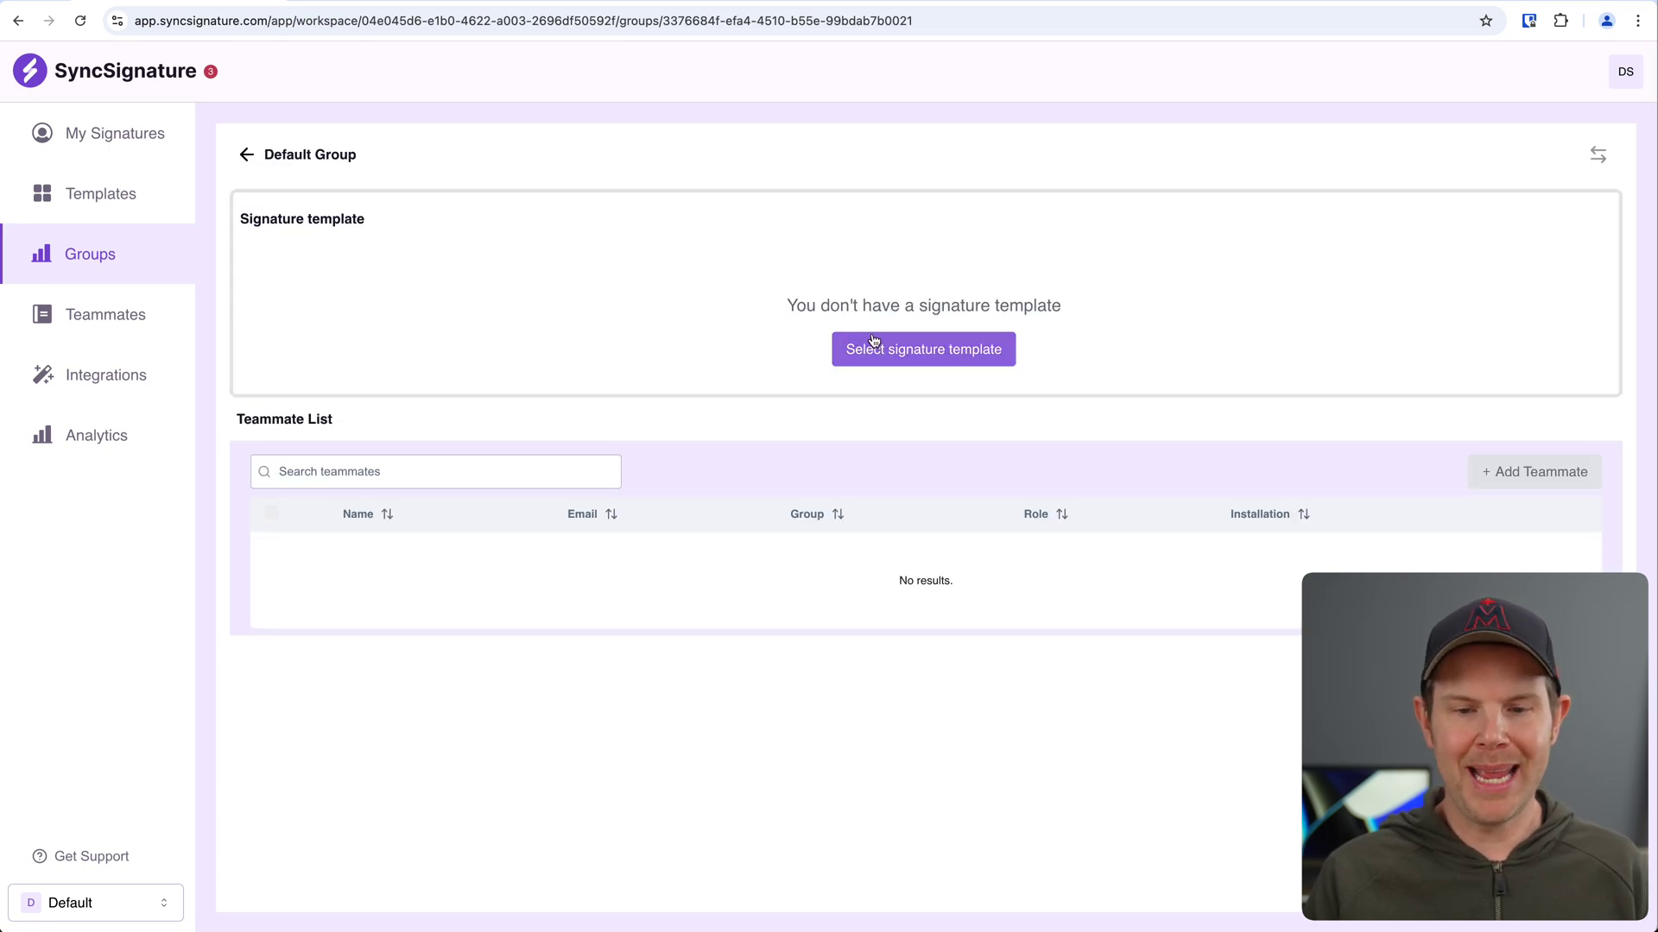
pyautogui.click(924, 345)
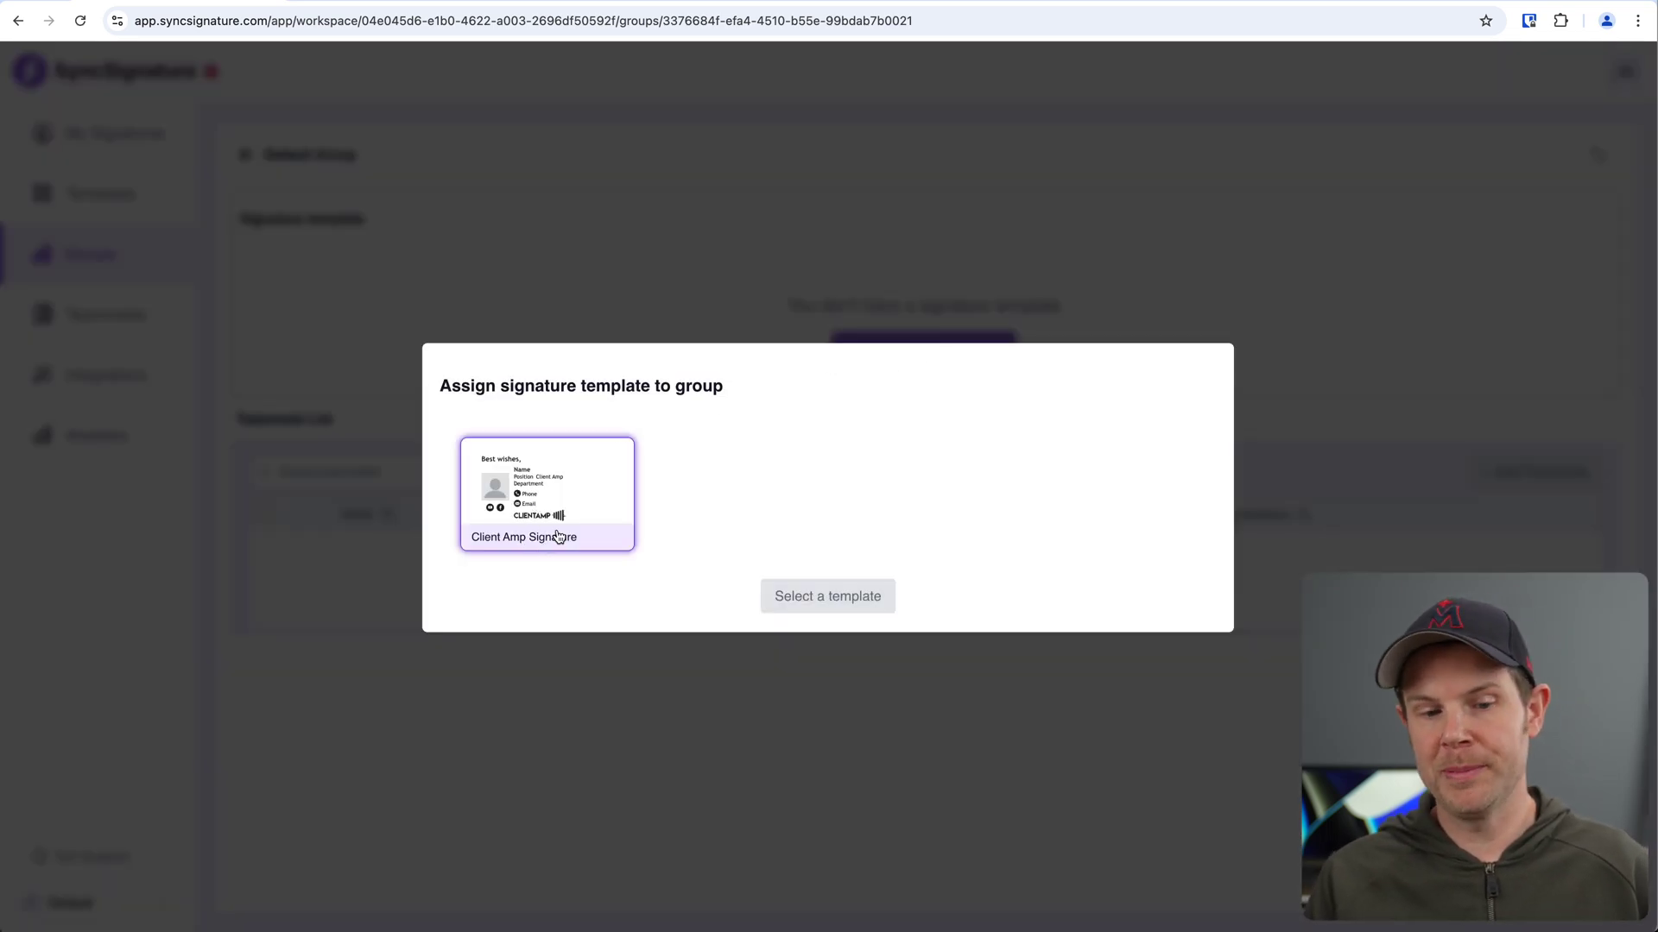
pyautogui.moveTo(559, 536); pyautogui.dragTo(633, 650)
pyautogui.click(619, 493)
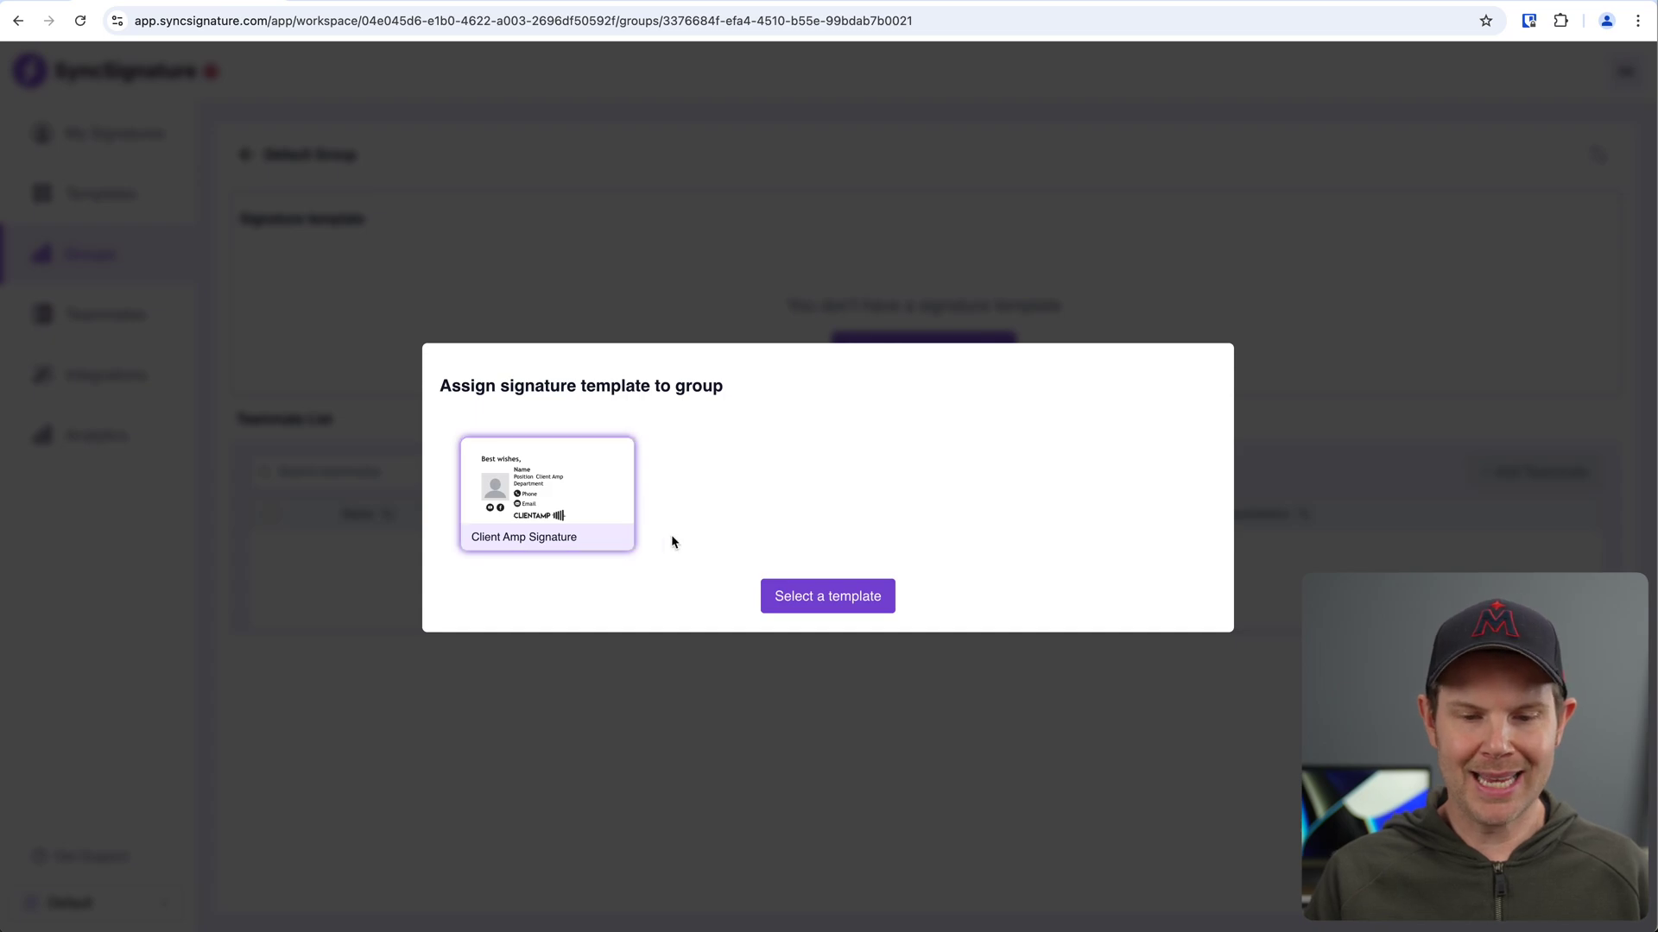
pyautogui.click(851, 594)
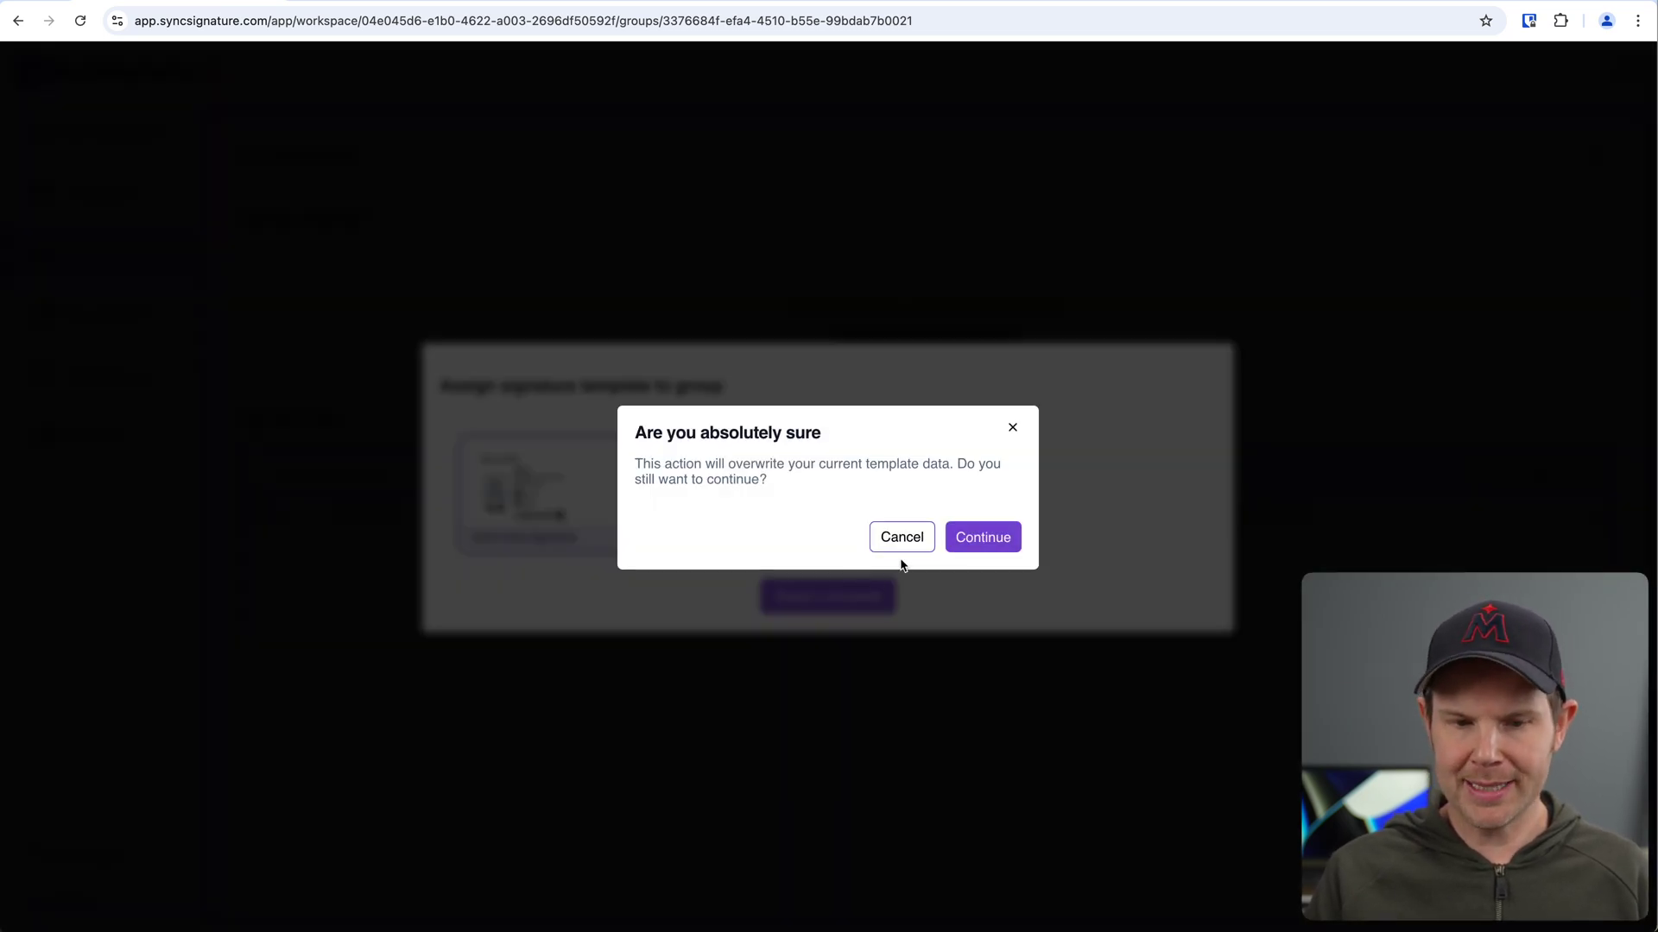
pyautogui.click(1004, 546)
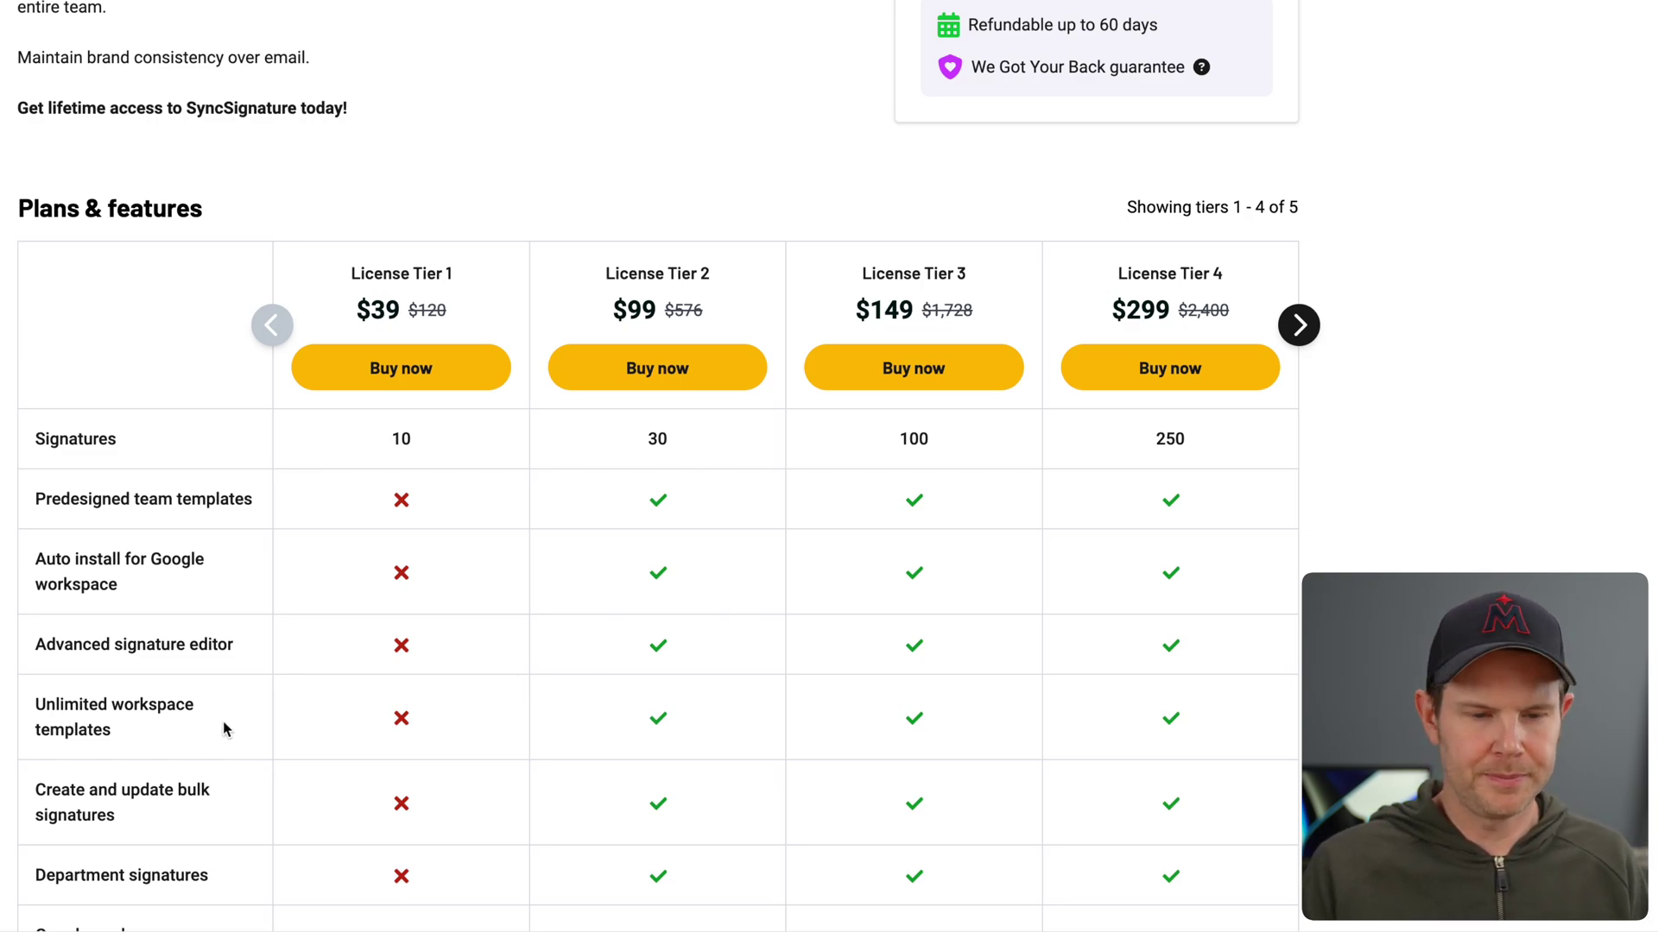
# Examine the plans and features table on the SyncSignature lifetime deal page, comparing License Tiers 1 to 4.
pyautogui.scroll(-3, 223, 722)
pyautogui.scroll(-5, 114, 415)
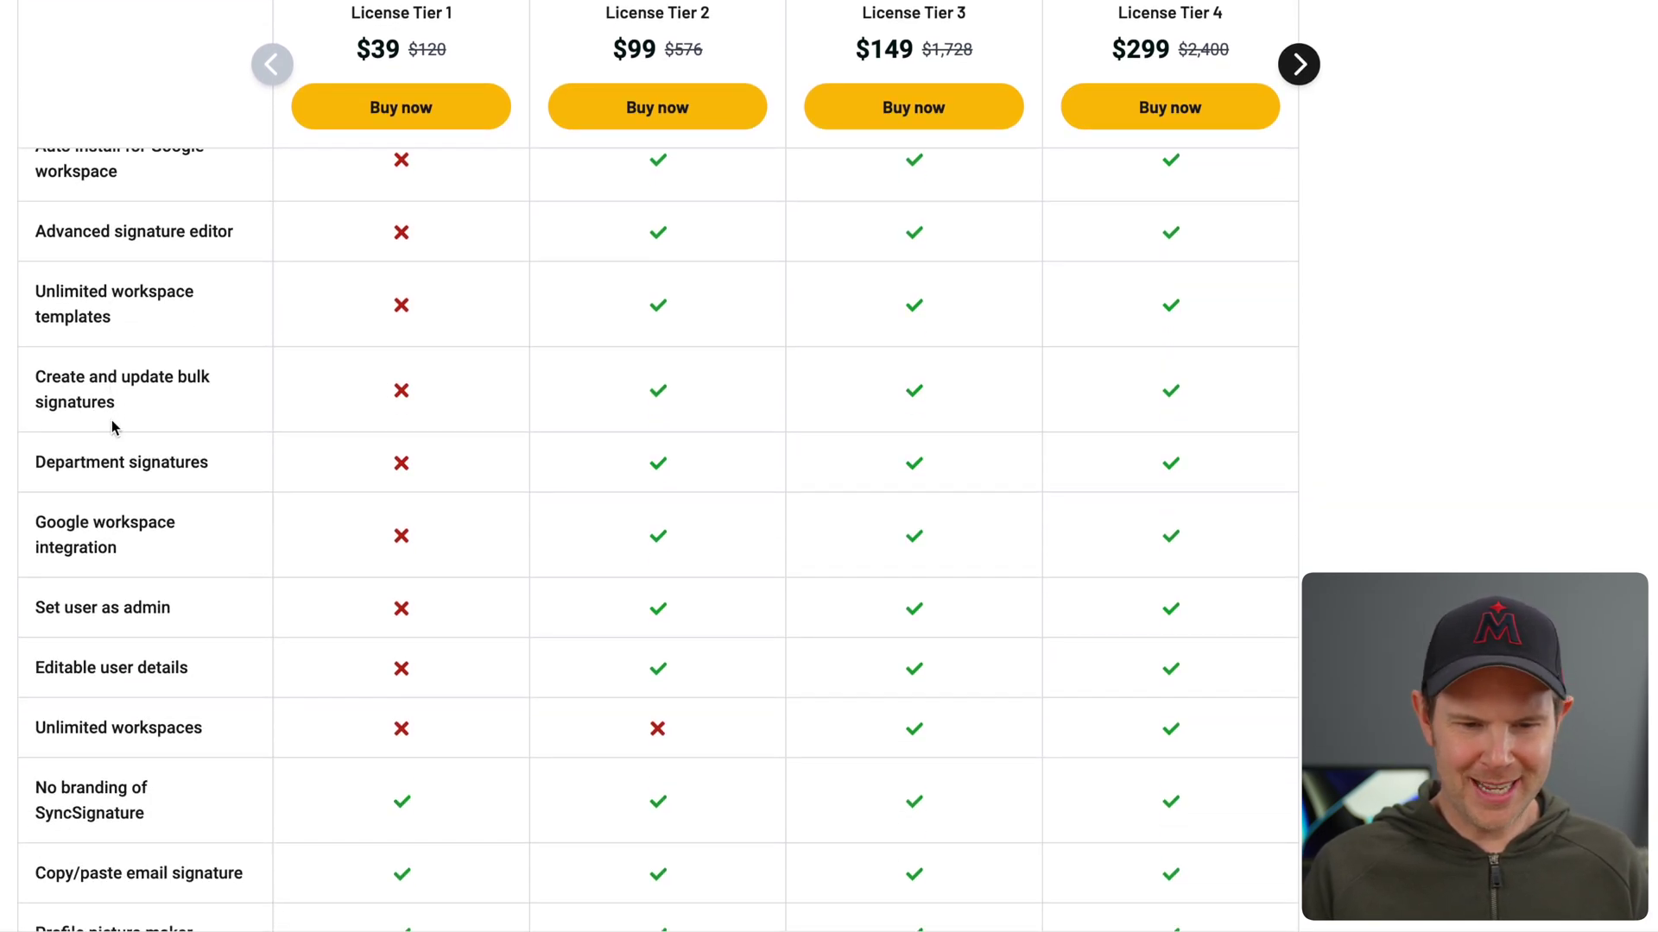
pyautogui.scroll(-1, 111, 422)
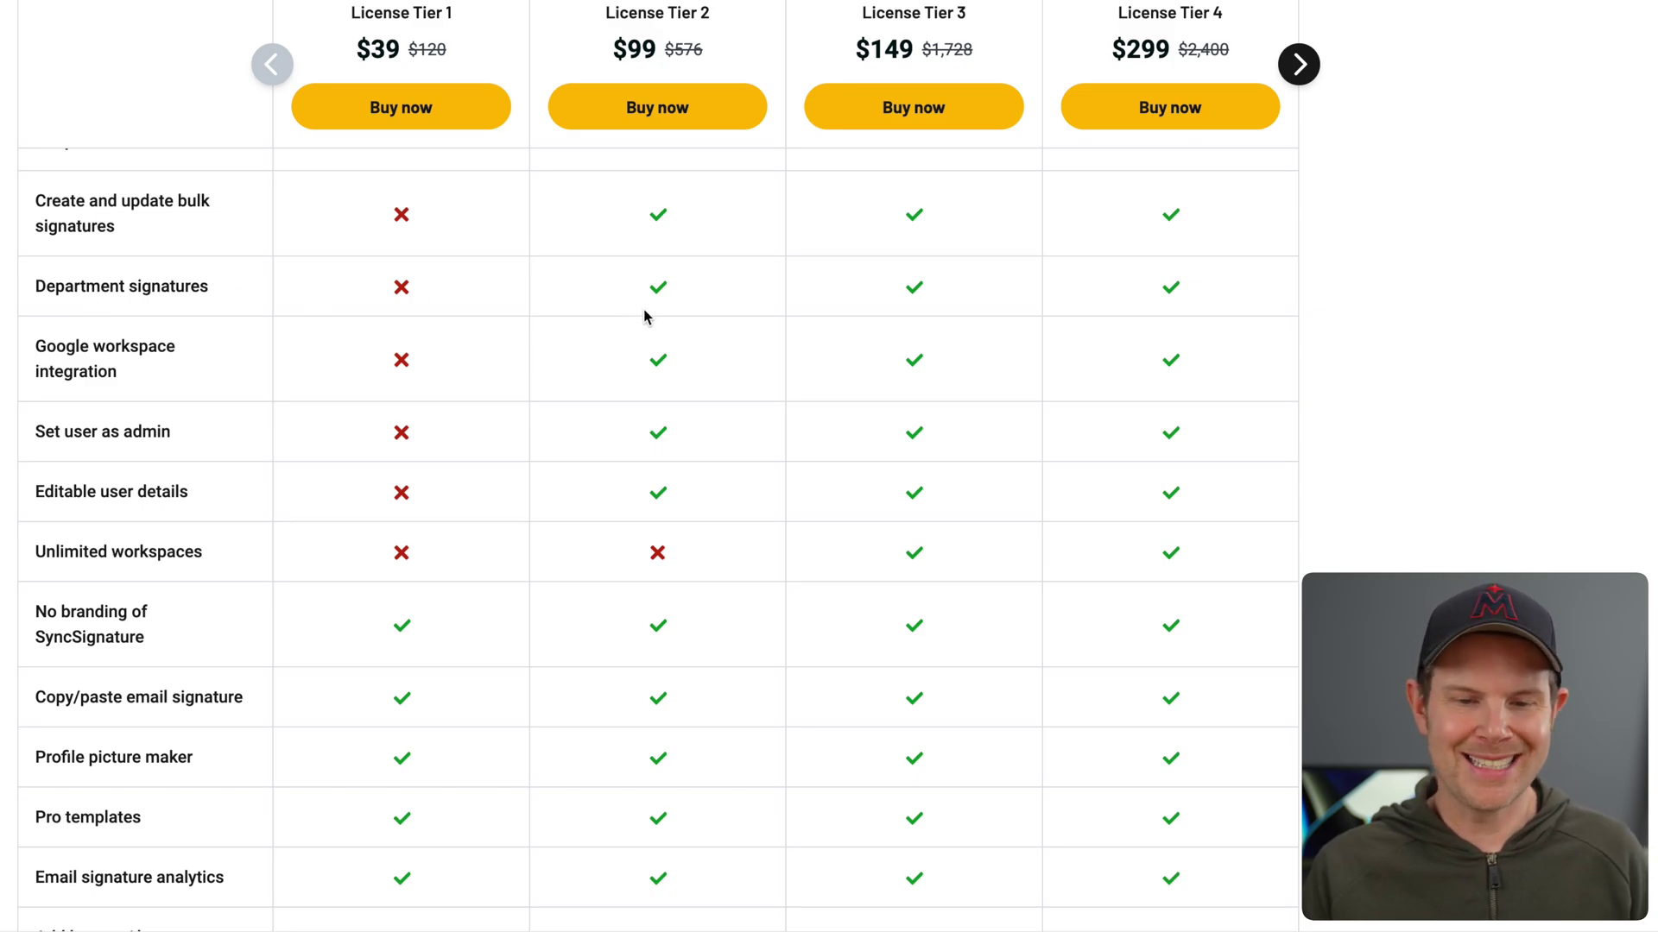
pyautogui.scroll(-1, 166, 406)
pyautogui.scroll(1, 167, 406)
pyautogui.scroll(-3, 174, 409)
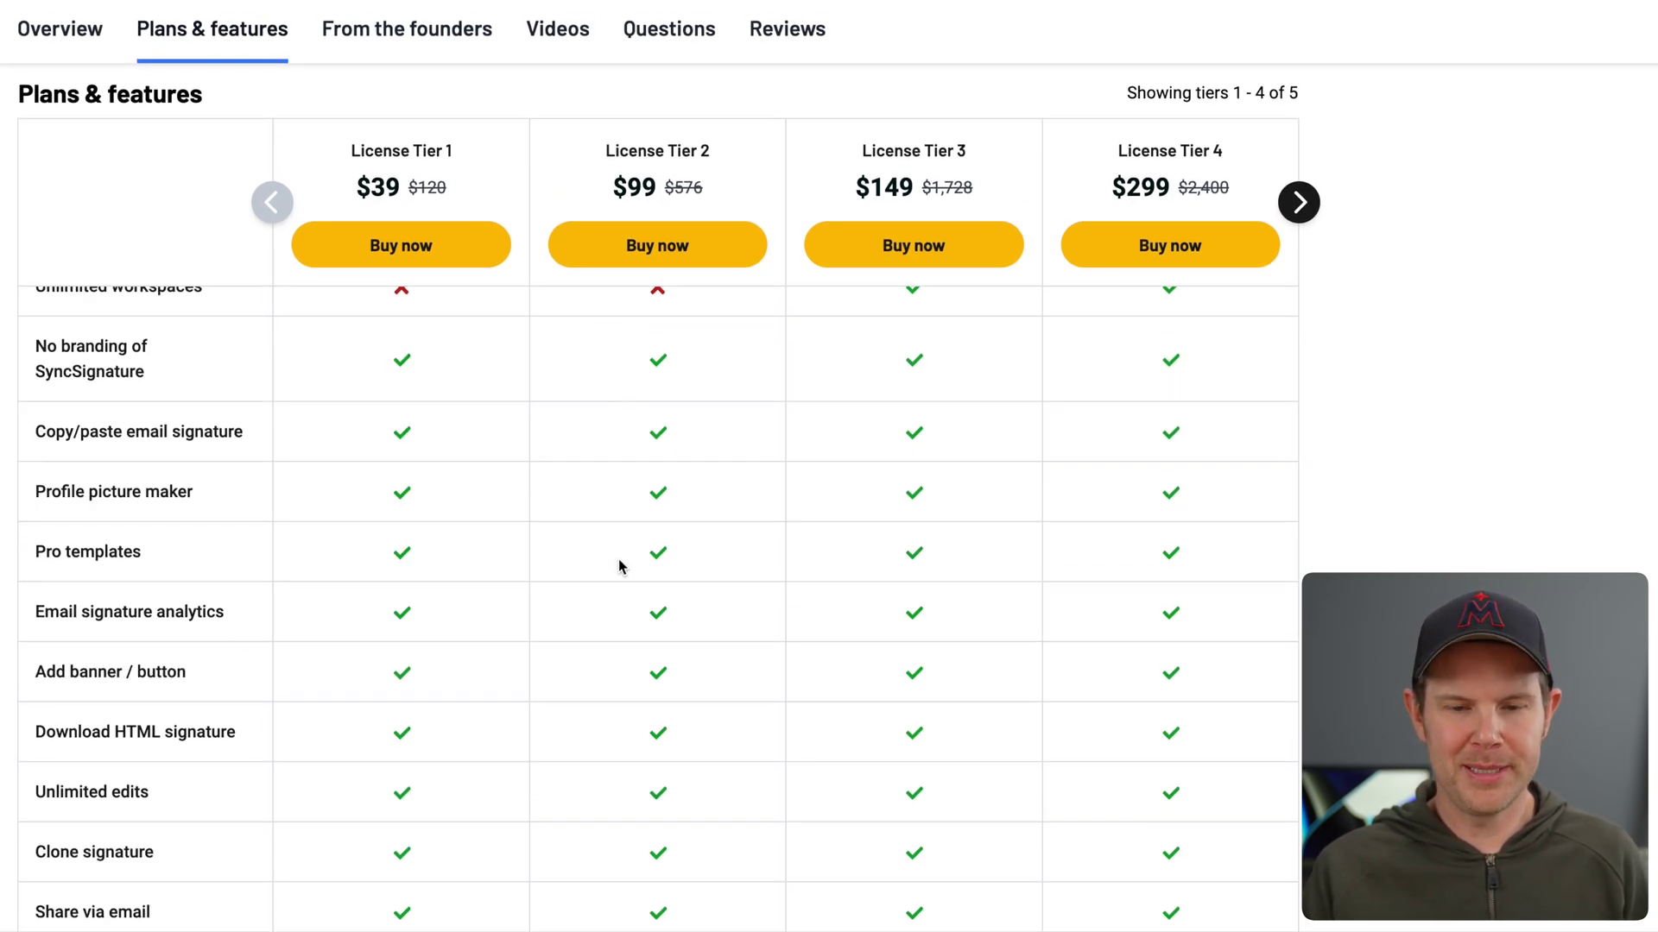
pyautogui.scroll(-1, 621, 566)
pyautogui.scroll(10, 503, 654)
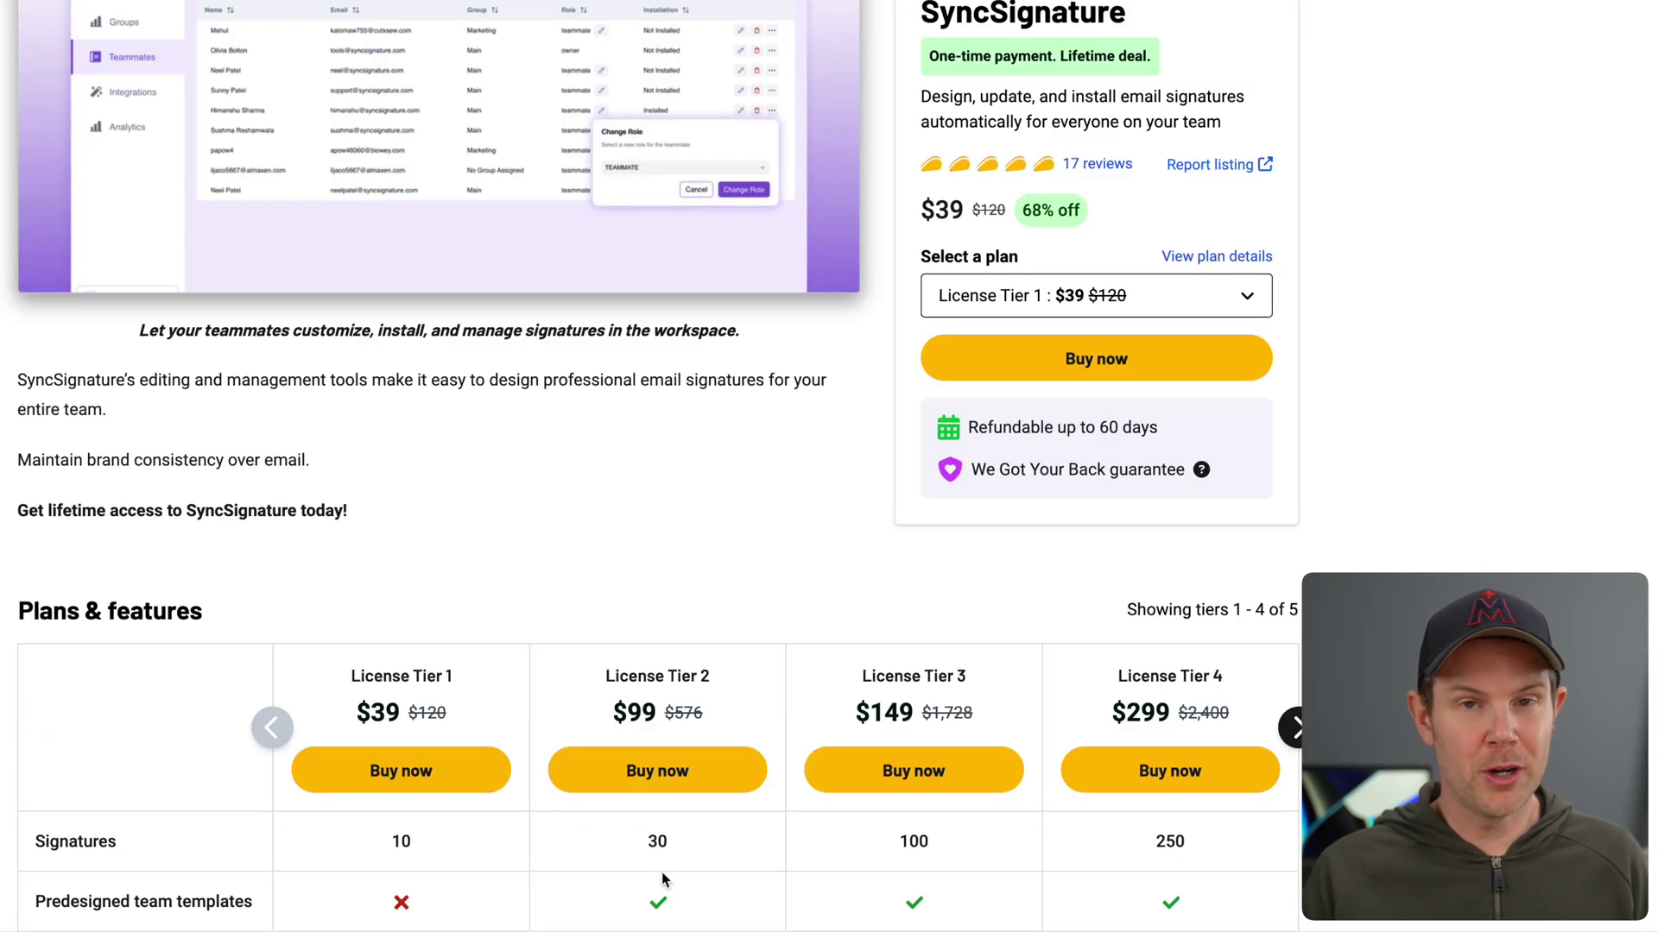